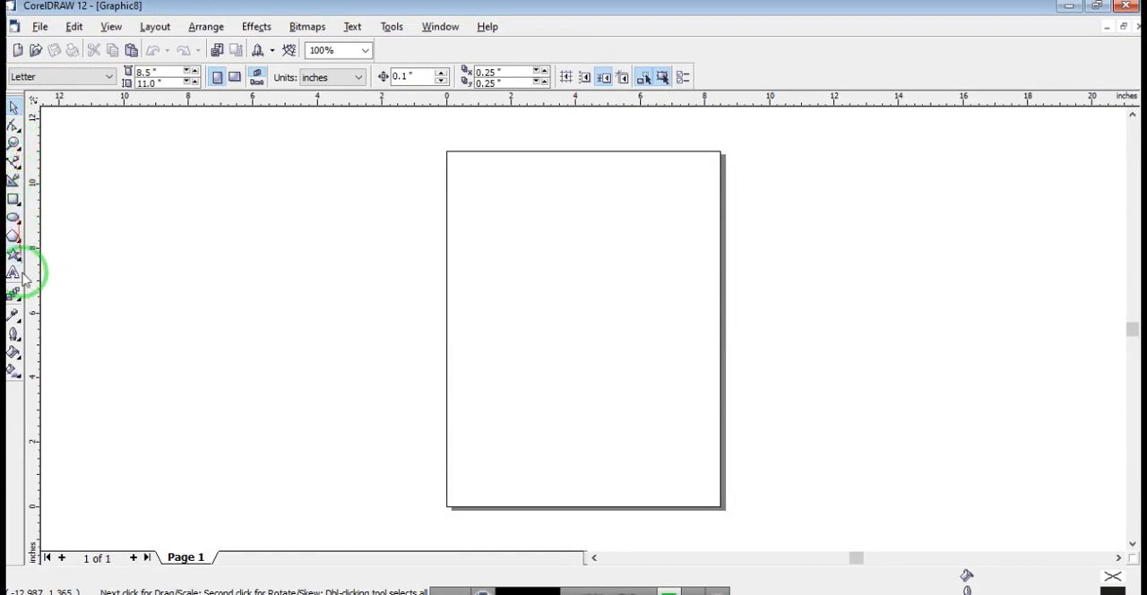
Step: Activate the Freehand tool for drawing curves
click(16, 163)
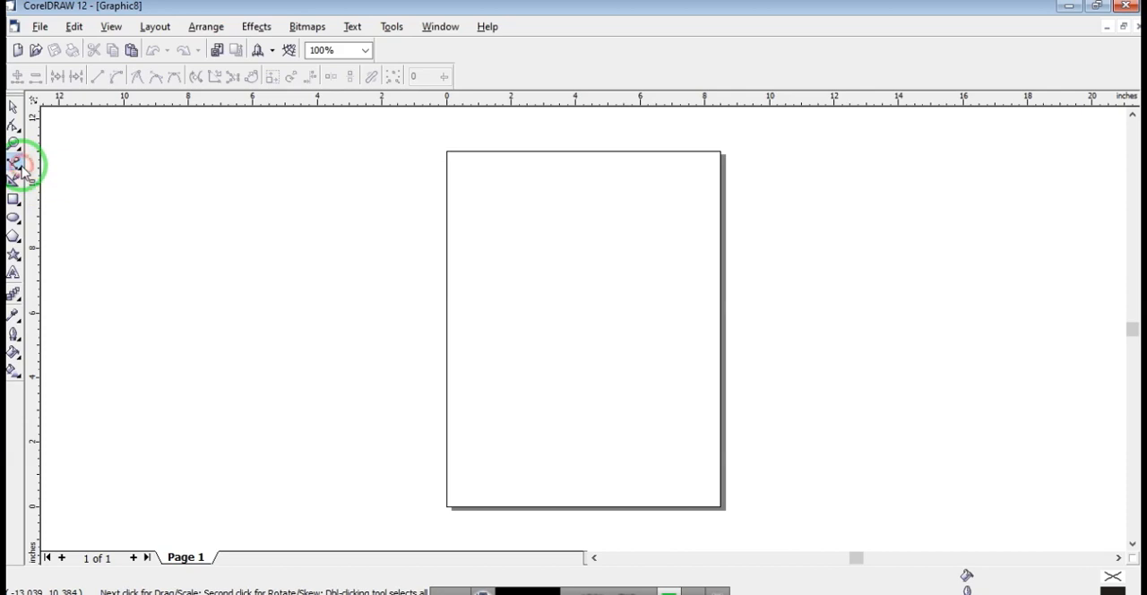
drag(18, 167, 47, 185)
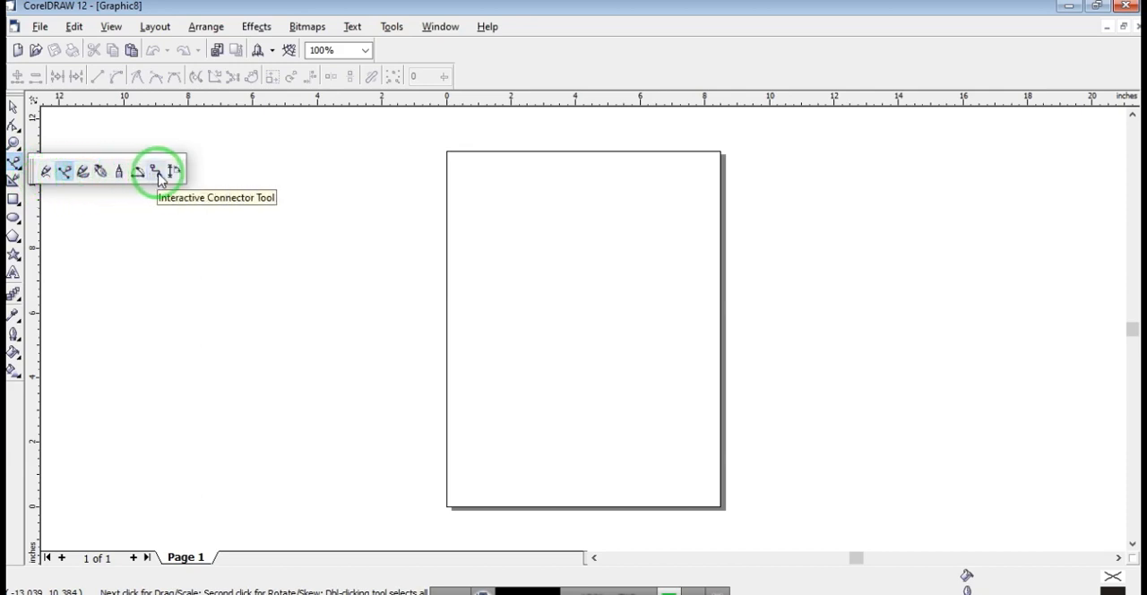
click(46, 173)
click(68, 161)
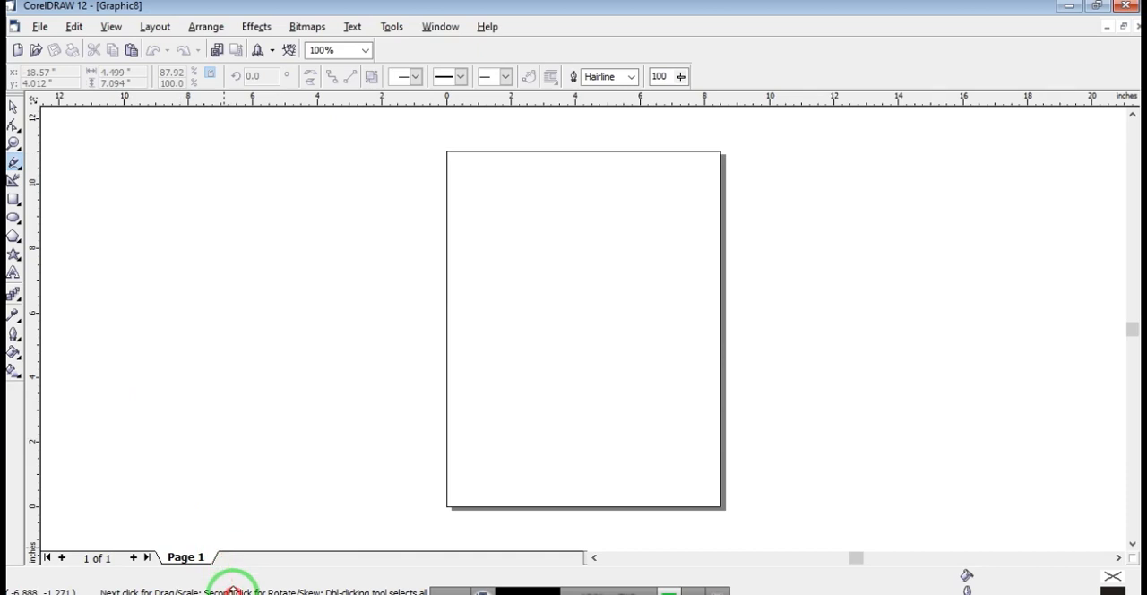
click(233, 593)
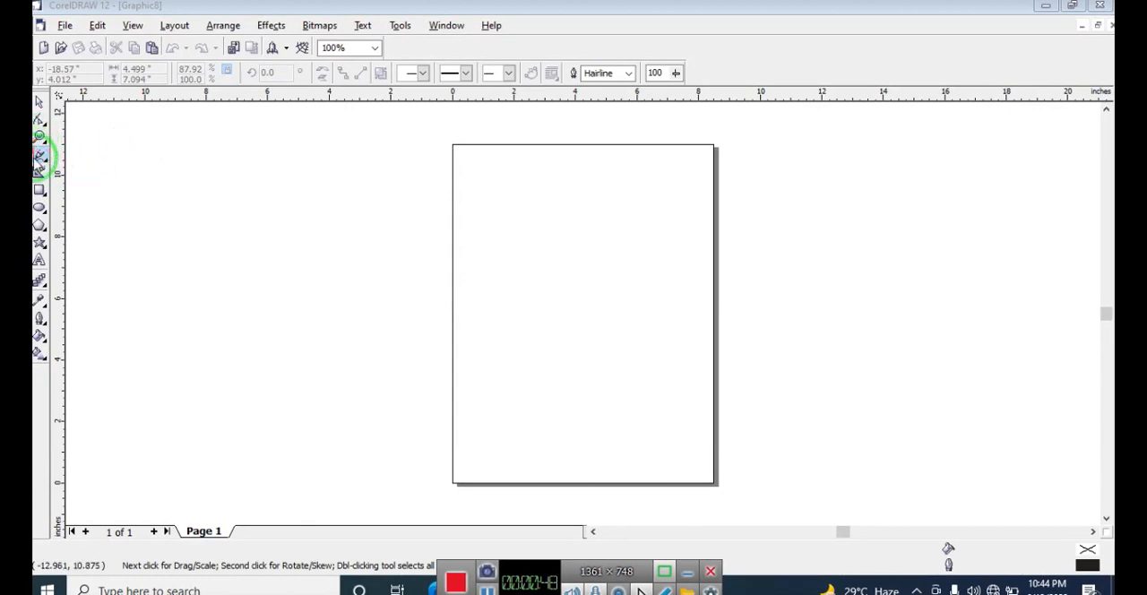
click(40, 156)
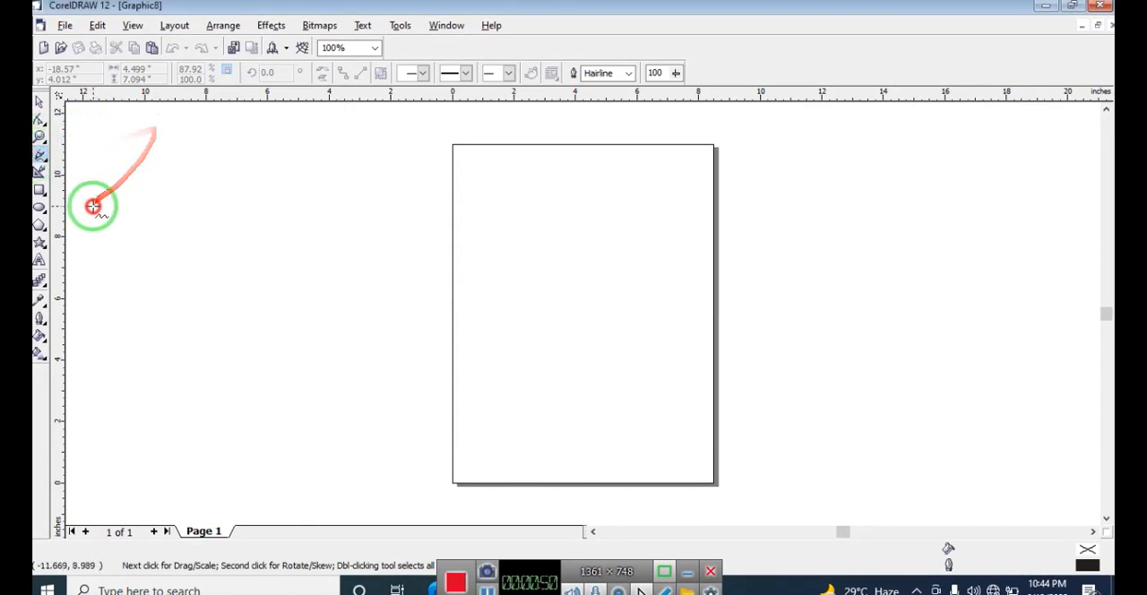
Step: Draw a tall freehand zigzag about 3 by 6.3 inches in the blank area left of the page and undo it
mouse_move(114, 172)
mouse_down()
mouse_move(143, 167)
mouse_move(121, 242)
mouse_move(144, 238)
mouse_move(99, 269)
mouse_move(172, 239)
mouse_move(130, 281)
mouse_move(179, 251)
mouse_move(110, 309)
mouse_move(157, 316)
mouse_move(132, 341)
mouse_up()
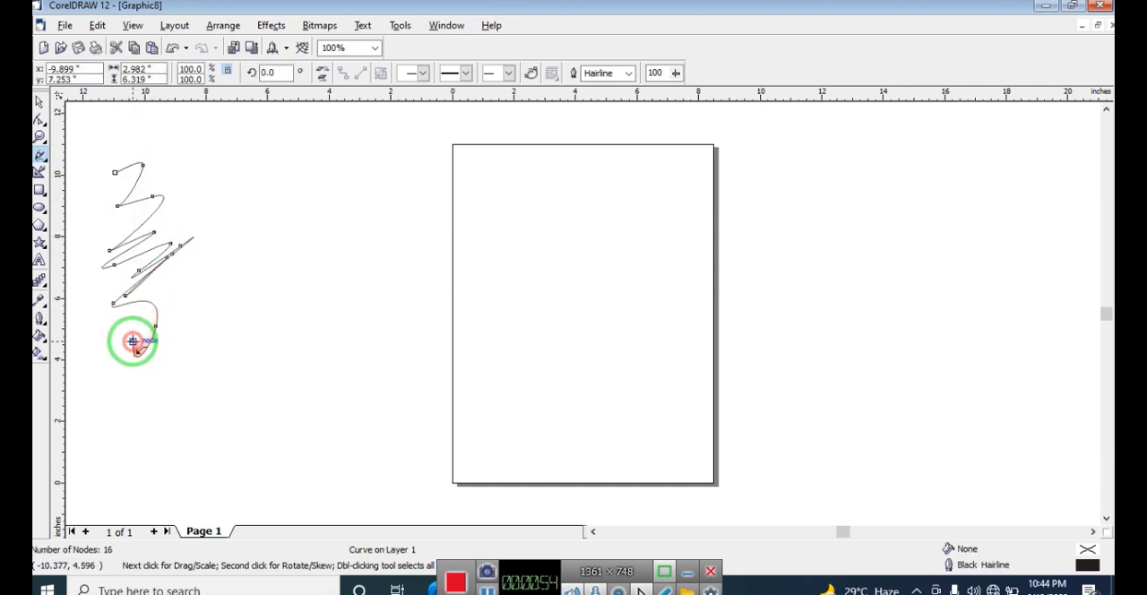
key(ctrl+z)
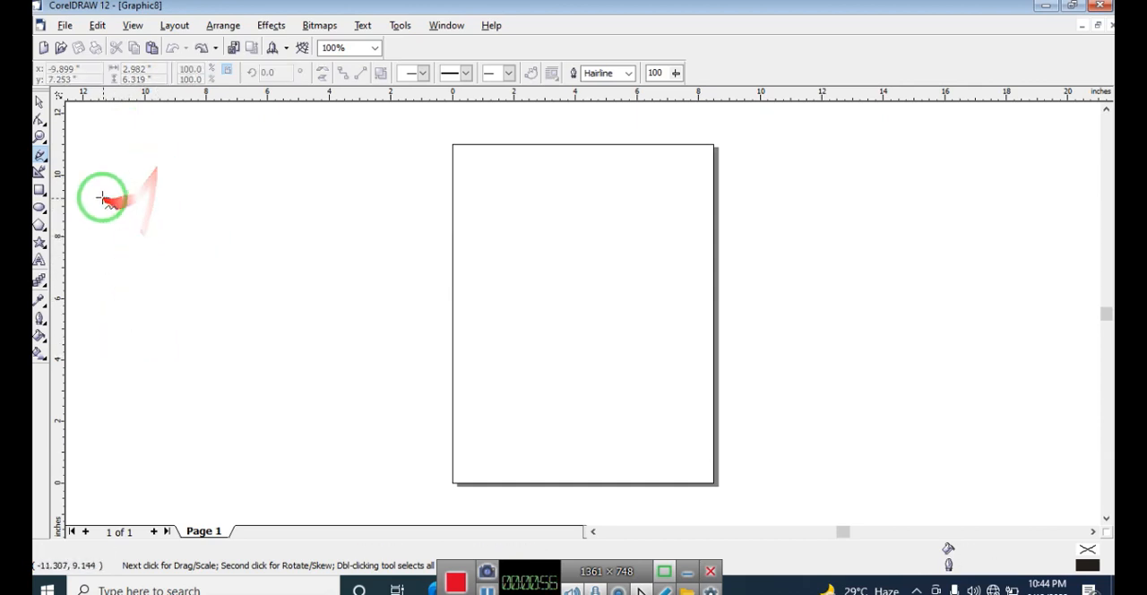
Step: Hand-letter the word FREE with freehand strokes in the blank area left of the page
drag(103, 181, 98, 259)
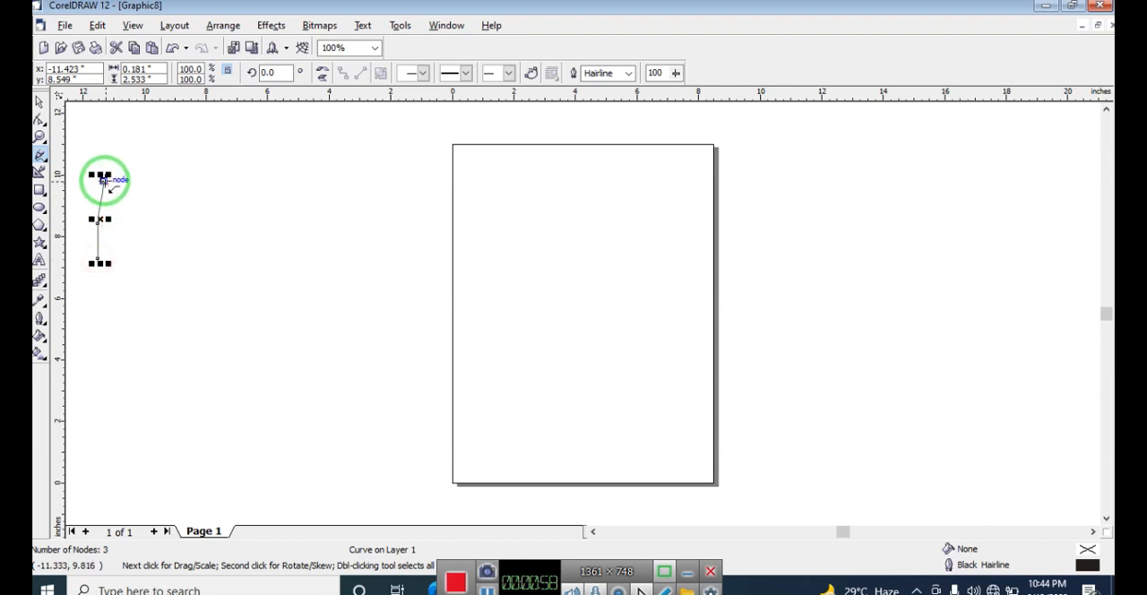
click(103, 181)
click(148, 179)
mouse_move(98, 223)
mouse_down()
mouse_move(122, 220)
mouse_move(133, 268)
mouse_up()
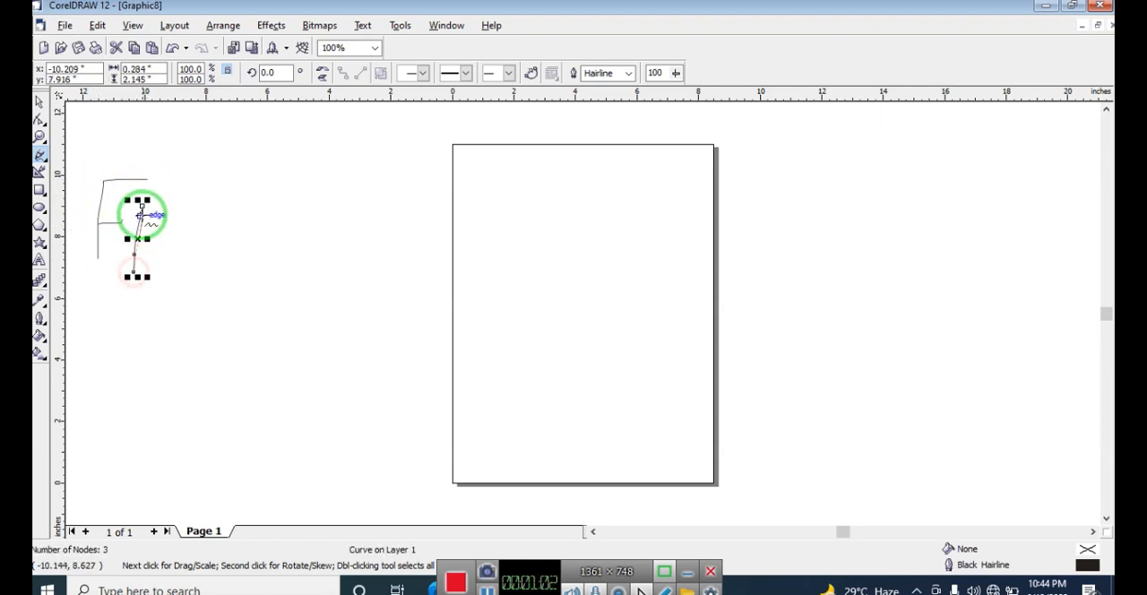
drag(133, 213, 154, 285)
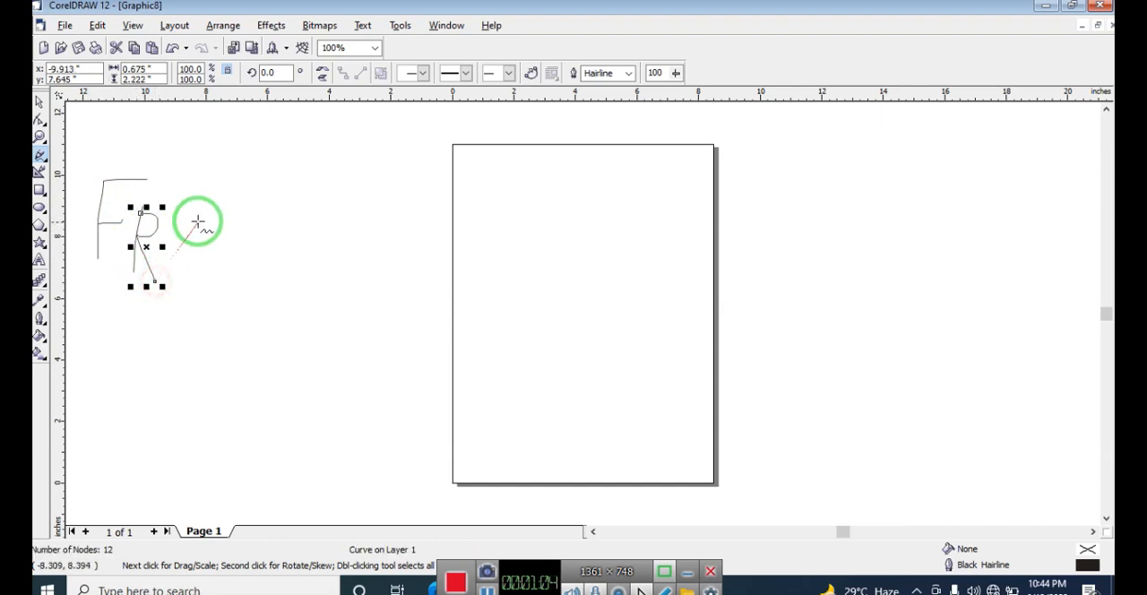
mouse_move(205, 213)
mouse_down()
mouse_move(178, 227)
mouse_move(211, 234)
mouse_move(176, 259)
mouse_move(204, 265)
mouse_up()
mouse_move(248, 224)
mouse_down()
mouse_move(222, 238)
mouse_move(243, 245)
mouse_move(217, 266)
mouse_move(266, 260)
mouse_up()
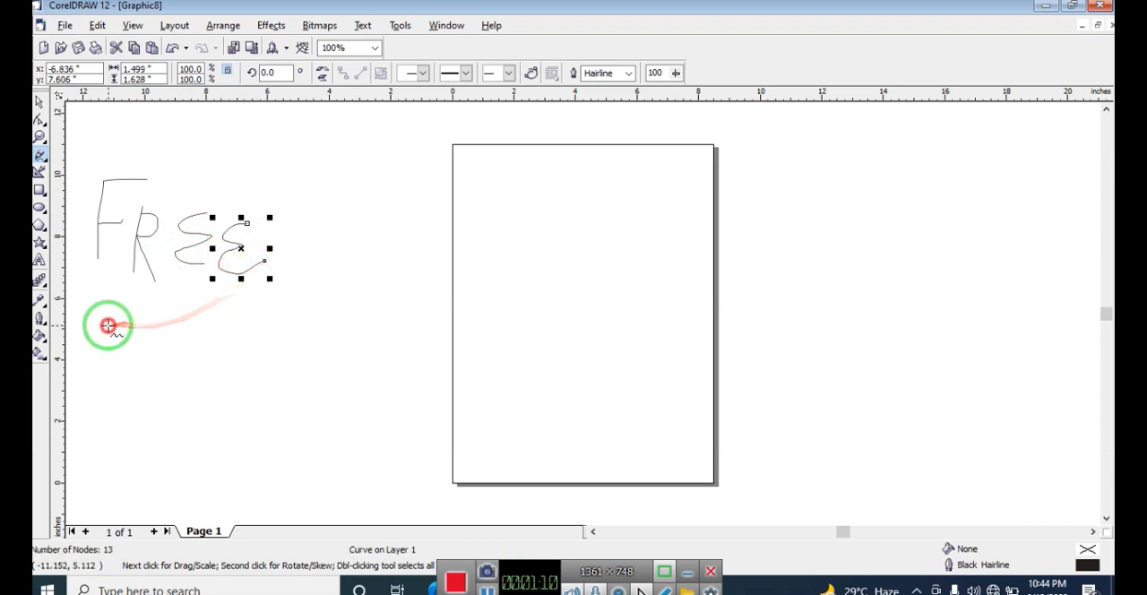
Step: Hand-letter the words HAND and TOOL on two lines beneath FREE, undoing the misdrawn third letter of HAND
mouse_move(107, 322)
mouse_down()
mouse_move(102, 371)
mouse_move(102, 358)
mouse_move(152, 361)
mouse_move(155, 342)
mouse_move(153, 372)
mouse_move(182, 322)
mouse_move(200, 320)
mouse_move(206, 392)
mouse_up()
mouse_move(167, 355)
mouse_down()
mouse_move(209, 364)
mouse_move(220, 339)
mouse_move(223, 394)
mouse_move(222, 321)
mouse_move(247, 315)
mouse_move(229, 360)
mouse_move(269, 369)
mouse_up()
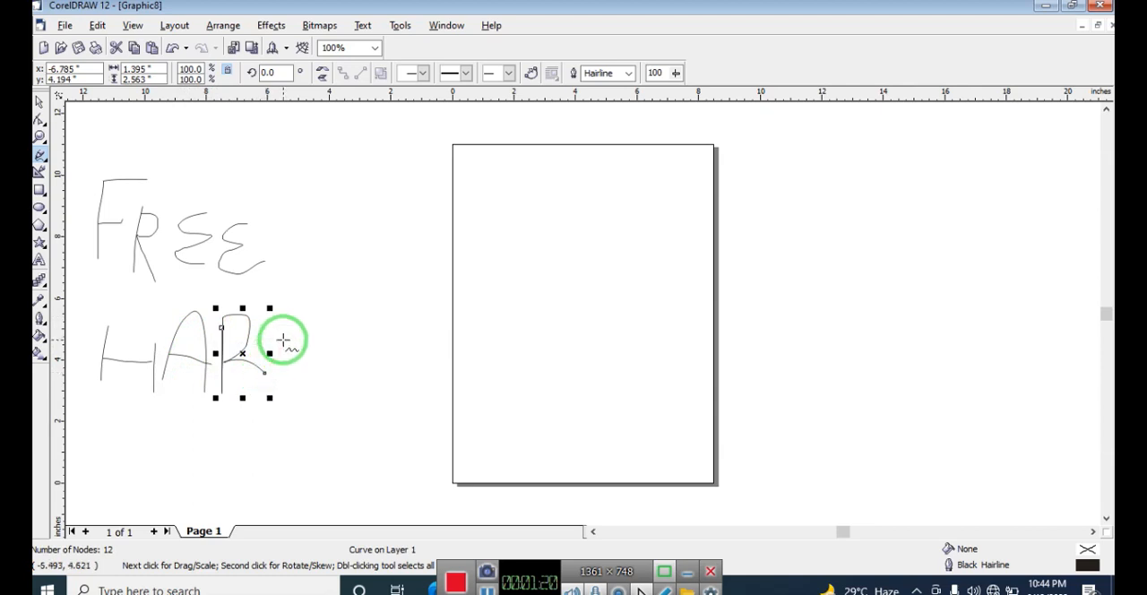
key(ctrl+z)
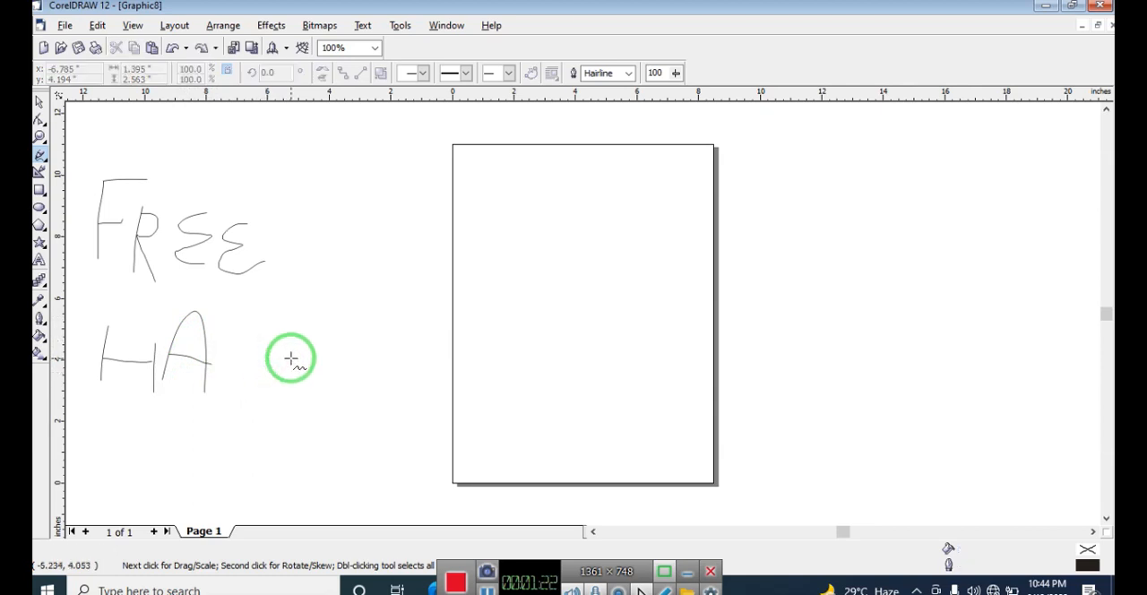
mouse_move(229, 329)
mouse_down()
mouse_move(227, 385)
mouse_move(229, 334)
mouse_move(261, 408)
mouse_move(271, 330)
mouse_move(289, 337)
mouse_move(282, 403)
mouse_up()
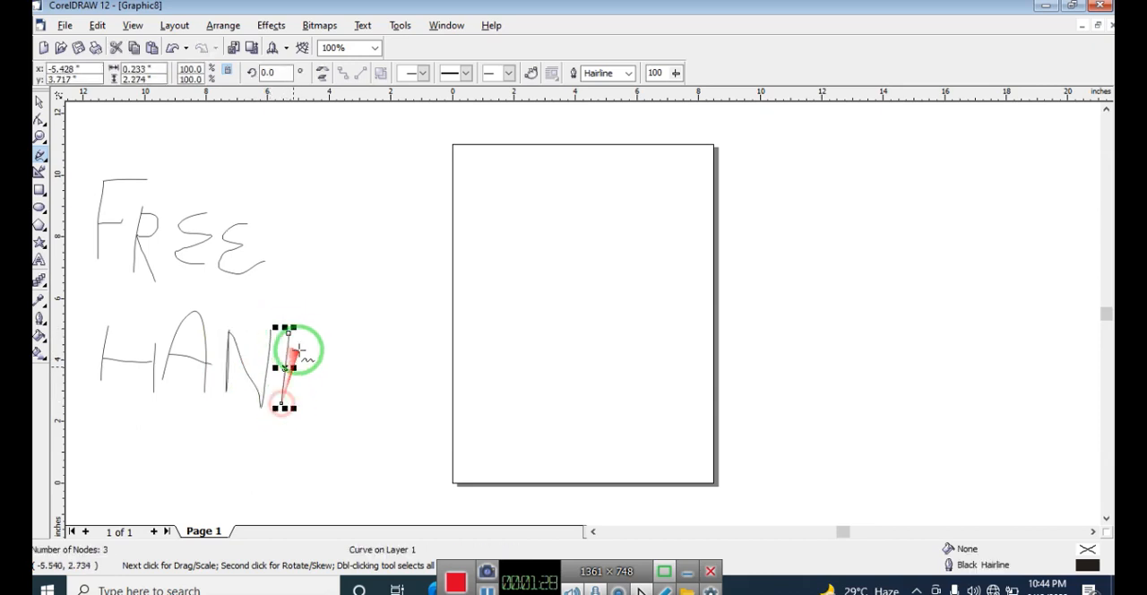
mouse_move(292, 338)
mouse_down()
mouse_move(322, 353)
mouse_move(280, 419)
mouse_up()
drag(165, 436, 157, 491)
mouse_move(137, 427)
mouse_down()
mouse_move(220, 451)
mouse_move(205, 463)
mouse_move(229, 494)
mouse_move(232, 456)
mouse_move(199, 458)
mouse_move(254, 464)
mouse_move(288, 485)
mouse_move(276, 441)
mouse_move(313, 433)
mouse_move(309, 493)
mouse_move(354, 494)
mouse_up()
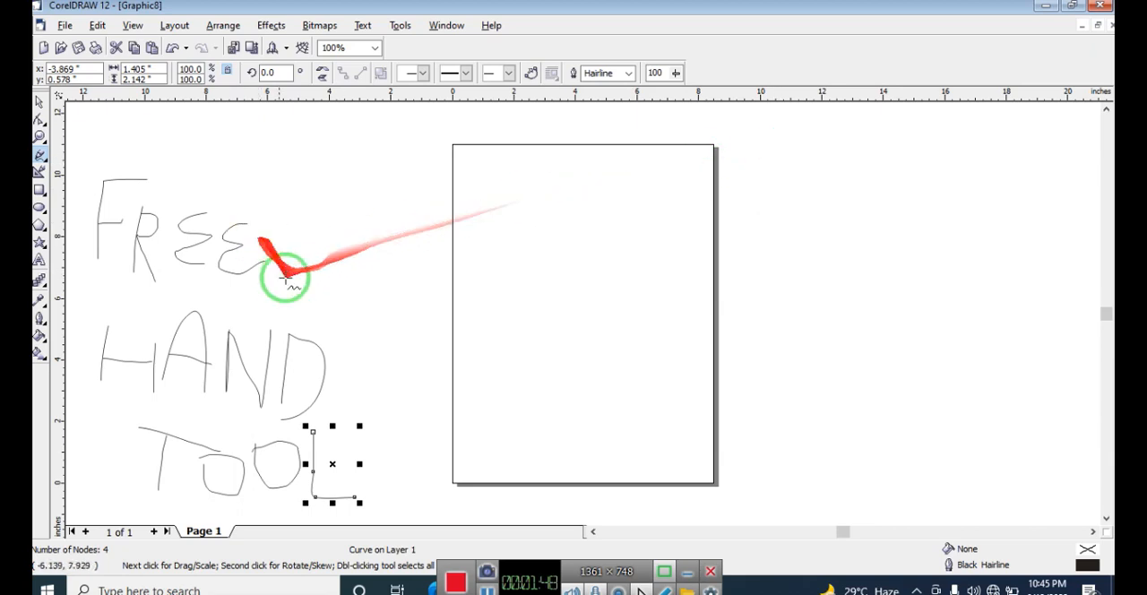
Step: Draw a freehand zigzag about 2.2 by 3.9 inches beside FREE and a vertical straight line about 3.9 inches long right of the page
click(299, 143)
mouse_move(298, 143)
mouse_down()
mouse_move(335, 165)
mouse_move(350, 193)
mouse_move(318, 230)
mouse_move(360, 250)
mouse_up()
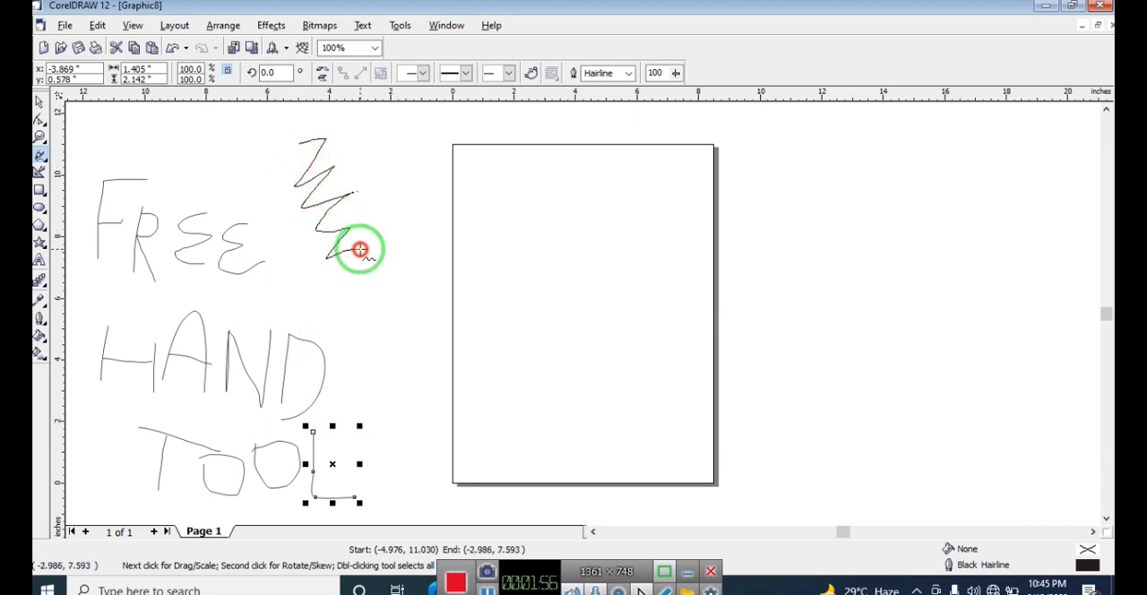
drag(359, 250, 364, 248)
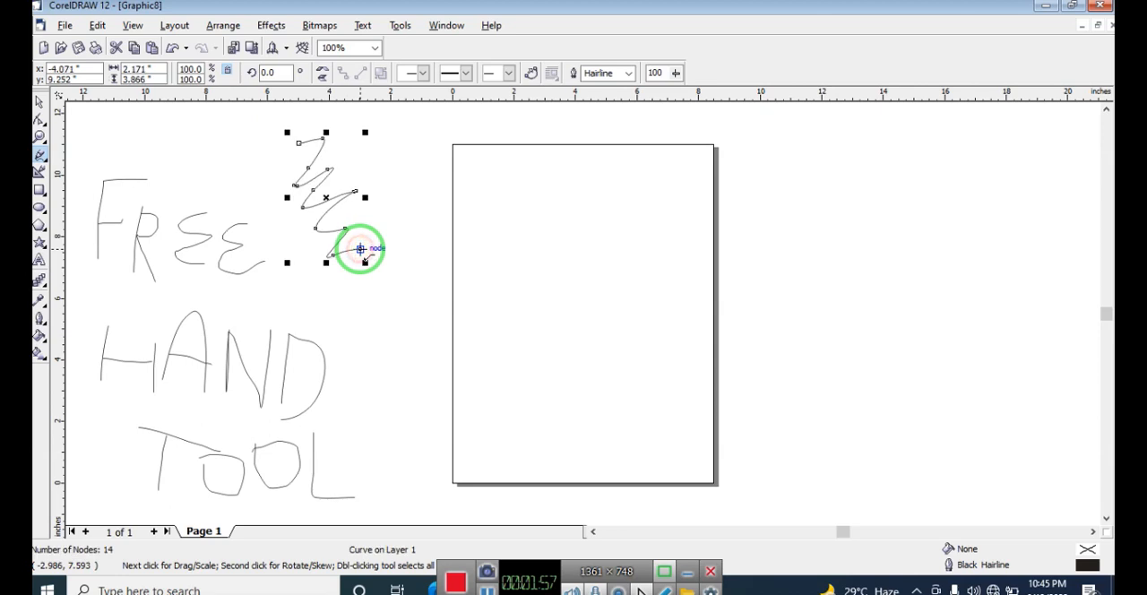
click(782, 132)
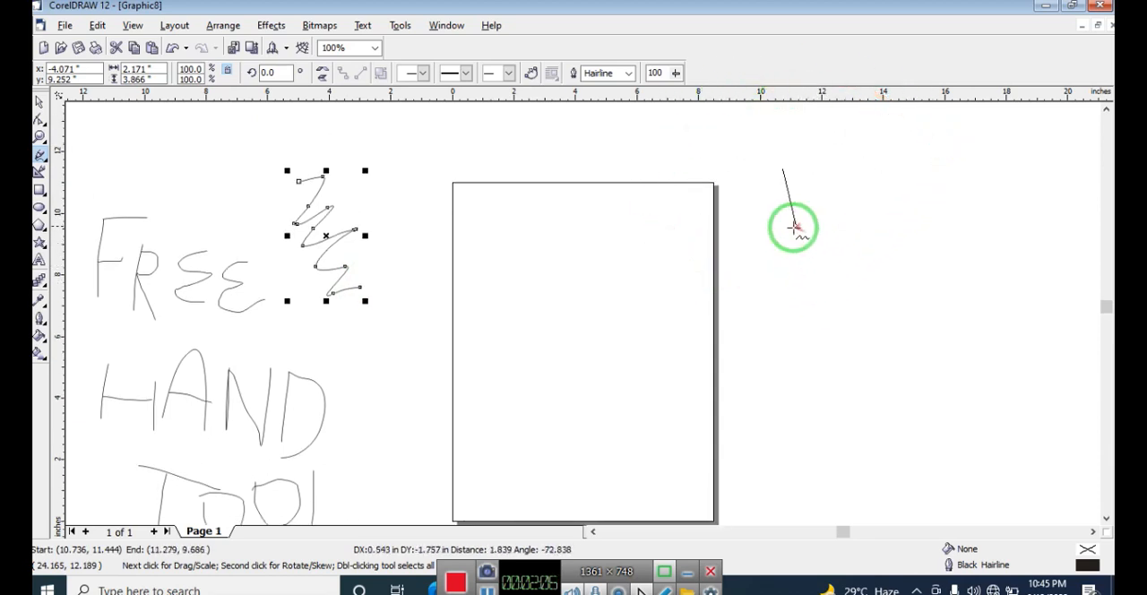
click(783, 287)
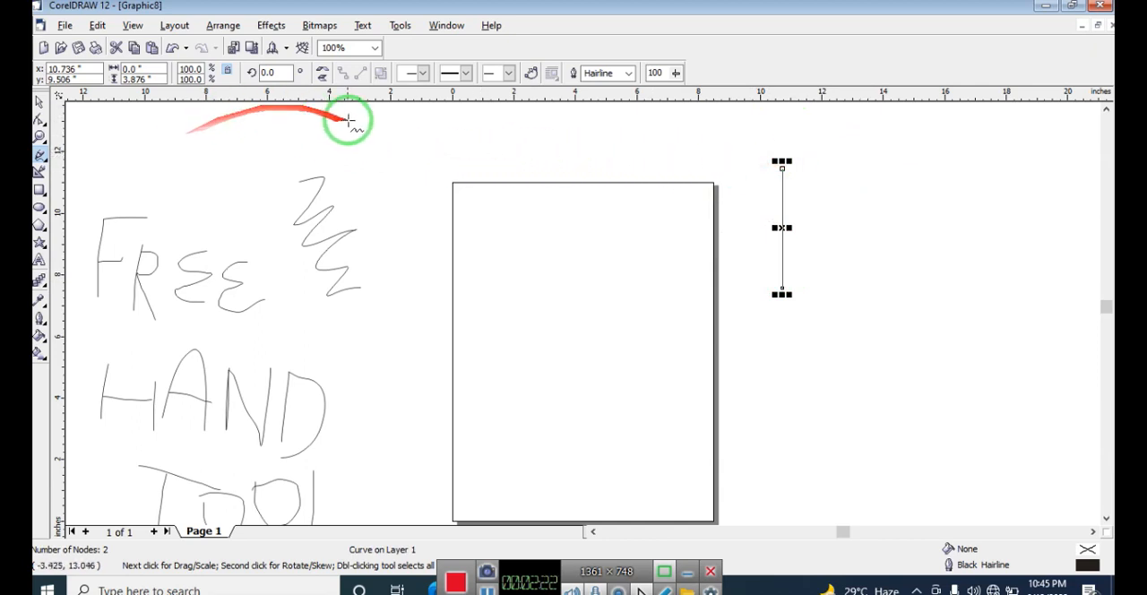
Step: Draw a second freehand zigzag about 2.7 by 6.9 inches beside the first and a nearly horizontal line about 3.5 inches long right of the page
mouse_move(343, 132)
mouse_down()
mouse_move(382, 157)
mouse_move(347, 186)
mouse_move(423, 160)
mouse_move(379, 212)
mouse_move(394, 204)
mouse_move(405, 218)
mouse_move(394, 246)
mouse_move(425, 237)
mouse_move(374, 298)
mouse_move(425, 334)
mouse_up()
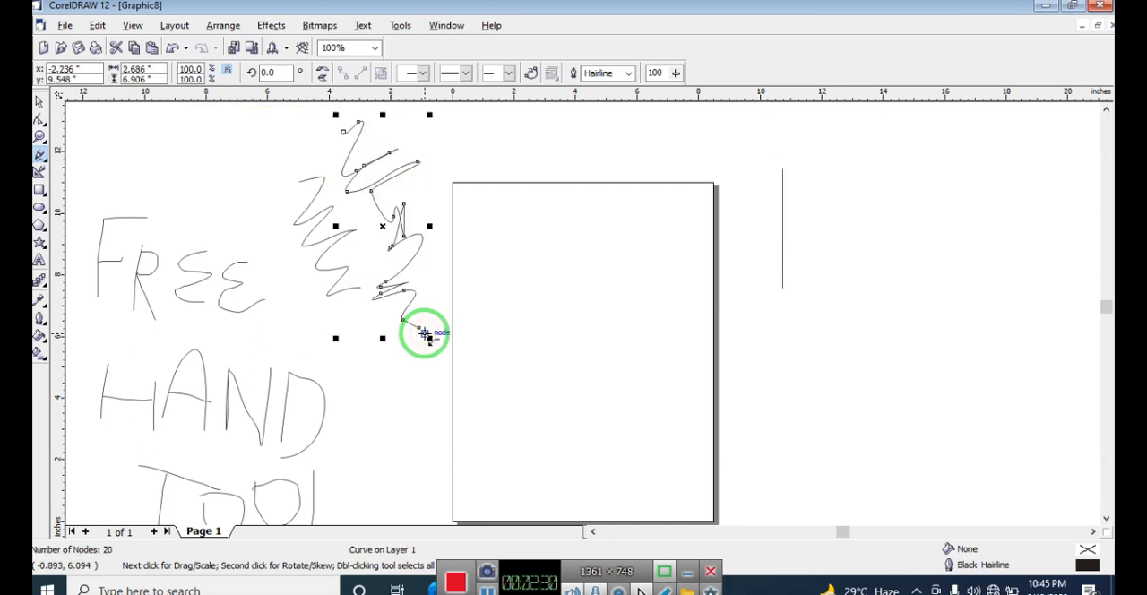
click(852, 141)
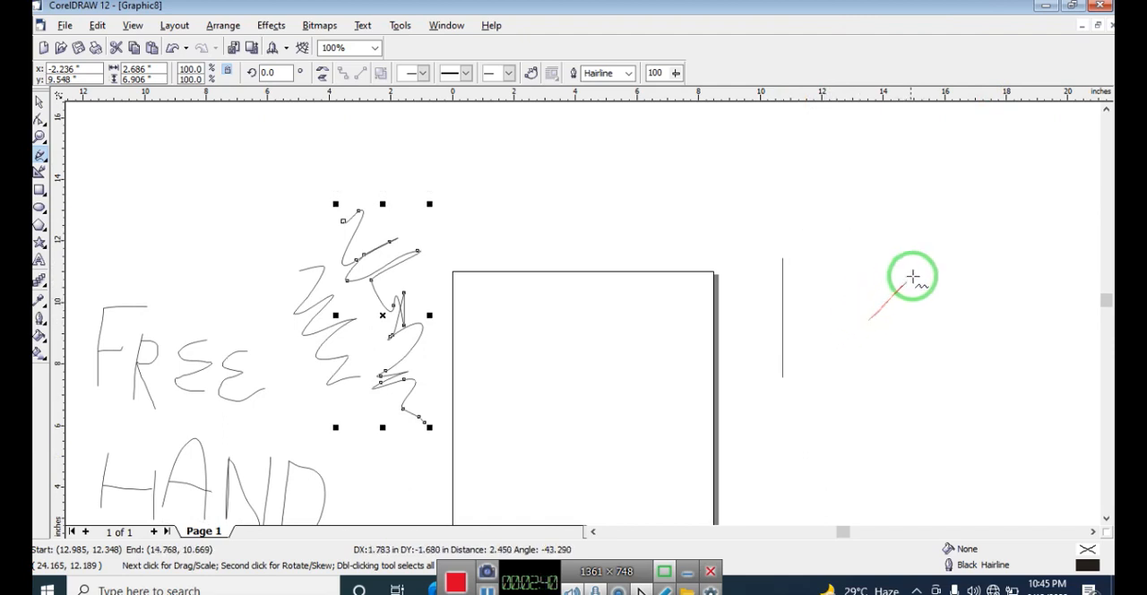
click(960, 231)
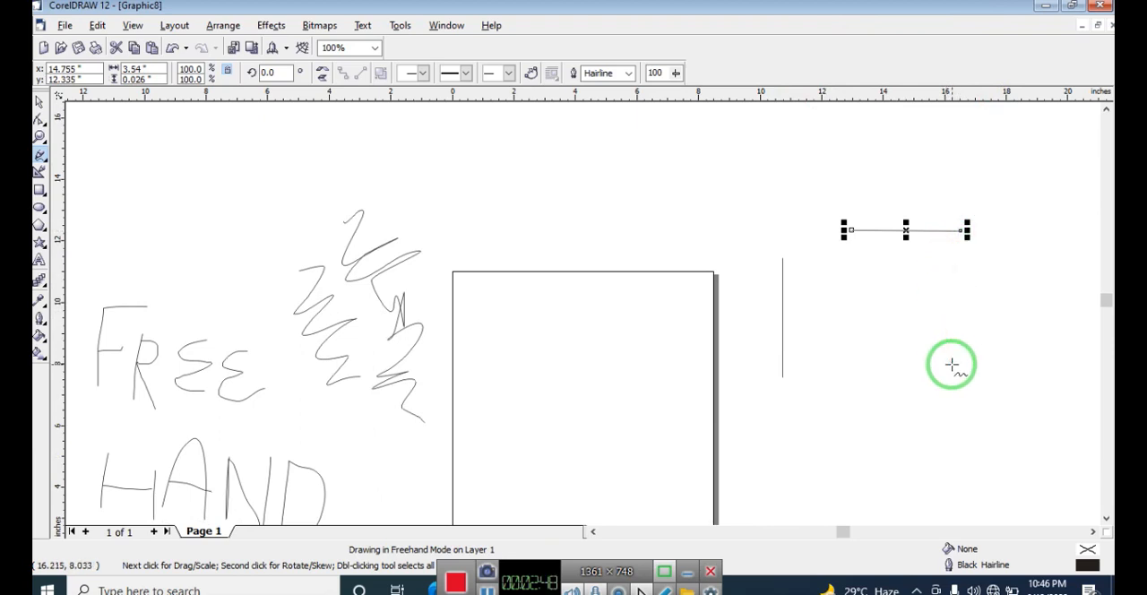
Step: Choose the Bezier tool and create a new blank drawing with nothing selected
click(42, 159)
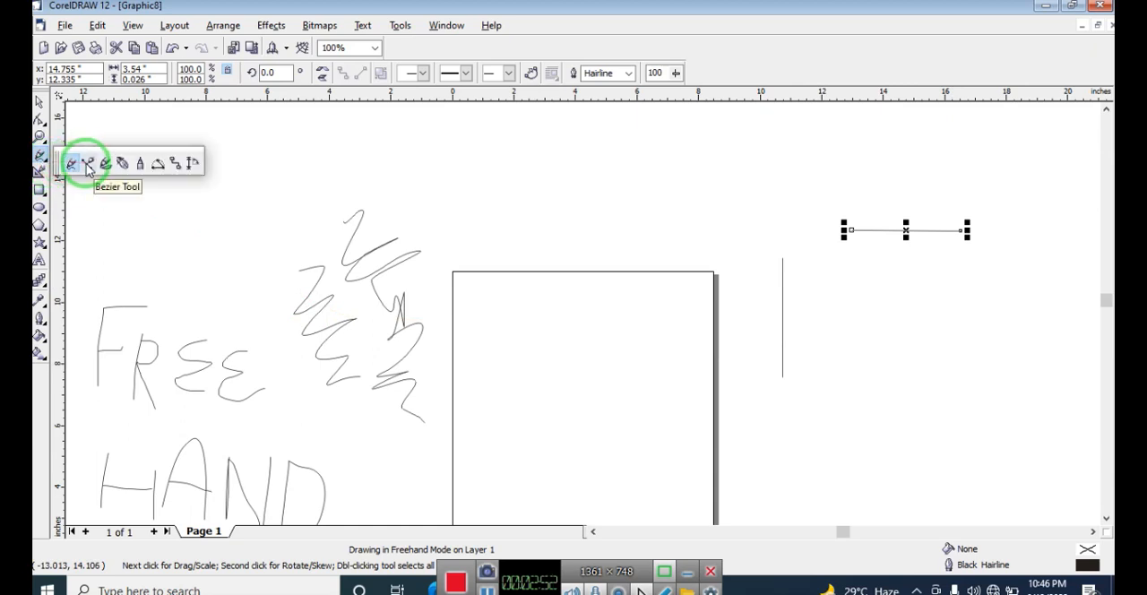
click(87, 163)
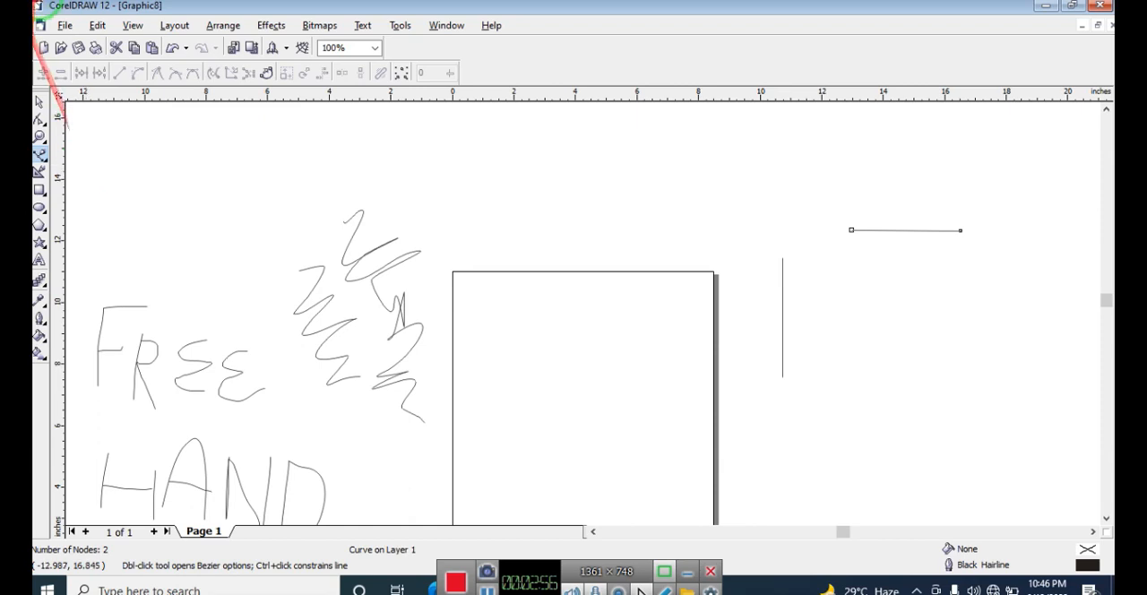
click(65, 25)
click(77, 44)
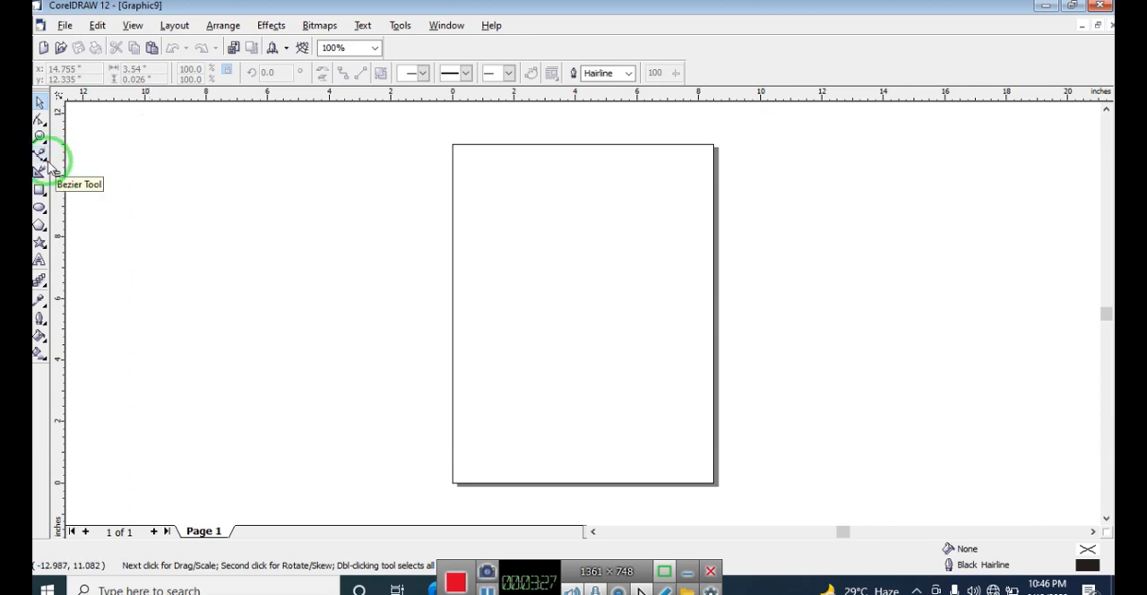
click(156, 212)
drag(153, 235, 164, 264)
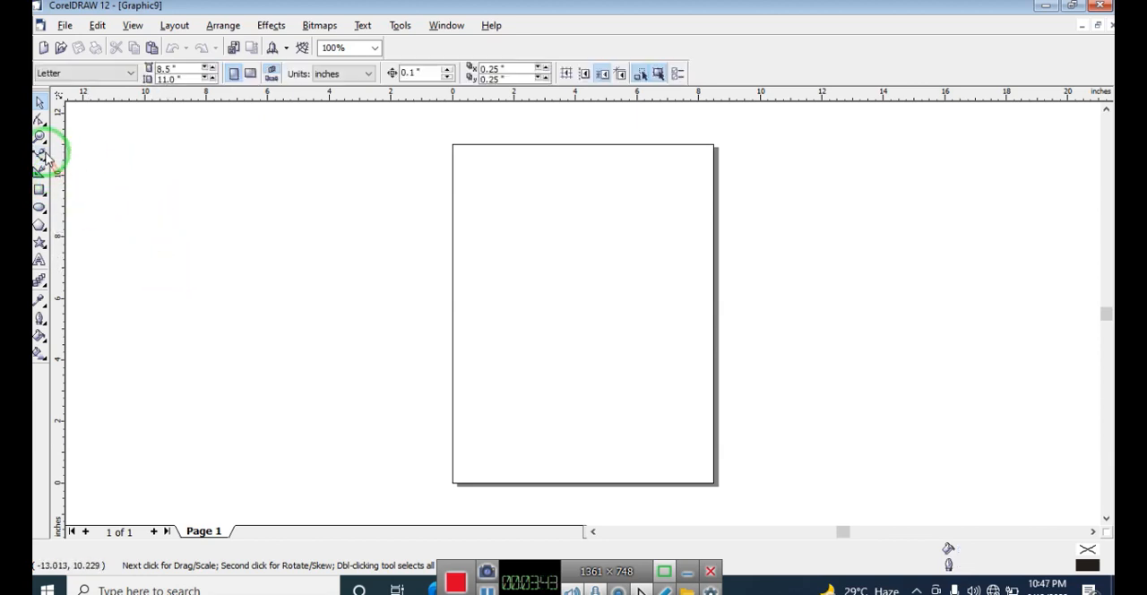
Step: Draw a downward-sagging Bezier curve about 7.5 inches wide left of the page, shaping it with a vertical handle on the start node
click(41, 154)
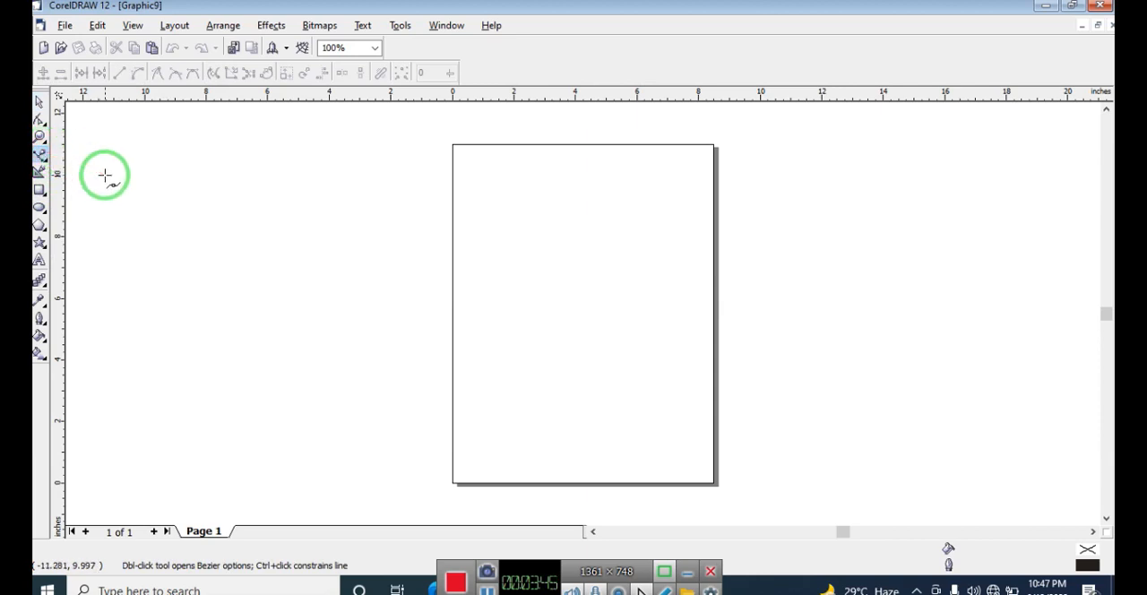
mouse_move(147, 191)
mouse_down()
mouse_move(149, 245)
mouse_move(147, 192)
mouse_up()
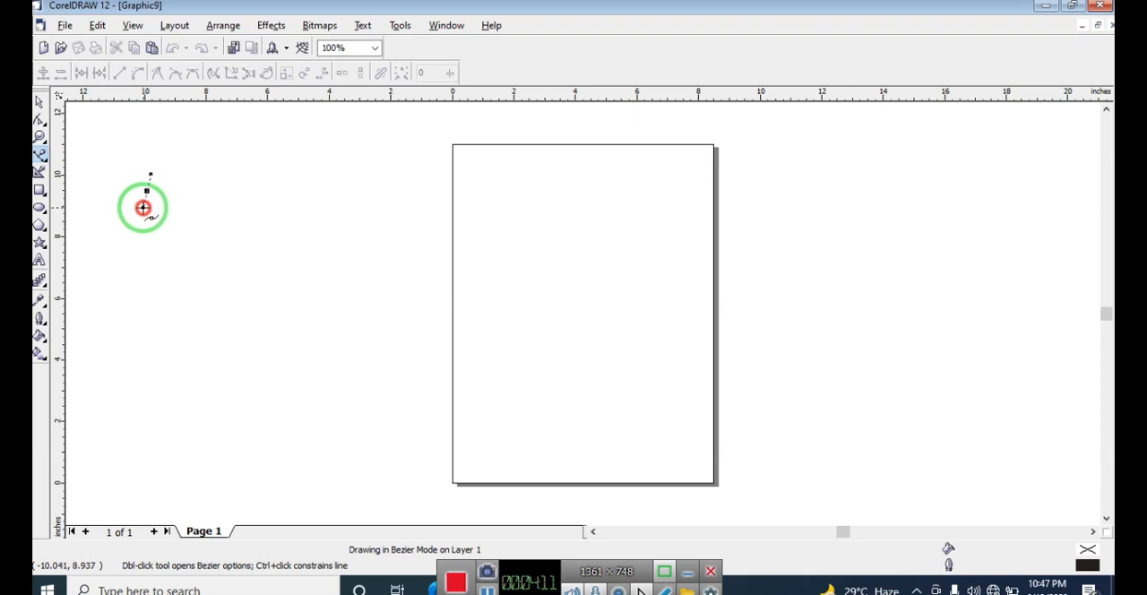
drag(143, 227, 153, 477)
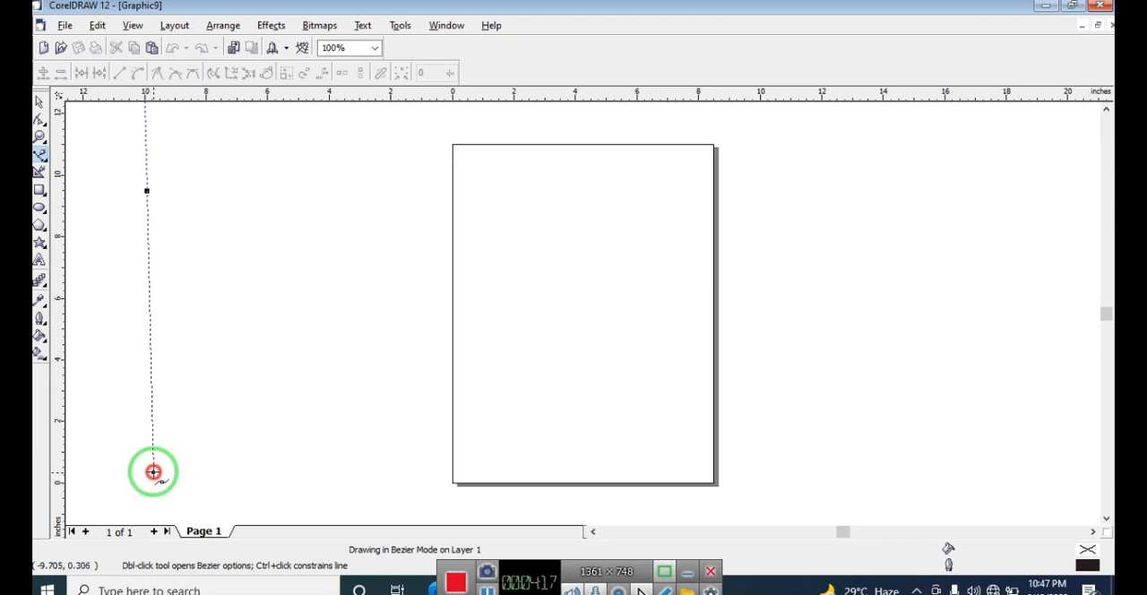
drag(154, 470, 148, 260)
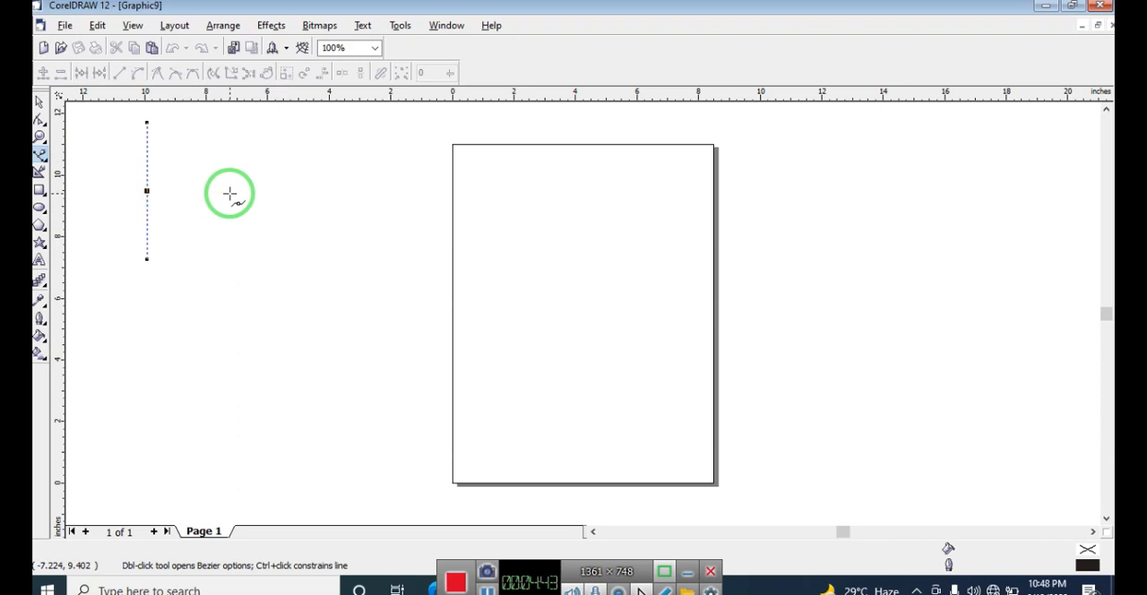
click(379, 197)
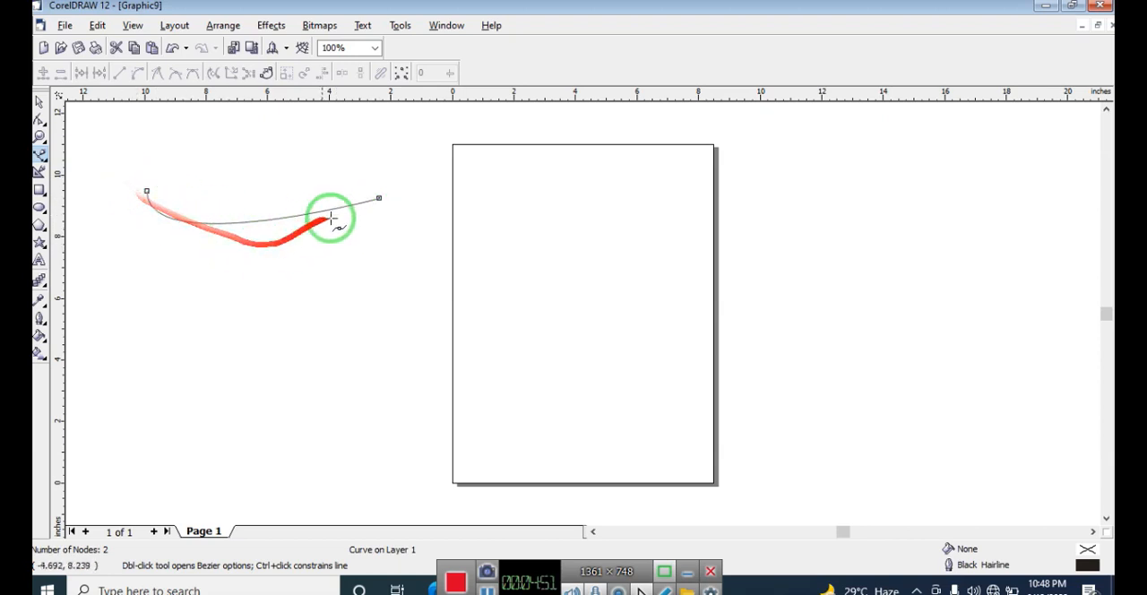
Step: Extend the Bezier path with three straight segments downward, leftward and upward, then add a curved segment returning to the lowest node
click(358, 280)
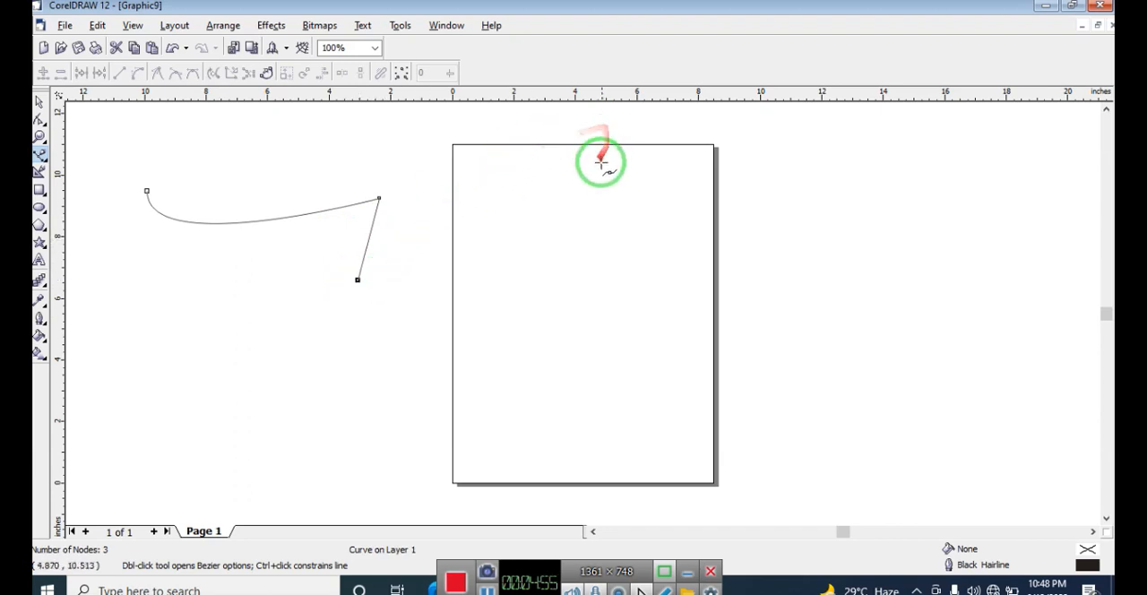
mouse_move(357, 279)
mouse_down()
mouse_move(351, 244)
mouse_move(392, 371)
mouse_move(233, 377)
mouse_move(248, 105)
mouse_move(406, 232)
mouse_move(597, 208)
mouse_move(584, 297)
mouse_move(347, 300)
mouse_move(278, 317)
mouse_up()
click(263, 324)
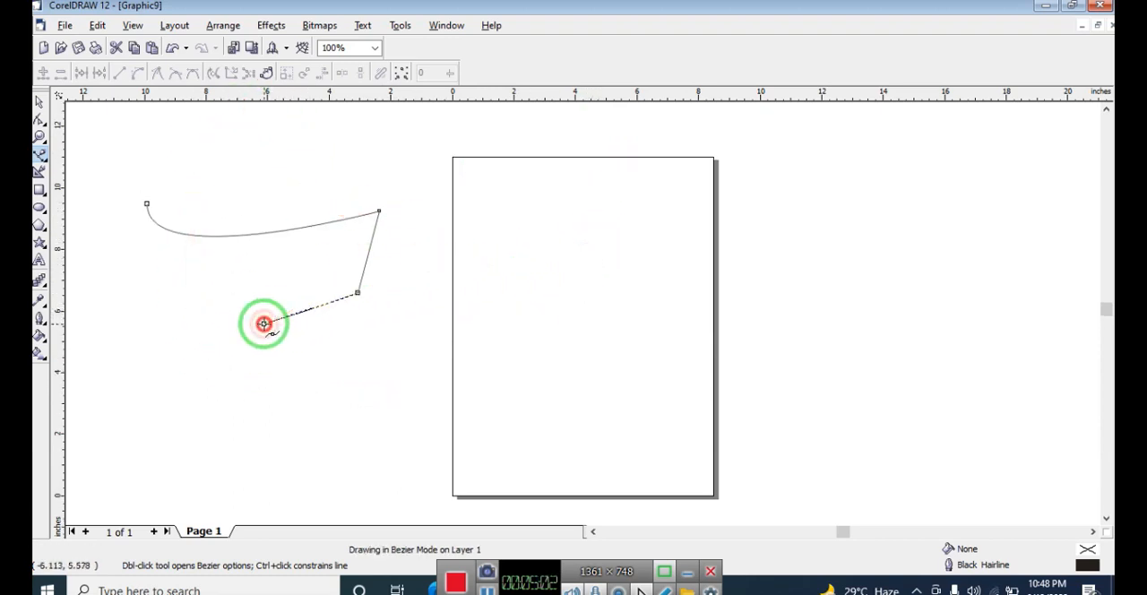
click(252, 267)
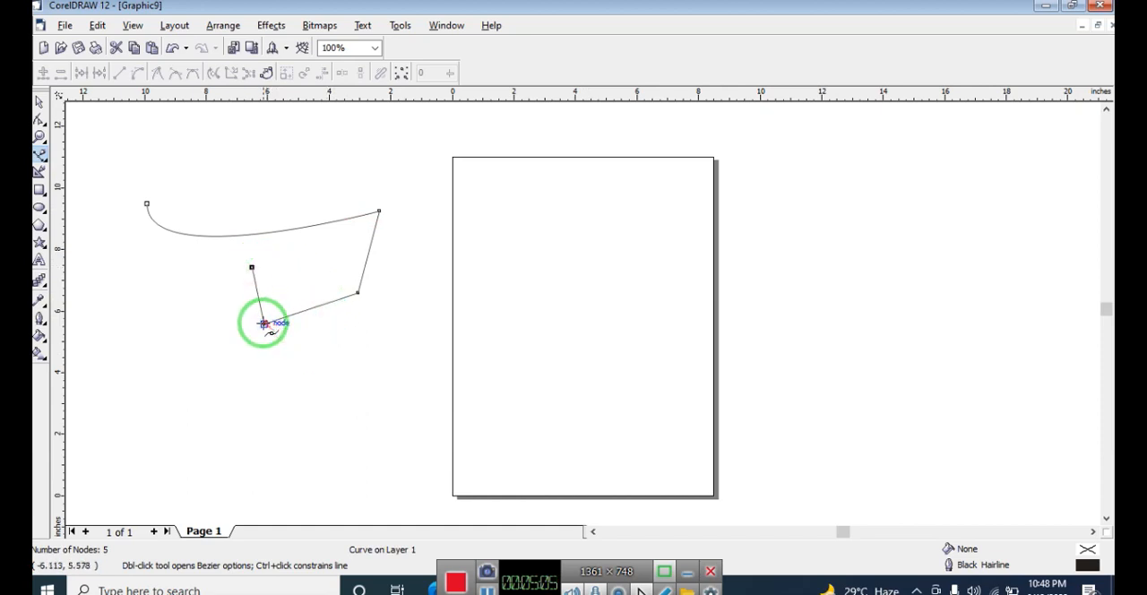
drag(264, 324, 169, 369)
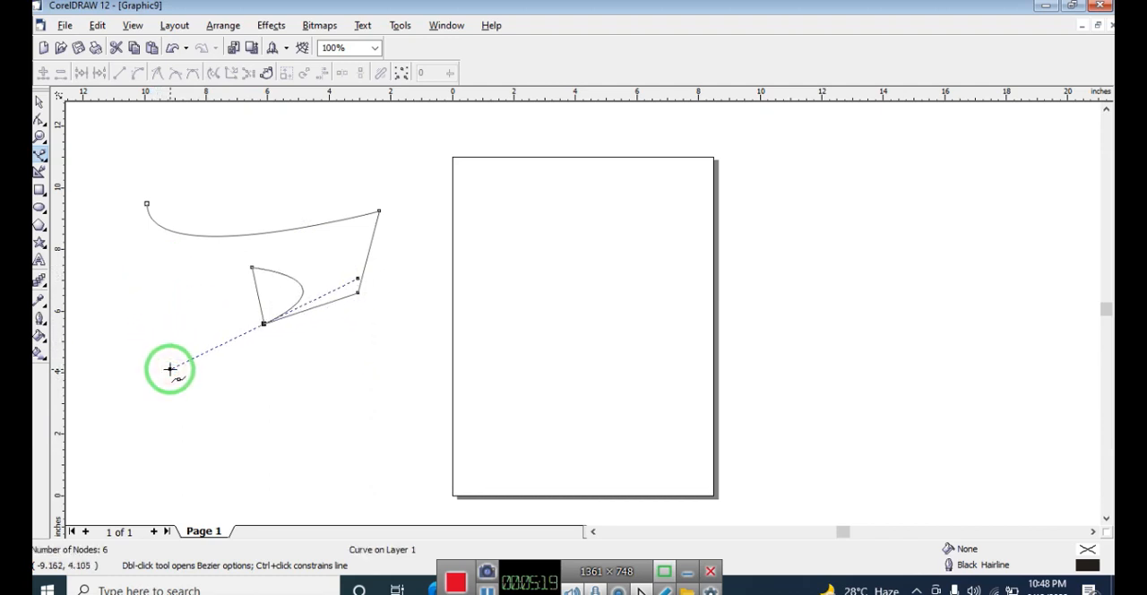
Step: Extend the Bezier path with an S-shaped segment downward and a straight segment about 6.7 inches long sloping down to the left
click(257, 431)
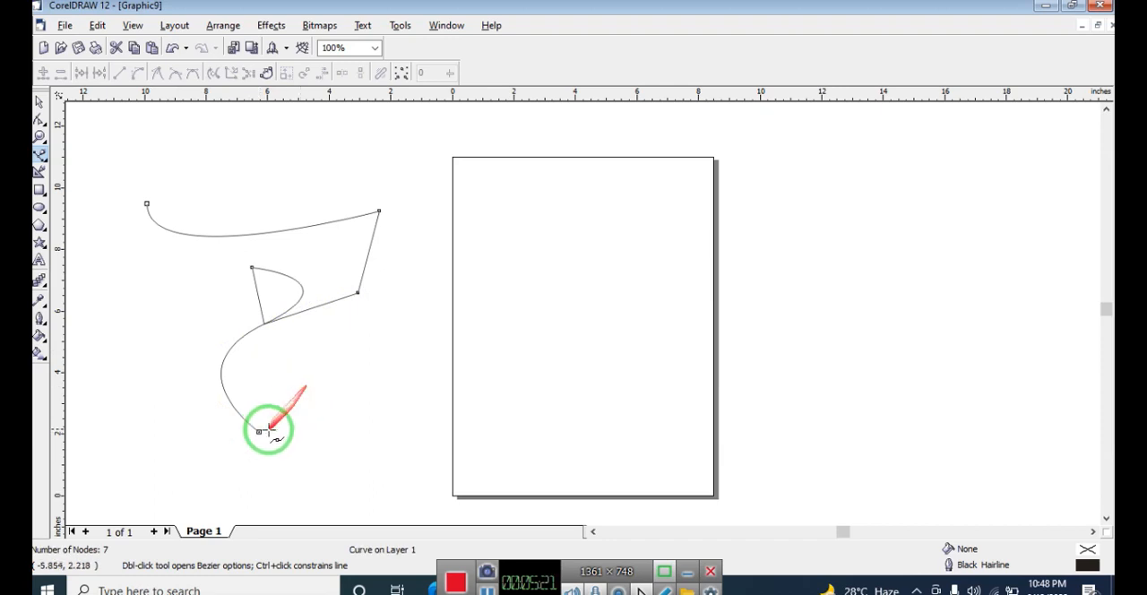
mouse_move(258, 432)
mouse_down()
mouse_move(234, 463)
mouse_move(202, 468)
mouse_move(151, 453)
mouse_move(86, 404)
mouse_move(176, 437)
mouse_move(238, 434)
mouse_move(110, 405)
mouse_move(351, 382)
mouse_move(371, 354)
mouse_move(255, 458)
mouse_move(213, 464)
mouse_move(313, 383)
mouse_move(248, 424)
mouse_move(294, 389)
mouse_move(363, 350)
mouse_move(366, 369)
mouse_move(305, 482)
mouse_move(220, 513)
mouse_move(201, 476)
mouse_move(66, 499)
mouse_move(410, 436)
mouse_move(300, 480)
mouse_move(310, 512)
mouse_move(333, 517)
mouse_move(346, 364)
mouse_move(359, 380)
mouse_up()
click(359, 380)
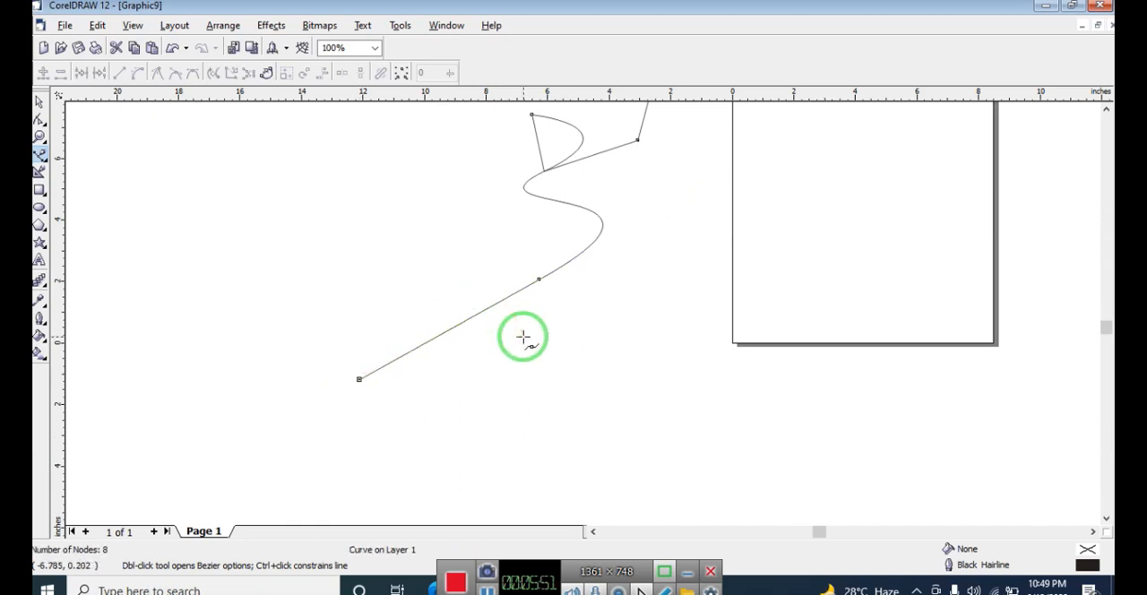
Step: Choose the Artistic Media tool and draw a curvy orange-speckled brush stroke about 3.2 by 4.9 inches in an empty area
click(47, 162)
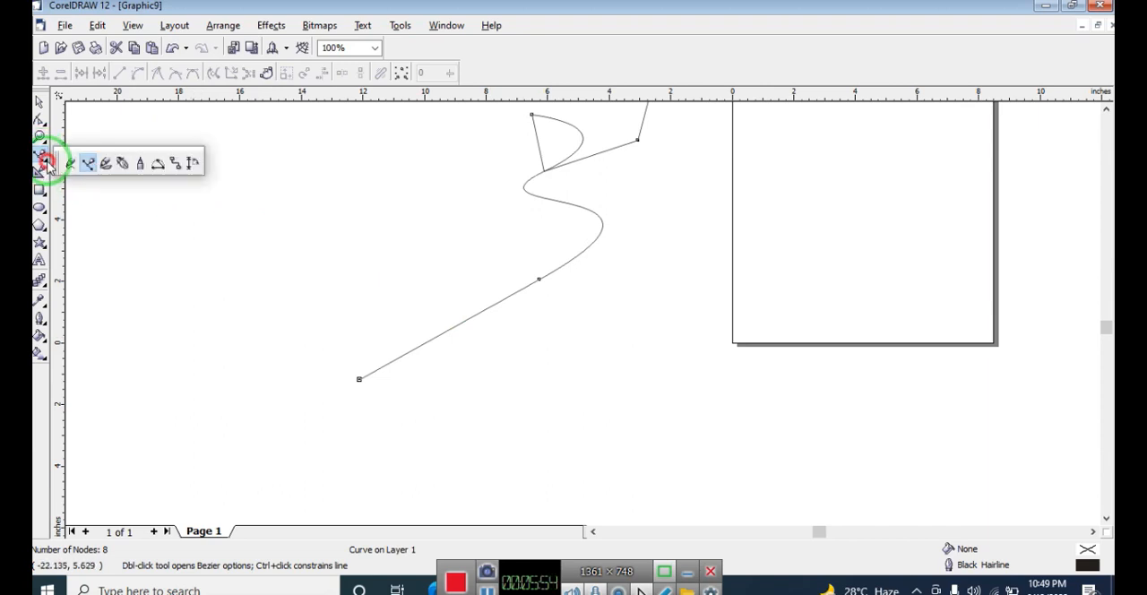
click(106, 164)
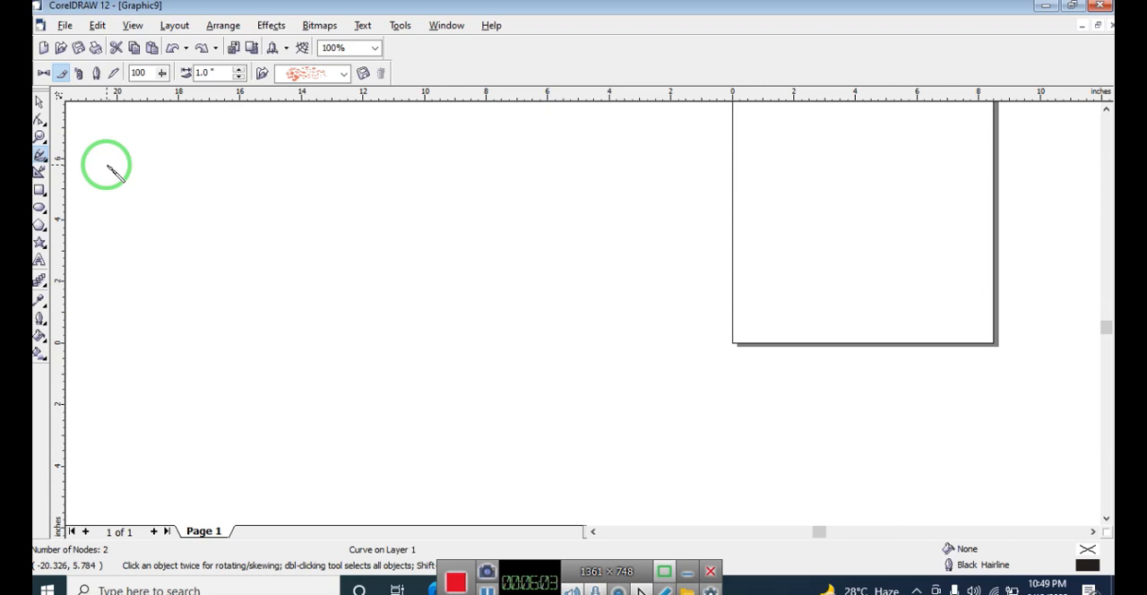
mouse_move(107, 170)
mouse_down()
mouse_move(1052, 301)
mouse_move(1099, 320)
mouse_move(1107, 179)
mouse_up()
mouse_move(947, 209)
mouse_down()
mouse_move(543, 320)
mouse_move(330, 296)
mouse_up()
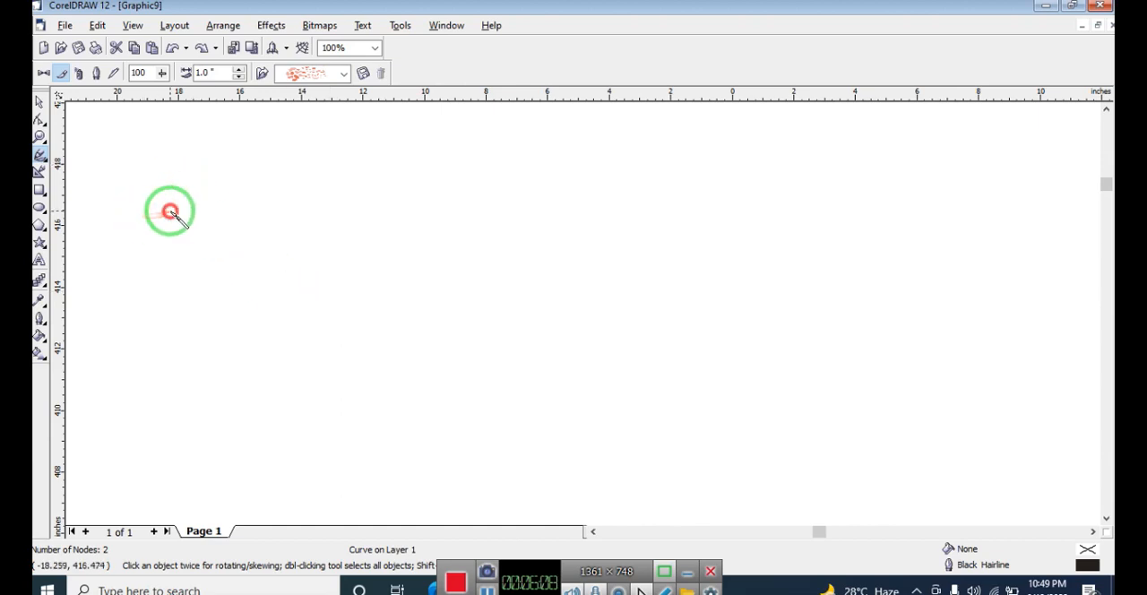
mouse_move(170, 211)
mouse_down()
mouse_move(209, 195)
mouse_move(195, 232)
mouse_move(235, 222)
mouse_move(235, 258)
mouse_move(224, 301)
mouse_up()
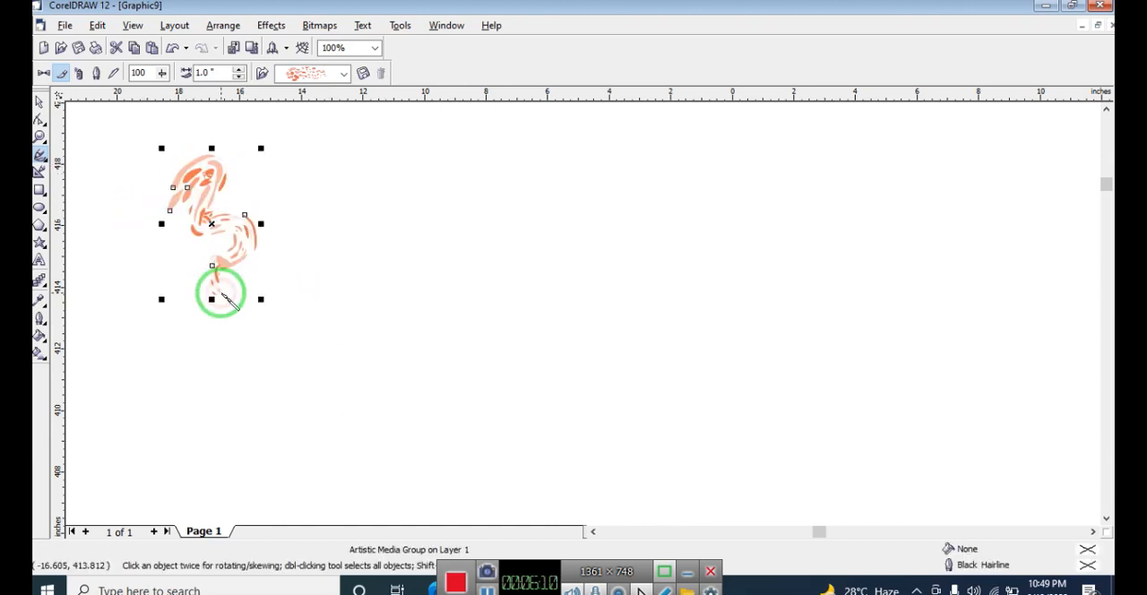
click(348, 77)
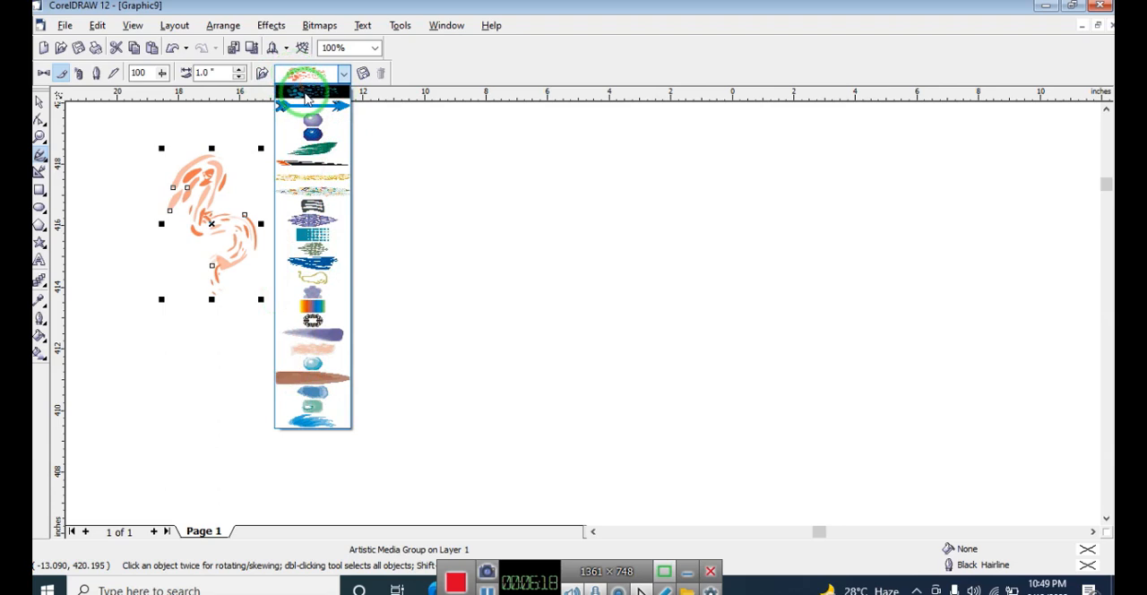
click(305, 96)
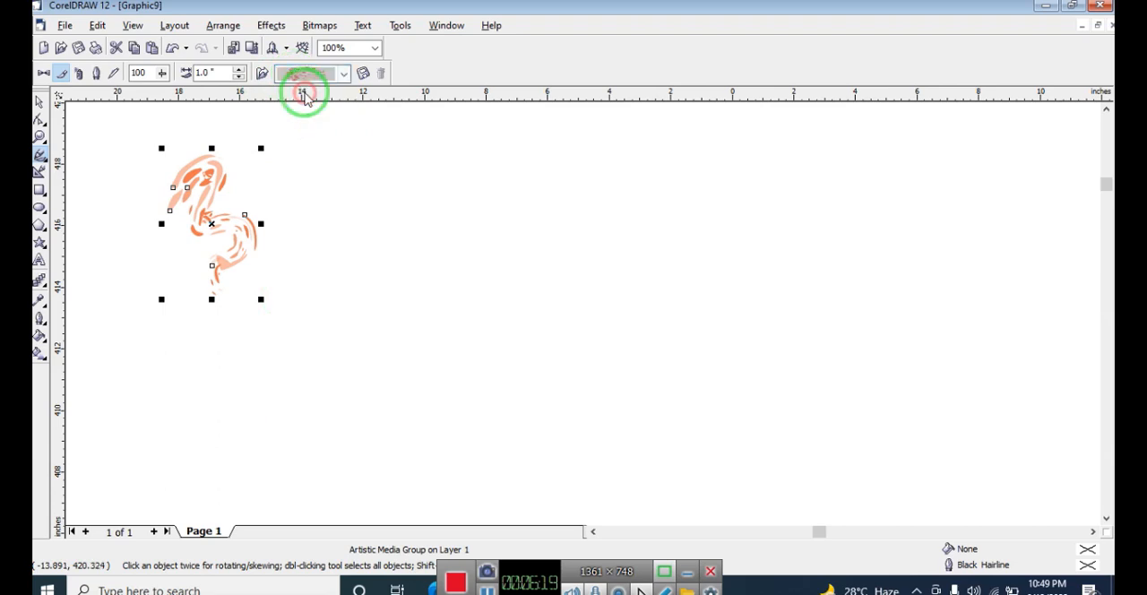
click(400, 26)
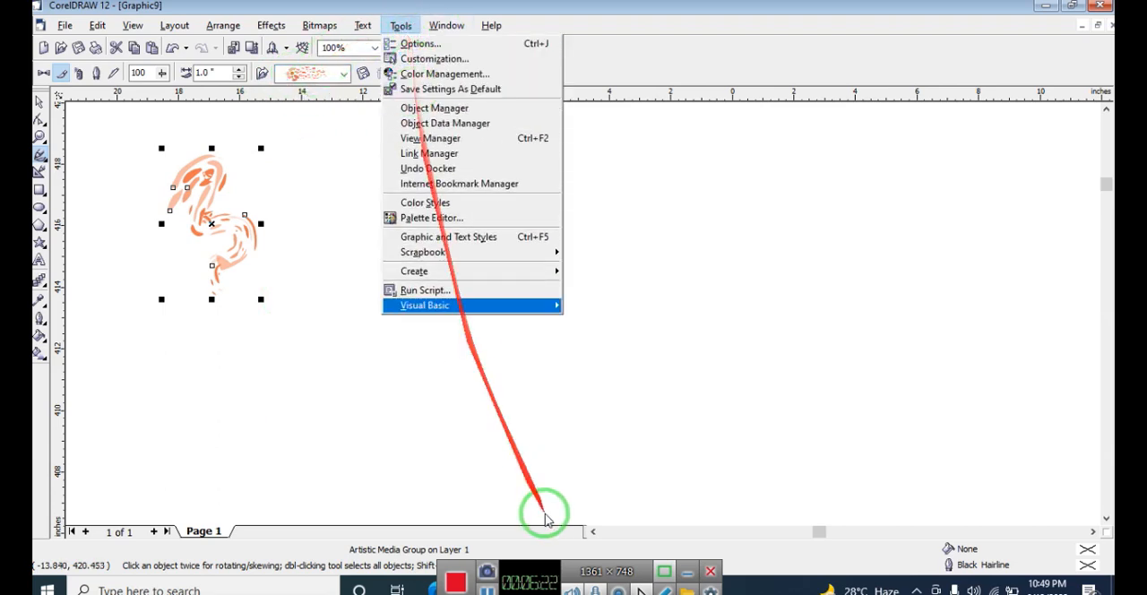
click(488, 591)
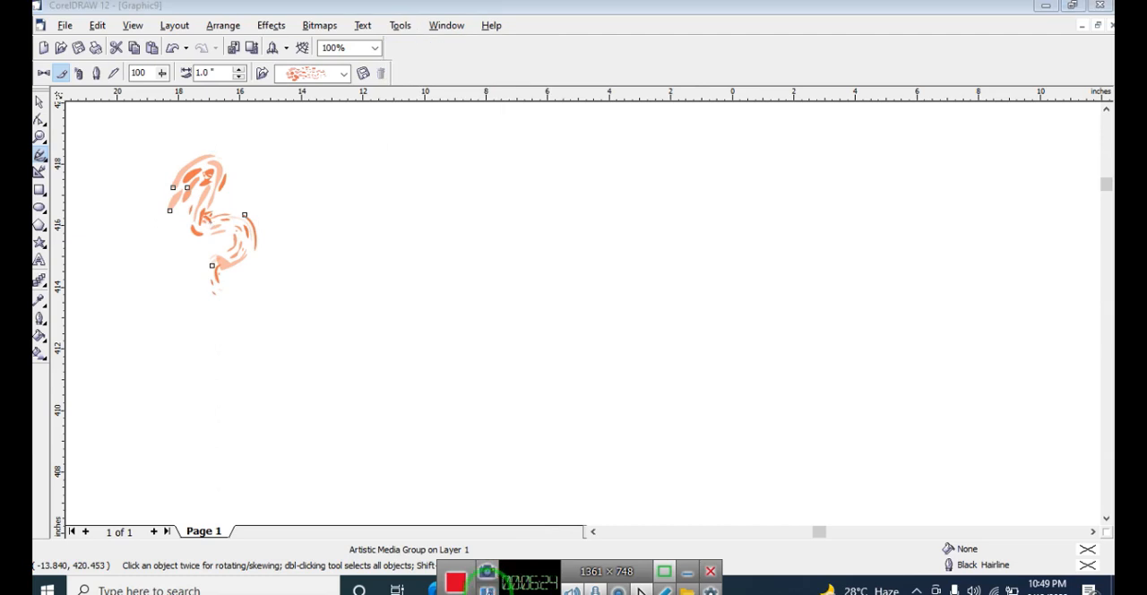
click(404, 26)
click(441, 25)
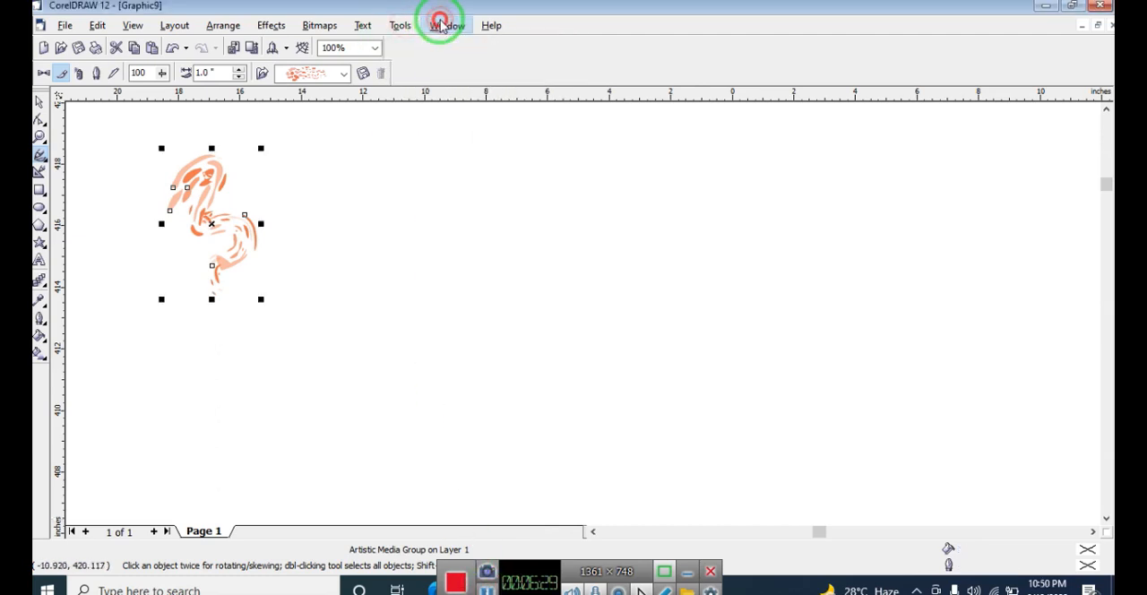
Step: Show the Artistic Media docker
click(441, 25)
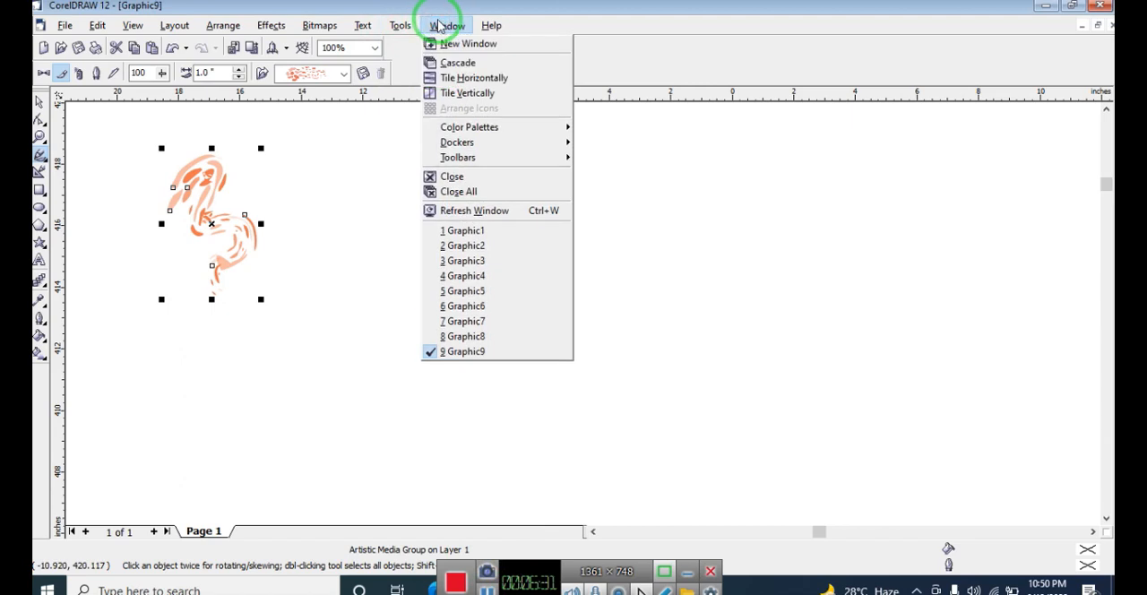
mouse_move(473, 144)
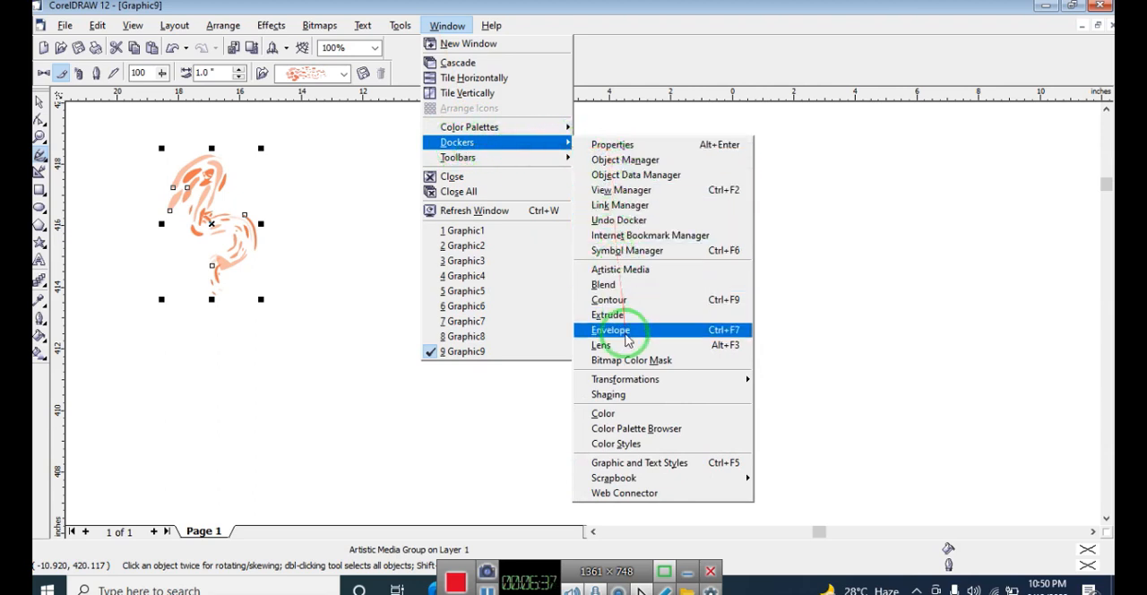
click(642, 274)
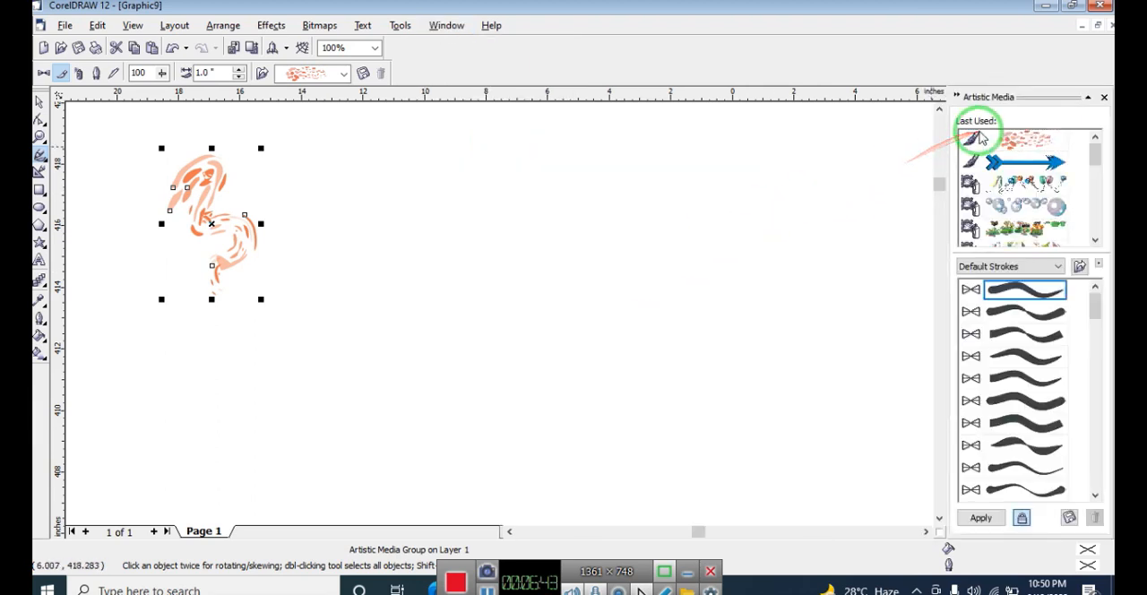
mouse_move(1095, 154)
mouse_down()
mouse_move(1096, 229)
mouse_move(1097, 153)
mouse_up()
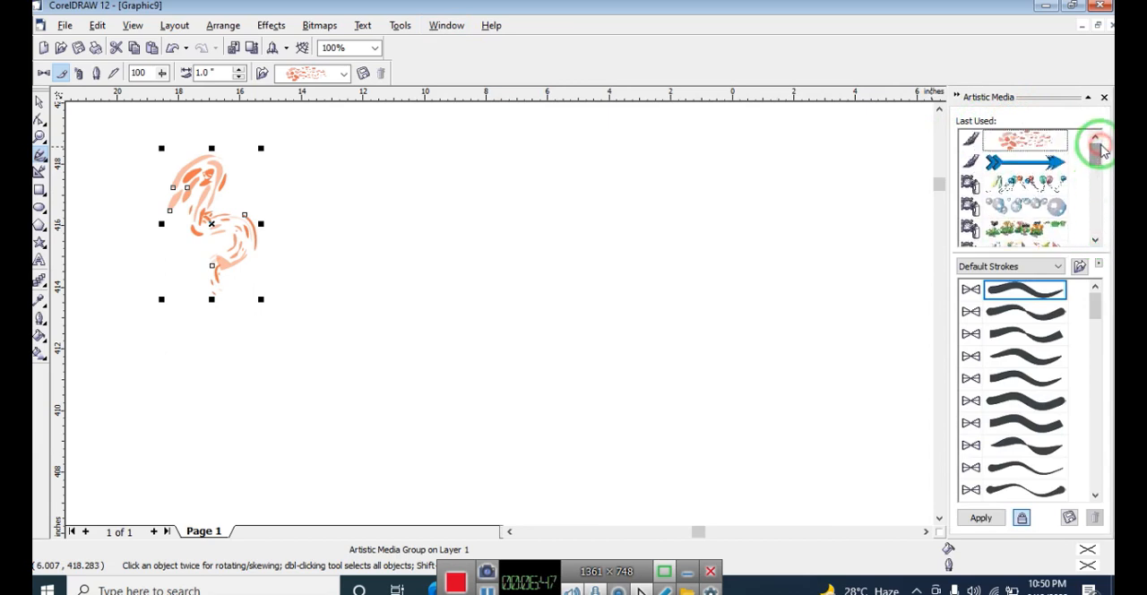
Step: Restyle the selected brush stroke with the default preset that has a flat start and a tapering end
click(345, 74)
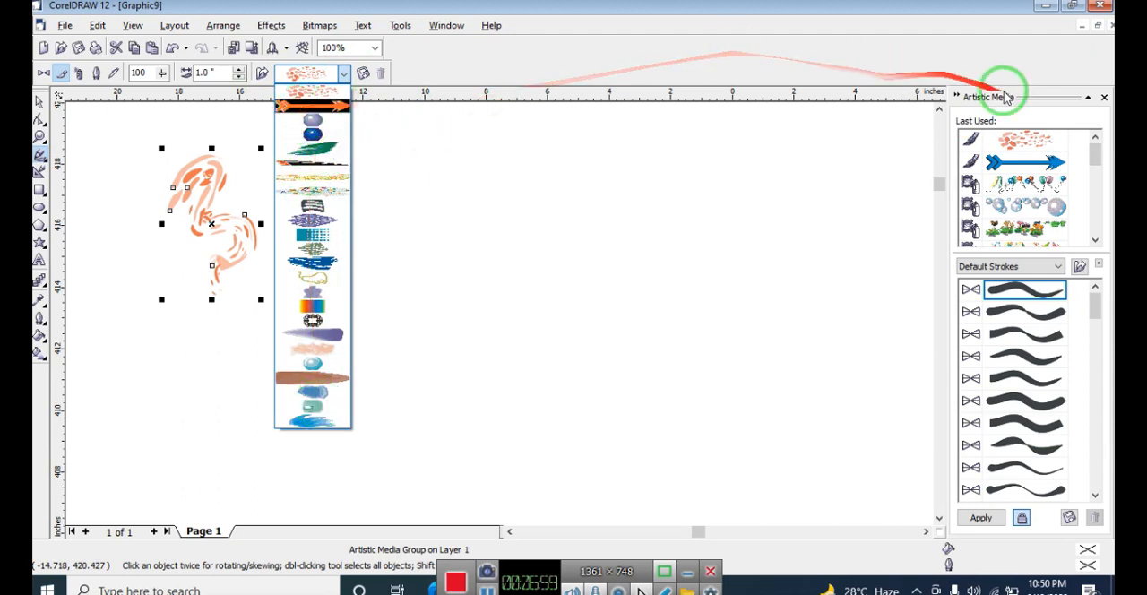
click(1009, 294)
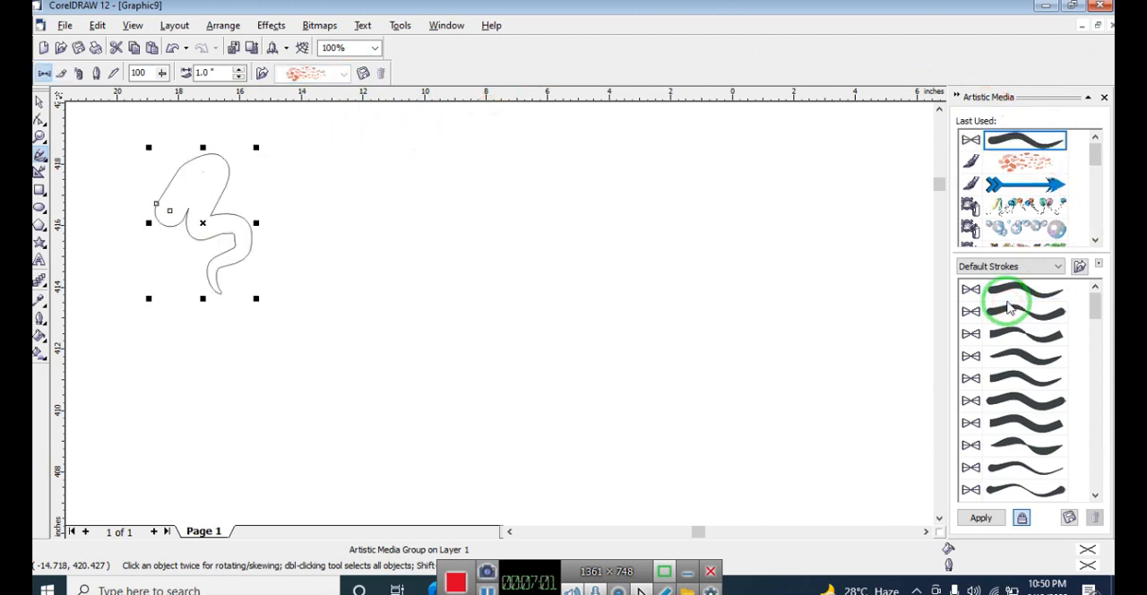
click(1015, 380)
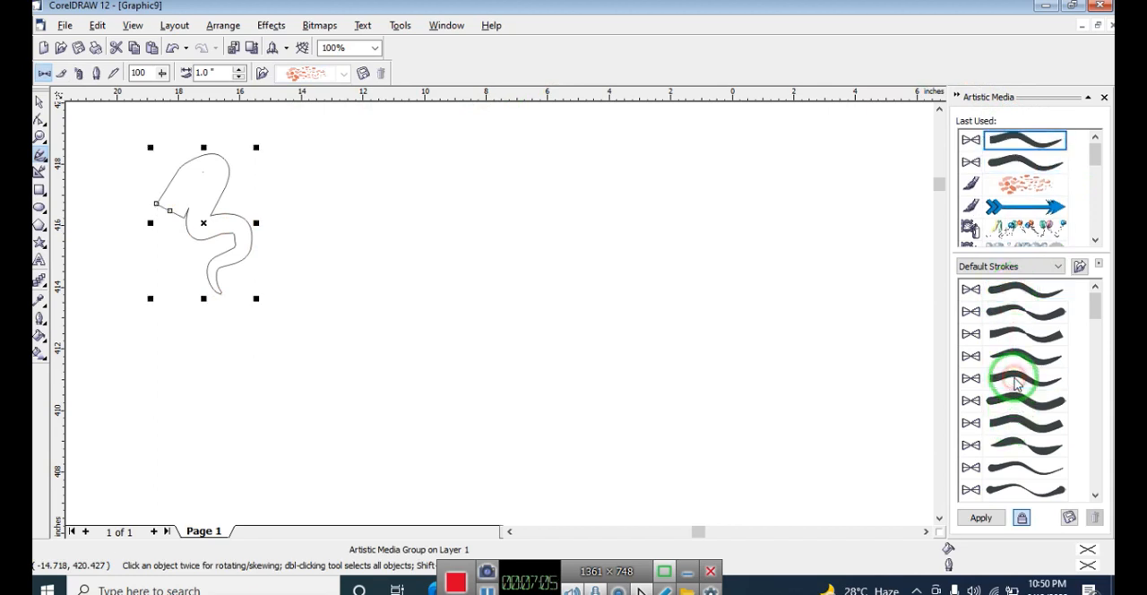
Step: Draw three more squiggles beside the first, each about 4 to 5 inches wide, all with the uniform round-ended preset
mouse_move(291, 219)
mouse_down()
mouse_move(346, 184)
mouse_move(321, 243)
mouse_move(370, 274)
mouse_move(354, 307)
mouse_up()
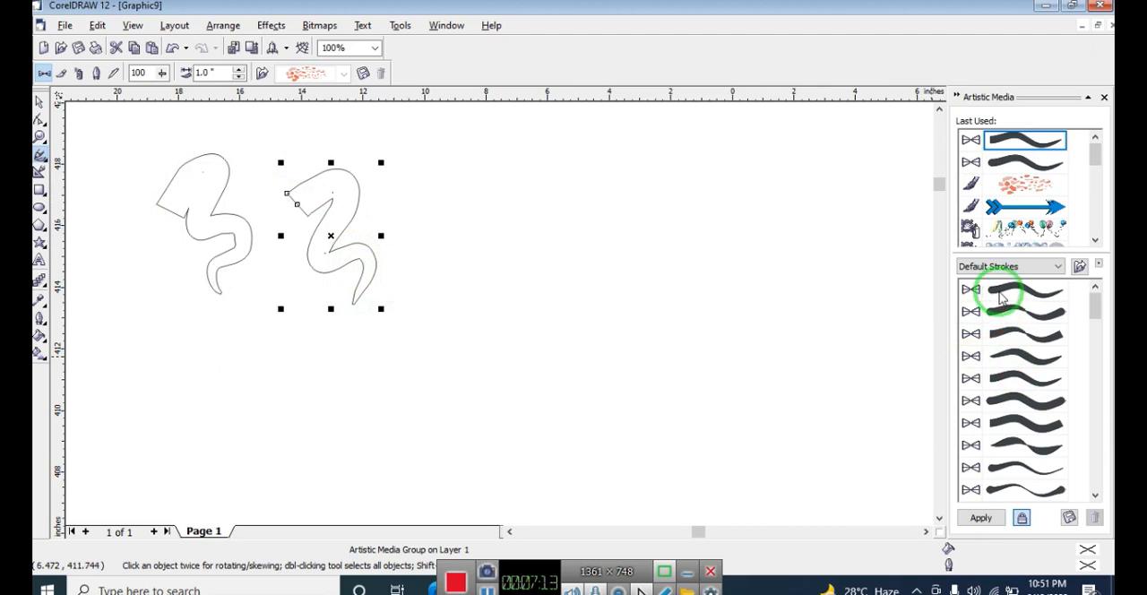
click(1006, 408)
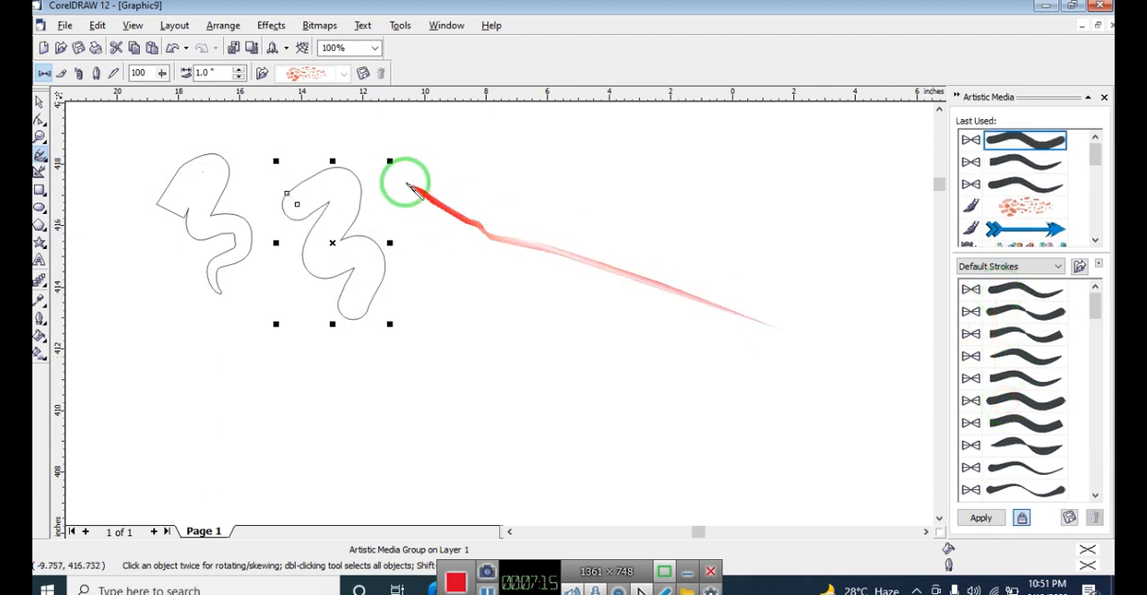
mouse_move(405, 179)
mouse_down()
mouse_move(431, 169)
mouse_move(412, 235)
mouse_move(513, 250)
mouse_move(484, 307)
mouse_up()
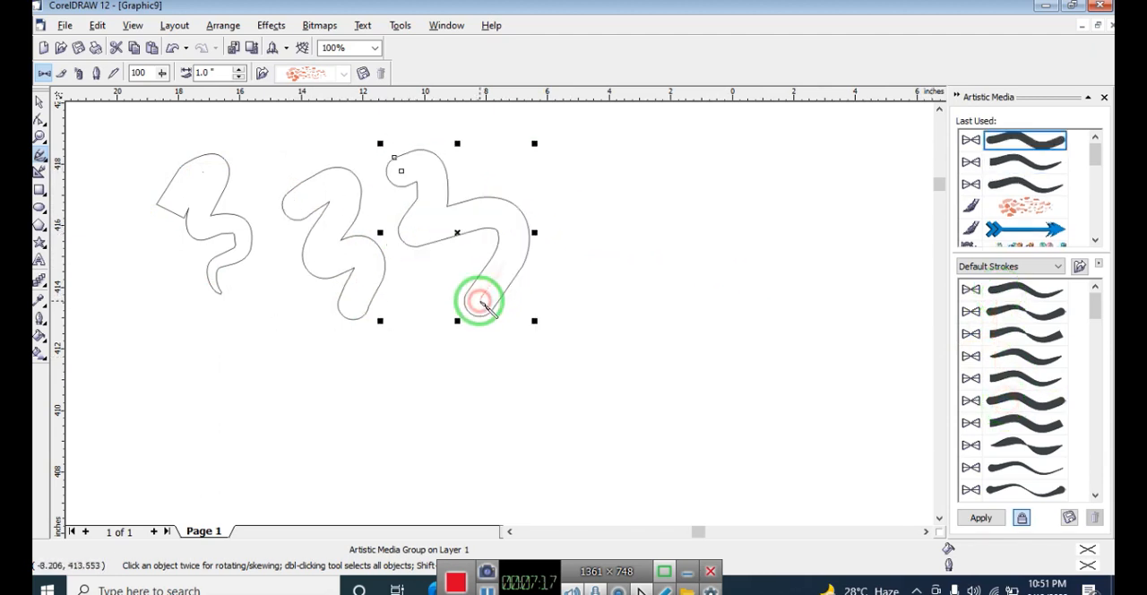
click(481, 381)
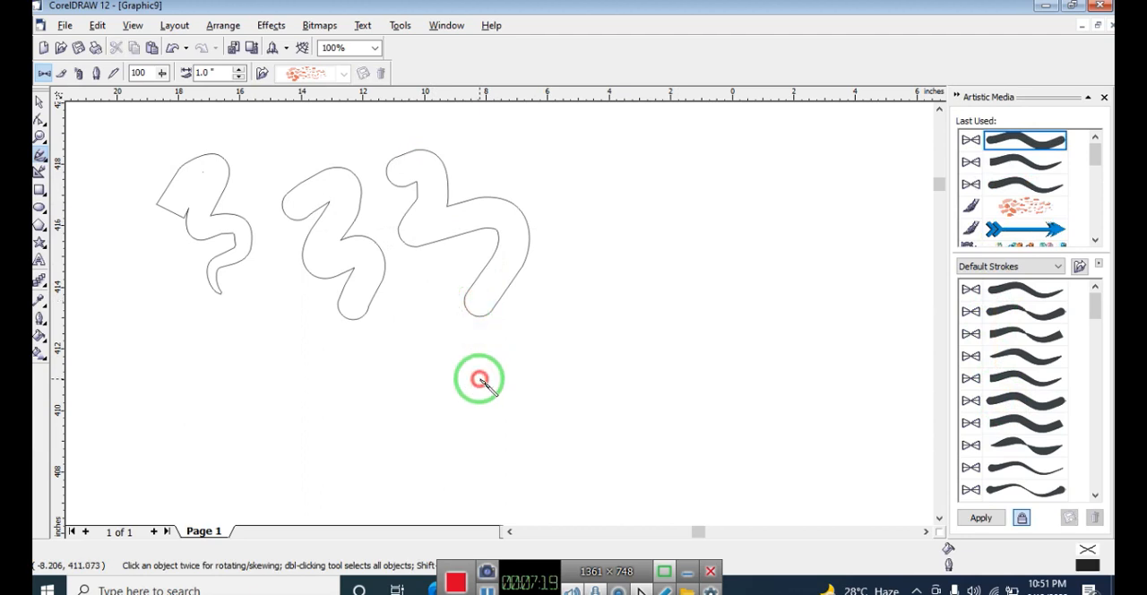
mouse_move(606, 162)
mouse_down()
mouse_move(568, 167)
mouse_move(583, 239)
mouse_move(543, 311)
mouse_move(586, 410)
mouse_up()
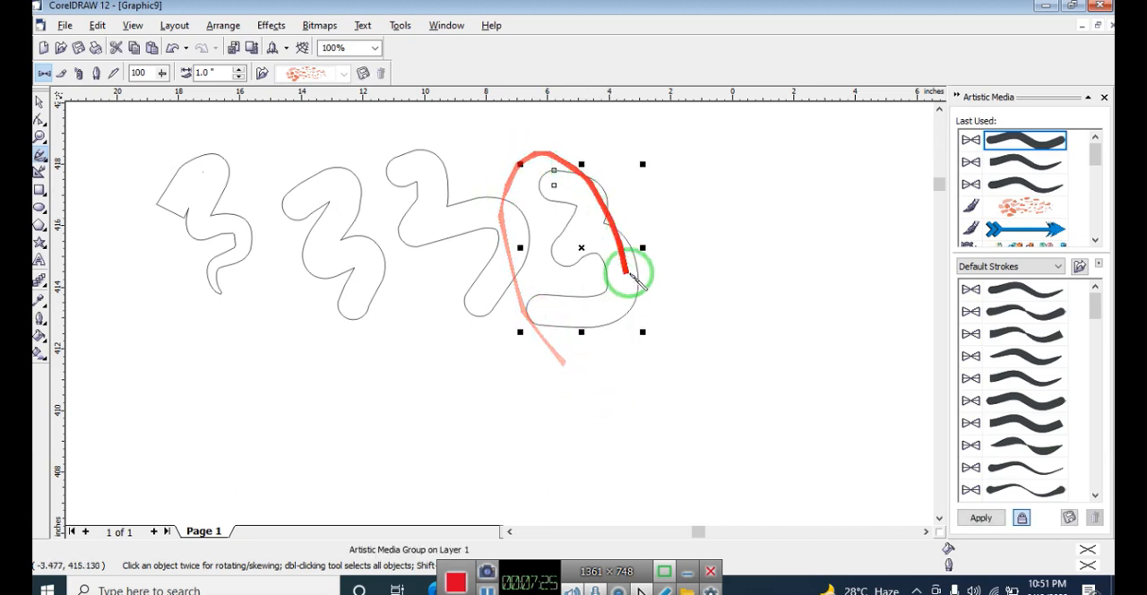
click(671, 350)
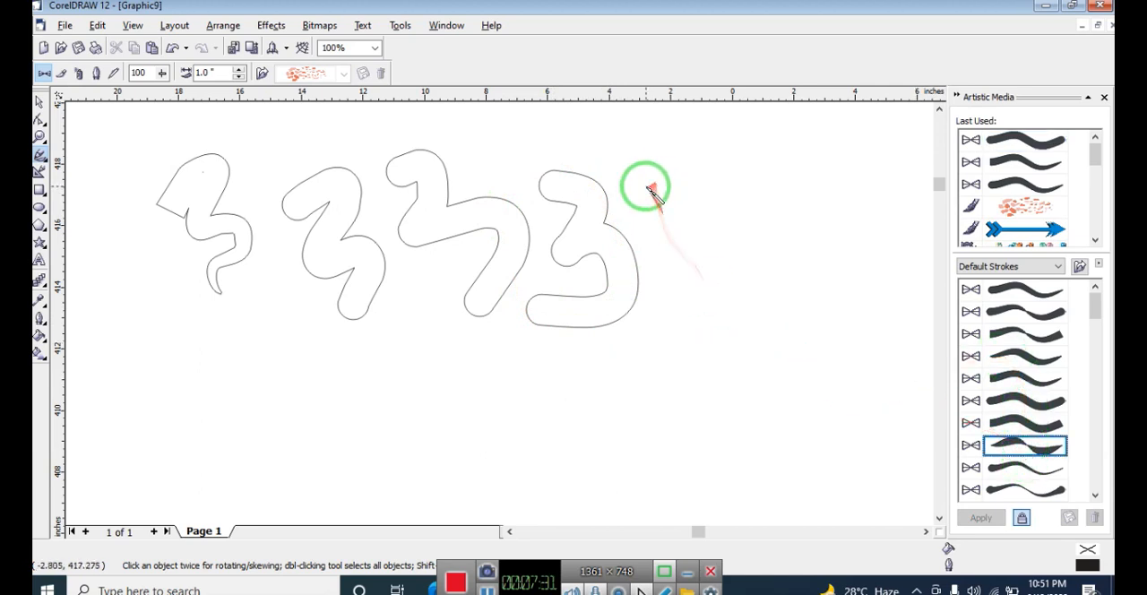
Step: Draw two 3-shaped strokes about 3.9 by 5.4 and 3.8 by 6 inches, both with the preset pointed at both ends
mouse_move(655, 184)
mouse_down()
mouse_move(697, 232)
mouse_move(730, 242)
mouse_move(748, 289)
mouse_move(674, 298)
mouse_up()
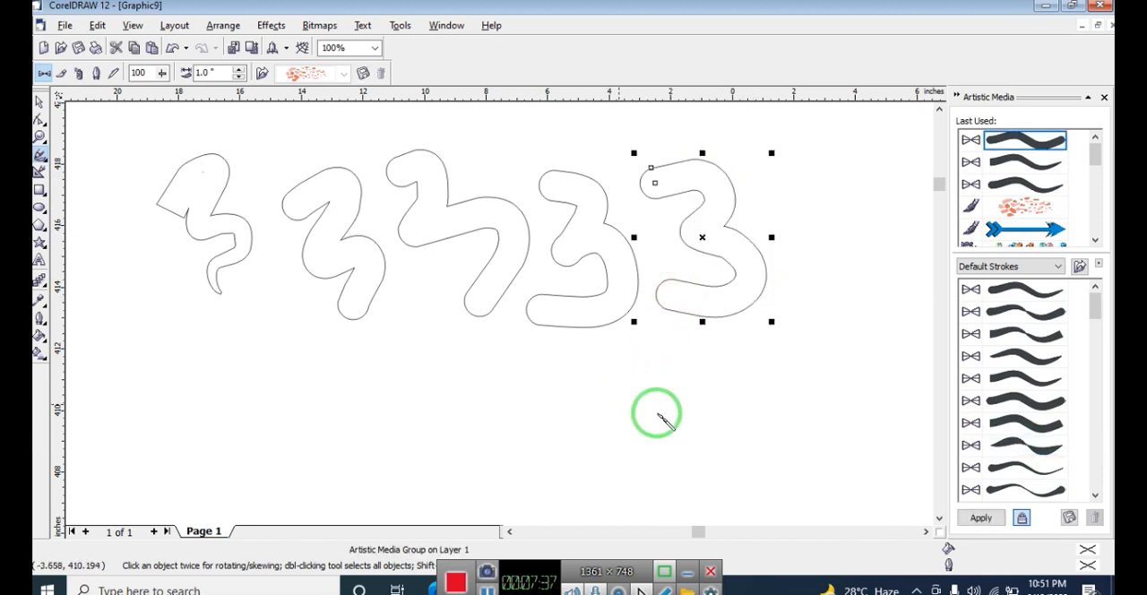
click(1018, 448)
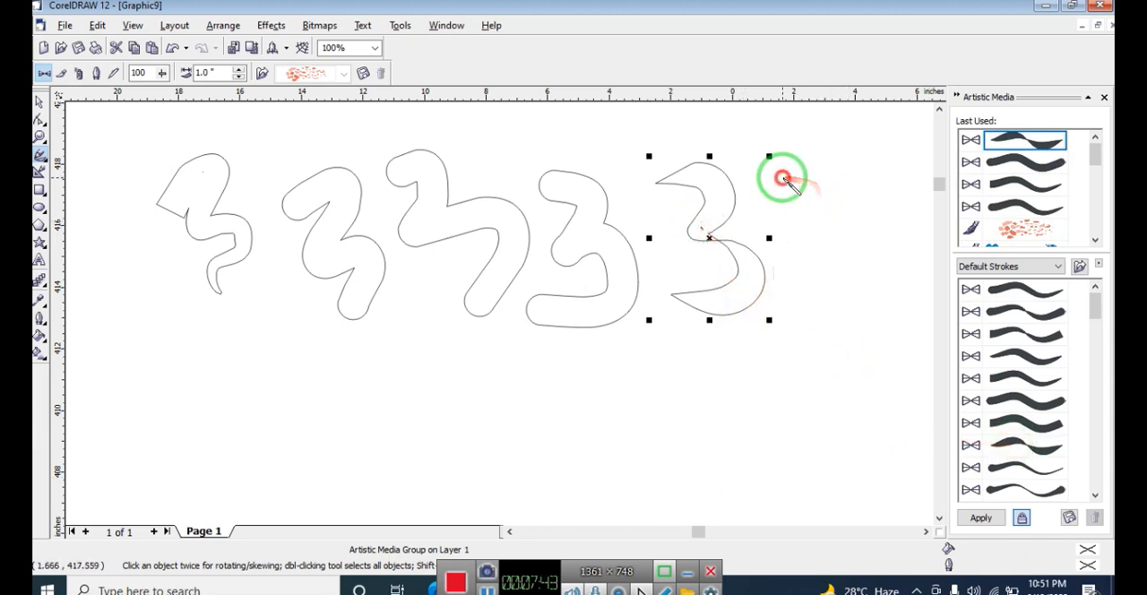
mouse_move(779, 174)
mouse_down()
mouse_move(809, 249)
mouse_move(793, 306)
mouse_up()
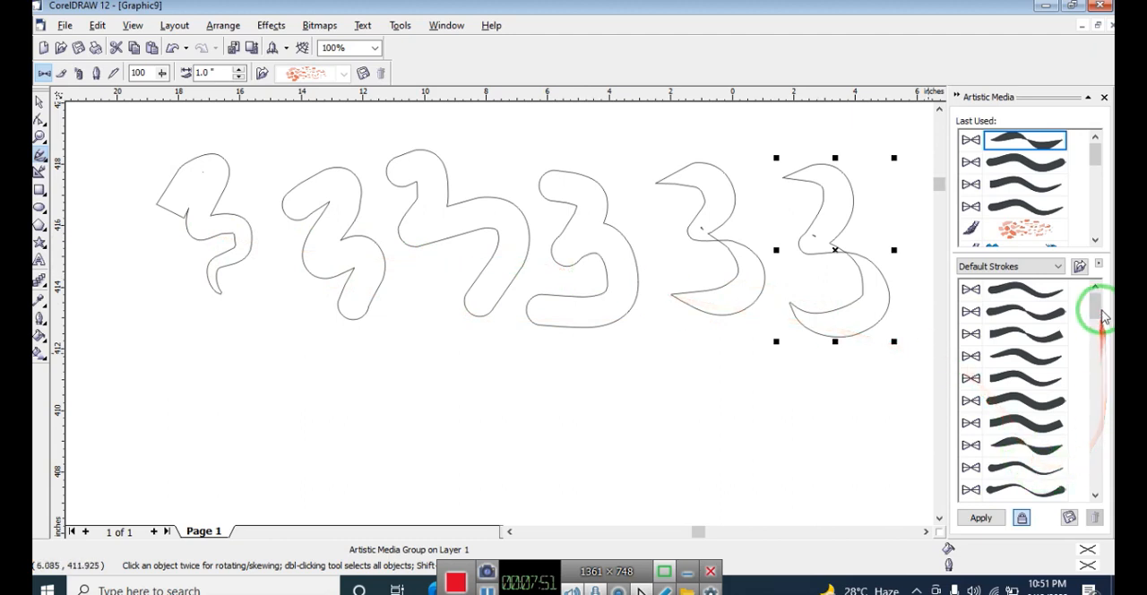
Step: Try two round-start presets on the sixth stroke and reapply the preset pointed at both ends
drag(1098, 305, 1101, 317)
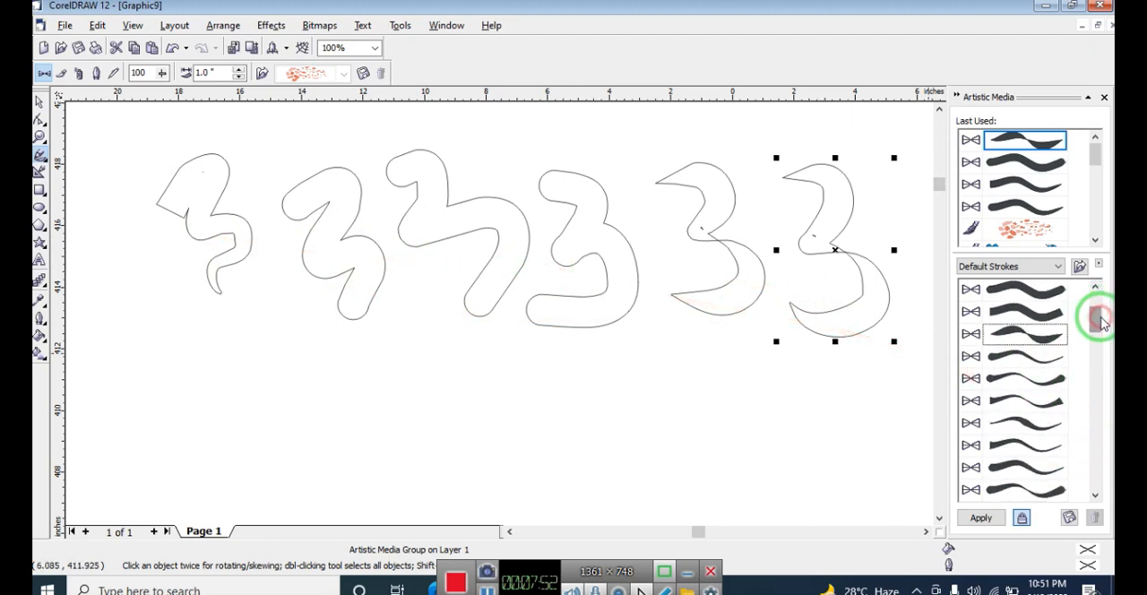
click(999, 473)
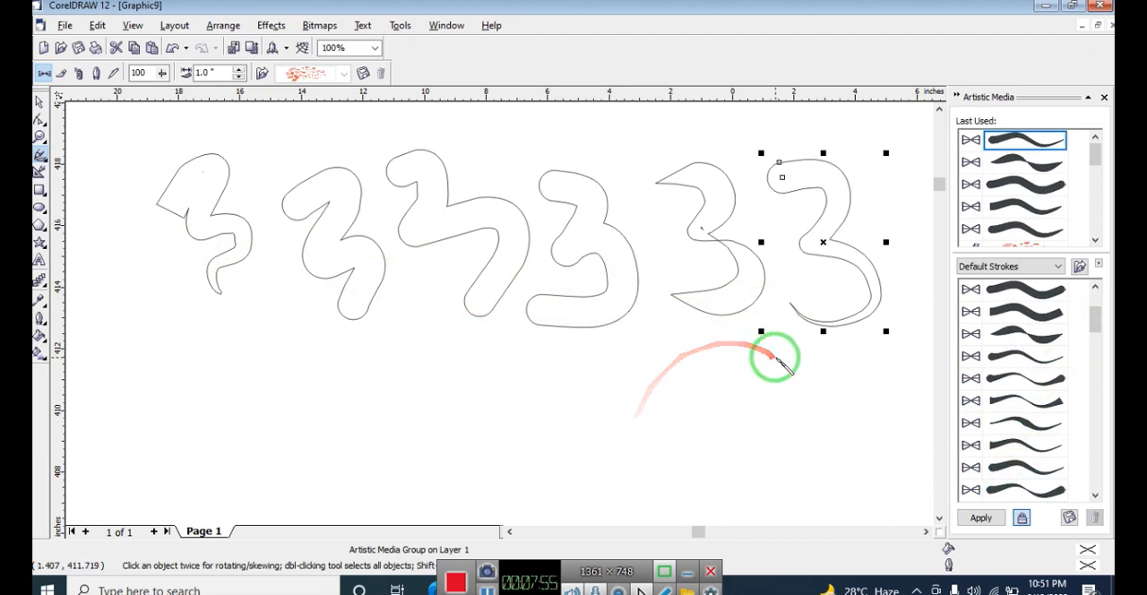
click(1006, 490)
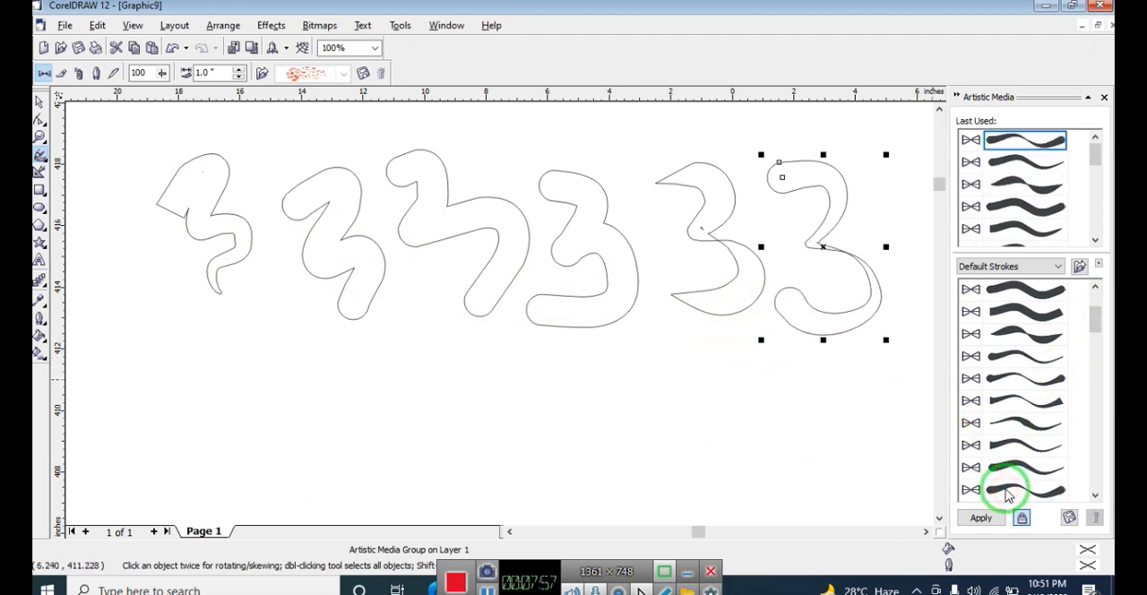
click(1013, 188)
Step: Draw a nearly horizontal wavy stroke below the first squiggles, about 6.8 by 2 inches with the uniform round-ended preset
drag(157, 385, 330, 399)
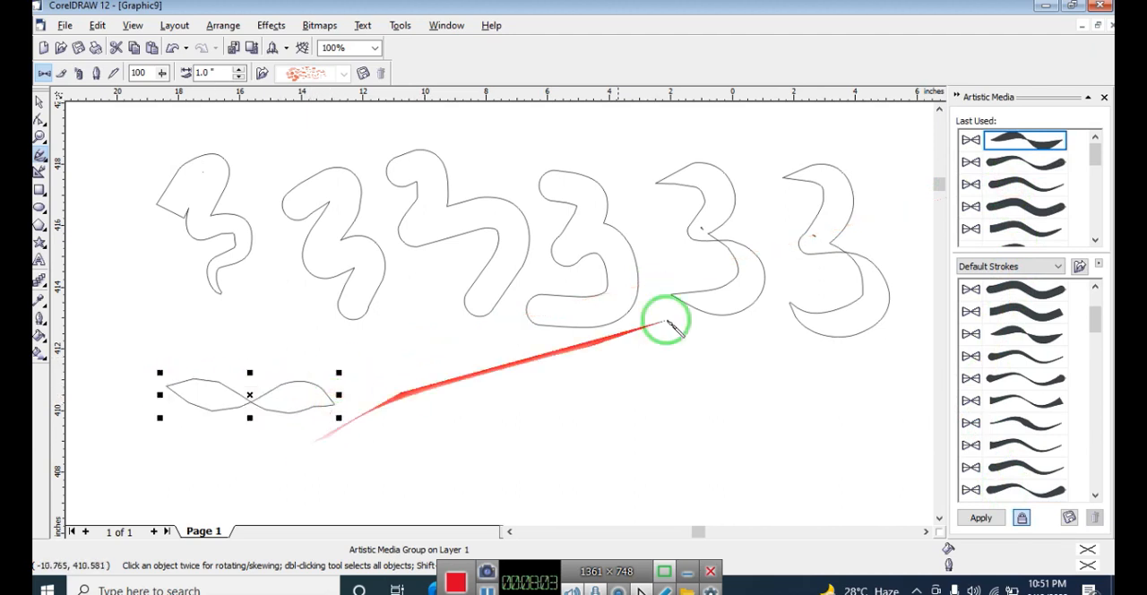
click(1018, 291)
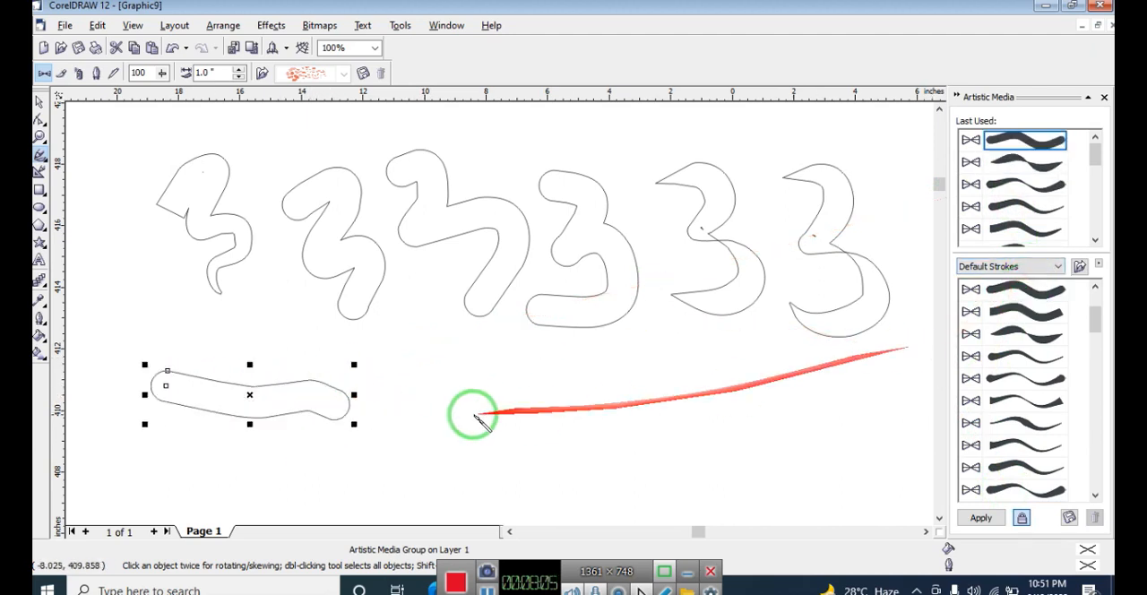
click(1023, 334)
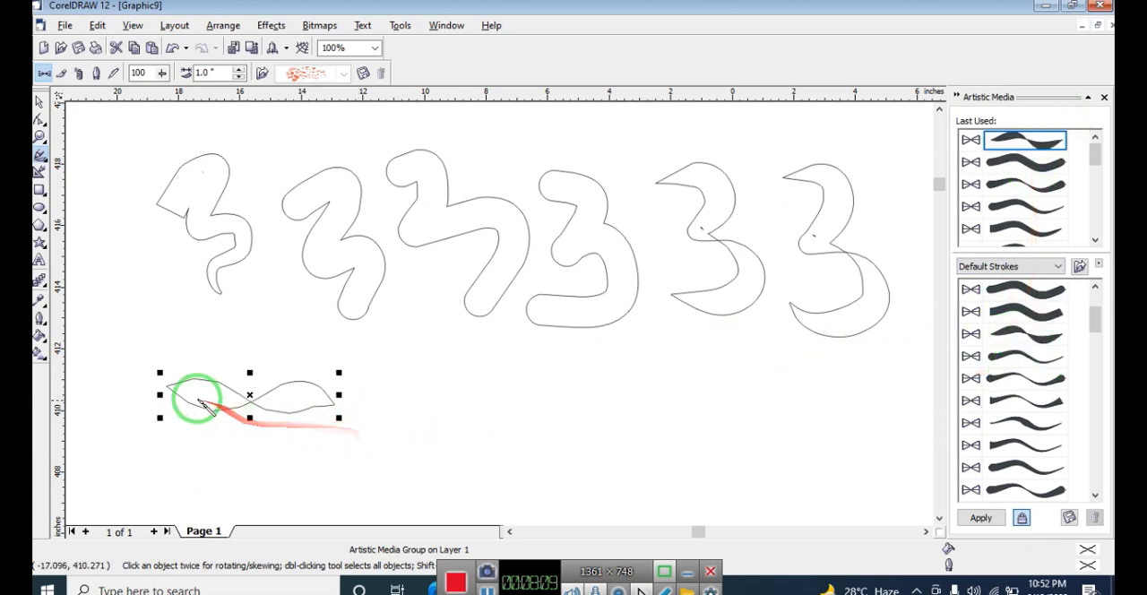
click(1024, 291)
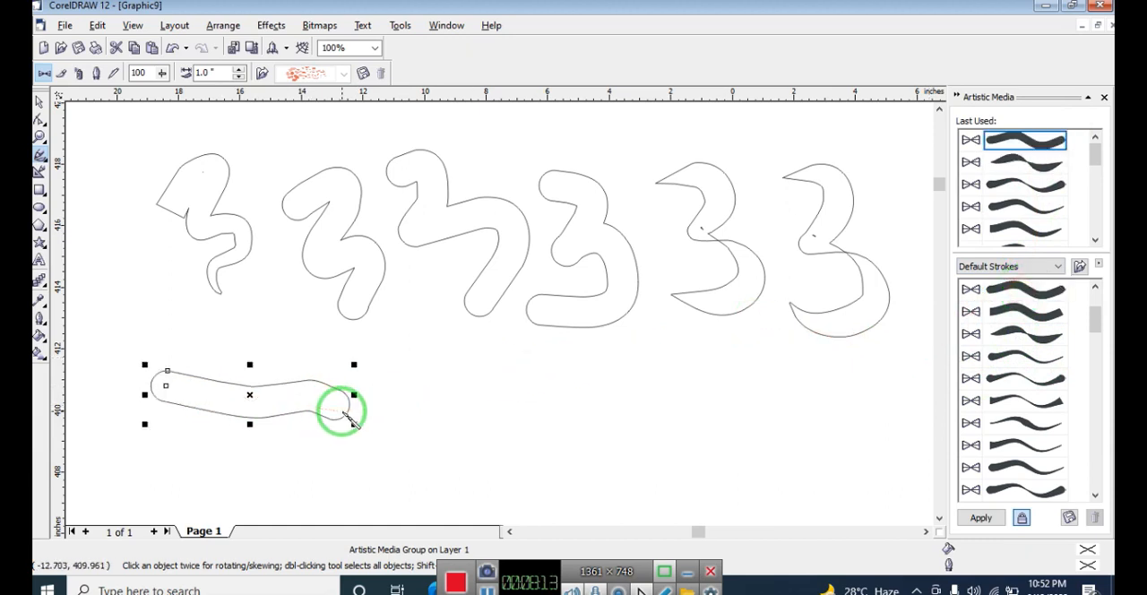
Step: Apply the orange speckled brush to the nearly horizontal wavy stroke below the squiggles
mouse_move(1099, 316)
mouse_down()
mouse_move(1096, 380)
mouse_move(1096, 307)
mouse_move(1099, 359)
mouse_move(1090, 353)
mouse_up()
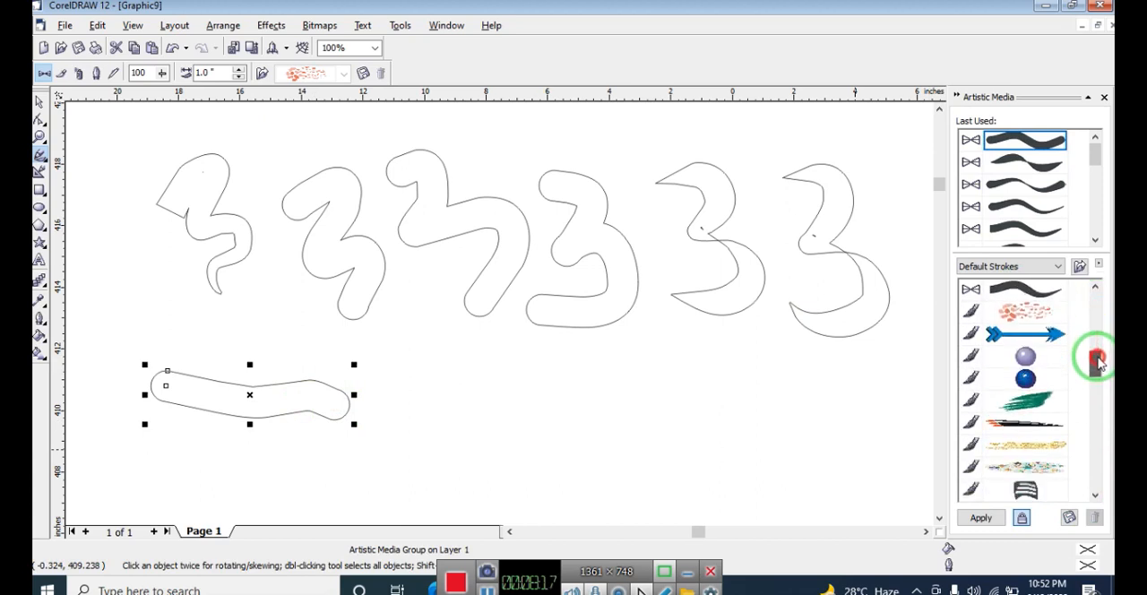
click(1016, 316)
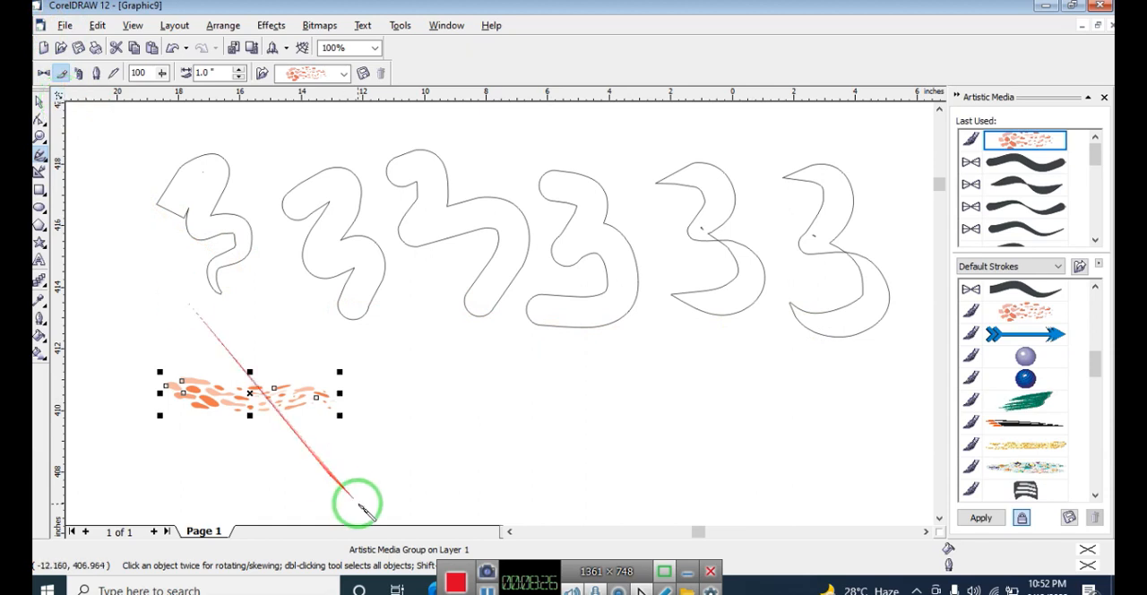
click(230, 367)
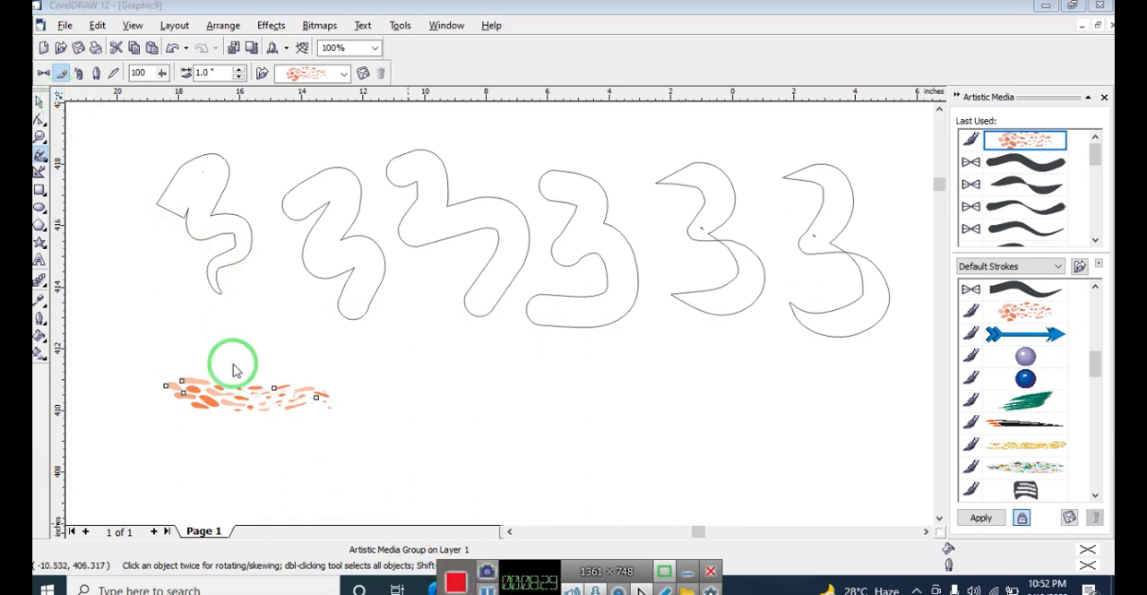
Step: Draw a 3-shaped stroke about 3.9 by 4.9 inches beside the orange one, using the last preset in the list
click(44, 74)
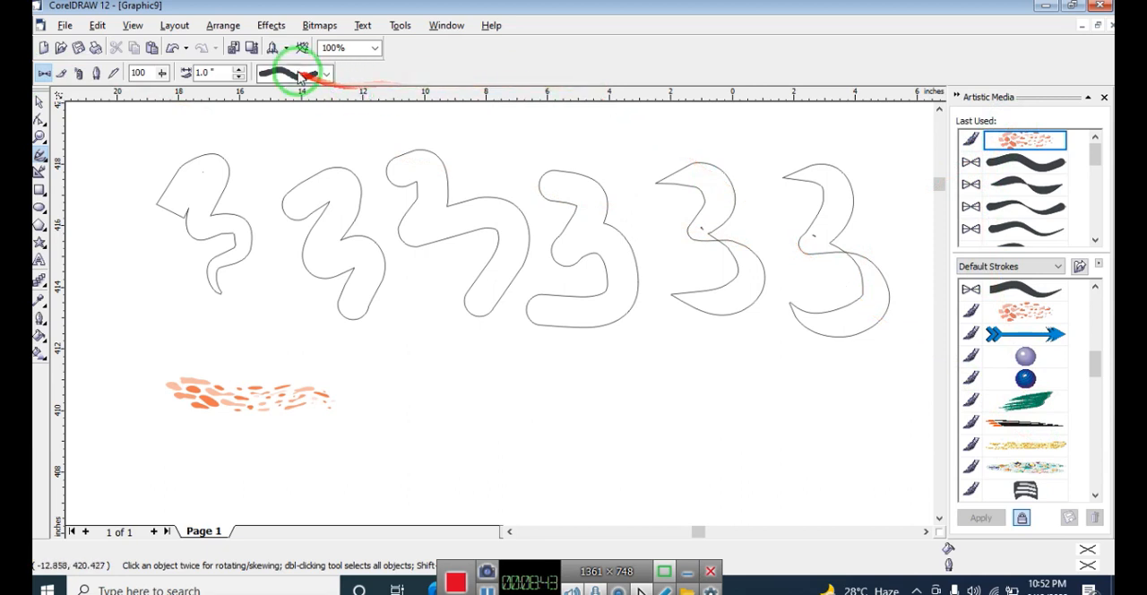
click(326, 74)
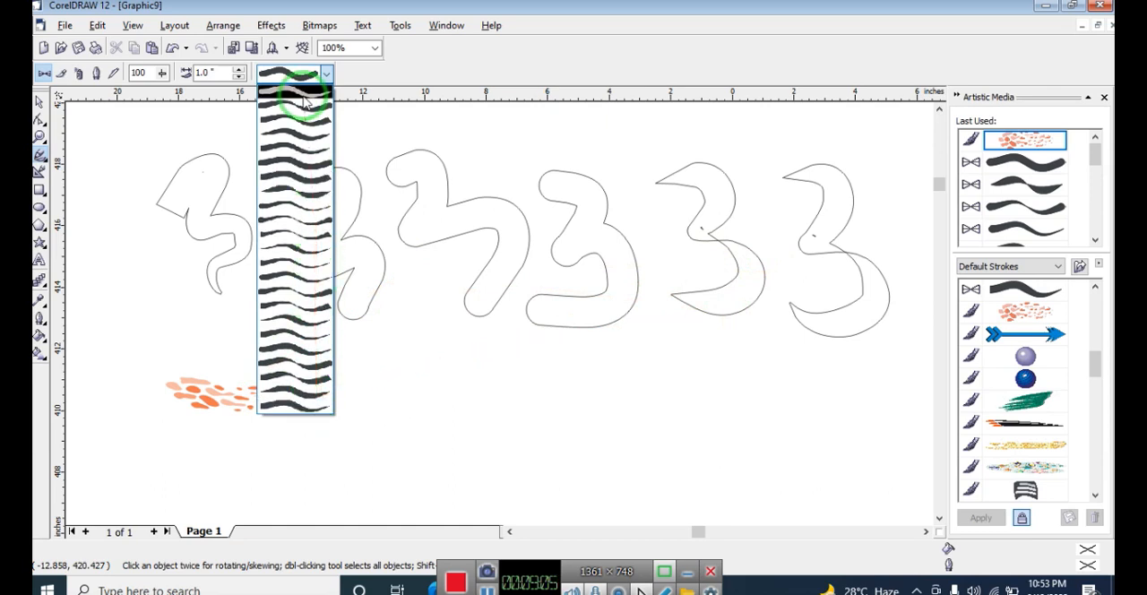
click(299, 408)
mouse_move(359, 348)
mouse_down()
mouse_move(418, 360)
mouse_move(393, 430)
mouse_move(405, 484)
mouse_up()
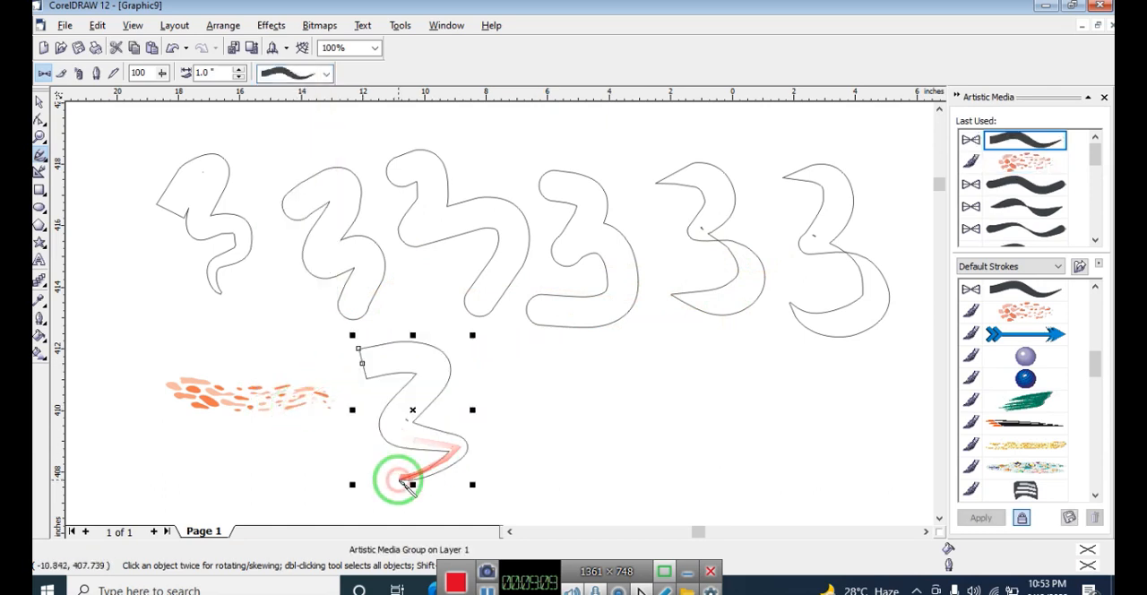
Step: Reapply the uniform round-ended preset to the new 3 and draw a larger 3 beside it, about 6 by 7.6 inches
click(327, 74)
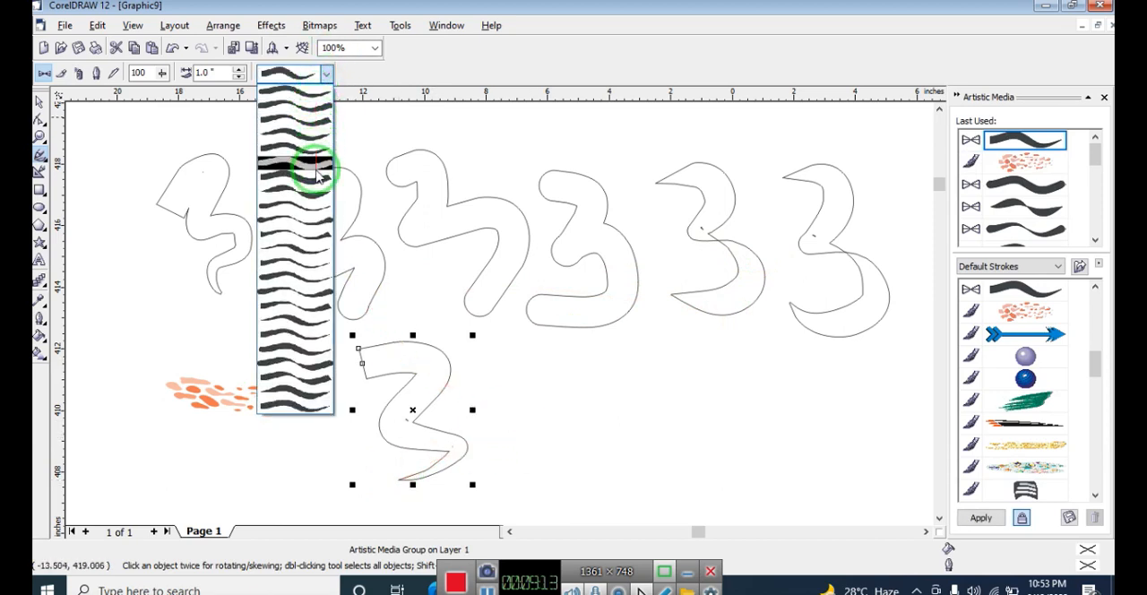
click(316, 169)
click(518, 359)
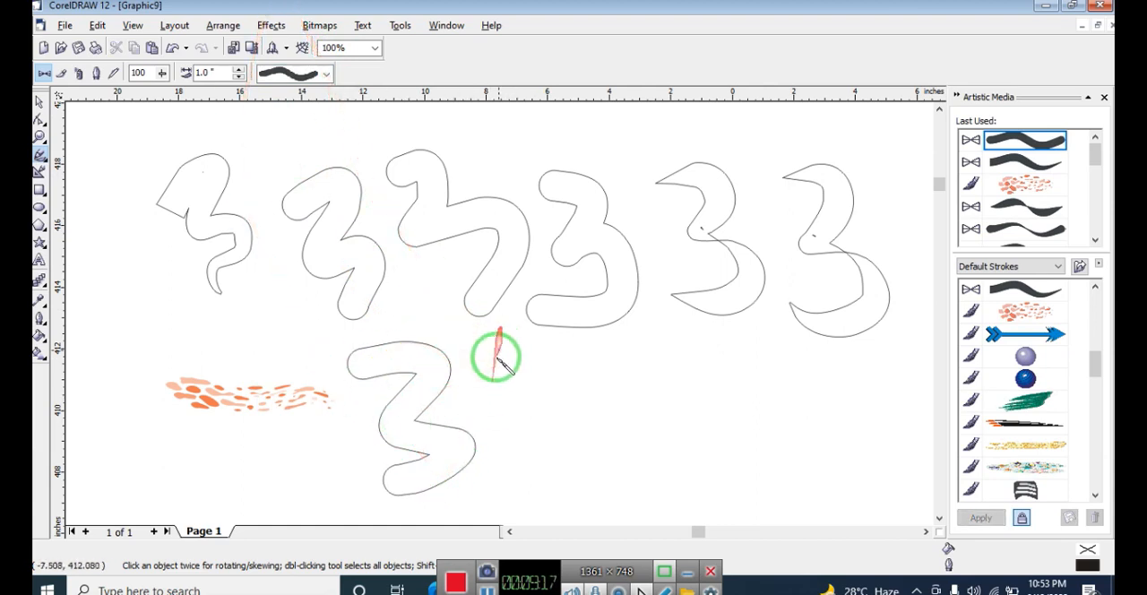
mouse_move(489, 369)
mouse_down()
mouse_move(547, 383)
mouse_move(517, 451)
mouse_move(601, 502)
mouse_move(502, 508)
mouse_up()
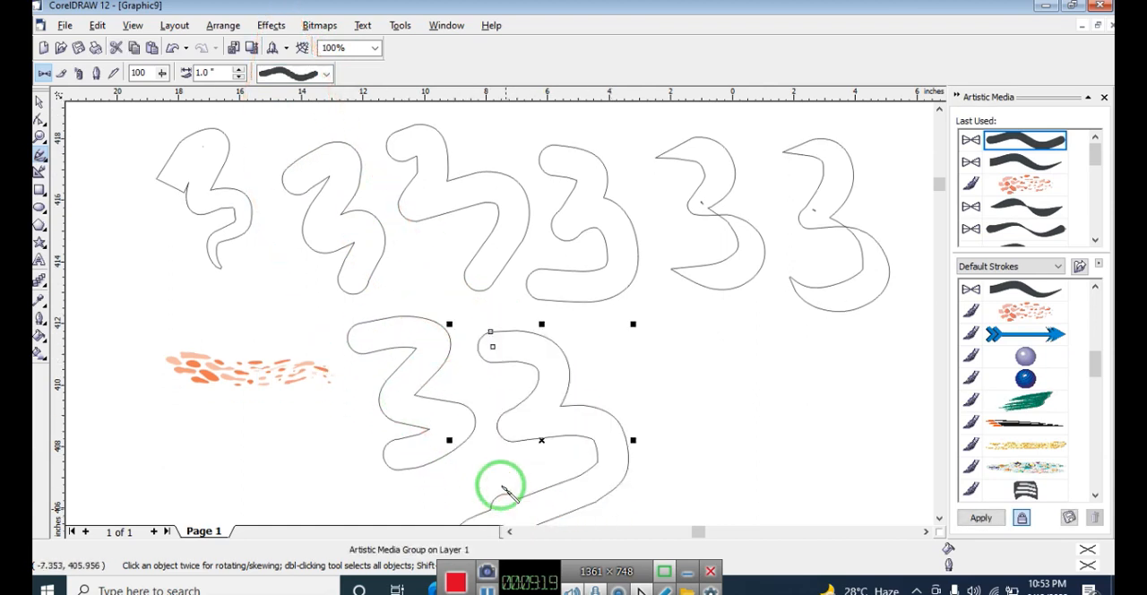
mouse_move(538, 436)
mouse_down()
mouse_move(583, 472)
mouse_move(708, 432)
mouse_up()
click(709, 428)
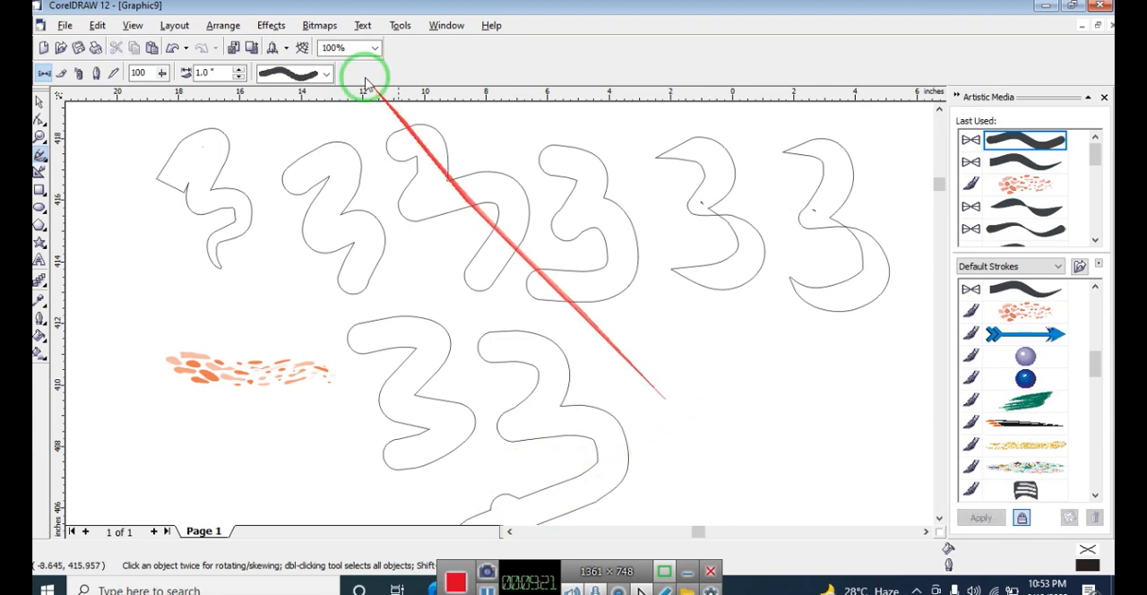
Step: Draw a third 3-shaped stroke in the lower row, about 5 by 5.5 inches, with the preset round at the start and pointed at the end
click(316, 82)
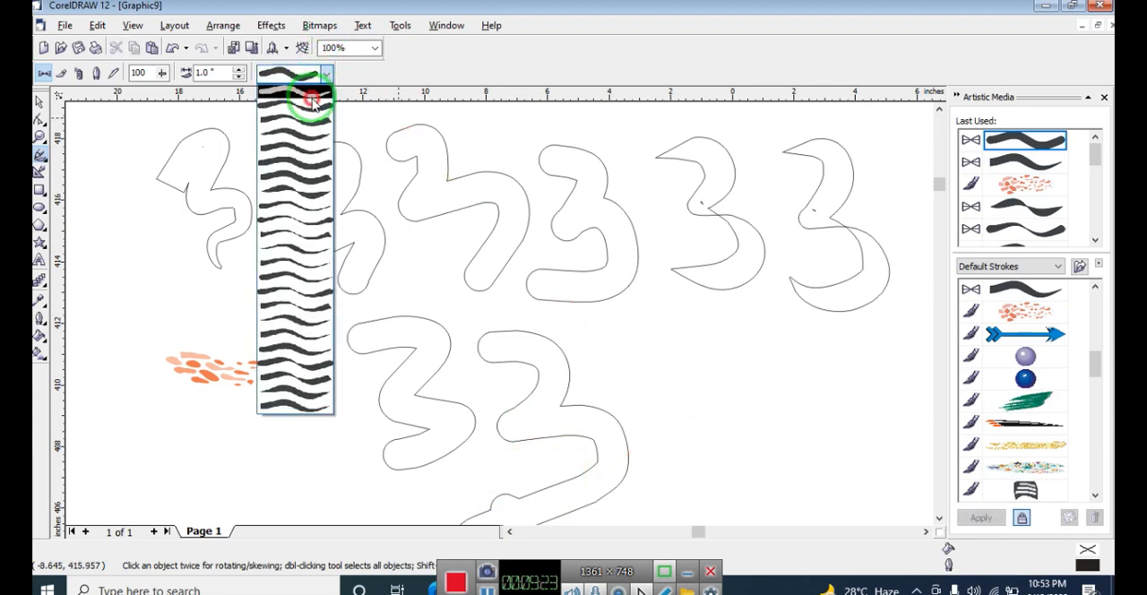
click(310, 96)
drag(363, 173, 587, 436)
mouse_move(654, 341)
mouse_down()
mouse_move(698, 341)
mouse_move(692, 400)
mouse_move(776, 437)
mouse_move(689, 483)
mouse_up()
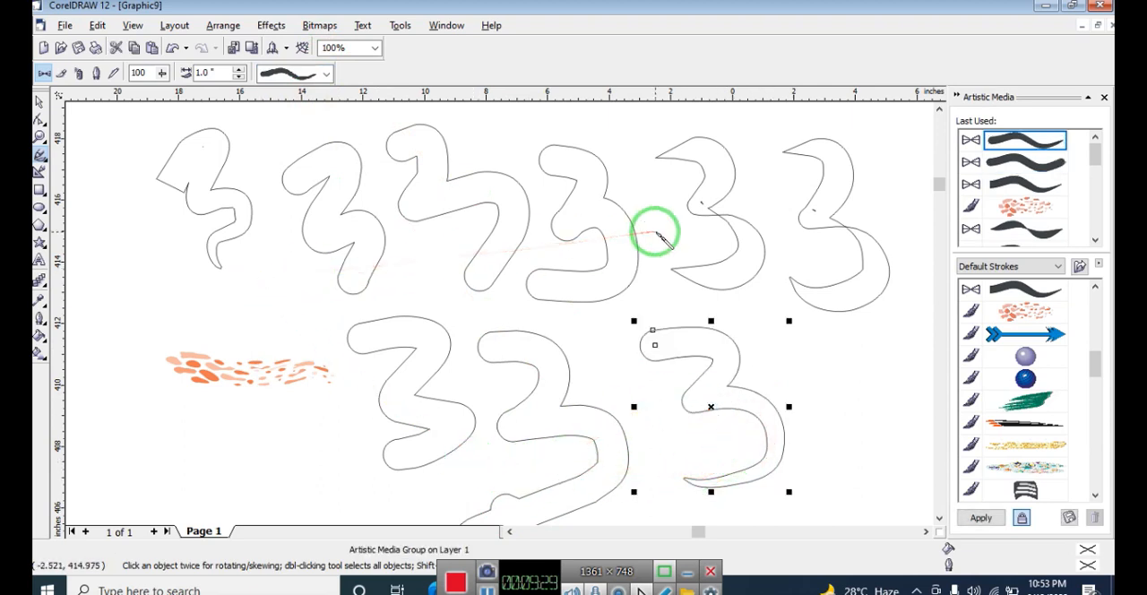
Step: Draw a 3 about 2.8 by 4.7 inches beside the first squiggle with the orange speckled brush
click(62, 75)
mouse_move(79, 150)
mouse_down()
mouse_move(113, 167)
mouse_move(113, 213)
mouse_move(137, 237)
mouse_move(90, 276)
mouse_up()
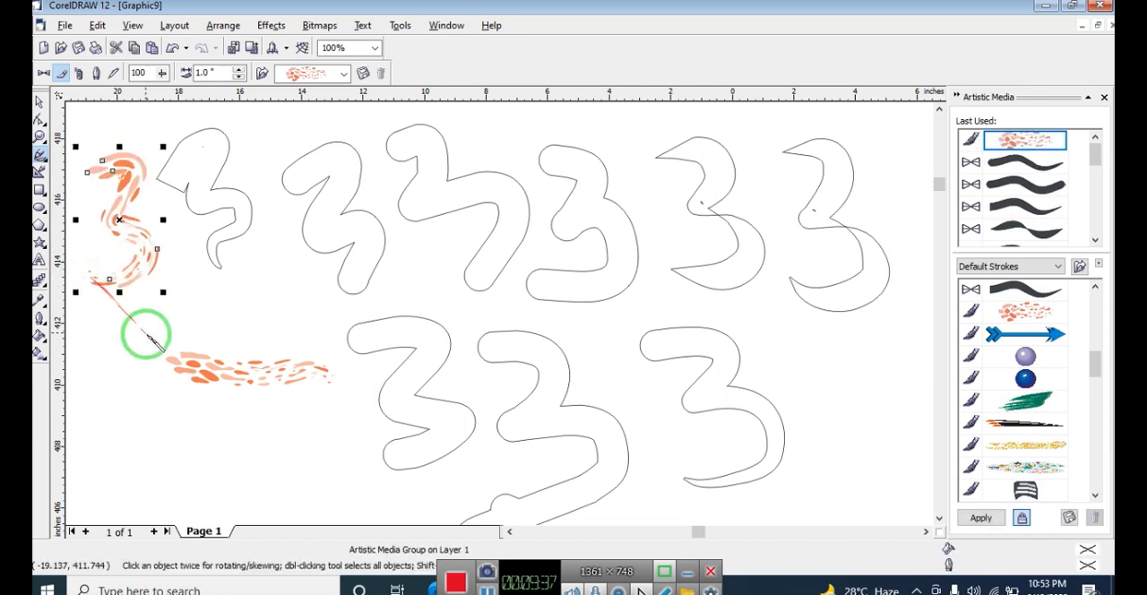
click(344, 73)
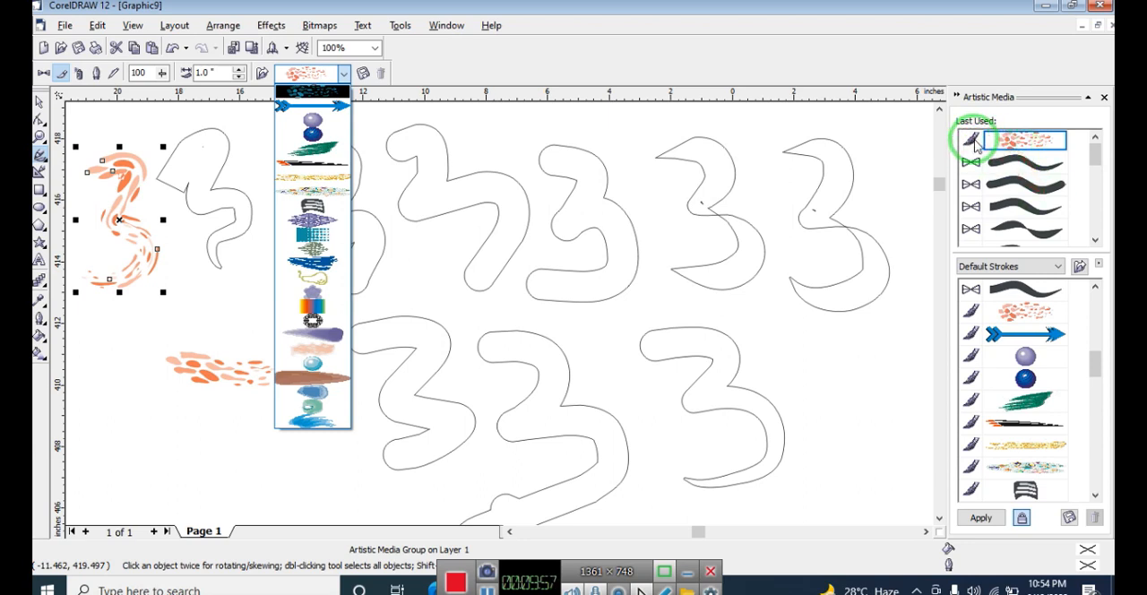
click(1097, 368)
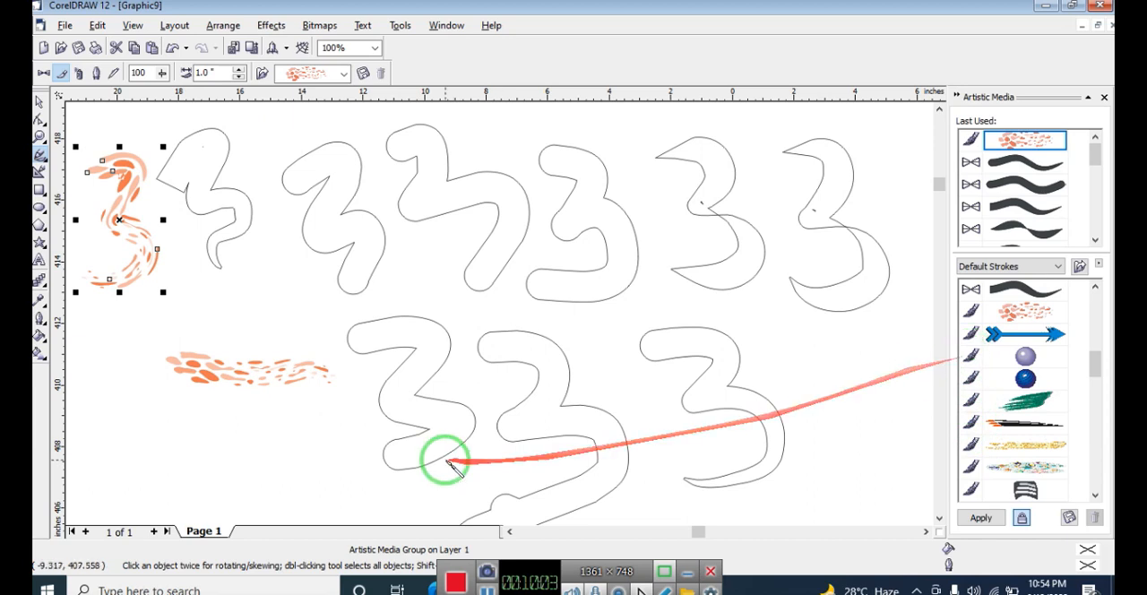
Step: Draw a rising curved stroke about 7.6 by 5.2 inches, give it the green brush, and draw a slanted green stroke about 5 by 6.2 inches
mouse_move(218, 451)
mouse_down()
mouse_move(367, 409)
mouse_move(439, 310)
mouse_up()
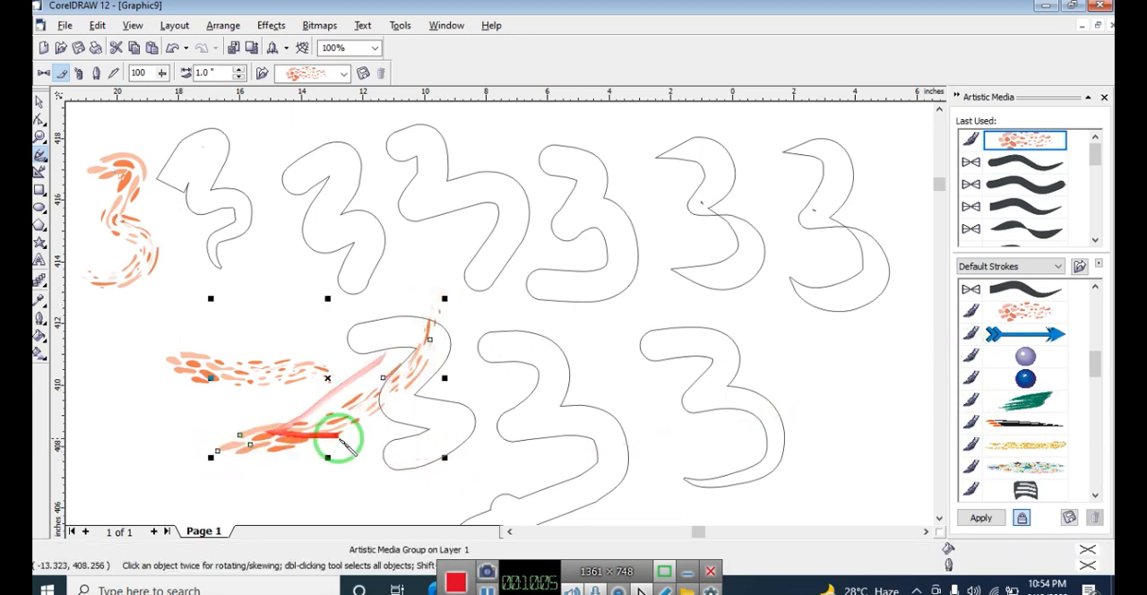
click(1049, 406)
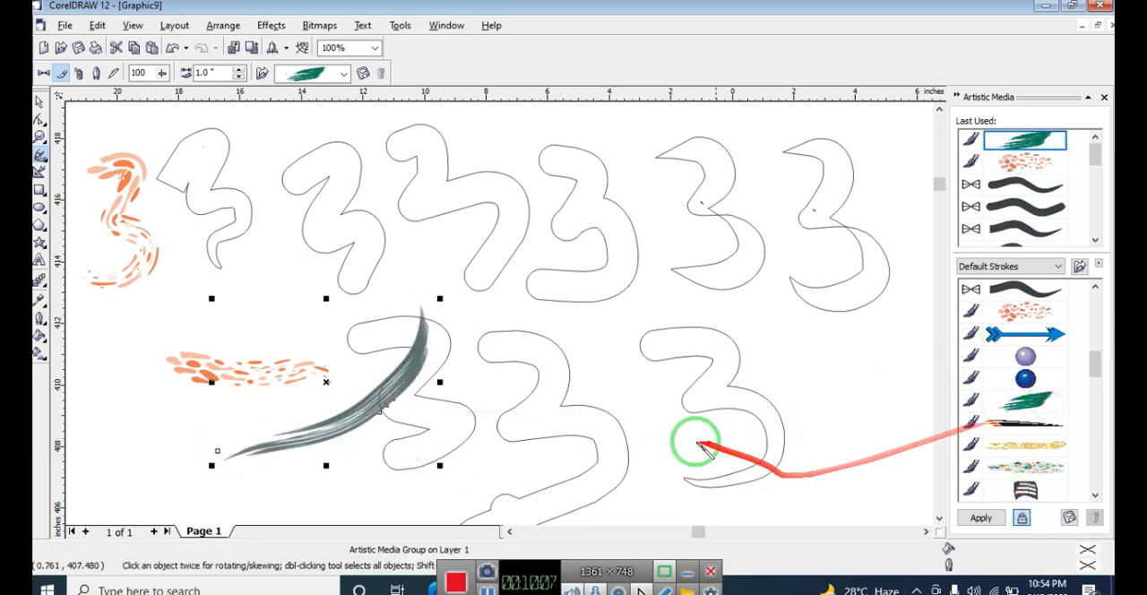
drag(691, 440, 807, 260)
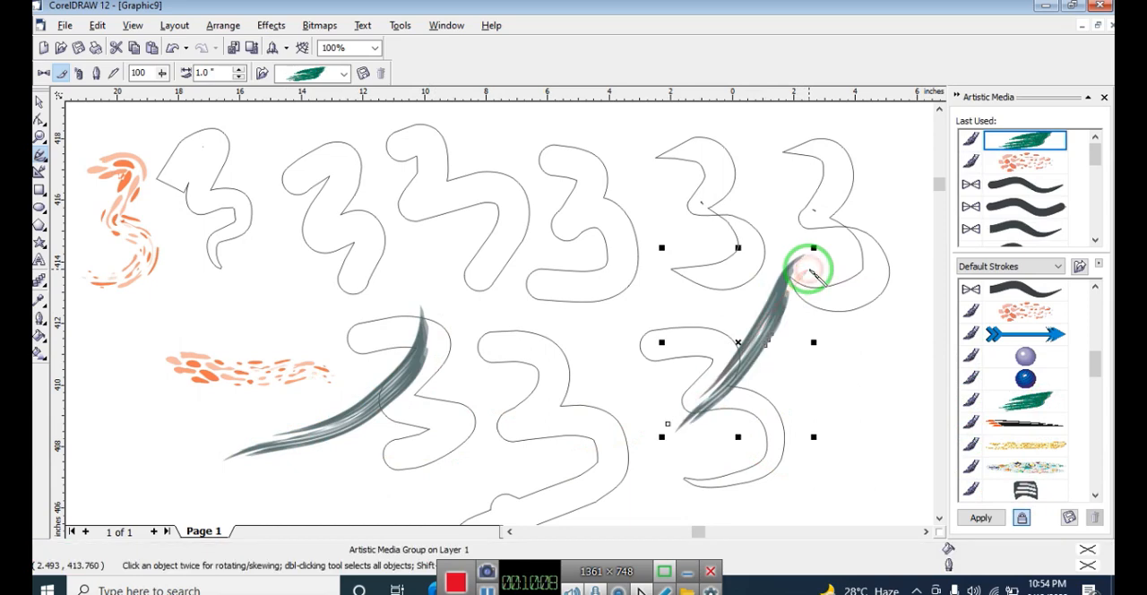
Step: Apply the dark striped brush to the slanted stroke and draw another beside it, about 3.2 by 6.8 inches
click(1024, 488)
drag(874, 293, 872, 290)
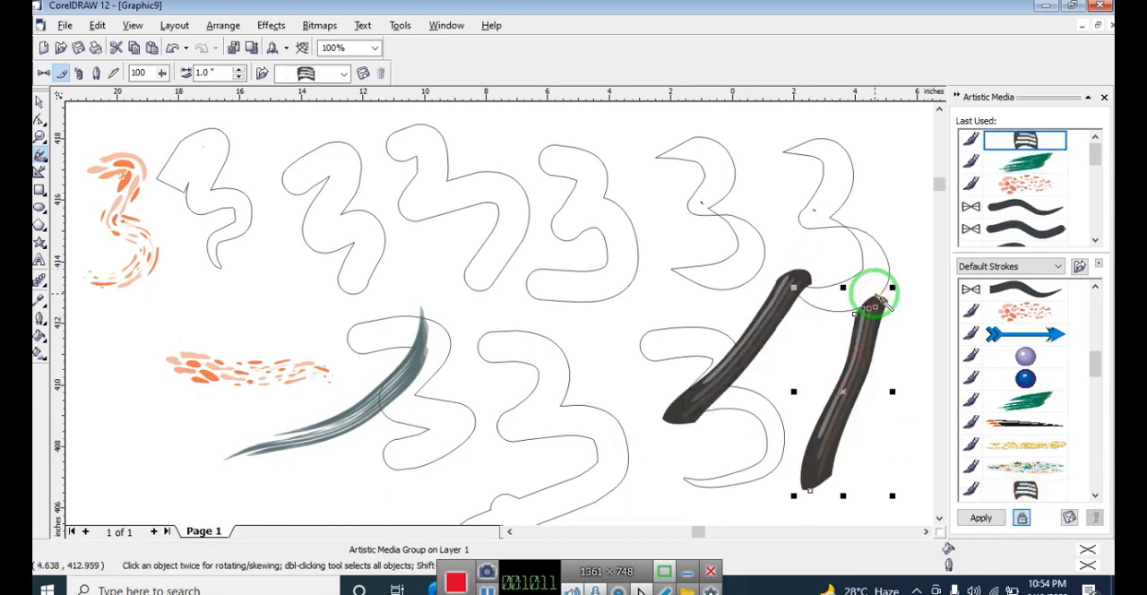
Step: Try the violet sphere, blue sphere and blue arrow brushes on the last stroke, and finish with the teal halftone brush
click(1026, 357)
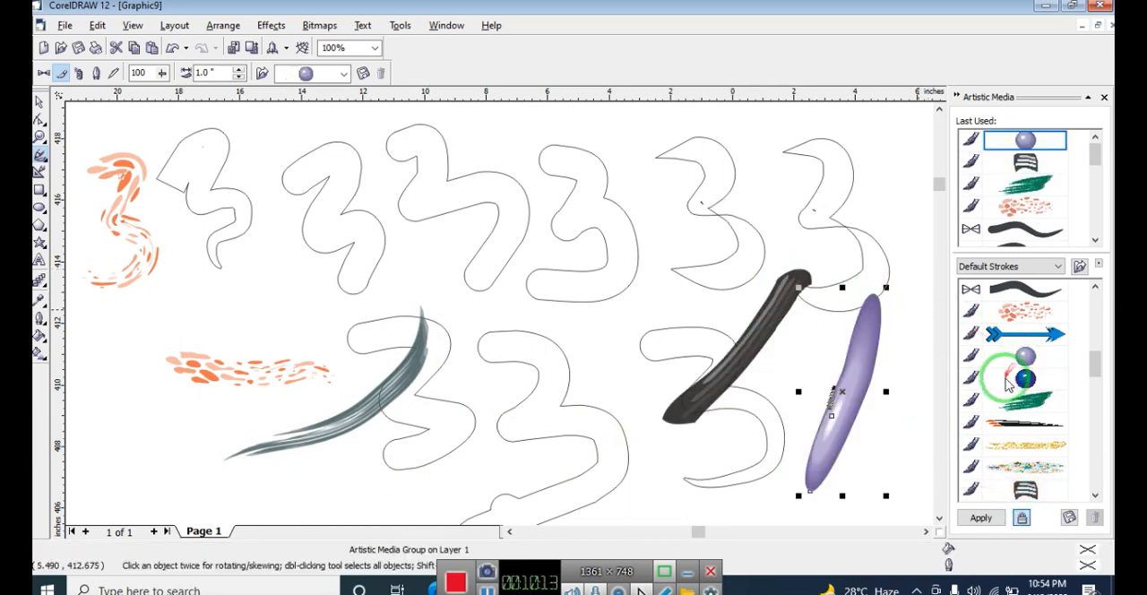
click(1025, 388)
click(998, 335)
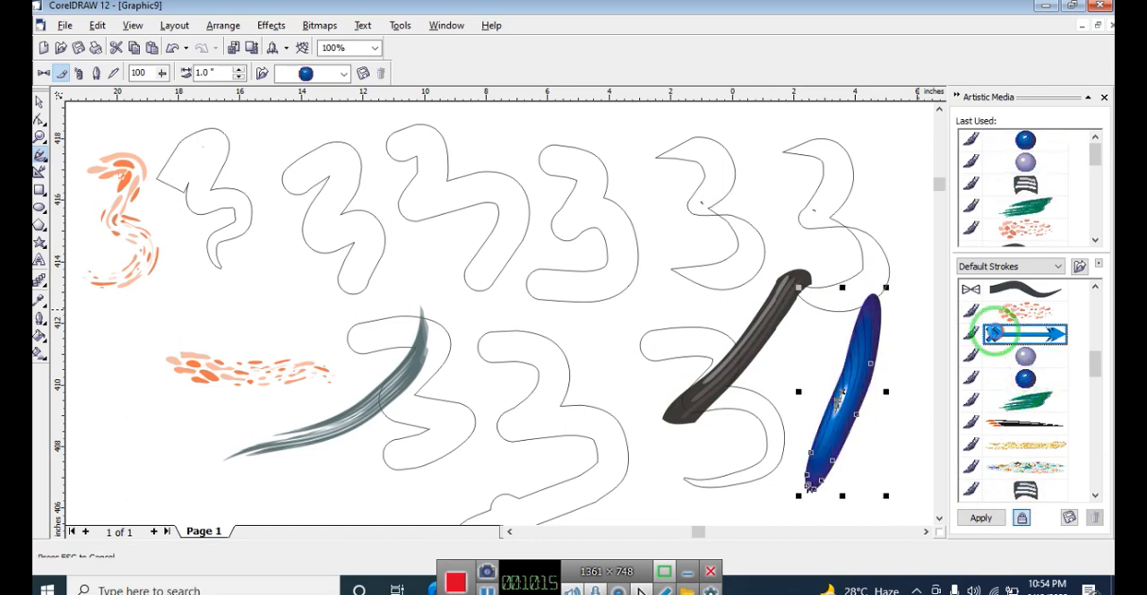
drag(1092, 362, 1097, 387)
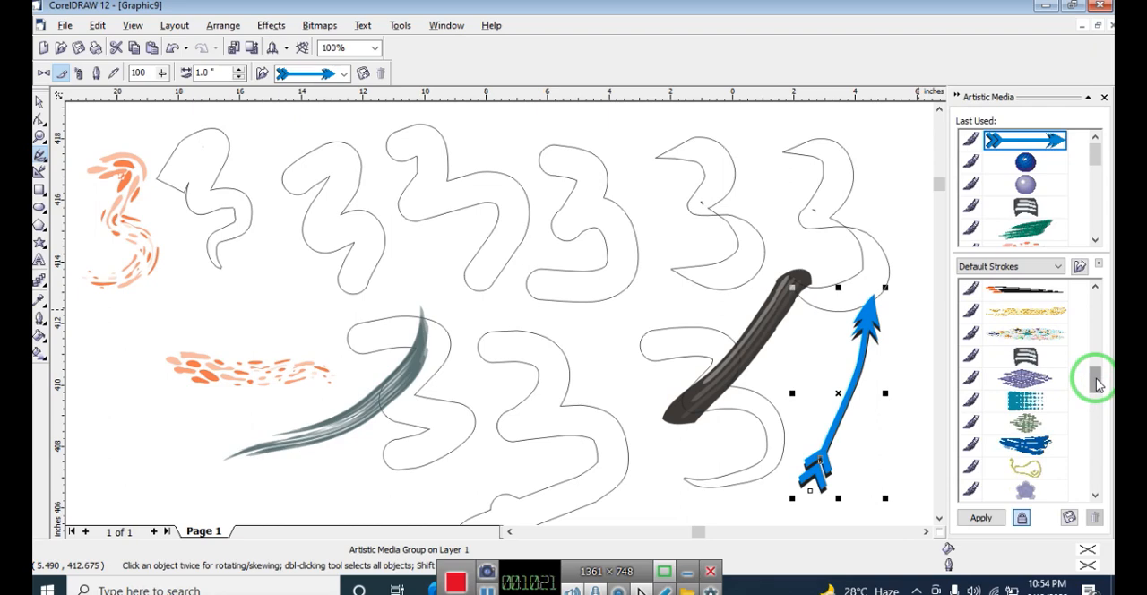
click(1025, 400)
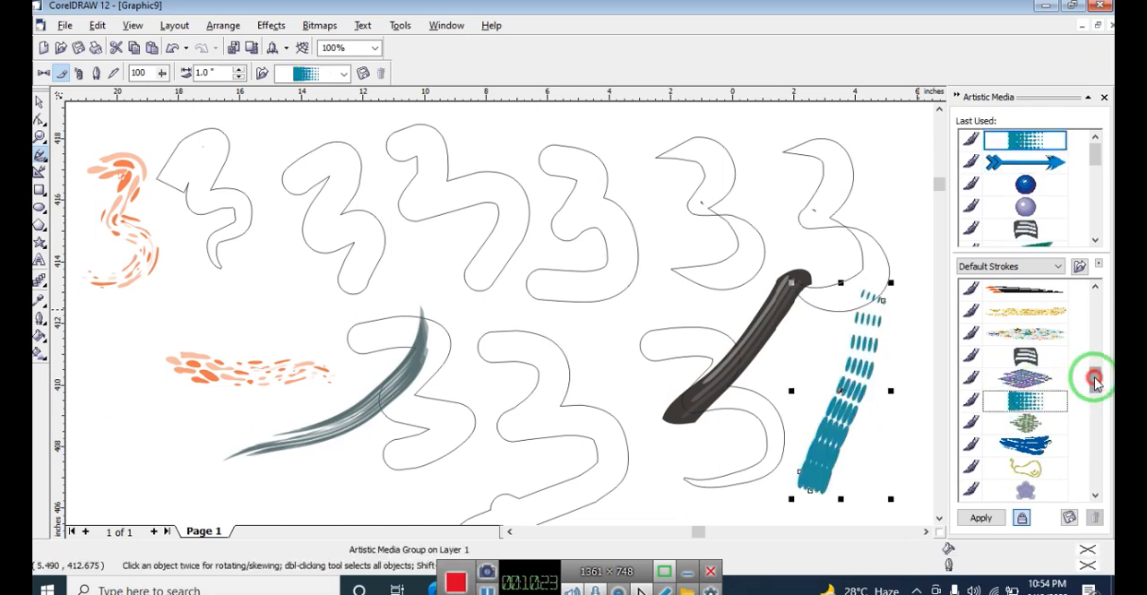
drag(1095, 382, 1096, 415)
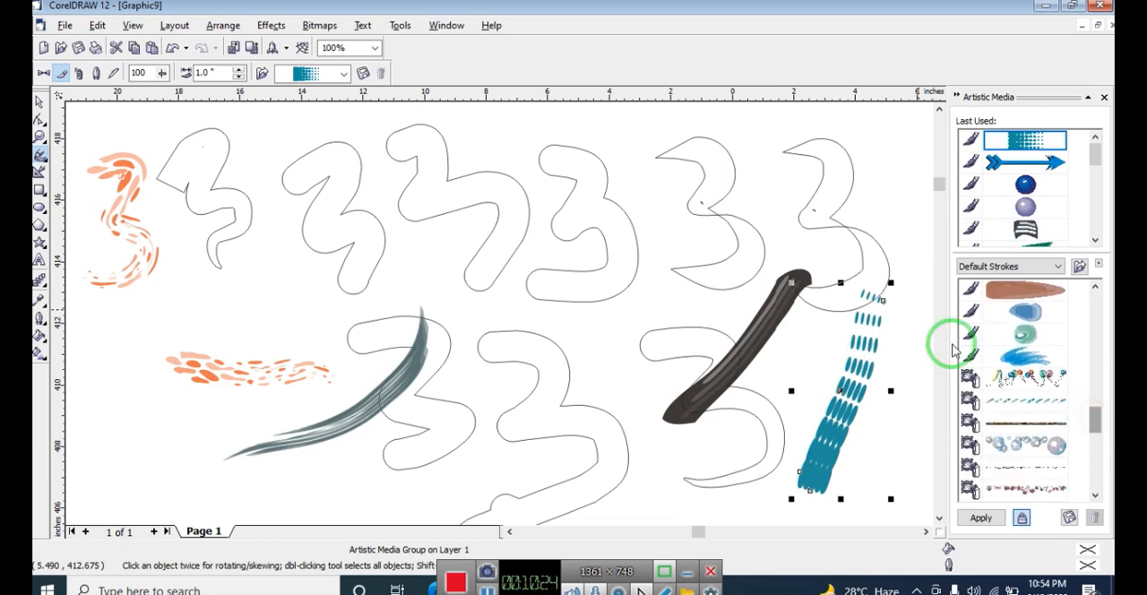
click(81, 73)
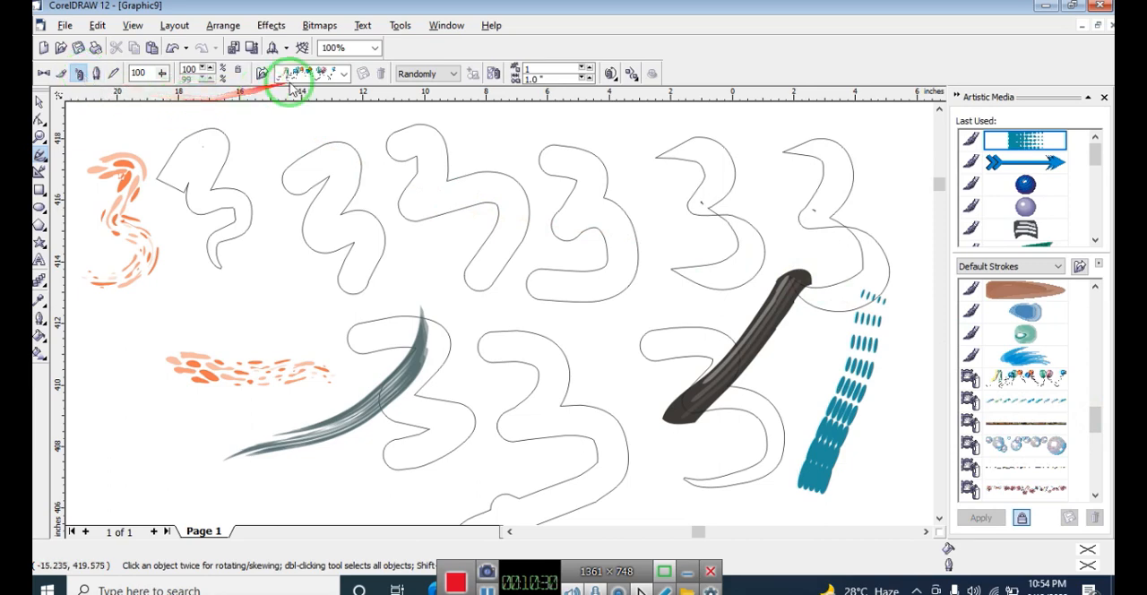
click(345, 75)
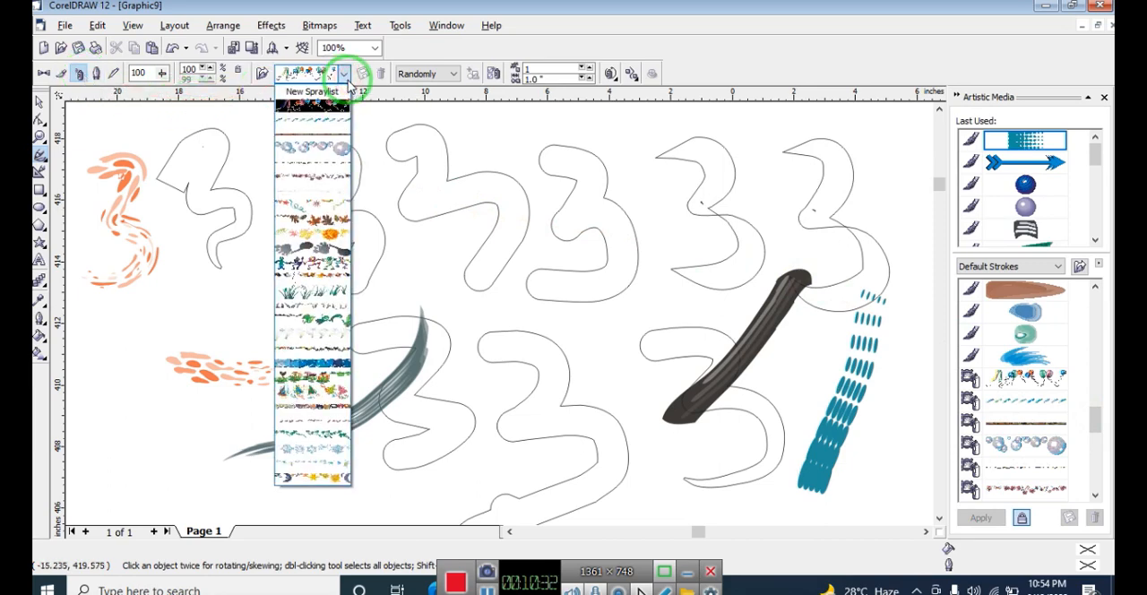
click(463, 249)
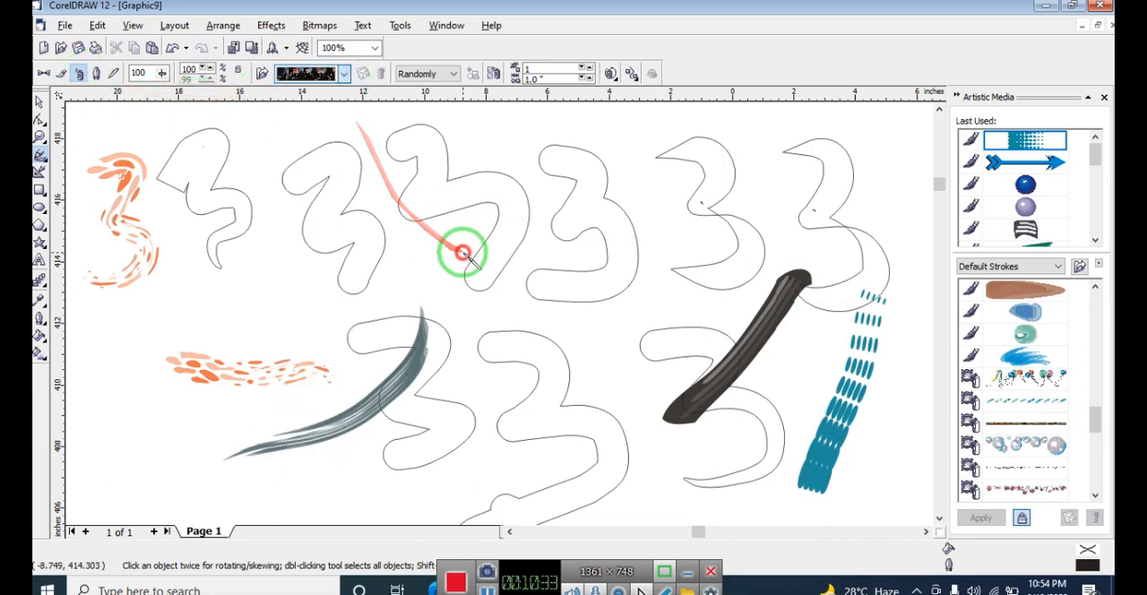
Step: Create a new blank document for the spray strokes
click(67, 26)
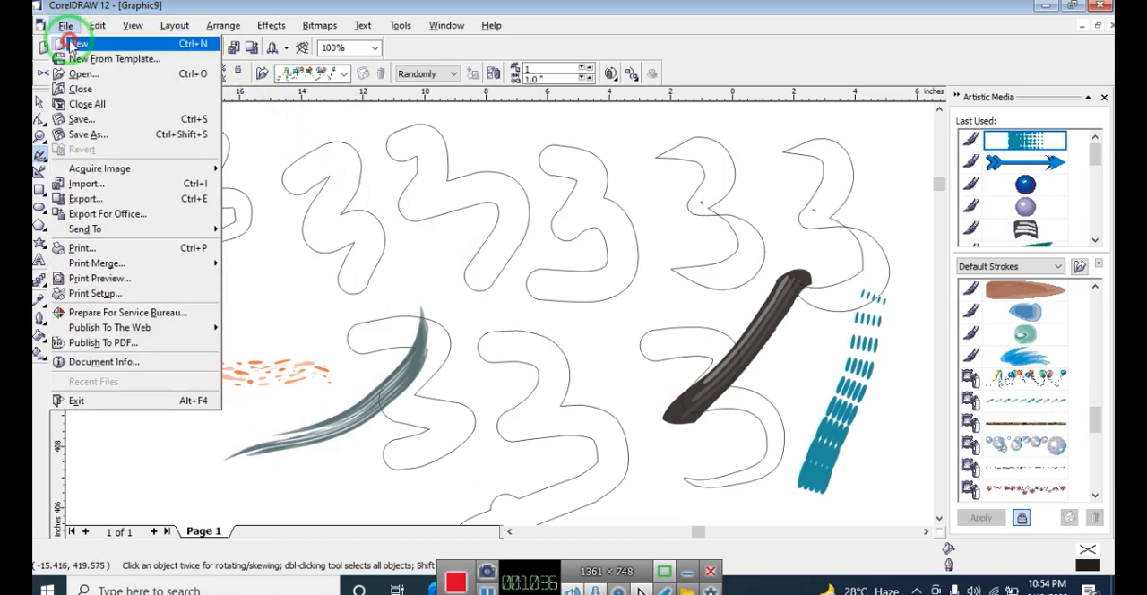
click(74, 43)
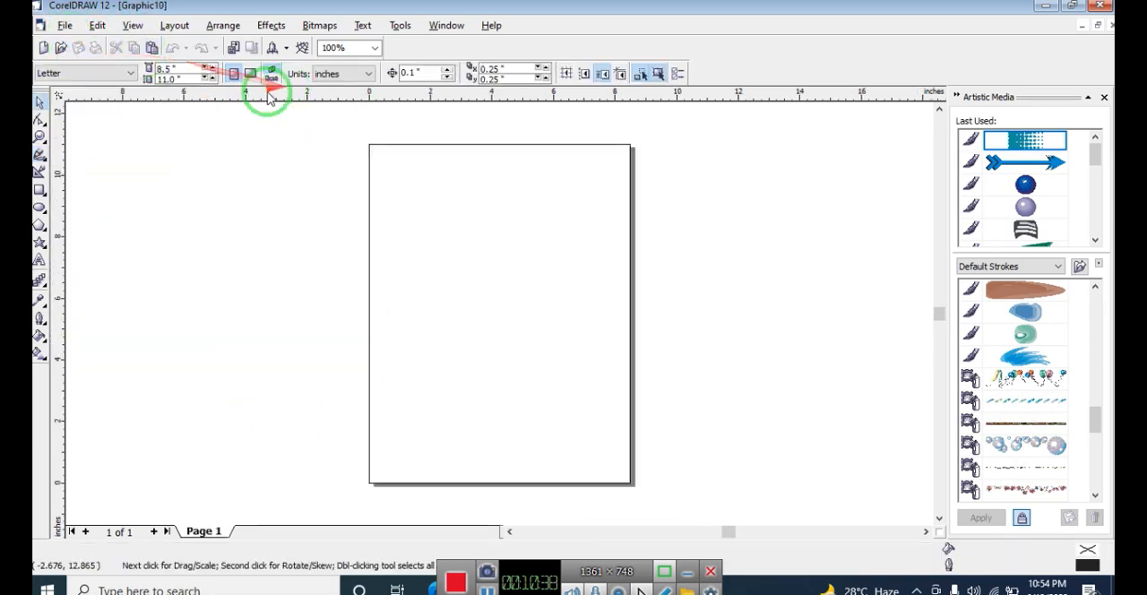
click(47, 159)
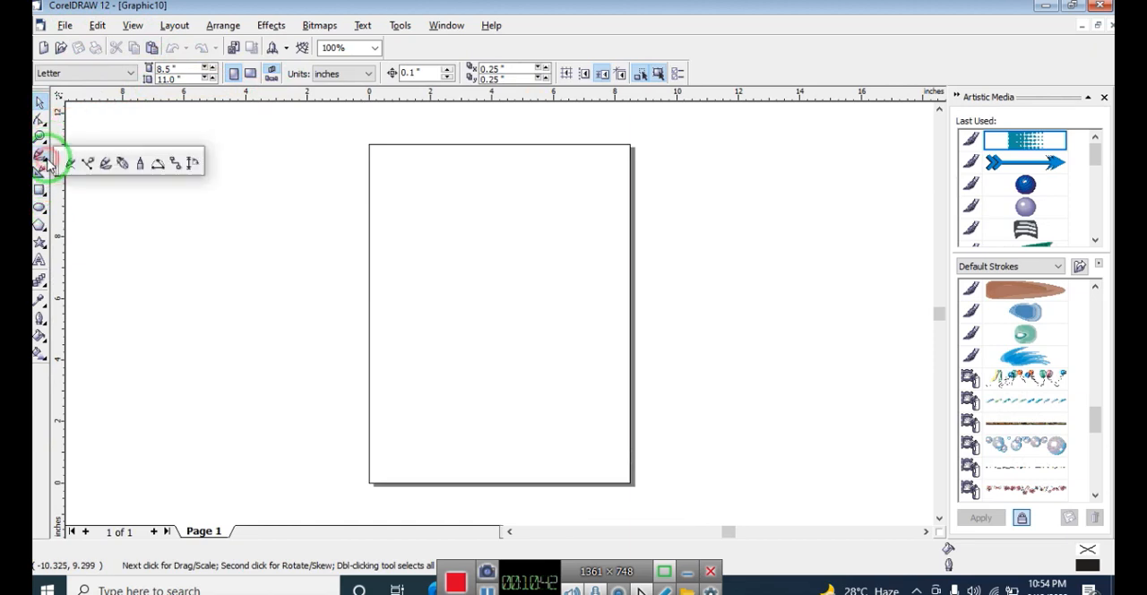
click(222, 255)
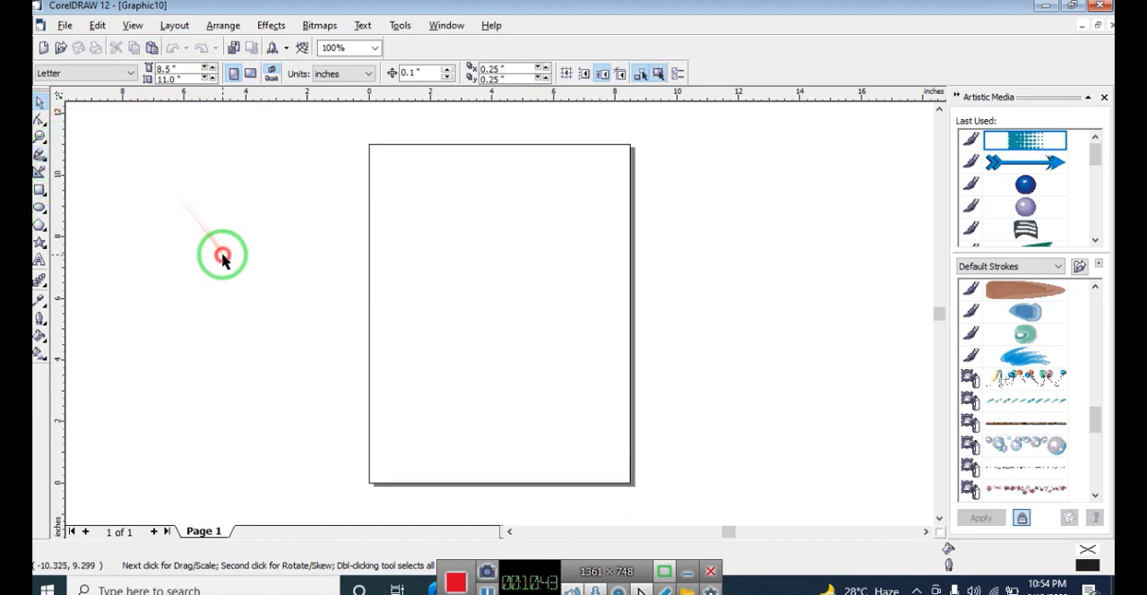
Step: Draw a nearly horizontal Artistic Media Sprayer stroke of bubbles beside the page, about 6.4 by 3 inches
click(40, 157)
click(81, 75)
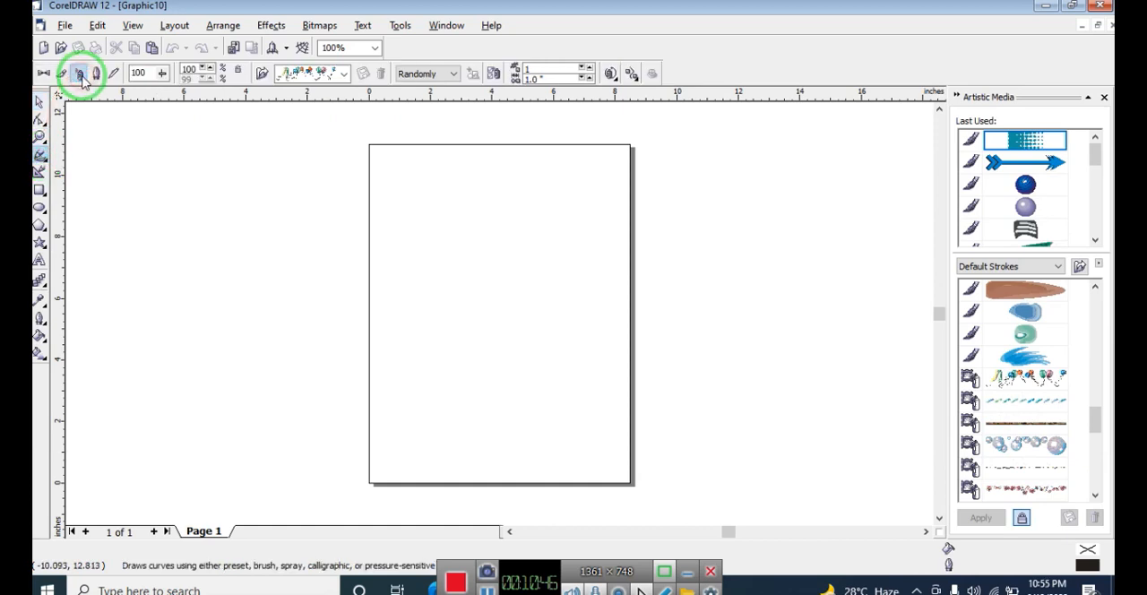
click(343, 74)
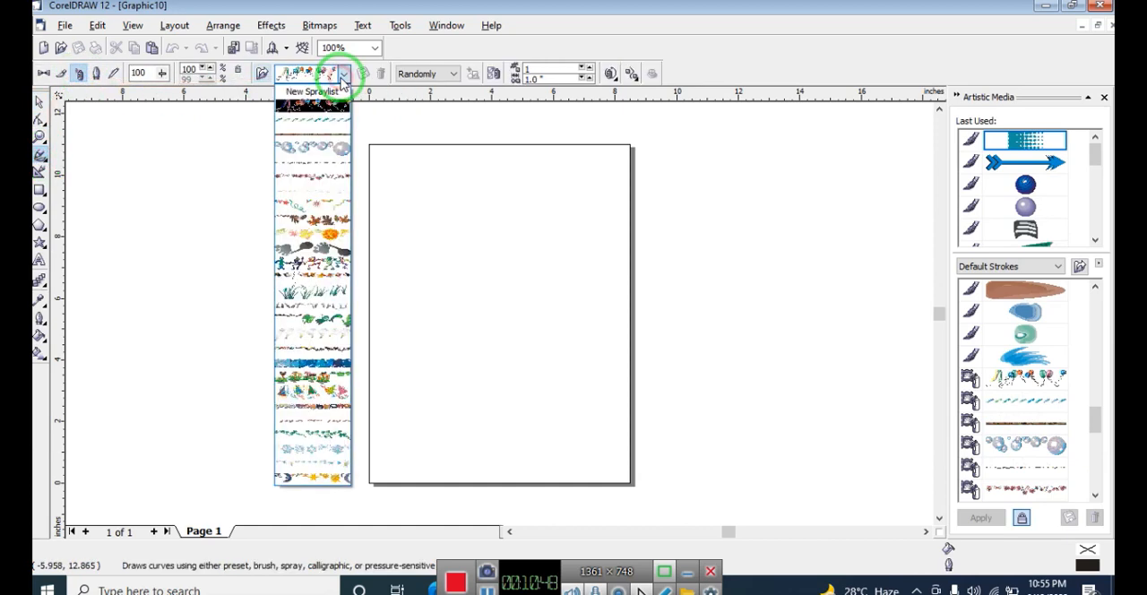
click(325, 154)
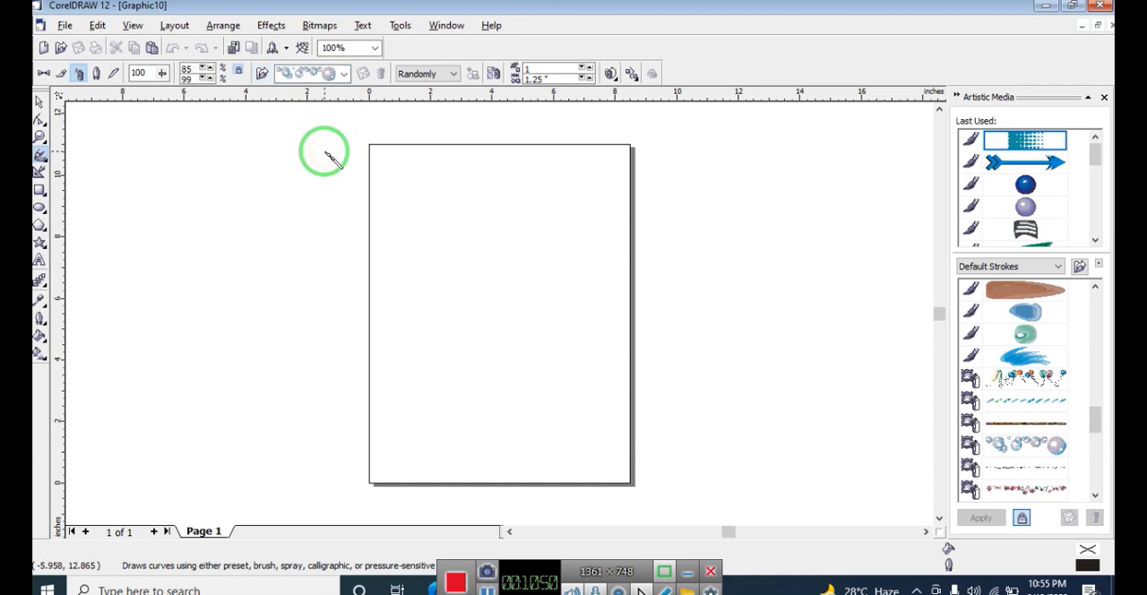
drag(100, 199, 262, 197)
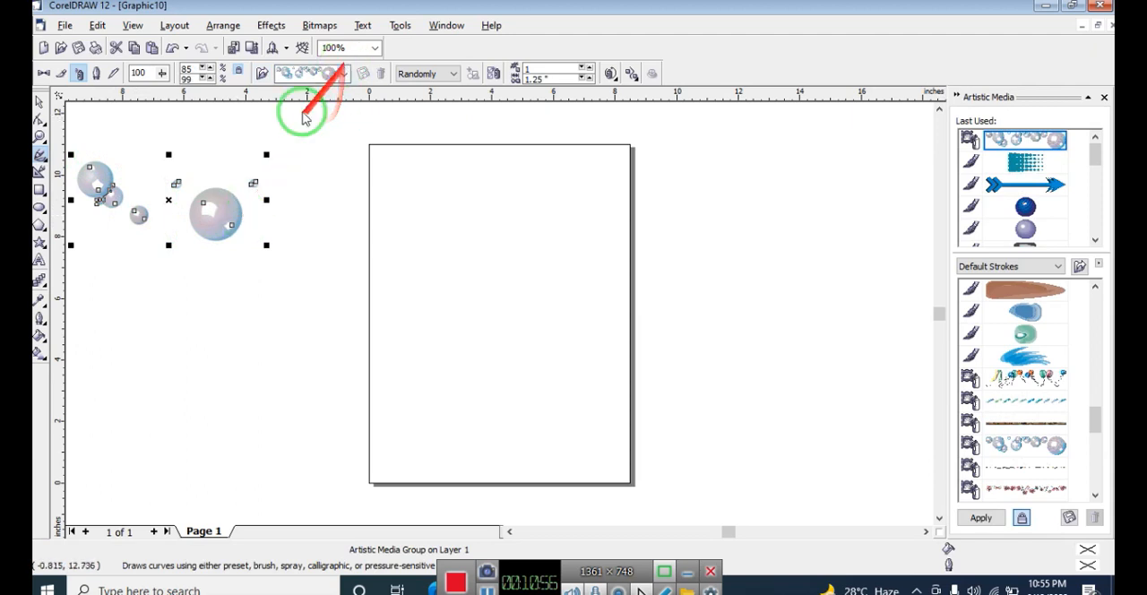
Step: Delete the bubble stroke and spray party-hat strokes along all four edges of the page with the Artistic Media Sprayer
key(Delete)
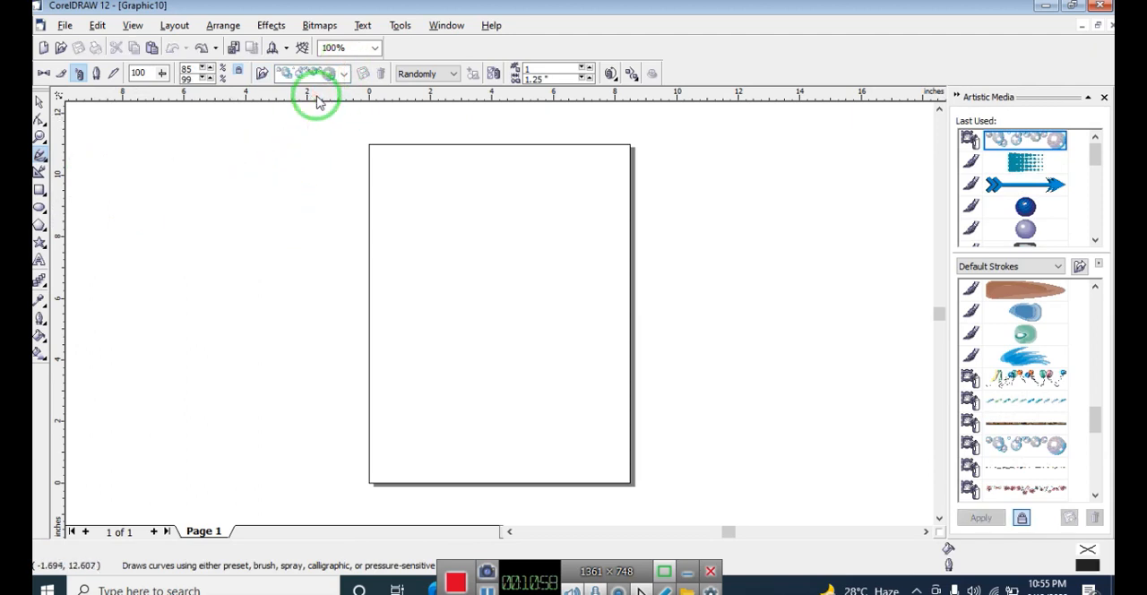
click(339, 73)
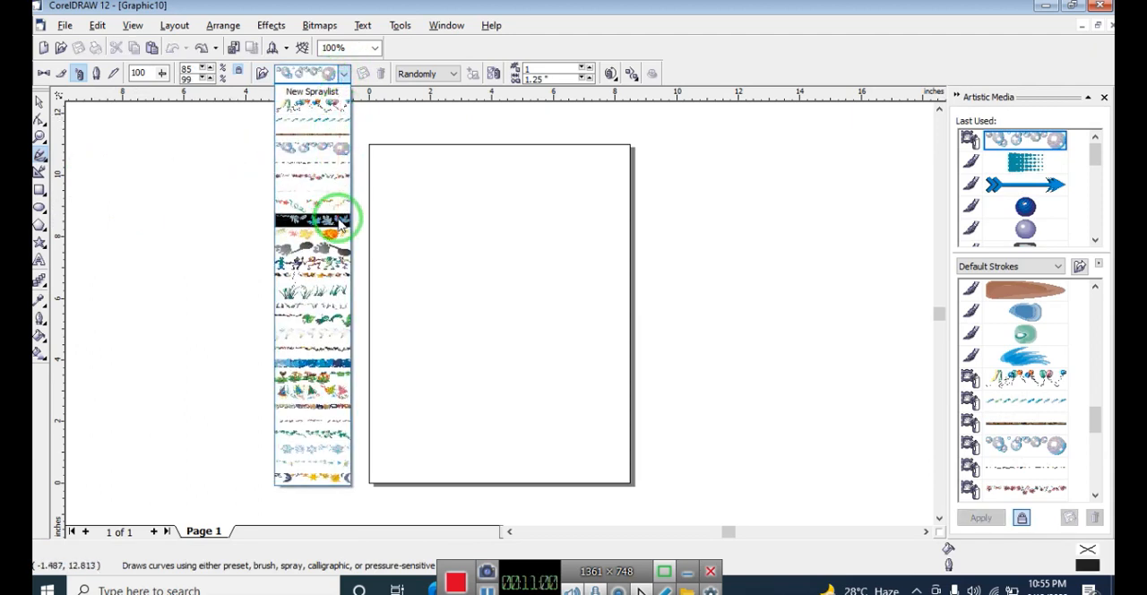
click(317, 387)
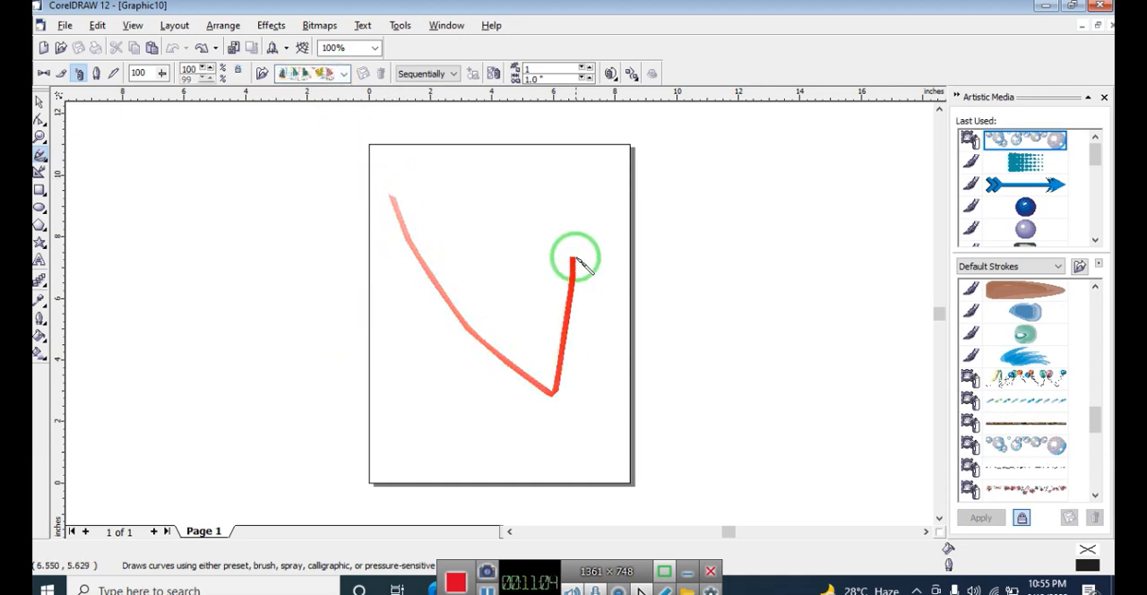
mouse_move(385, 195)
mouse_down()
mouse_move(469, 192)
mouse_move(536, 208)
mouse_move(617, 192)
mouse_up()
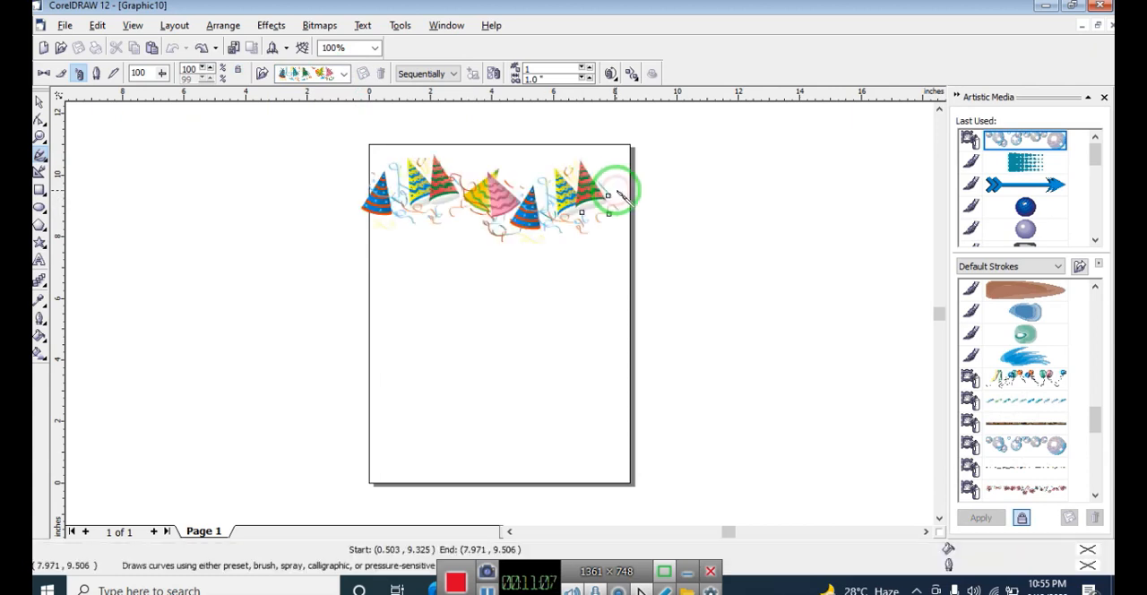
click(512, 323)
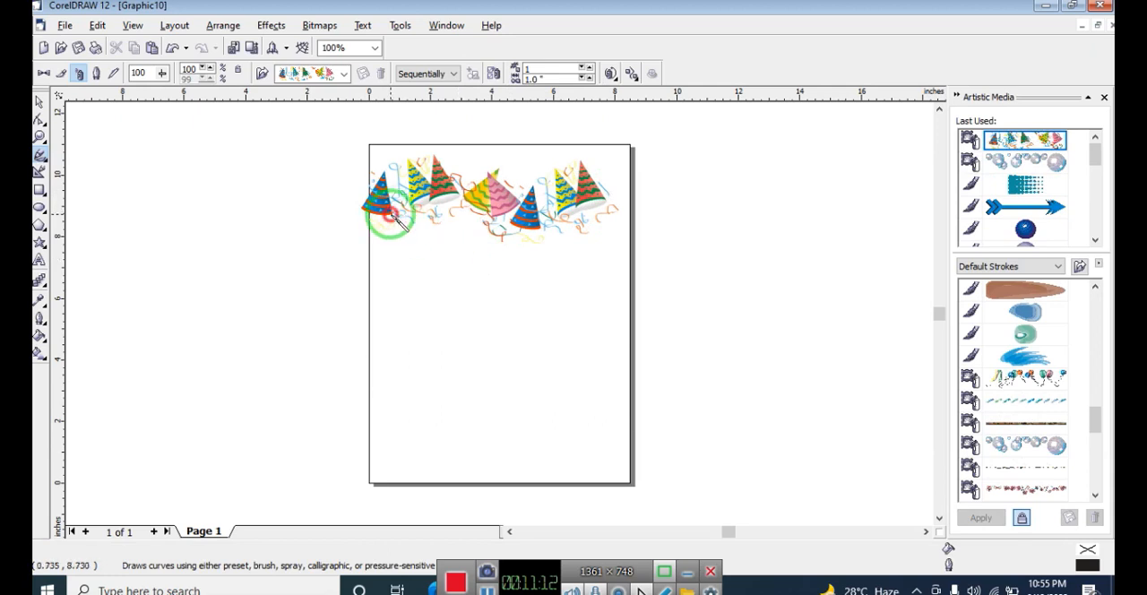
mouse_move(395, 219)
mouse_down()
mouse_move(400, 467)
mouse_move(606, 456)
mouse_up()
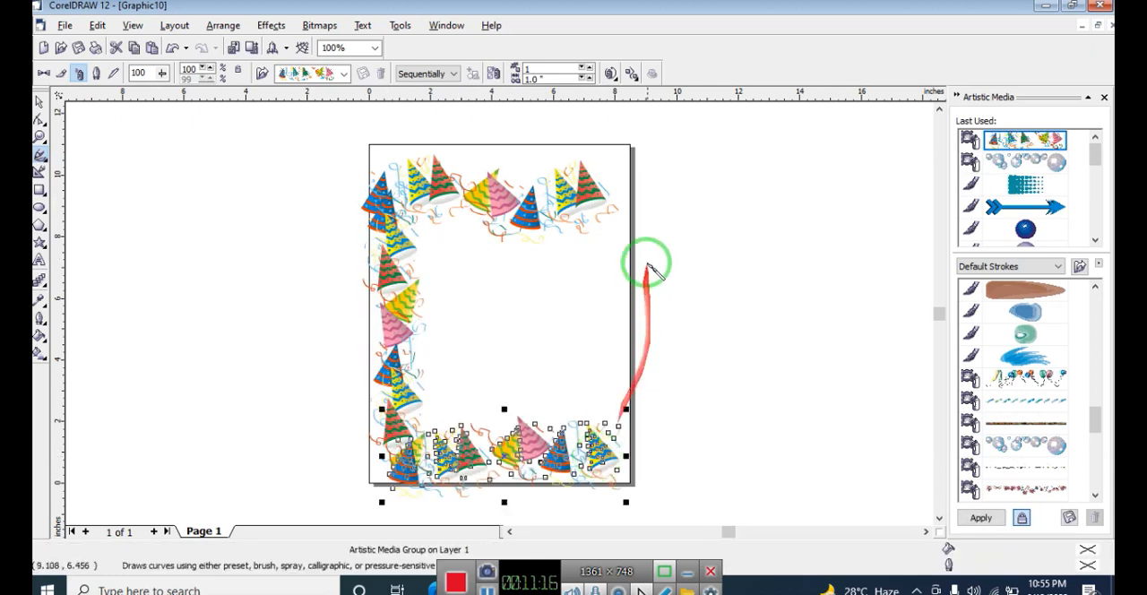
drag(606, 215, 619, 441)
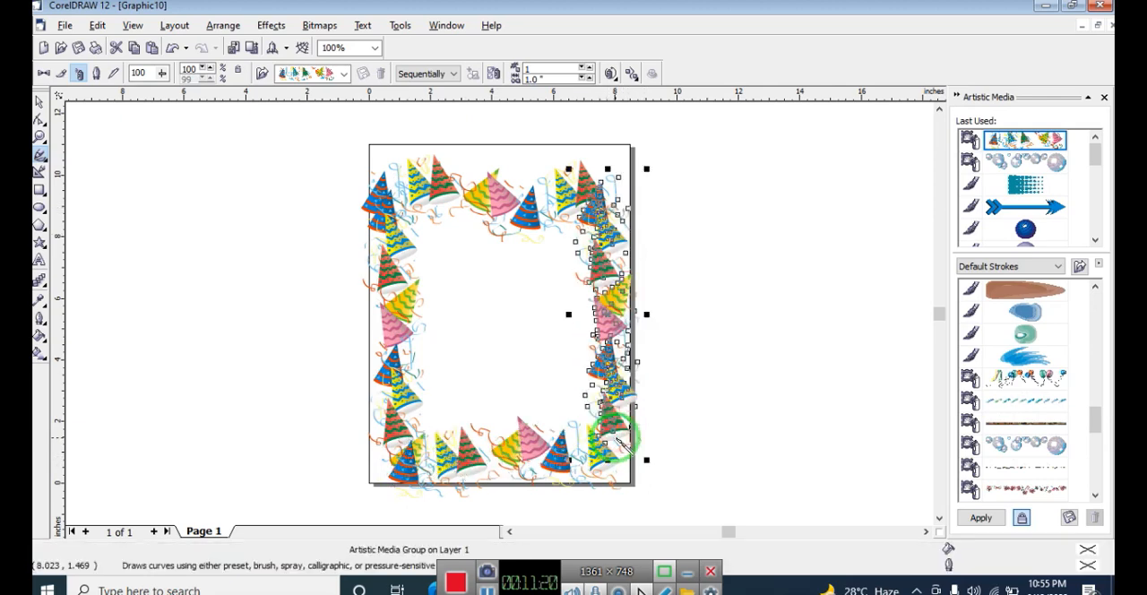
Step: Spray an outer layer of party hats around all four sides of the border, adding extra hats along its upper edge
mouse_move(450, 162)
mouse_down()
mouse_move(609, 184)
mouse_move(618, 202)
mouse_up()
drag(515, 163, 619, 172)
drag(372, 155, 442, 169)
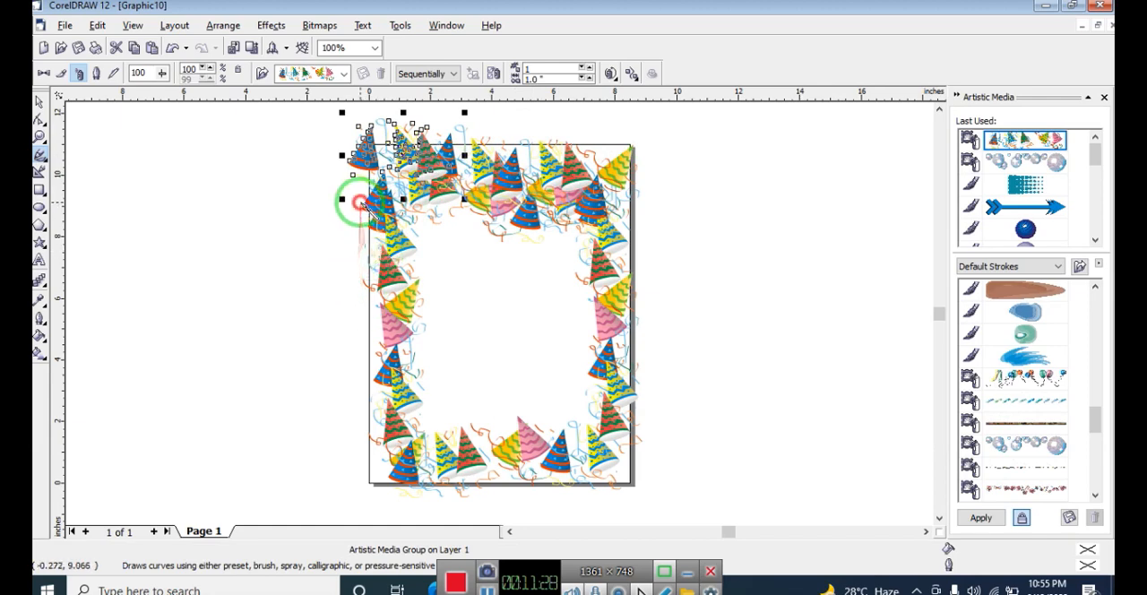
drag(366, 197, 372, 474)
drag(411, 423, 635, 260)
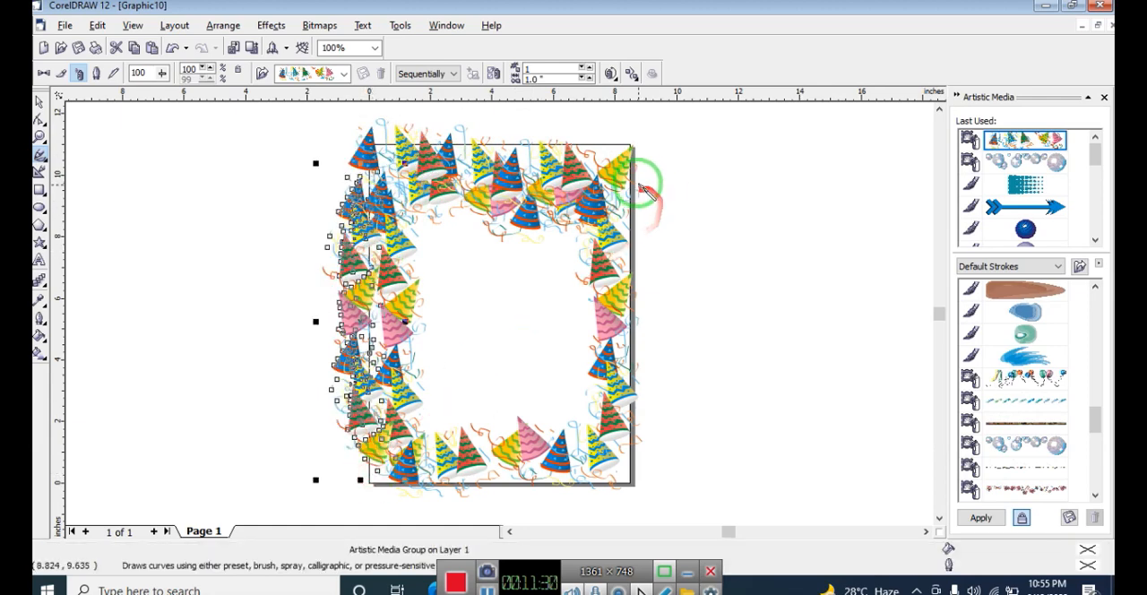
drag(635, 155, 655, 464)
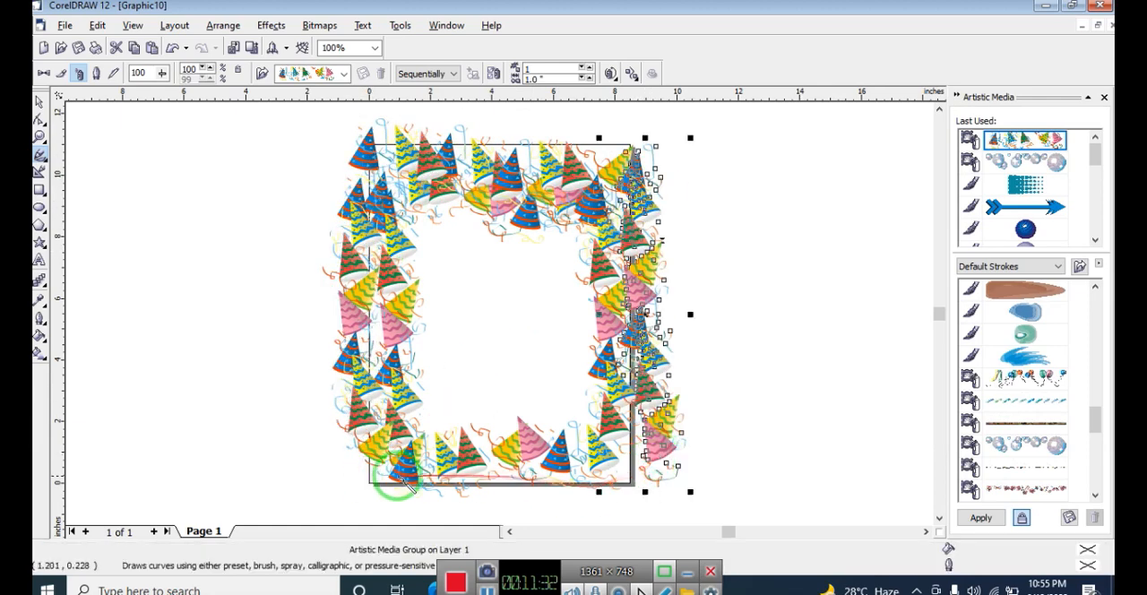
drag(344, 474, 671, 492)
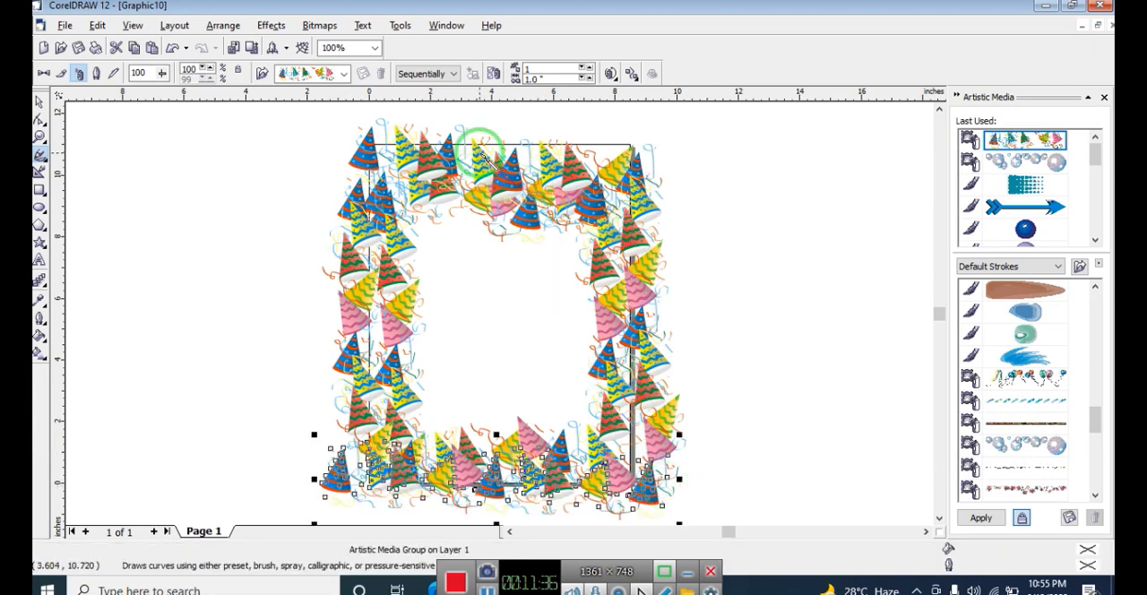
mouse_move(485, 150)
mouse_down()
mouse_move(608, 138)
mouse_move(671, 167)
mouse_up()
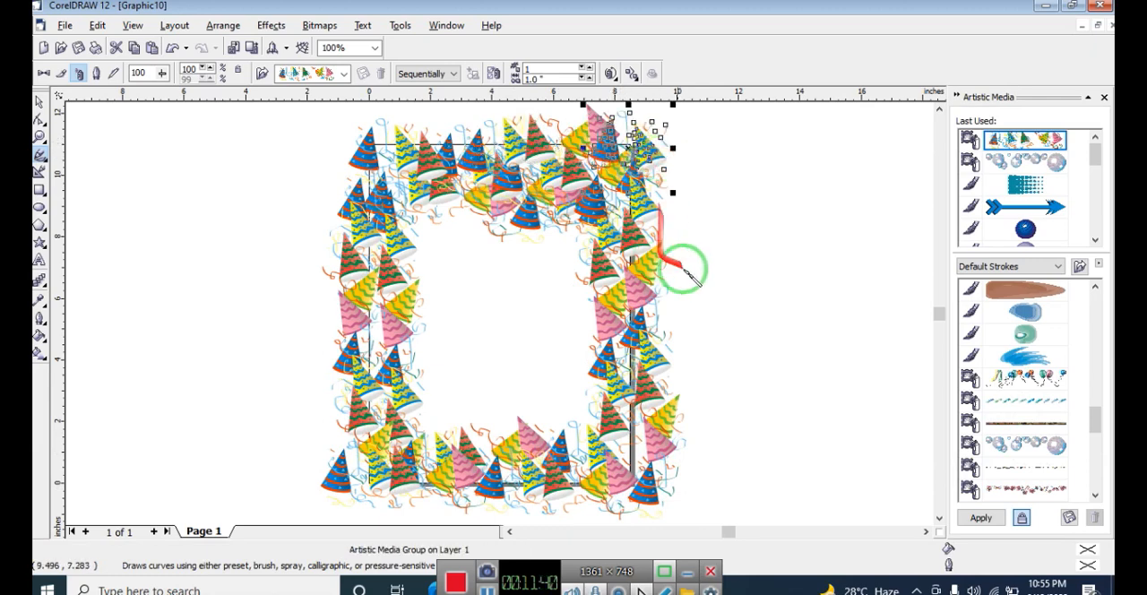
click(713, 276)
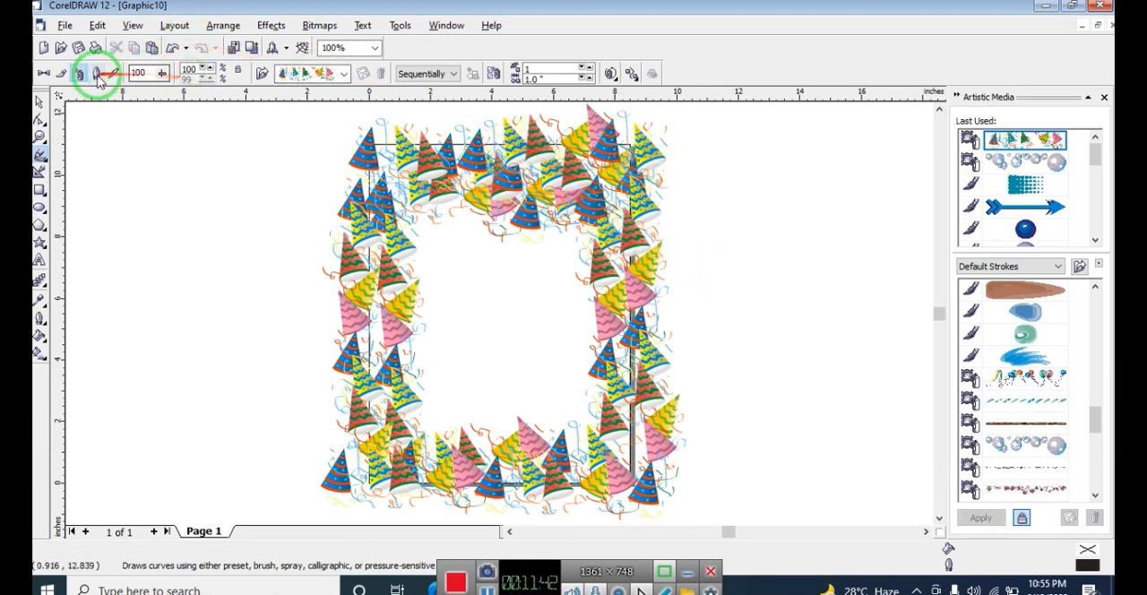
Step: Switch Artistic Media to Preset mode, then try a 1-inch-wide stroke inside the hat border and delete it
click(60, 75)
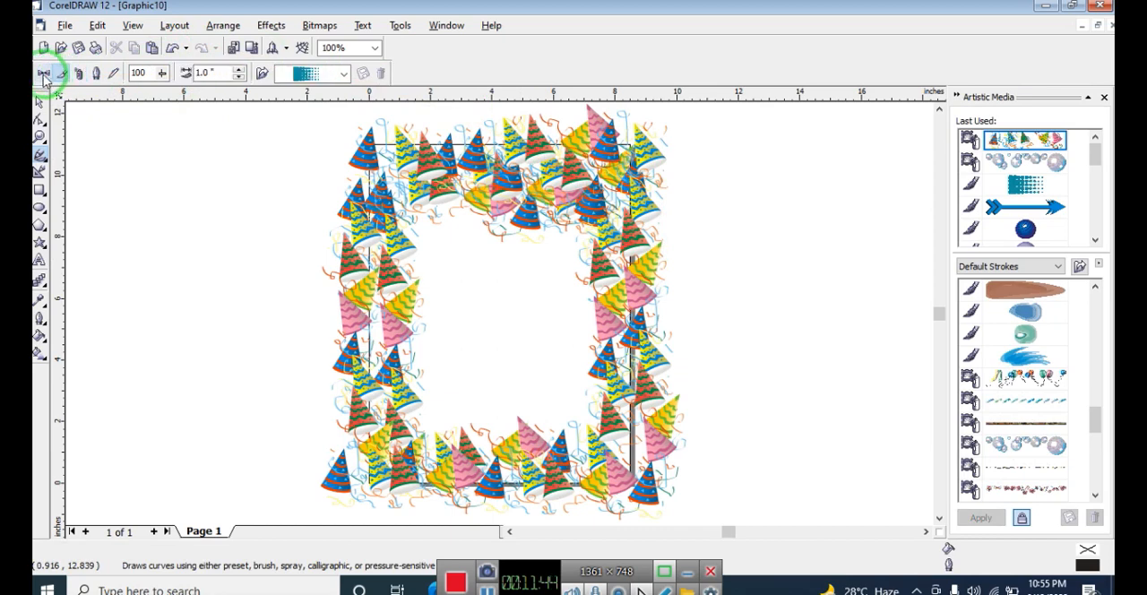
click(43, 75)
click(914, 248)
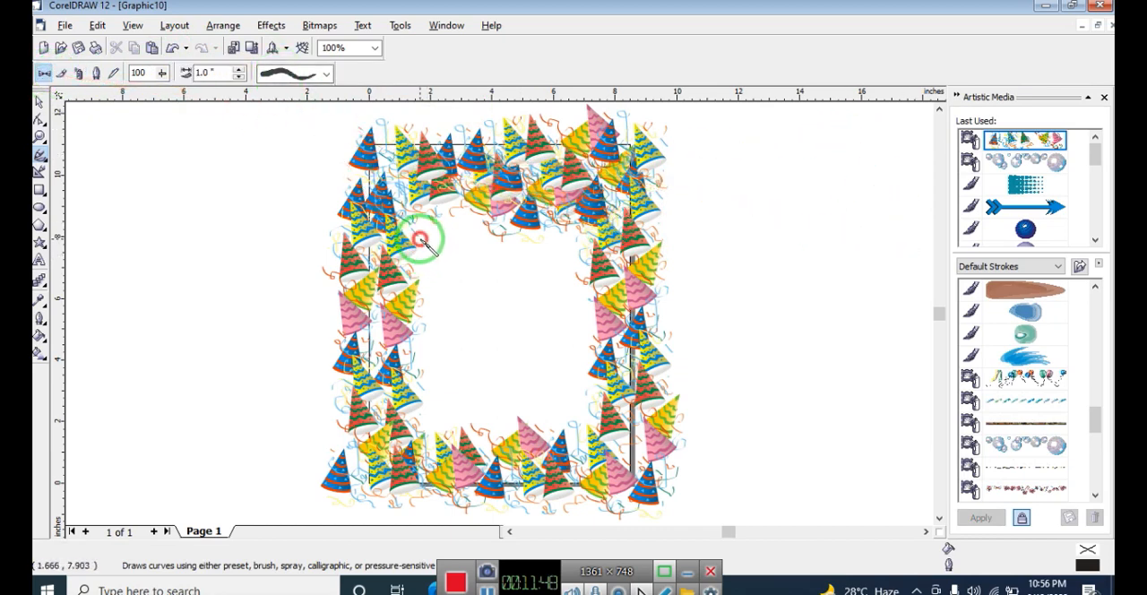
drag(419, 225, 421, 278)
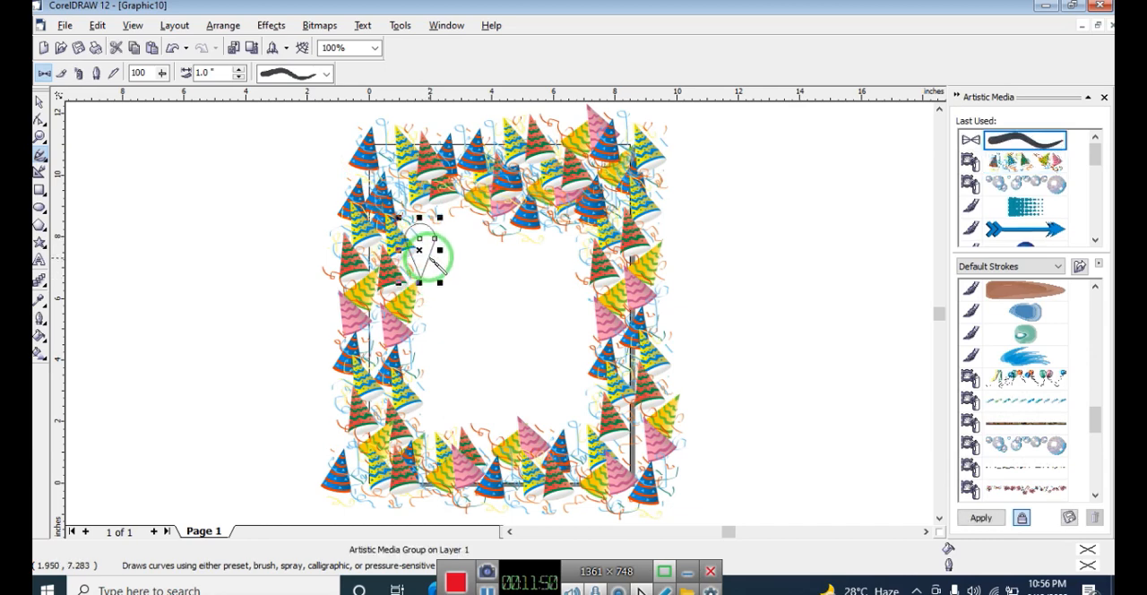
key(Delete)
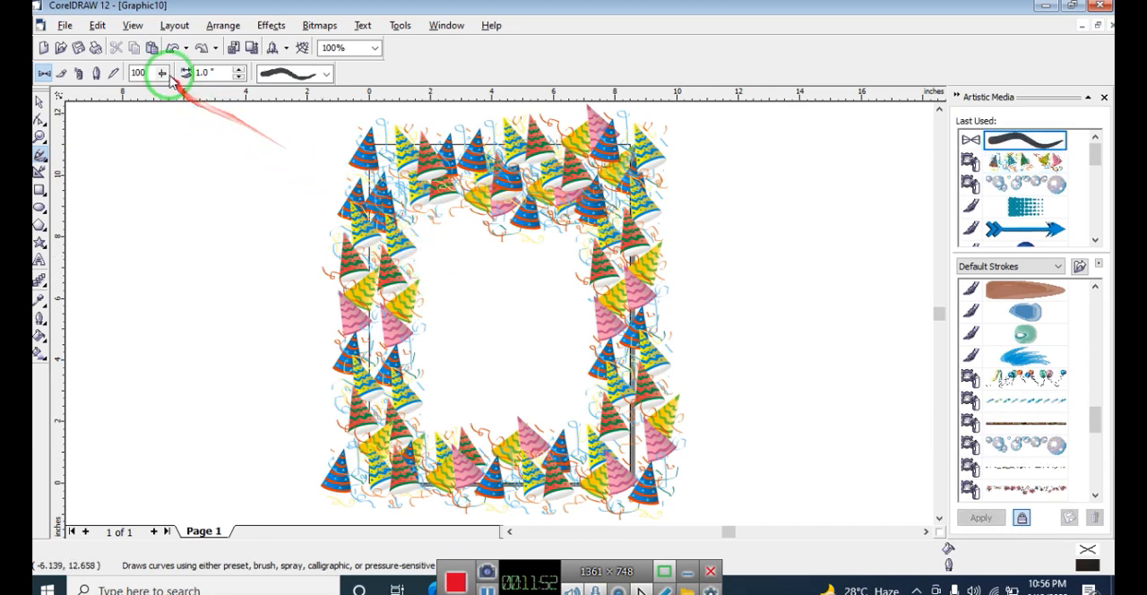
Step: Set the Artistic Media width to 0.3 inch and choose an evenly thick preset stroke with rounded ends
click(239, 78)
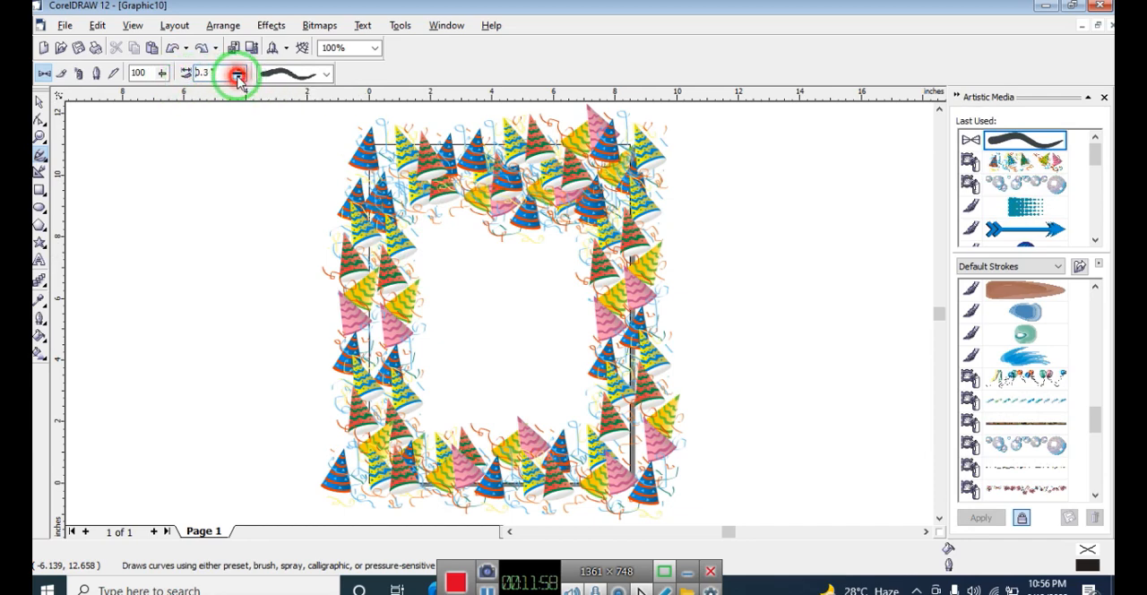
click(323, 74)
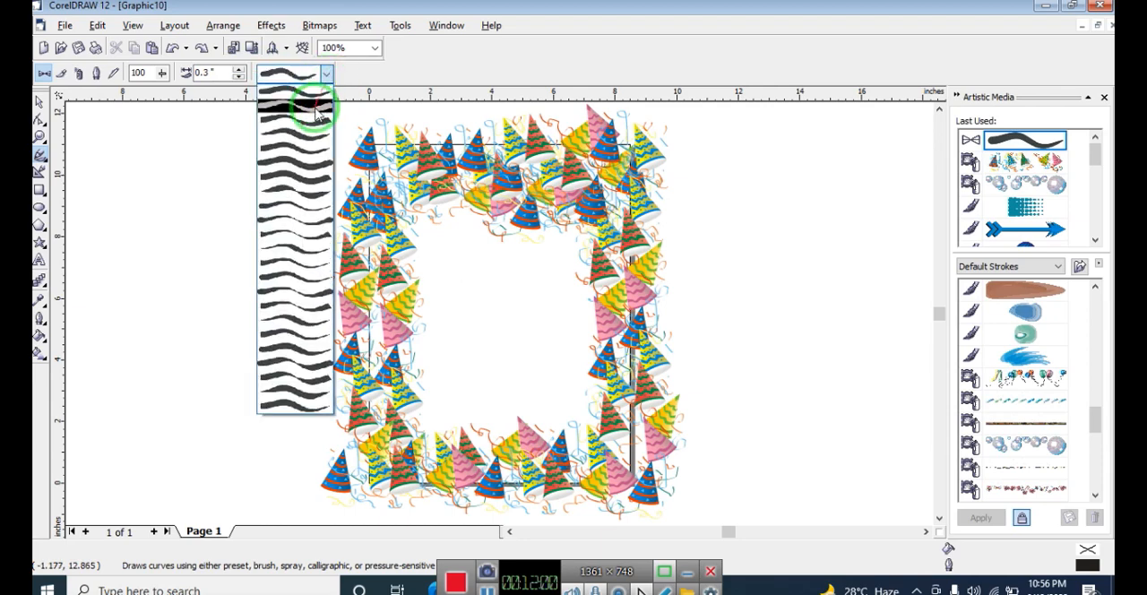
click(316, 167)
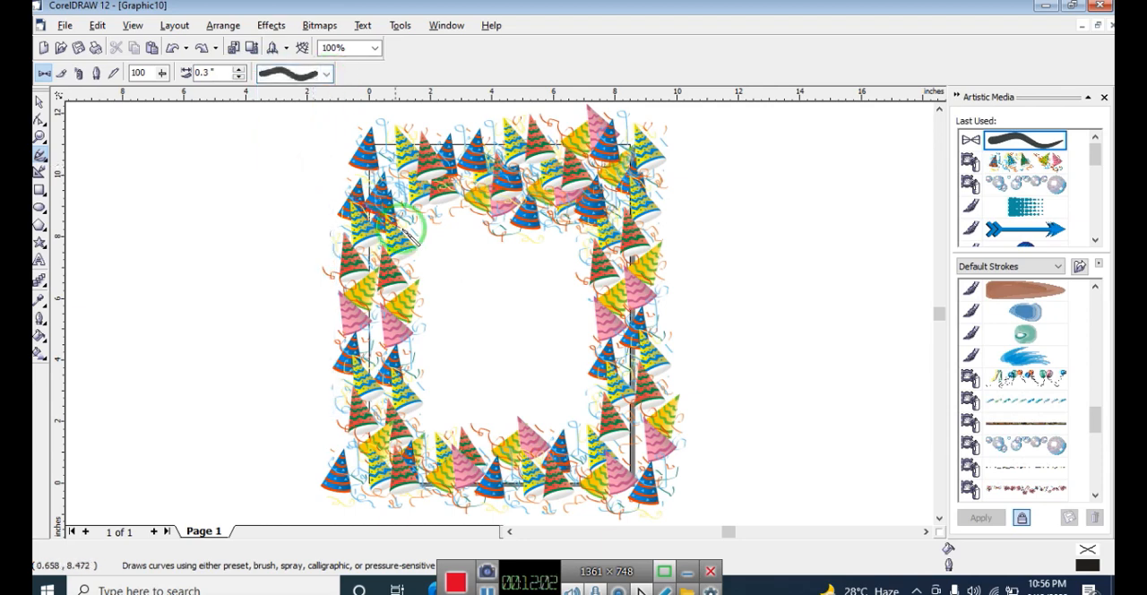
Step: Hand-letter the word HAPPY with preset strokes in the upper part of the hat border
drag(420, 235, 420, 279)
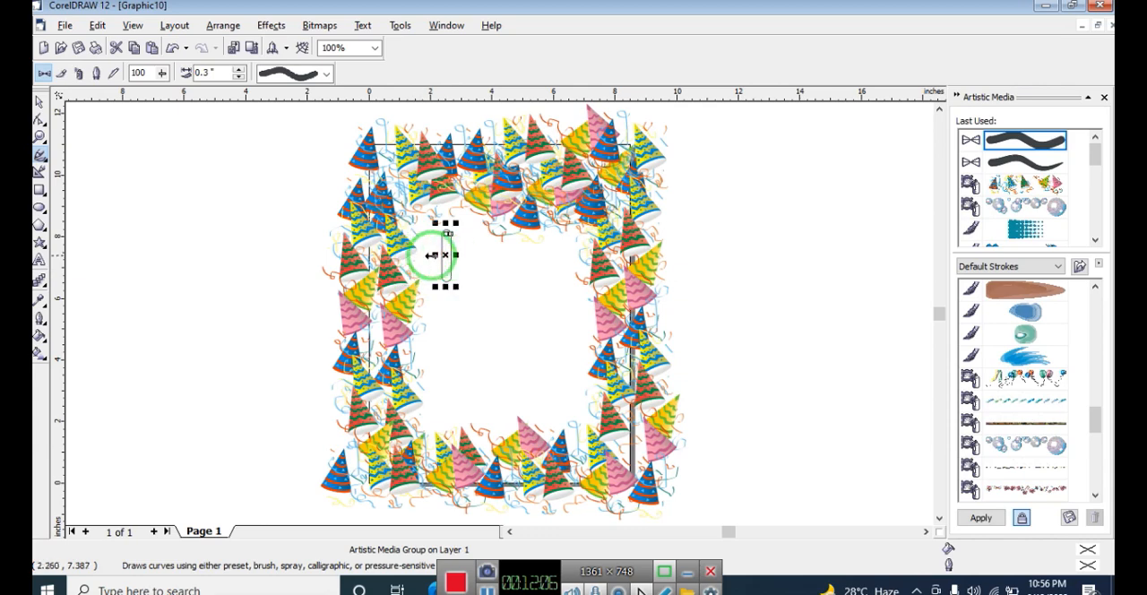
click(415, 242)
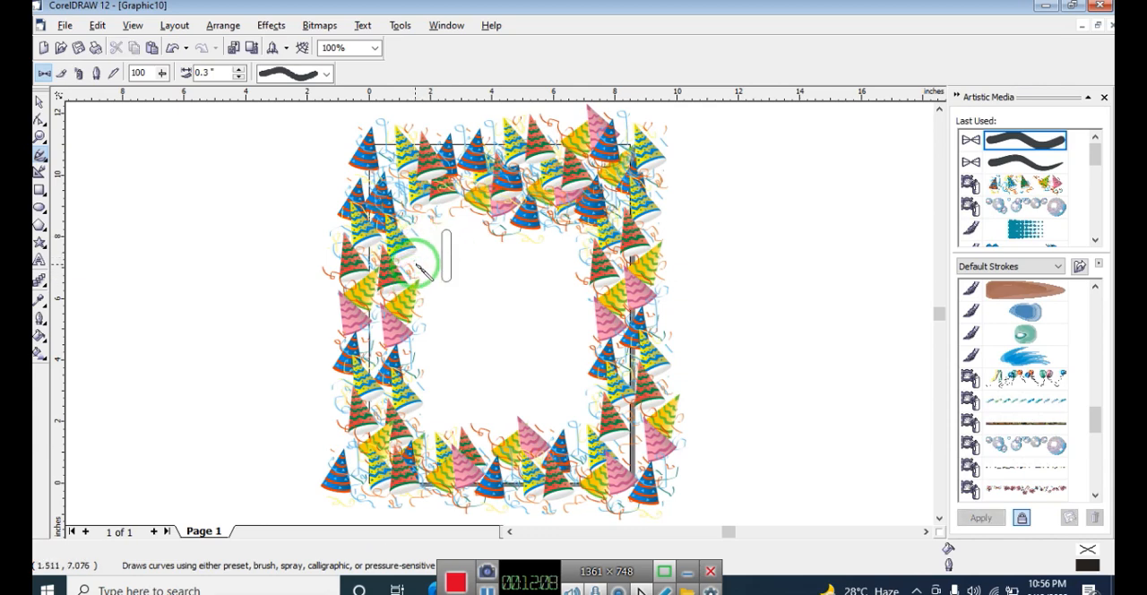
drag(418, 237, 415, 289)
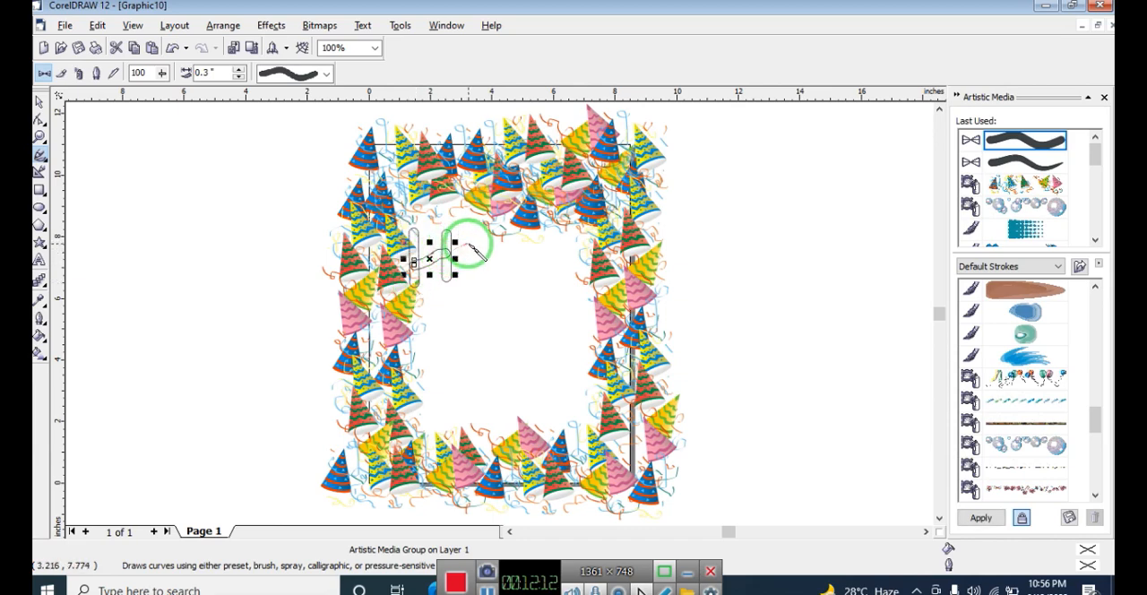
mouse_move(464, 248)
mouse_down()
mouse_move(478, 239)
mouse_move(495, 283)
mouse_move(492, 263)
mouse_move(472, 261)
mouse_move(508, 254)
mouse_move(506, 284)
mouse_move(502, 230)
mouse_move(525, 231)
mouse_move(515, 257)
mouse_move(545, 277)
mouse_move(554, 212)
mouse_move(555, 255)
mouse_move(599, 251)
mouse_move(584, 310)
mouse_up()
drag(579, 271, 591, 294)
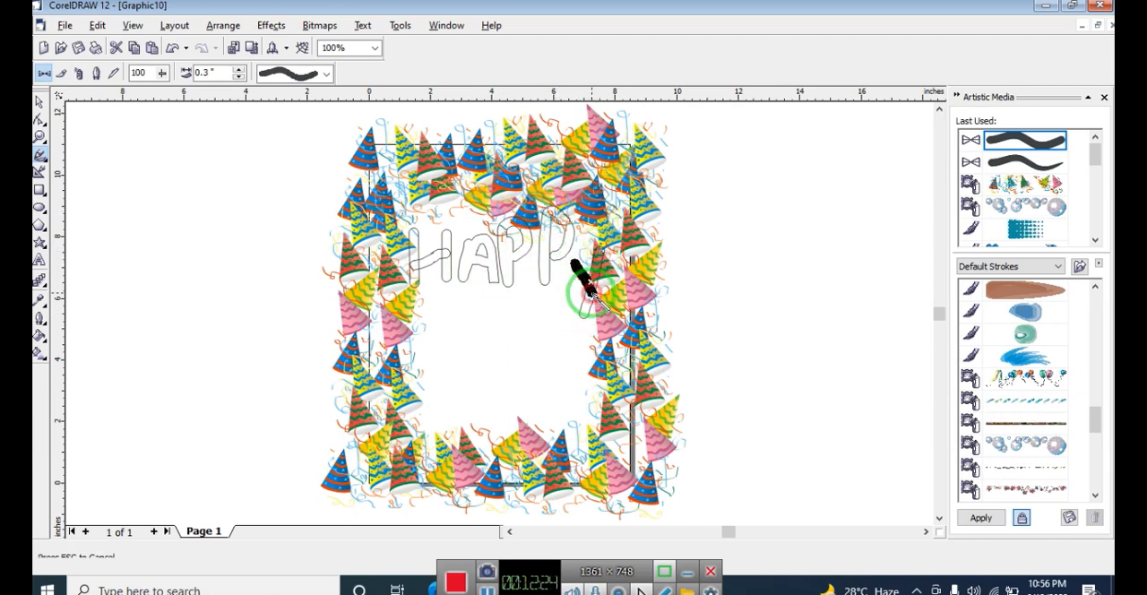
Step: Hand-letter the word BIRTHDAY with preset strokes below HAPPY, continuing past the page's right edge
drag(442, 337, 441, 406)
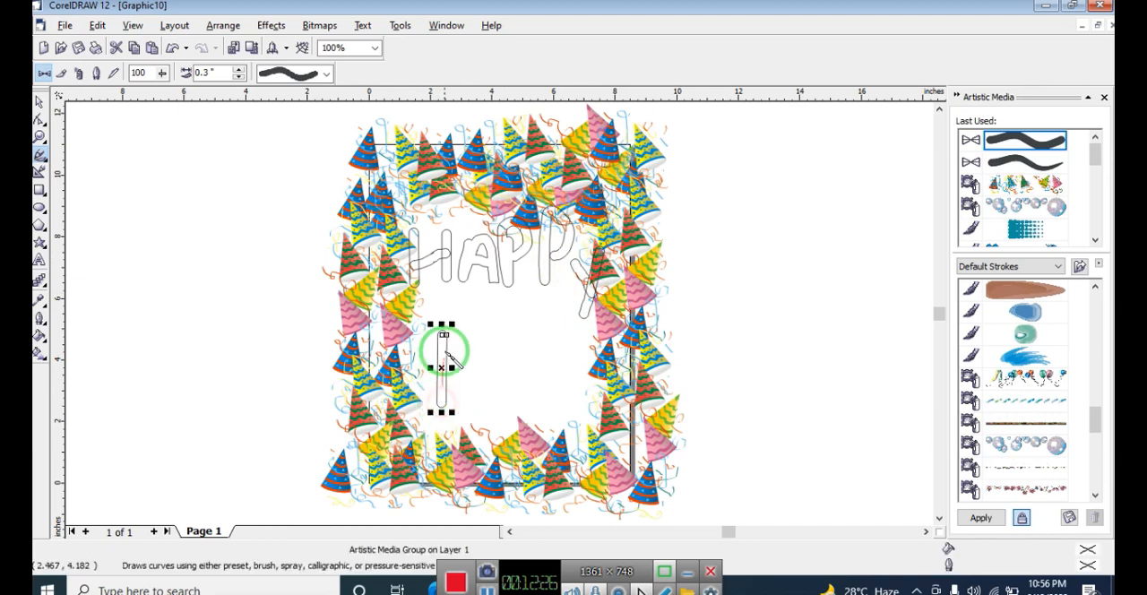
mouse_move(442, 339)
mouse_down()
mouse_move(454, 379)
mouse_move(486, 387)
mouse_move(438, 419)
mouse_up()
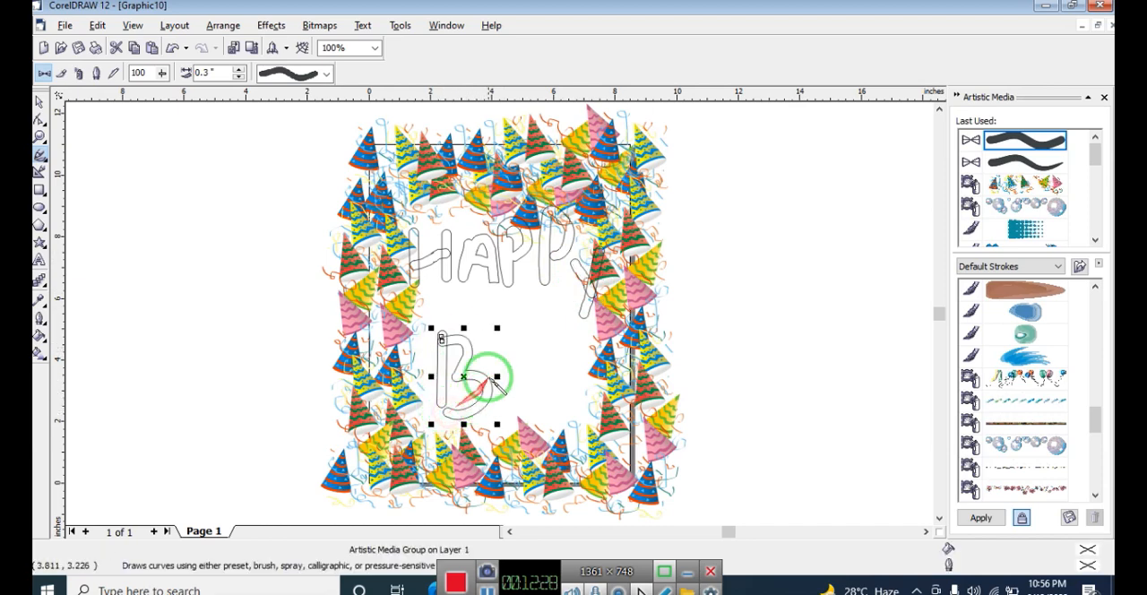
drag(503, 358, 503, 414)
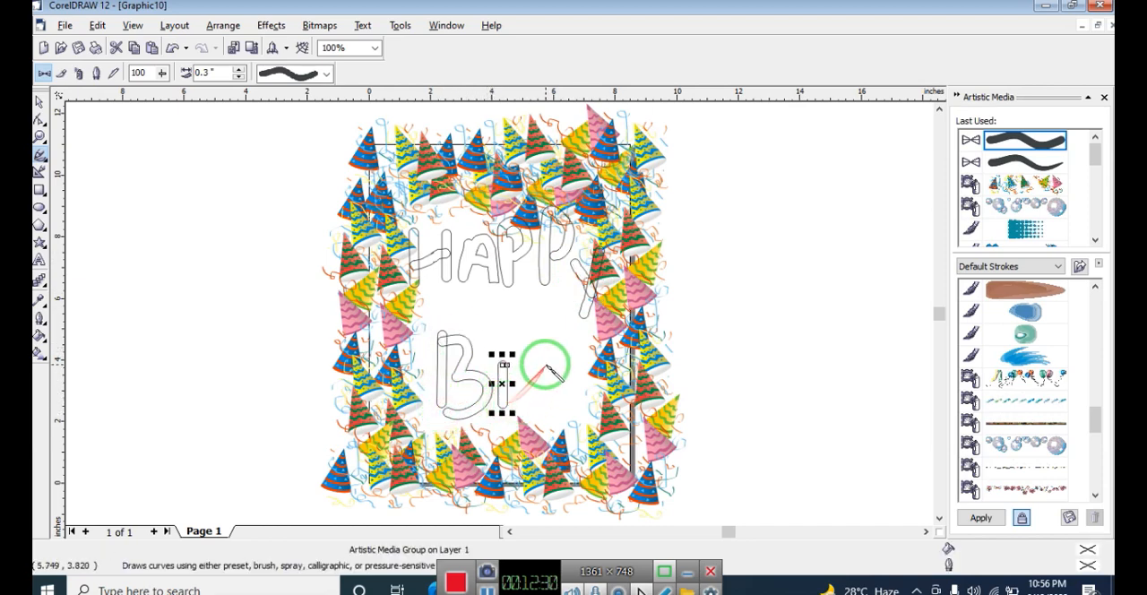
mouse_move(521, 369)
mouse_down()
mouse_move(519, 405)
mouse_move(533, 325)
mouse_move(538, 381)
mouse_move(556, 400)
mouse_up()
mouse_move(571, 351)
mouse_down()
mouse_move(569, 404)
mouse_move(630, 410)
mouse_up()
mouse_move(555, 327)
mouse_down()
mouse_move(674, 343)
mouse_move(681, 413)
mouse_move(686, 335)
mouse_move(692, 426)
mouse_up()
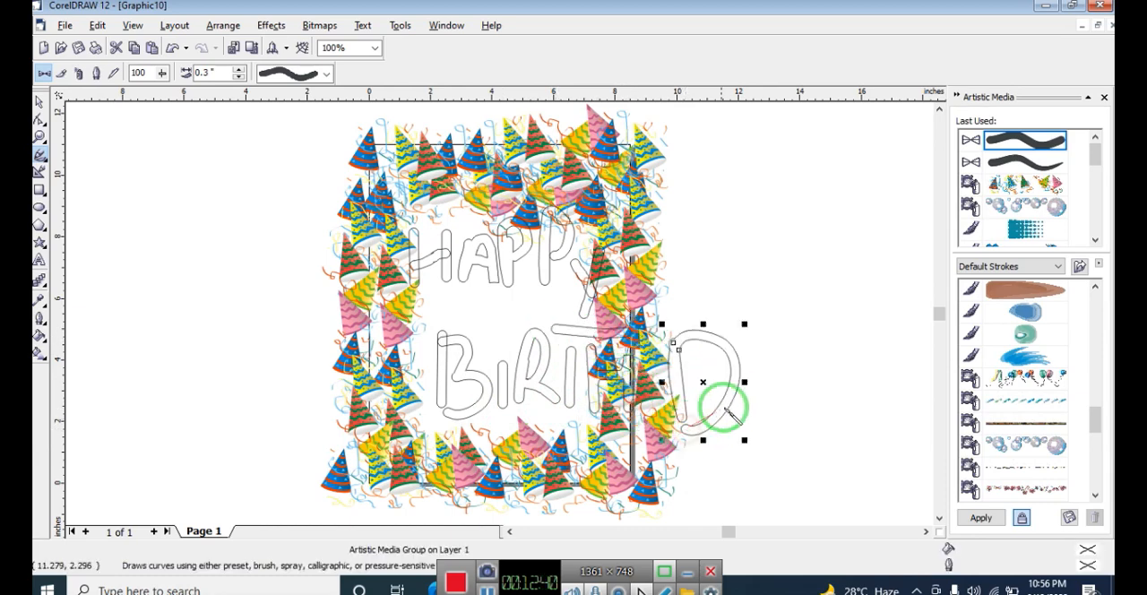
mouse_move(731, 468)
mouse_down()
mouse_move(750, 392)
mouse_move(758, 443)
mouse_move(769, 431)
mouse_up()
mouse_move(805, 371)
mouse_down()
mouse_move(800, 465)
mouse_move(762, 350)
mouse_up()
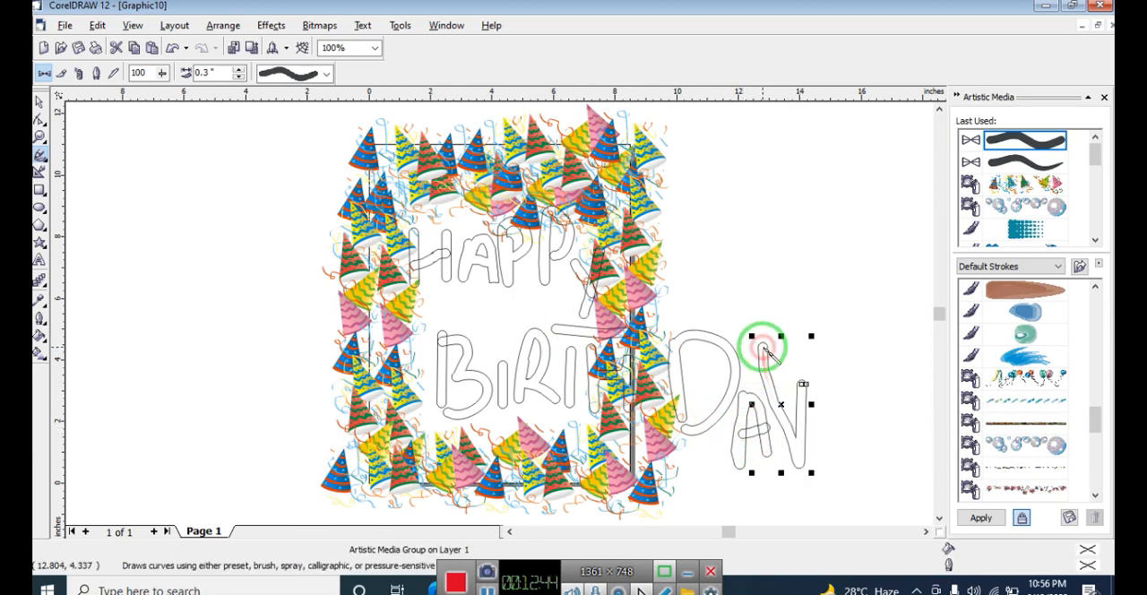
Step: Apply an orange uniform fill to the curved stroke of the B in BIRTHDAY
click(457, 345)
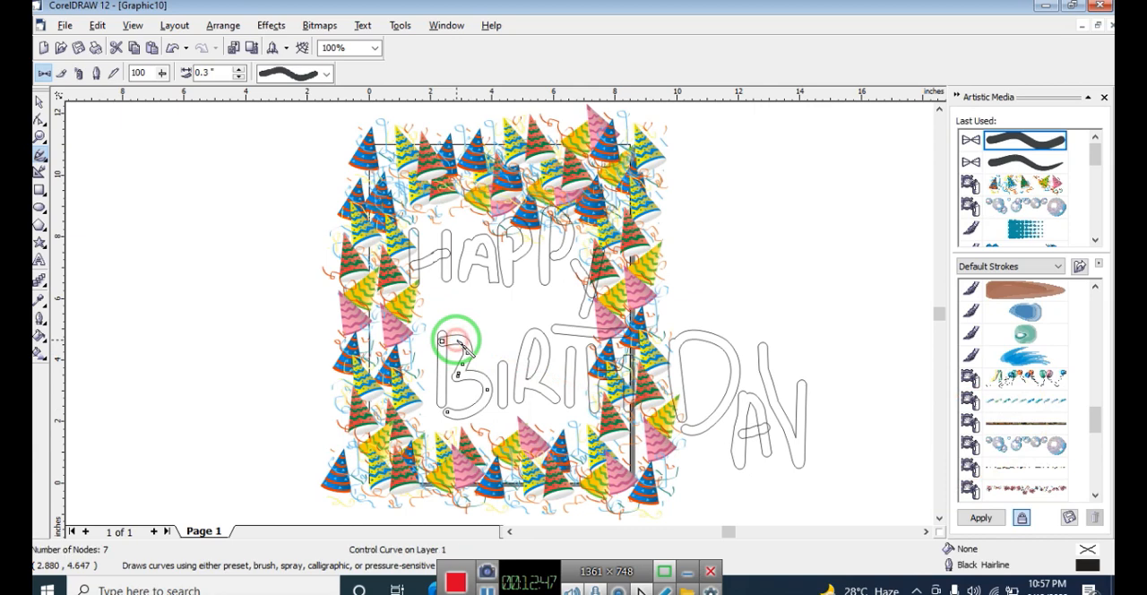
click(40, 335)
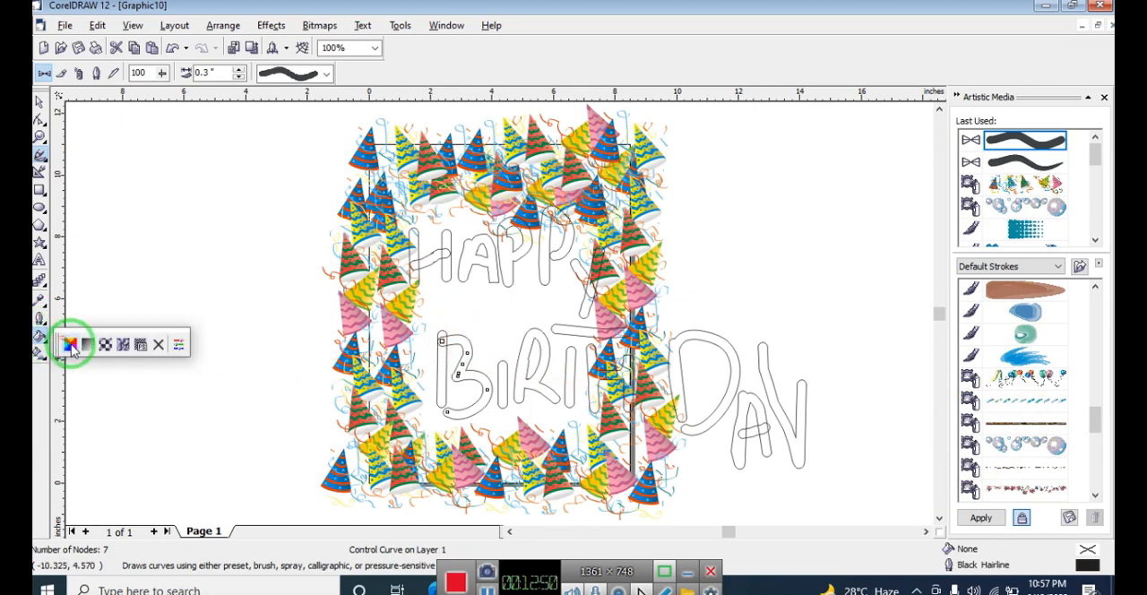
click(70, 345)
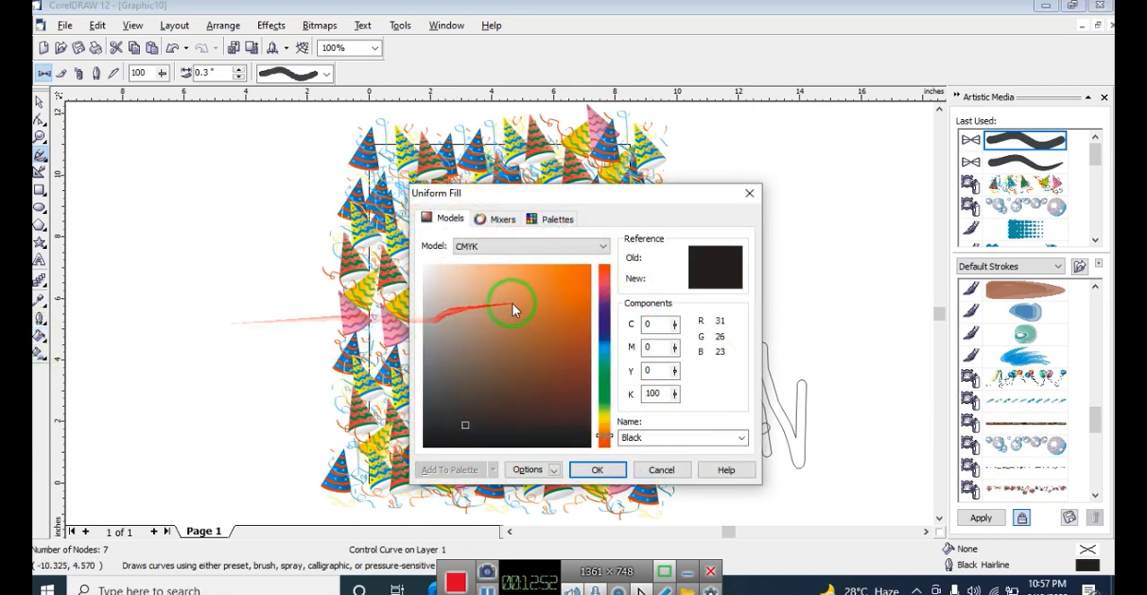
click(526, 301)
click(599, 470)
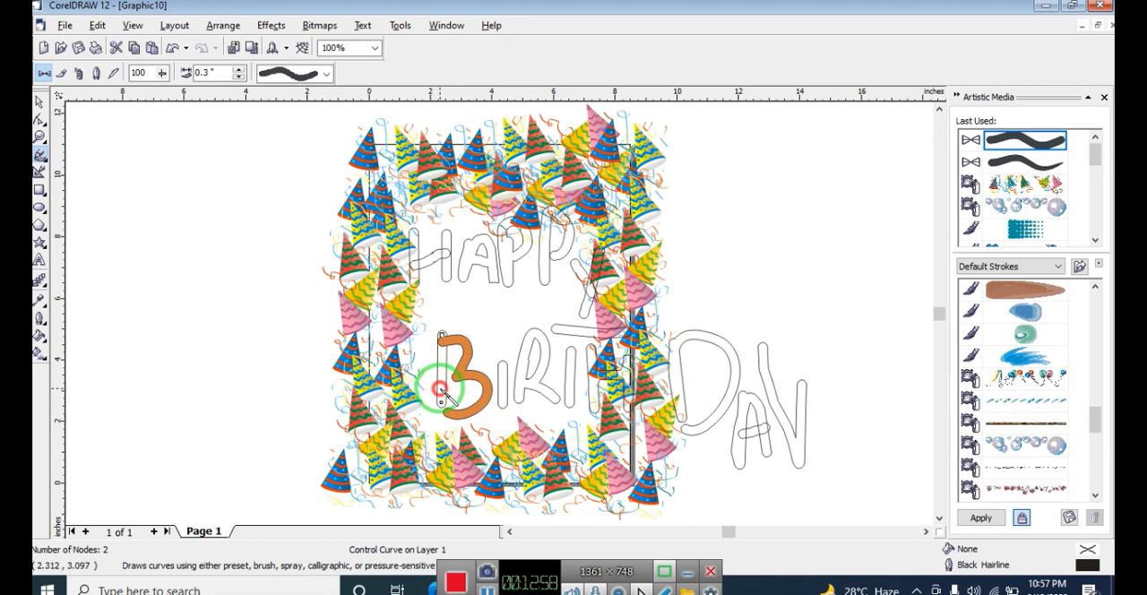
Step: Select the B's straight stem and draw another short preset stroke over it
click(440, 388)
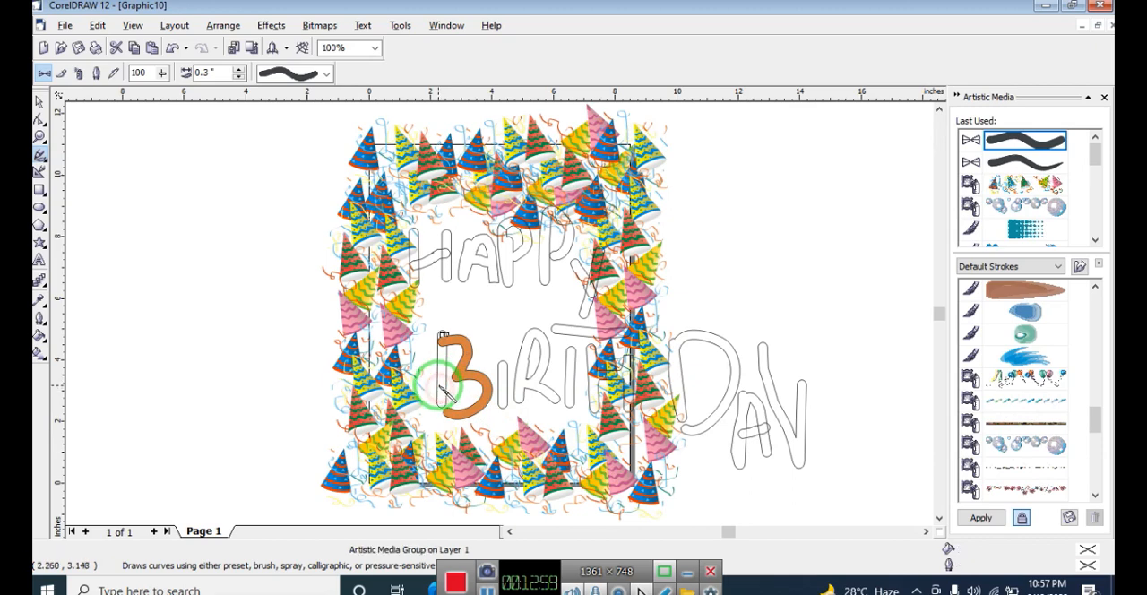
click(439, 336)
drag(440, 358, 442, 399)
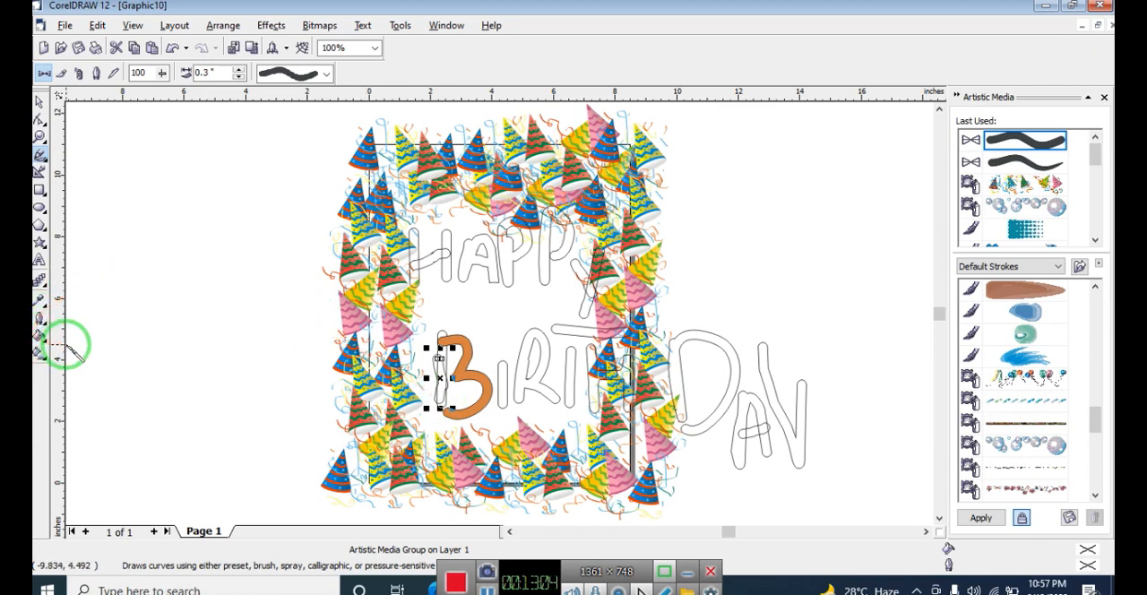
Step: Undo the extra stroke on the B's stem and fill the I in BIRTHDAY with orange, C 2, M 71, Y 95, K 0
key(ctrl+z)
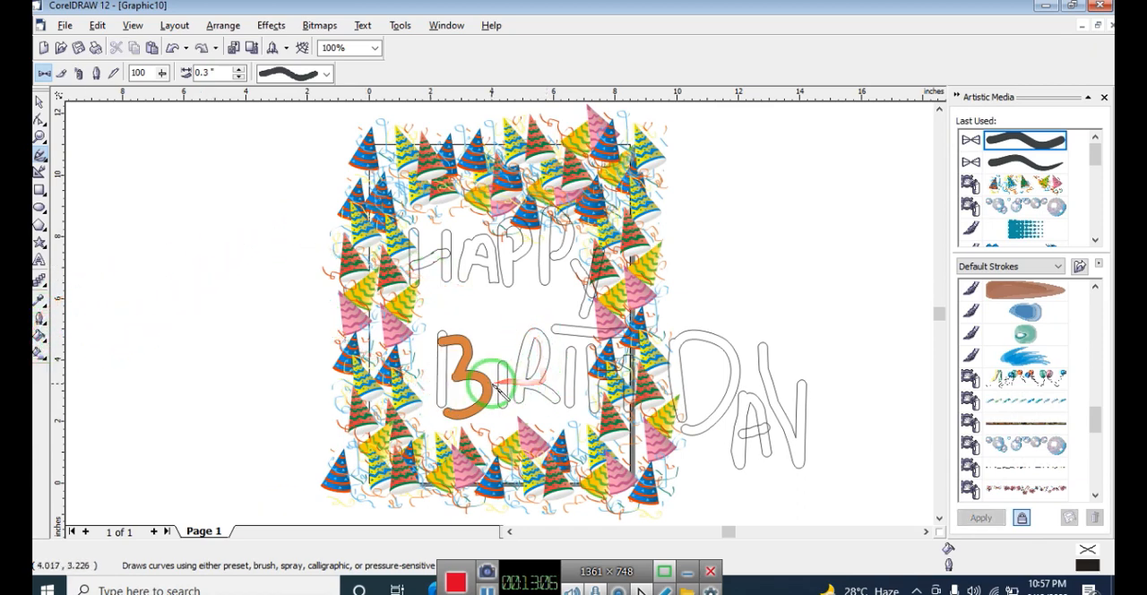
drag(504, 387, 503, 404)
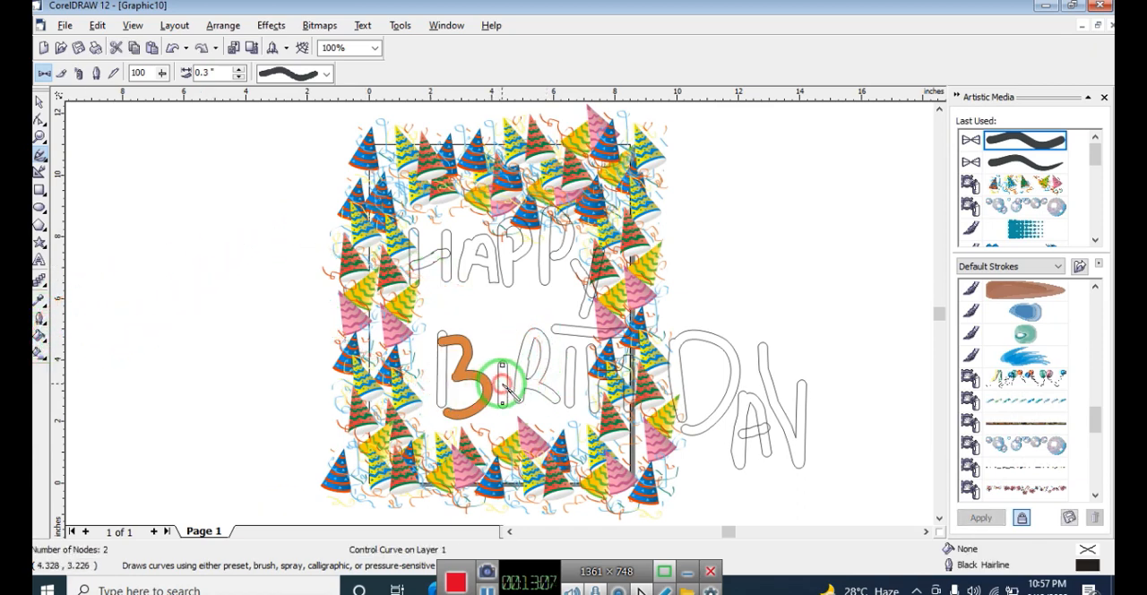
click(40, 339)
click(69, 347)
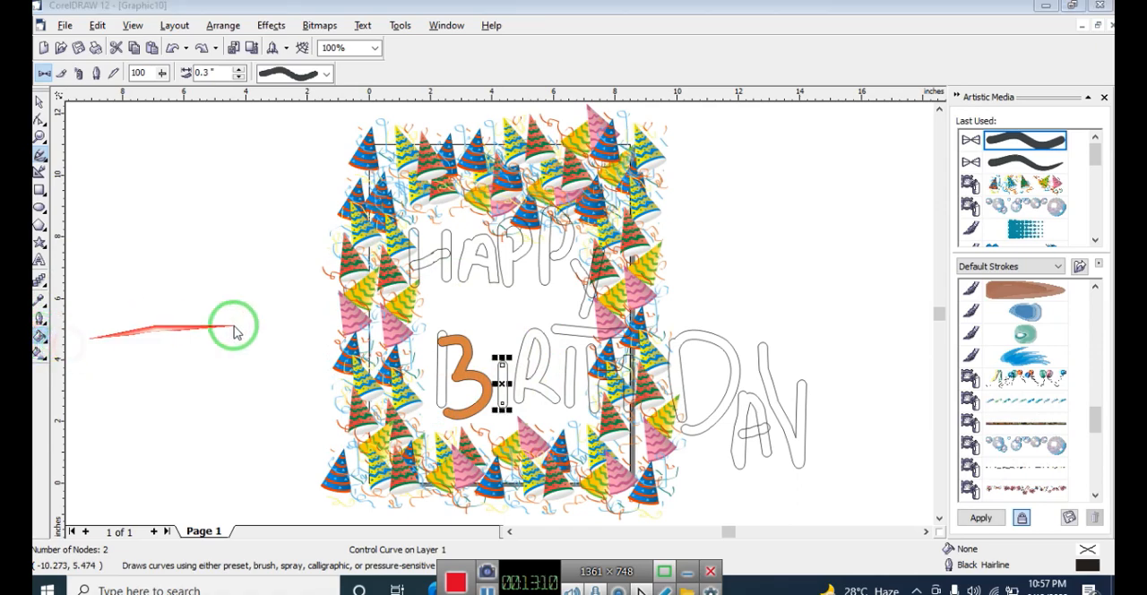
click(568, 287)
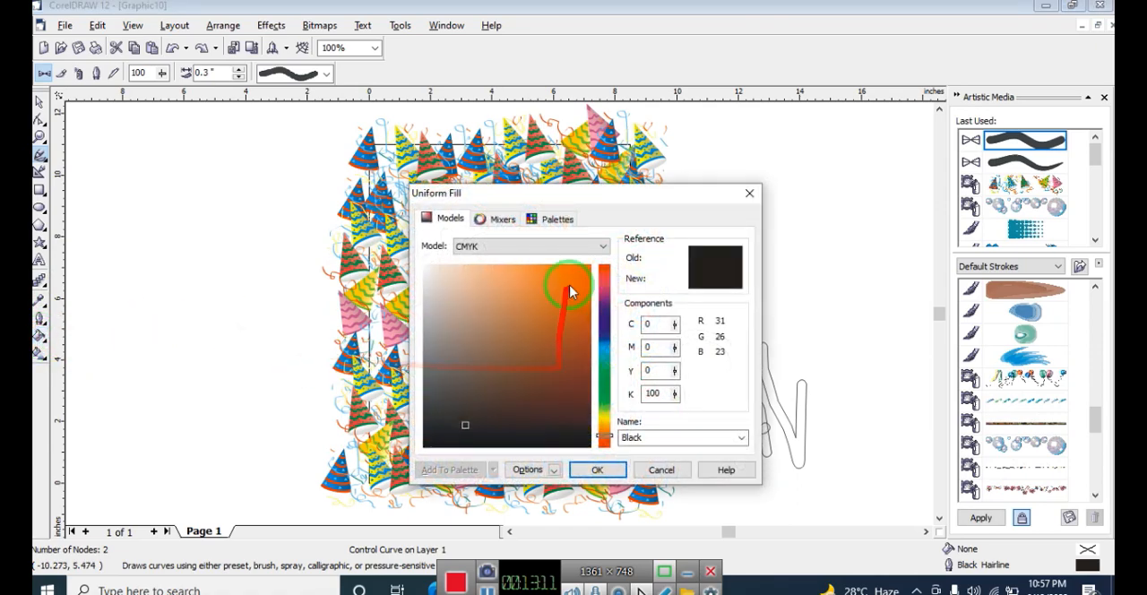
click(596, 469)
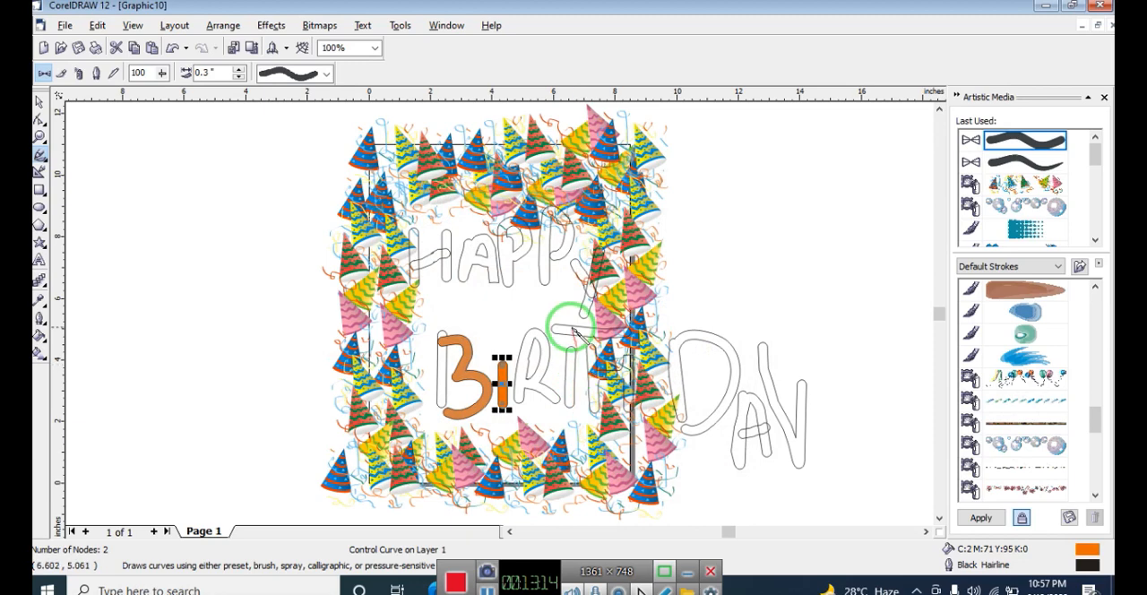
Step: Apply a black uniform fill to the horizontal bar of the T in BIRTHDAY
drag(560, 331, 625, 346)
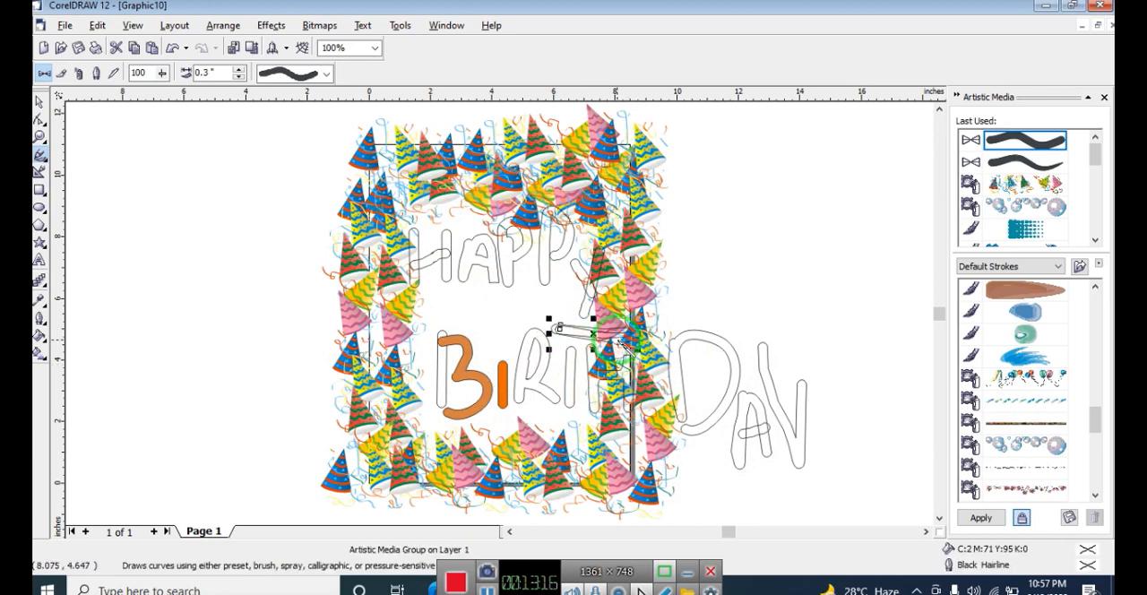
key(Escape)
click(602, 334)
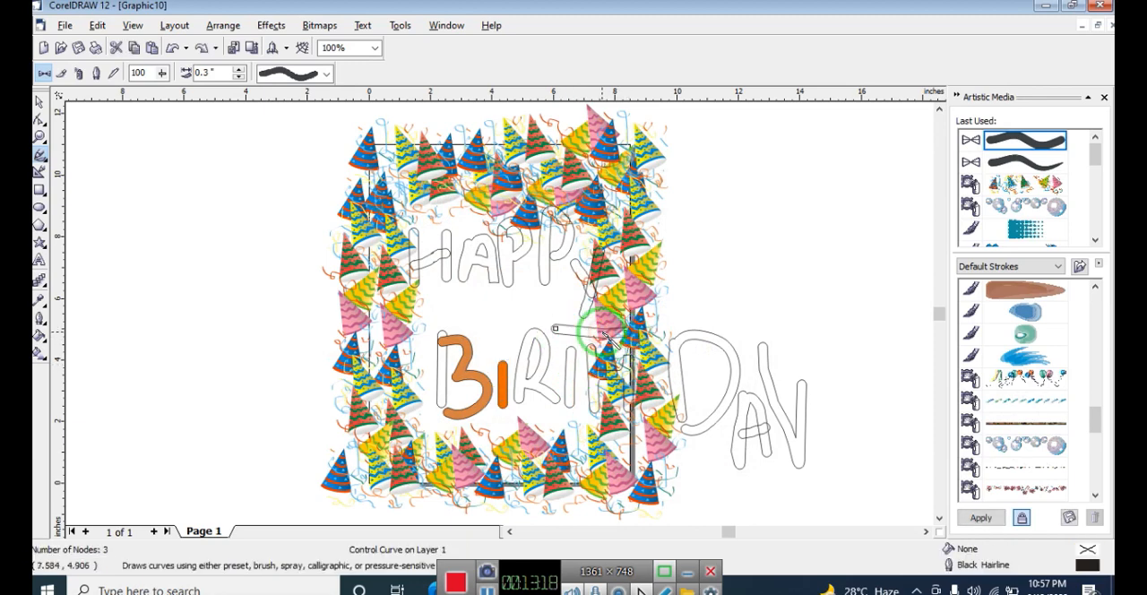
click(42, 333)
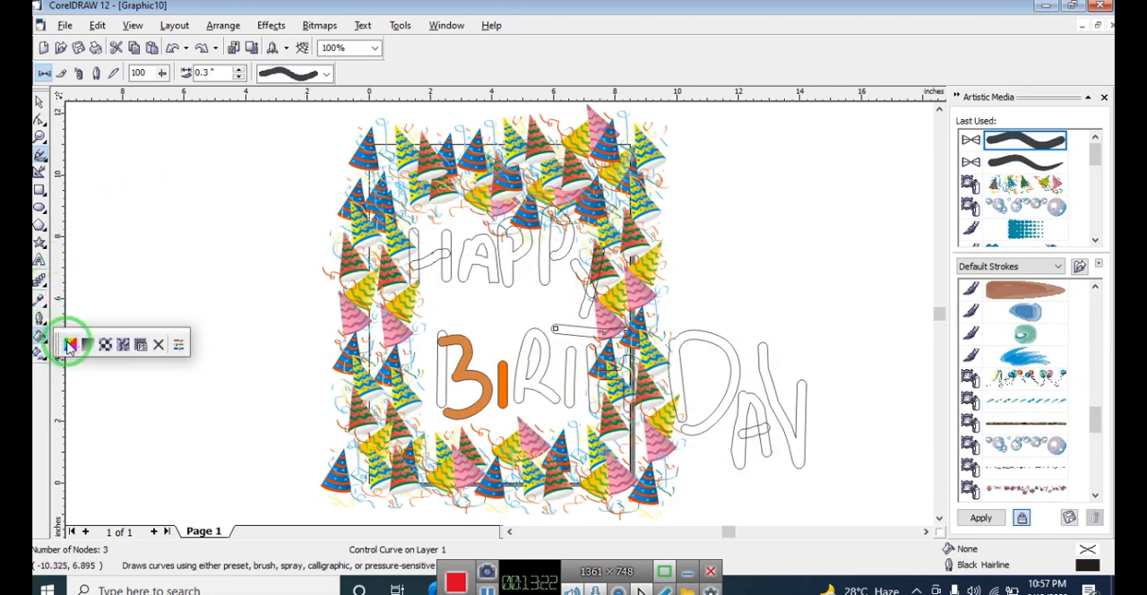
click(70, 346)
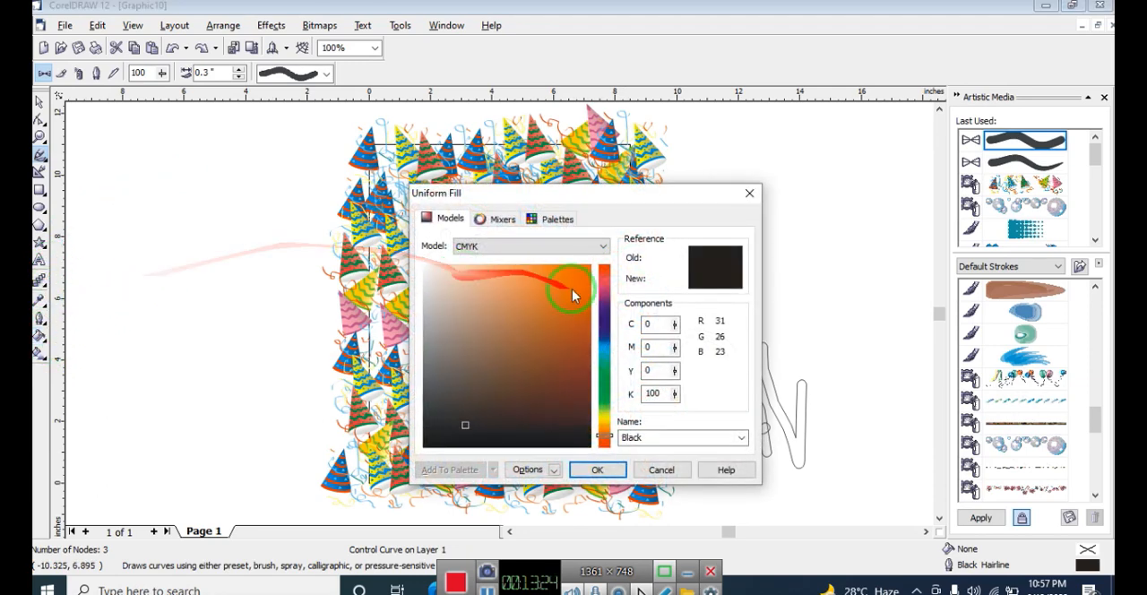
click(605, 267)
click(602, 470)
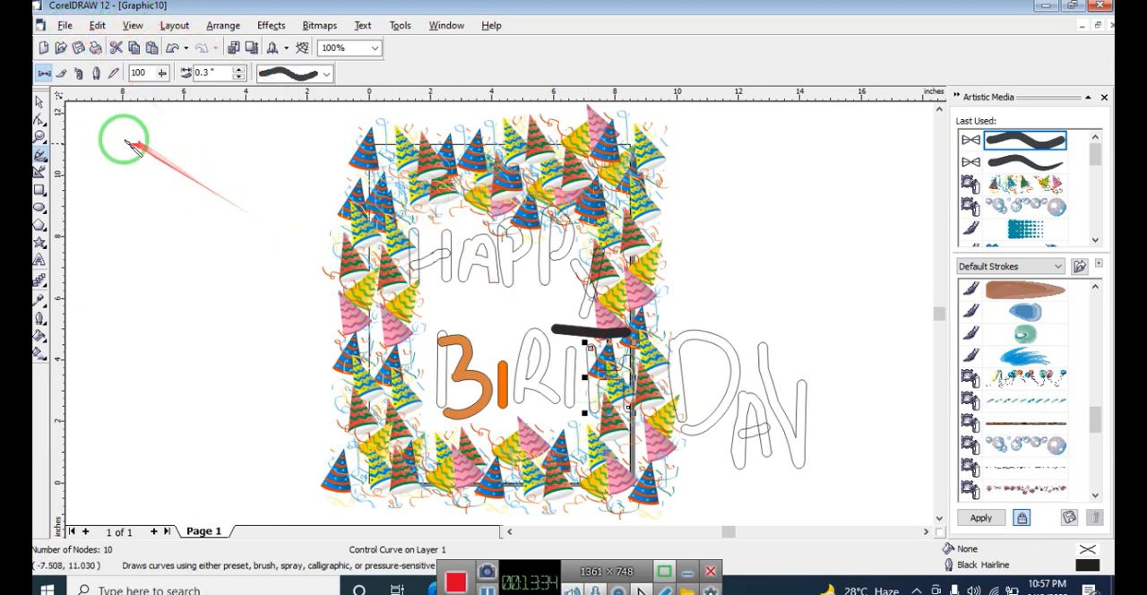
Step: Spray two rows of mushrooms beside the page's left edge using the Artistic Media sprayer's mushroom spraylist
click(79, 73)
click(344, 74)
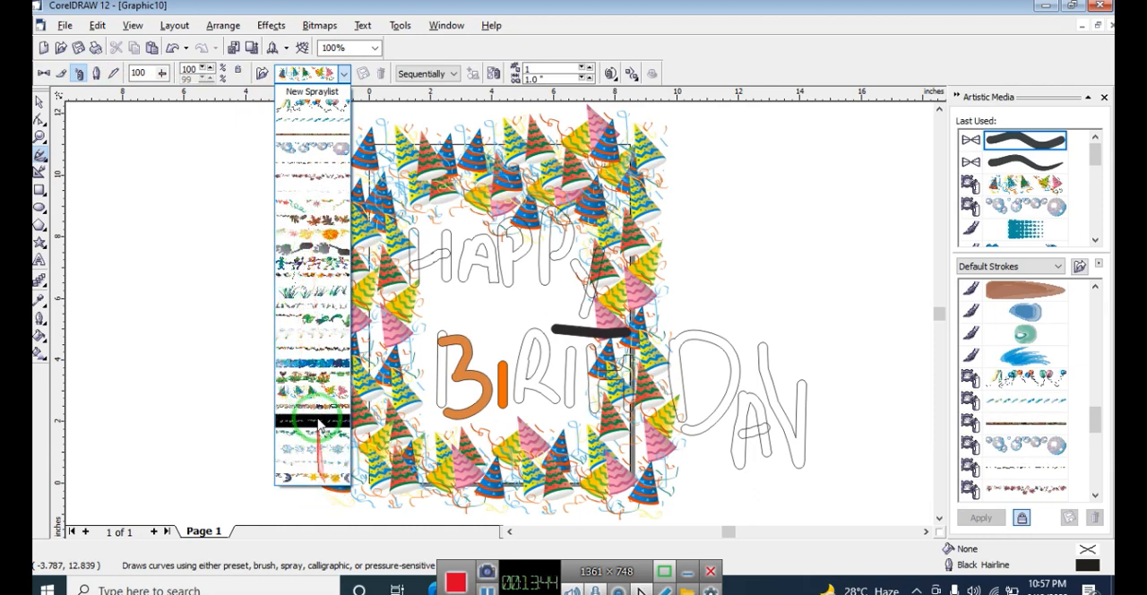
click(321, 380)
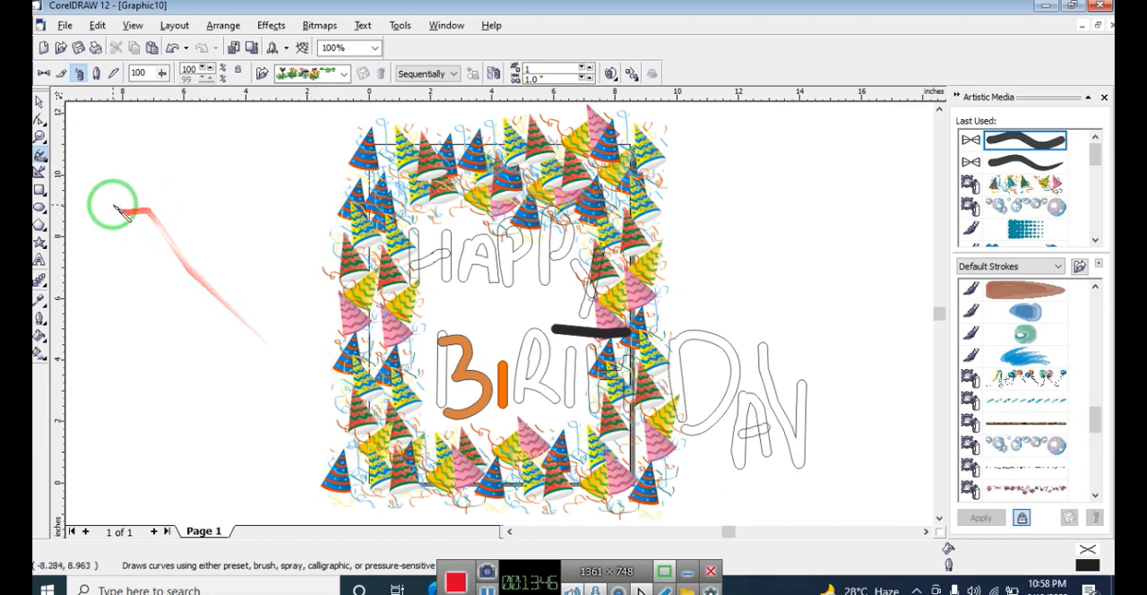
drag(110, 205, 287, 216)
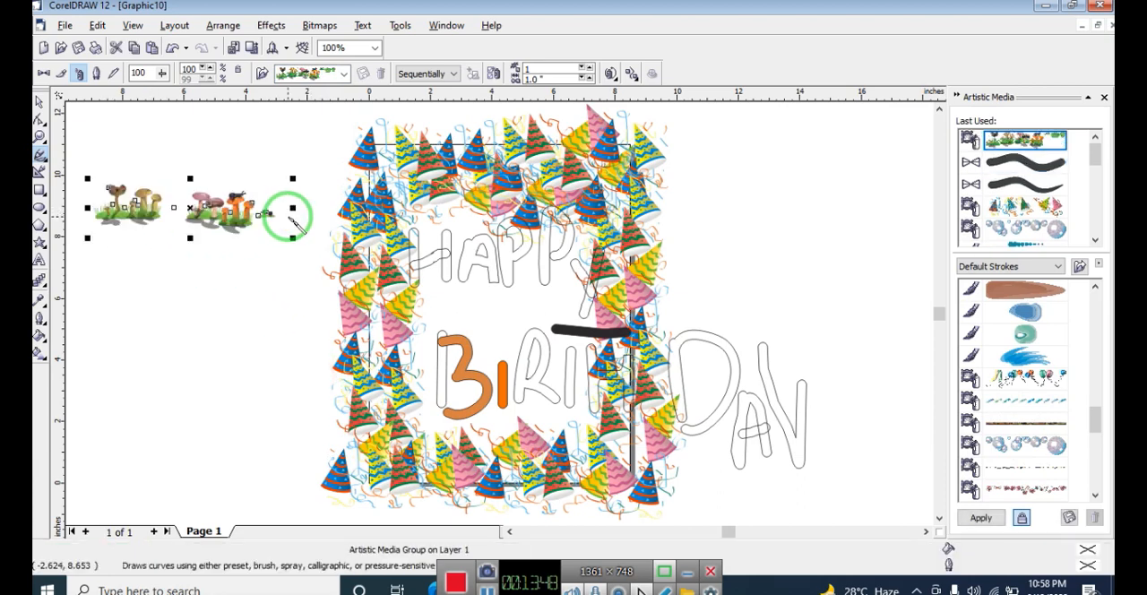
drag(110, 274, 280, 281)
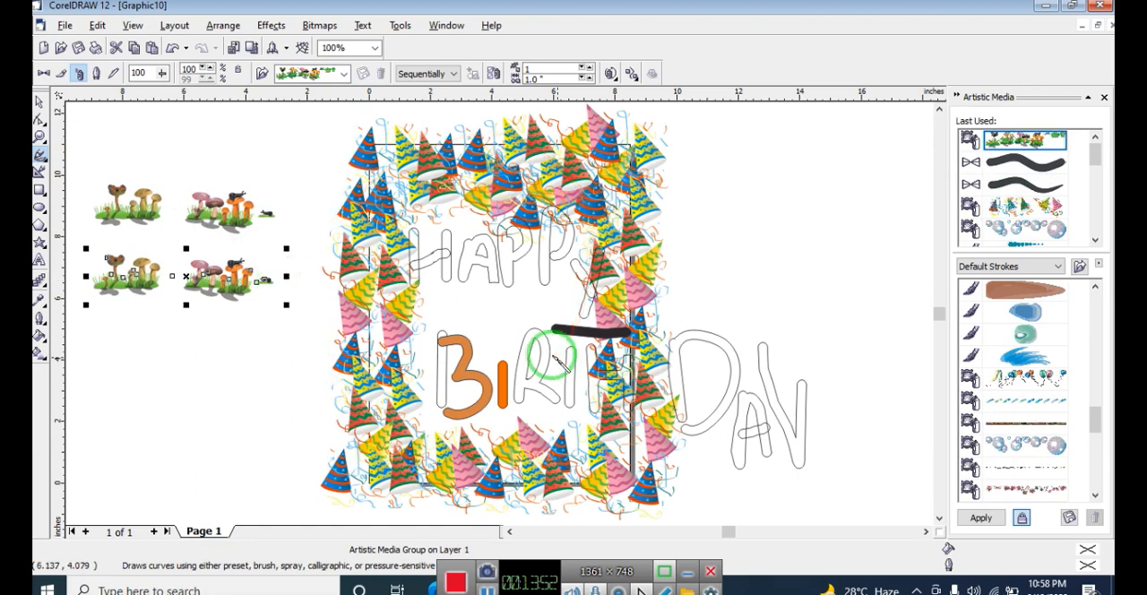
Step: Apply the fireworks spray to the lower mushroom row and spray another fireworks stroke beyond the page's upper right corner
click(1097, 446)
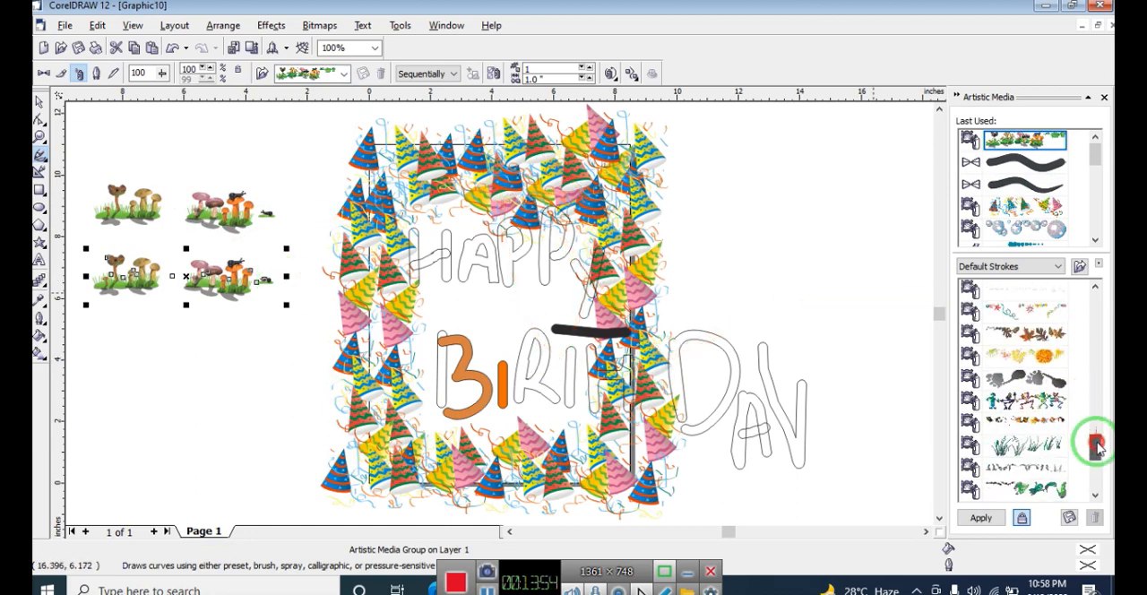
click(1025, 357)
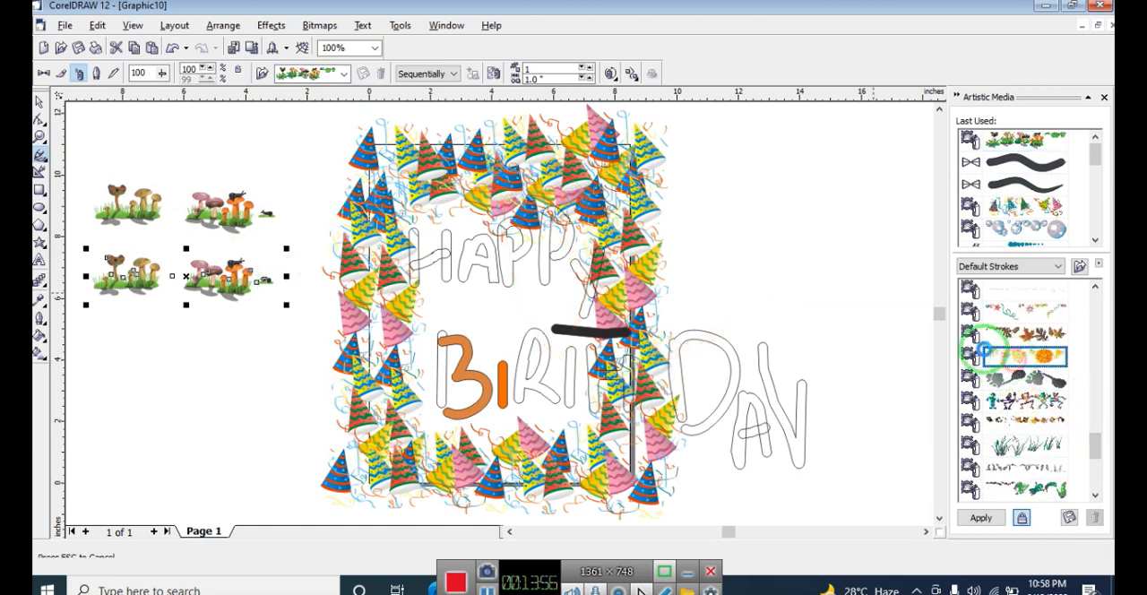
drag(714, 197, 883, 190)
Step: Change the fireworks stroke right of the page to the coloured stones spray and draw another stones stroke below it
click(1095, 474)
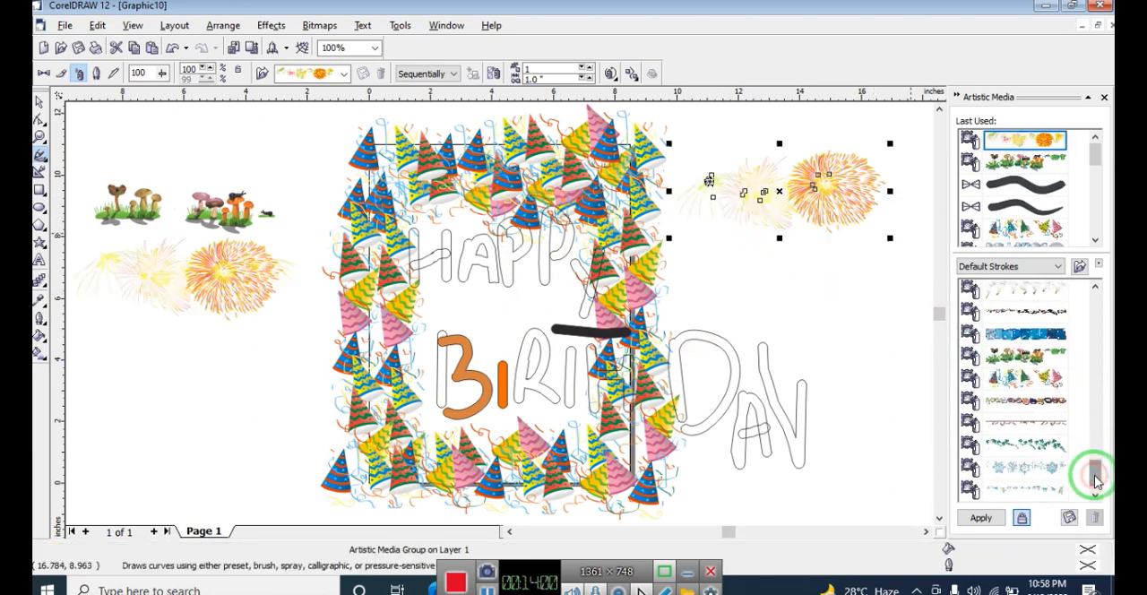
click(1016, 399)
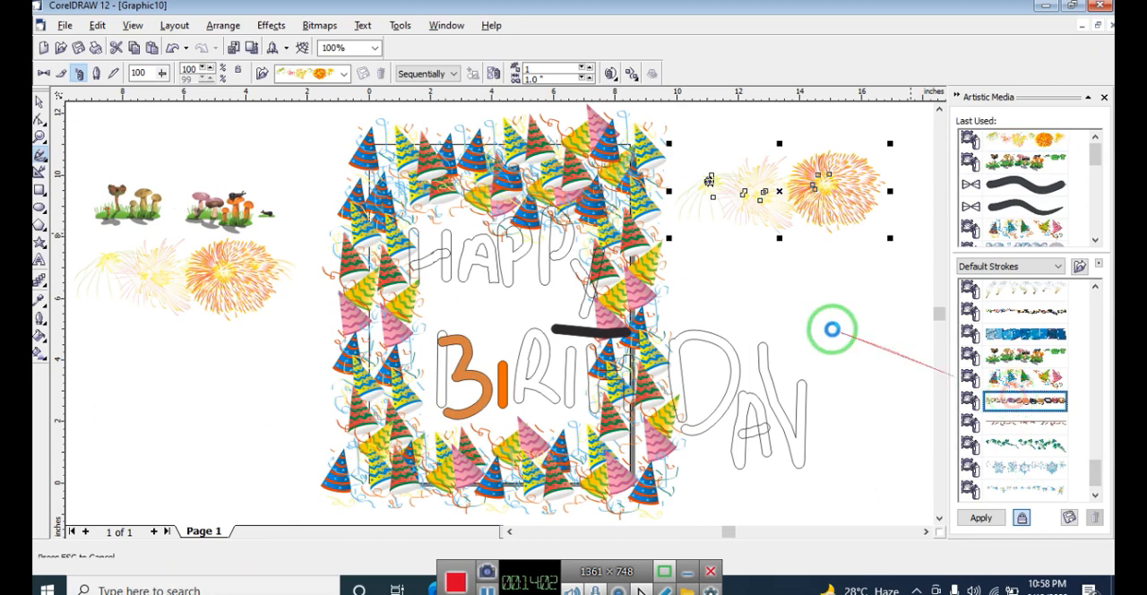
drag(776, 302, 906, 287)
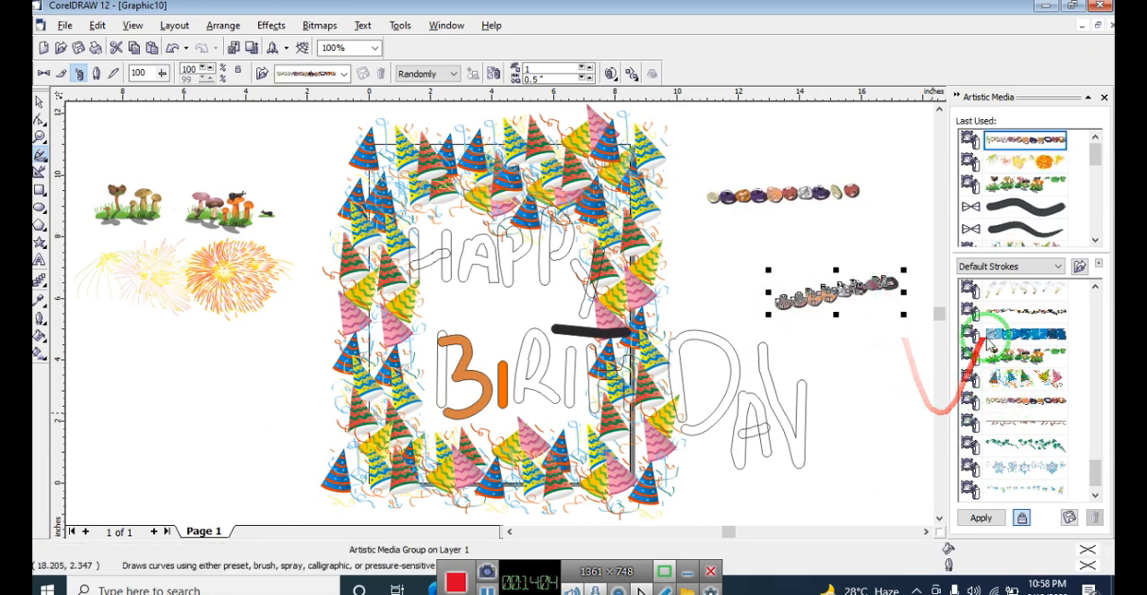
Step: Change the lower stones stroke right of the page to the wrapped candy spray
click(991, 310)
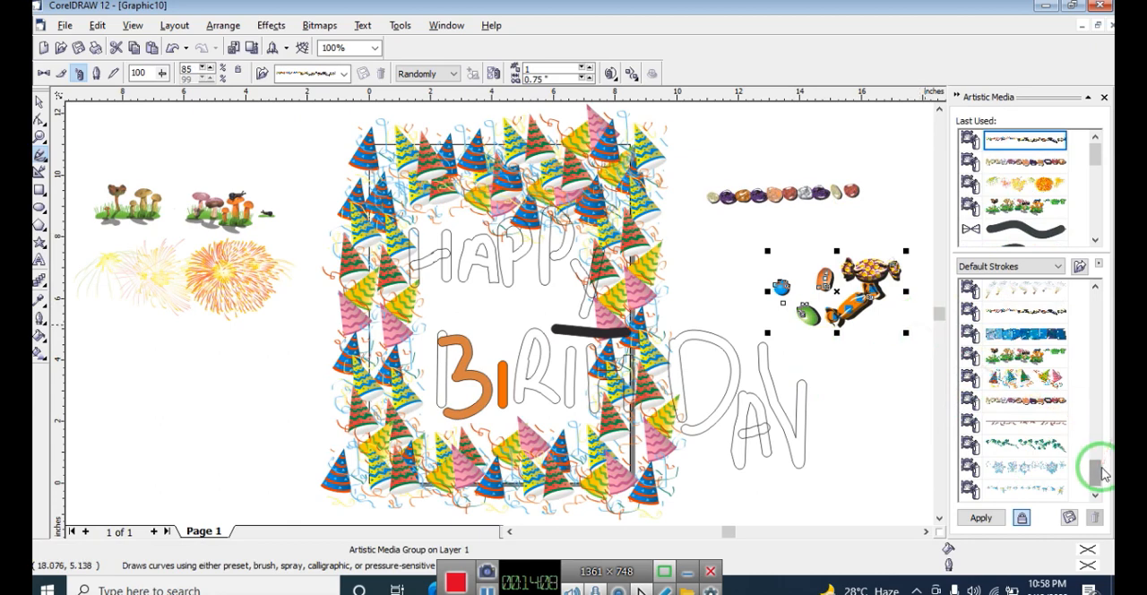
click(1095, 495)
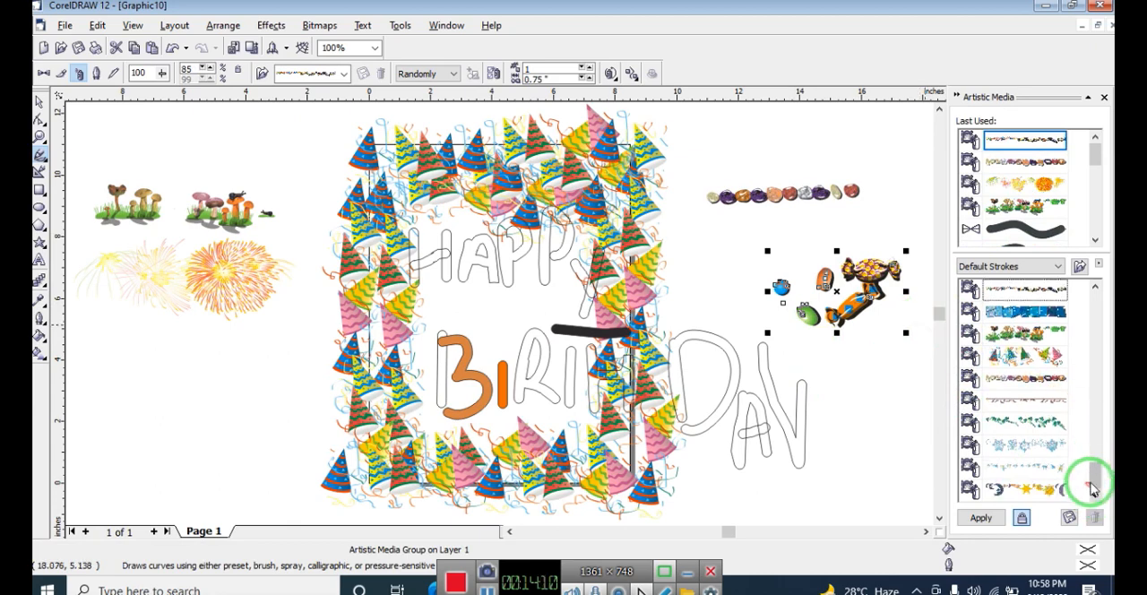
drag(1096, 480, 1095, 419)
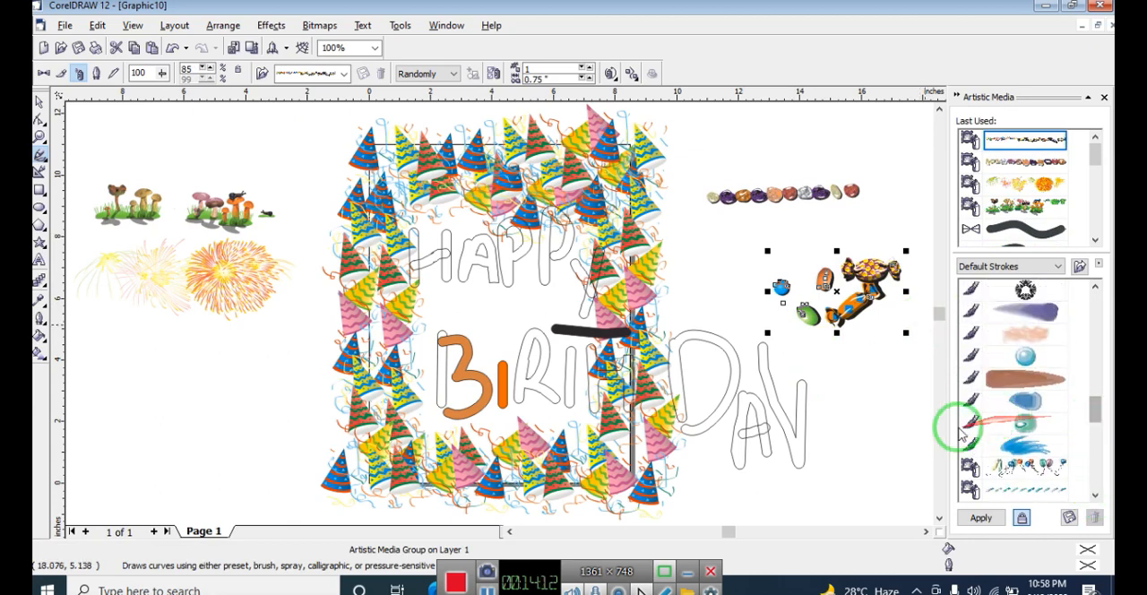
Step: Hand-letter the word HAPPY below the fireworks left of the page with 0.3" calligraphic strokes at a 0.0 degree angle
click(94, 75)
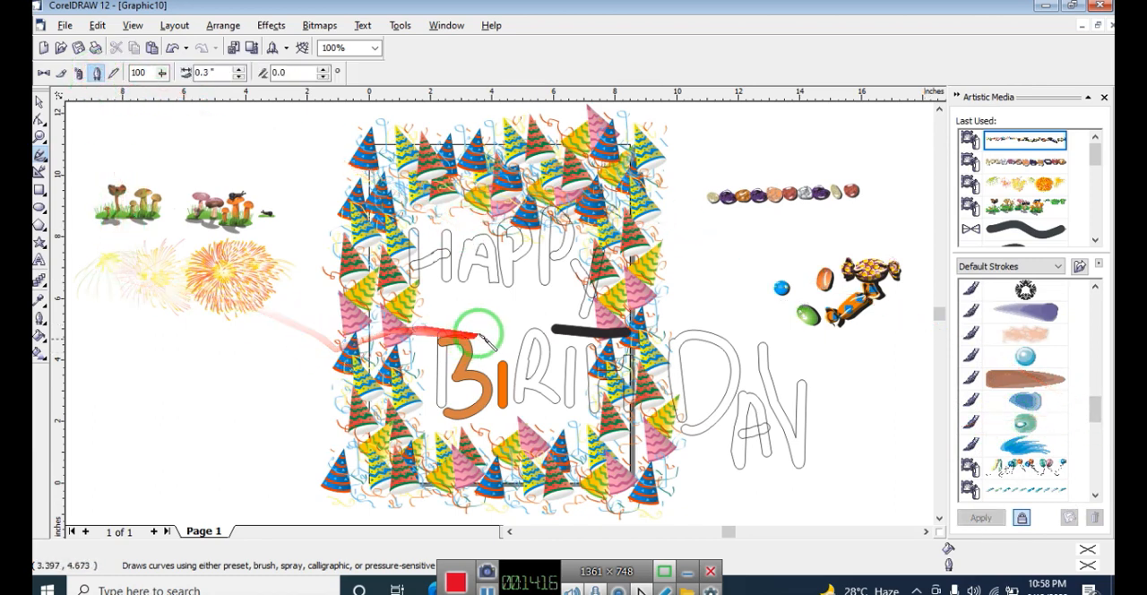
drag(499, 322, 506, 358)
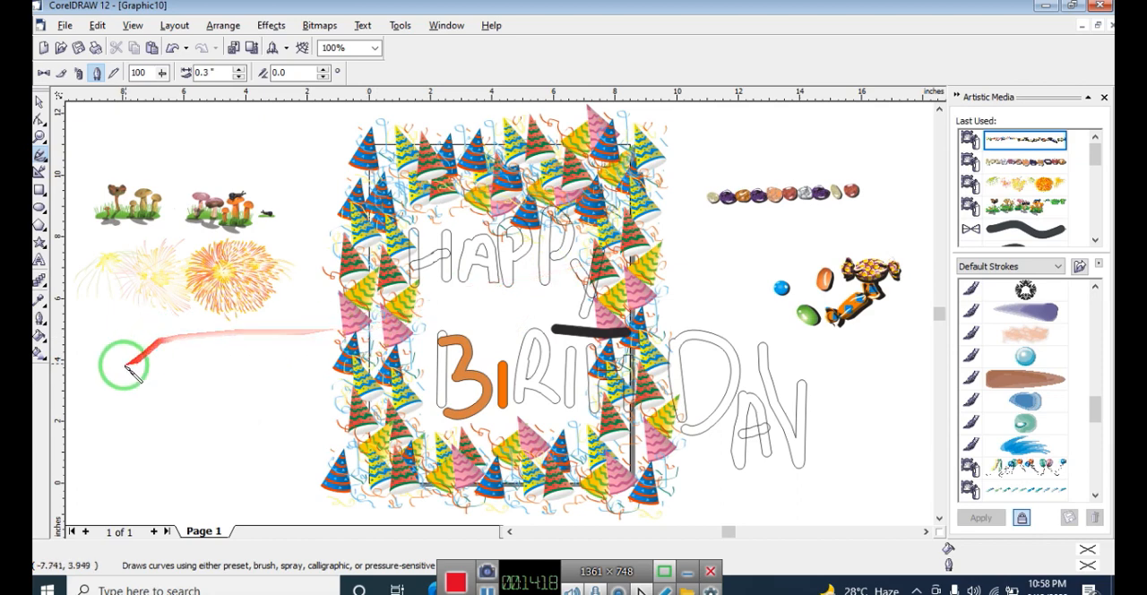
drag(114, 360, 115, 438)
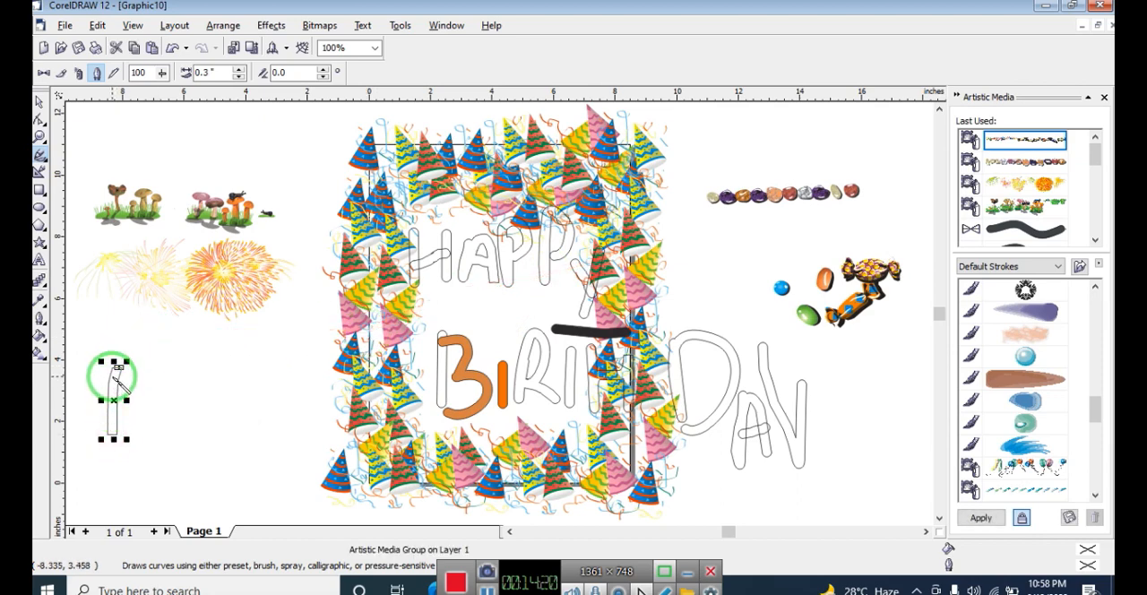
drag(112, 401, 179, 395)
mouse_move(167, 353)
mouse_down()
mouse_move(162, 432)
mouse_move(195, 348)
mouse_move(208, 427)
mouse_move(180, 397)
mouse_move(215, 395)
mouse_up()
drag(222, 359, 226, 427)
mouse_move(224, 358)
mouse_down()
mouse_move(256, 386)
mouse_move(226, 398)
mouse_up()
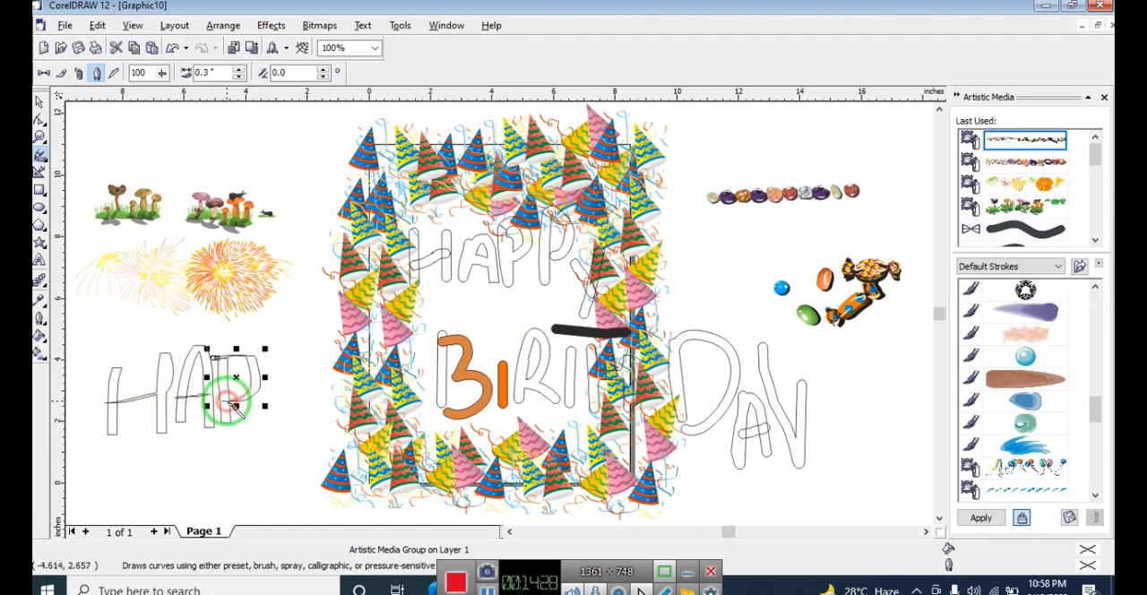
drag(267, 358, 265, 435)
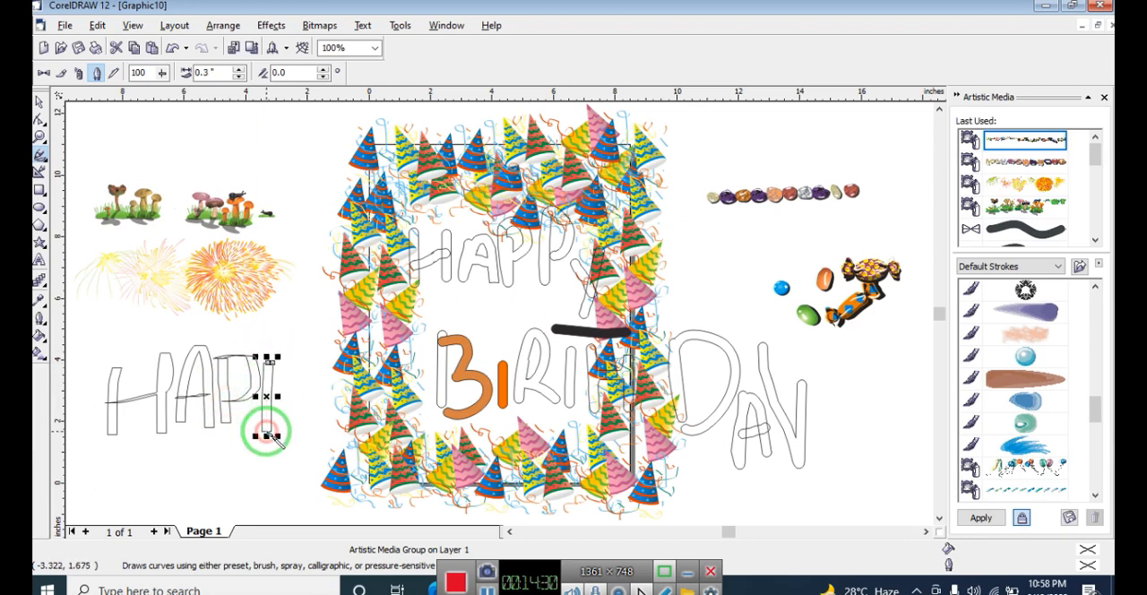
mouse_move(267, 359)
mouse_down()
mouse_move(305, 370)
mouse_move(274, 396)
mouse_up()
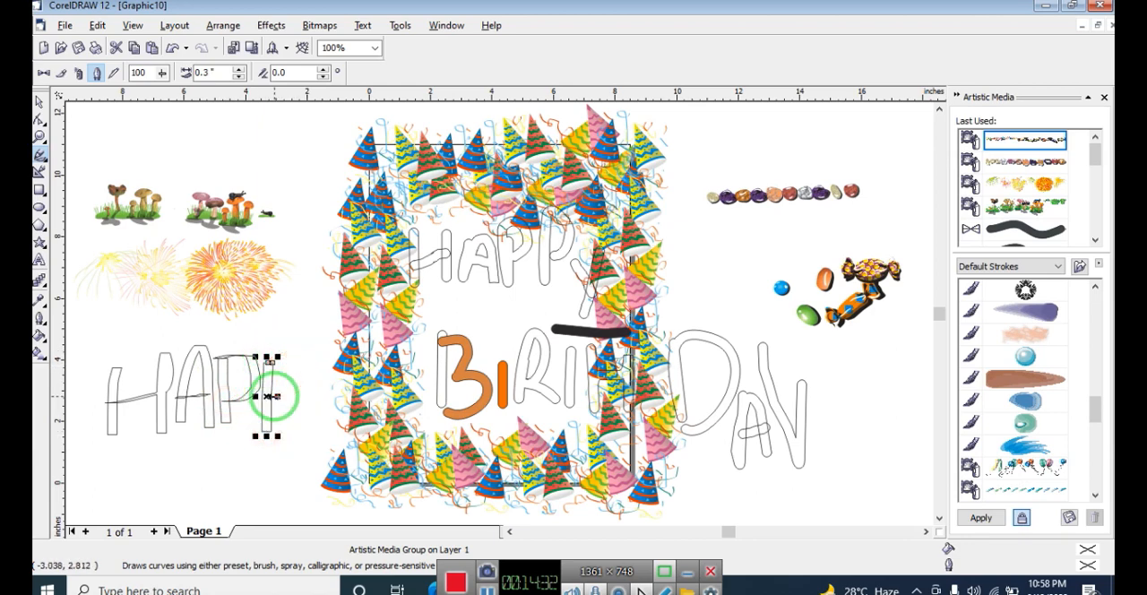
mouse_move(267, 360)
mouse_down()
mouse_move(312, 373)
mouse_move(286, 349)
mouse_move(269, 362)
mouse_move(301, 358)
mouse_move(300, 406)
mouse_move(272, 408)
mouse_up()
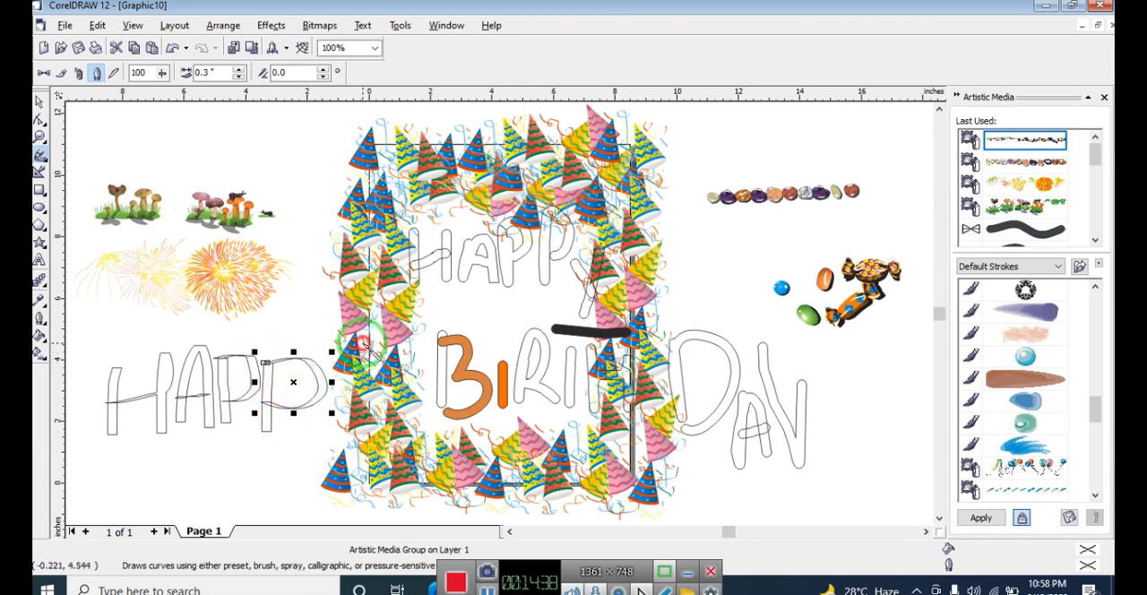
drag(358, 343, 356, 439)
drag(344, 375, 365, 400)
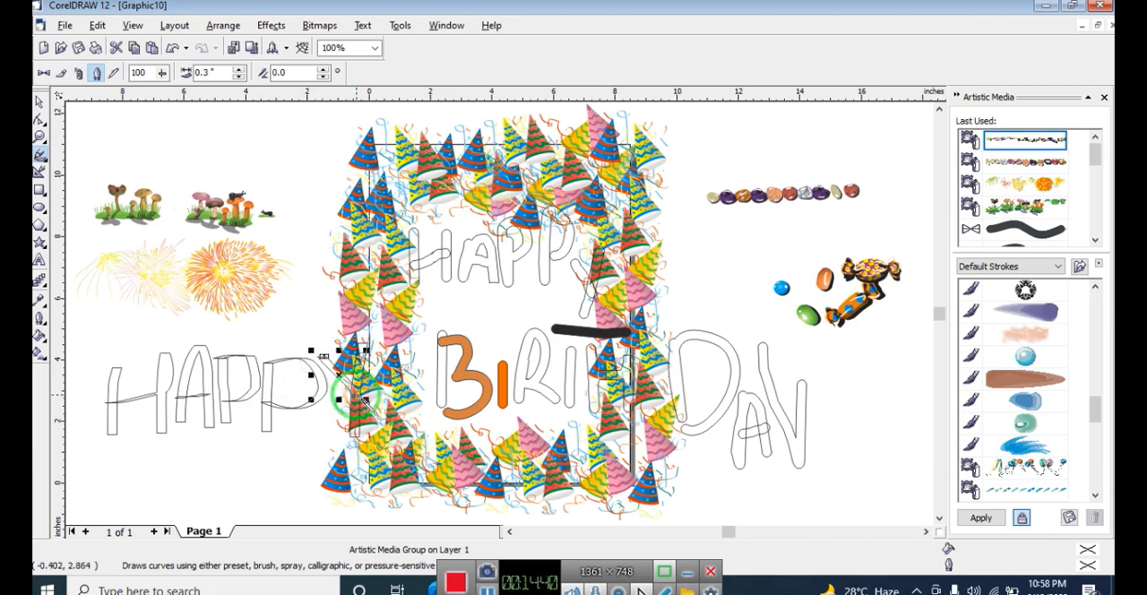
Step: Draw large looping 0.3" pressure strokes over the mushrooms and fireworks, plus a short one across the hat border
click(117, 73)
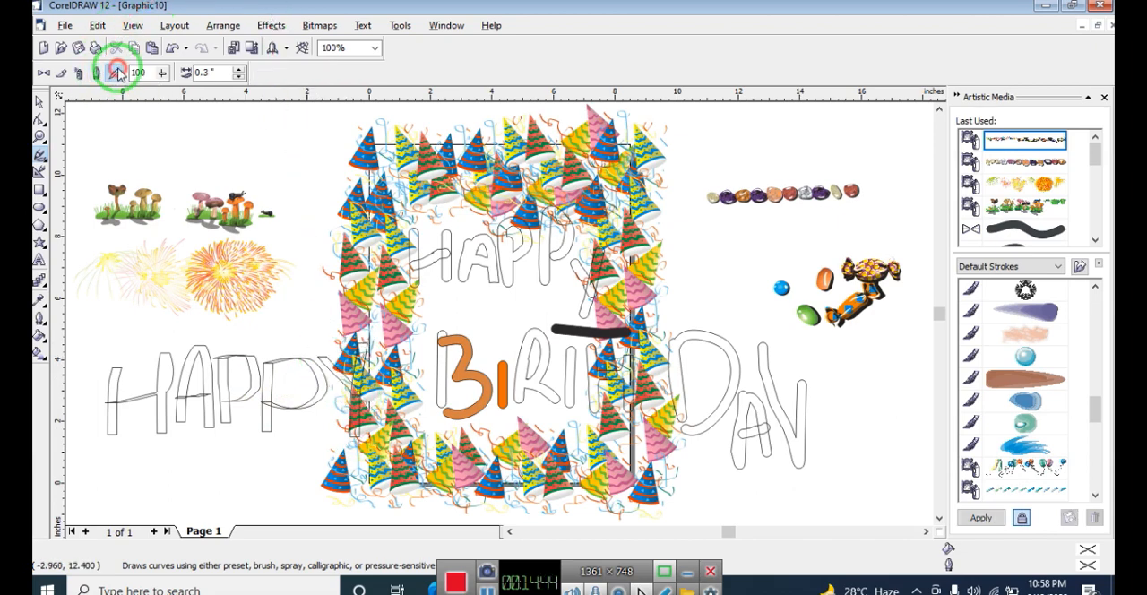
drag(366, 305, 468, 260)
mouse_move(156, 280)
mouse_down()
mouse_move(320, 223)
mouse_move(229, 258)
mouse_up()
mouse_move(198, 174)
mouse_down()
mouse_move(267, 327)
mouse_move(172, 244)
mouse_move(191, 401)
mouse_up()
drag(217, 368, 508, 315)
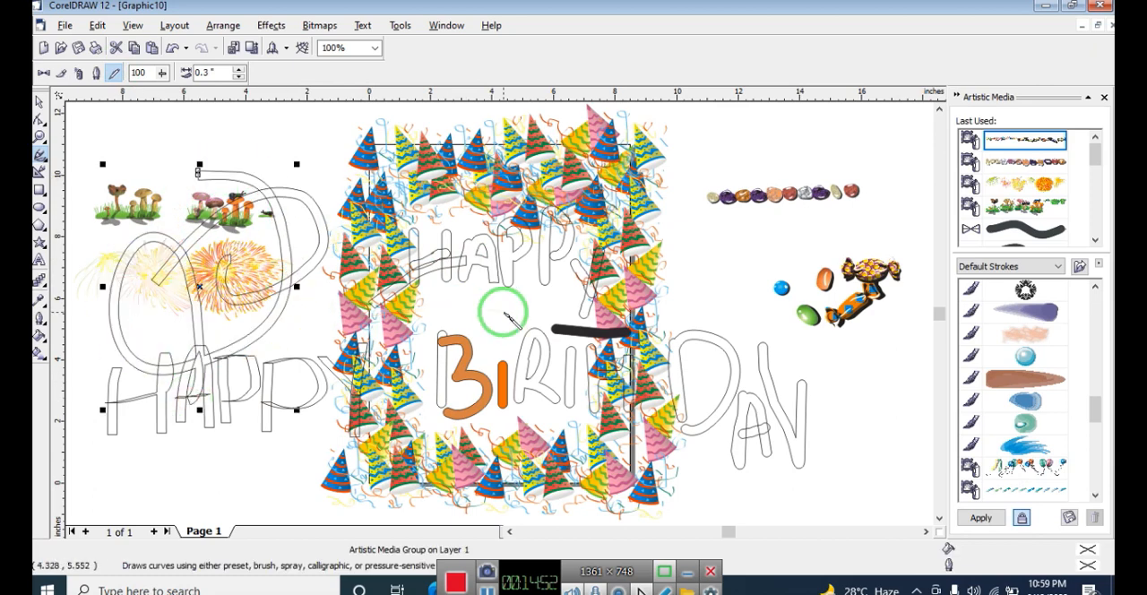
Step: Draw a looped pressure stroke and a straight vertical one to the right of the page, around the end of BIRTHDAY
mouse_move(686, 259)
mouse_down()
mouse_move(722, 301)
mouse_move(756, 293)
mouse_move(753, 403)
mouse_up()
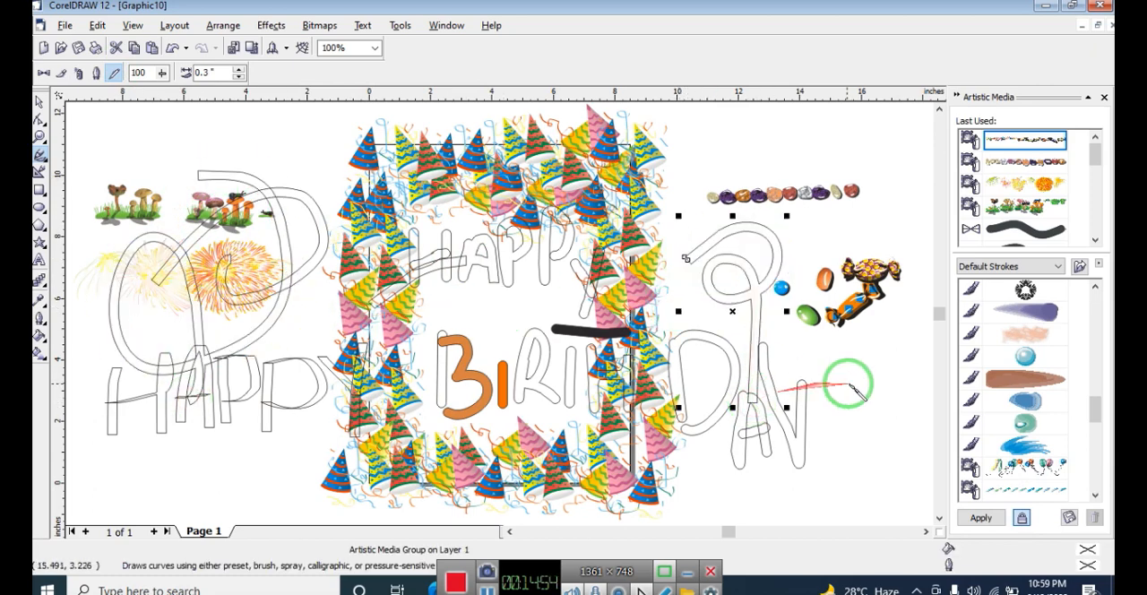
mouse_move(853, 389)
mouse_down()
mouse_move(922, 420)
mouse_move(862, 431)
mouse_up()
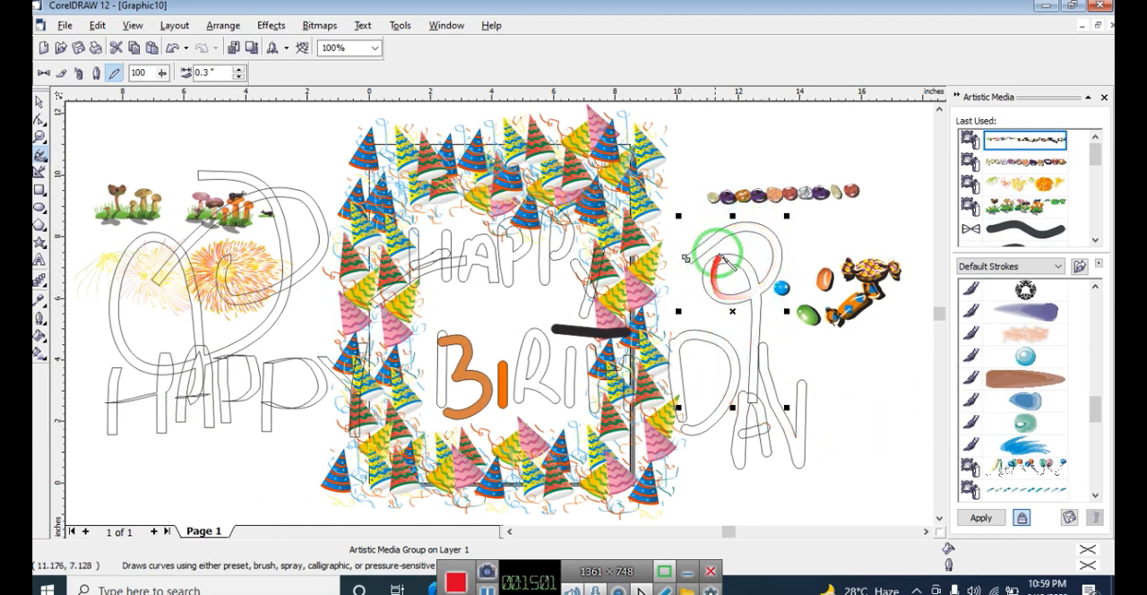
drag(818, 375, 819, 469)
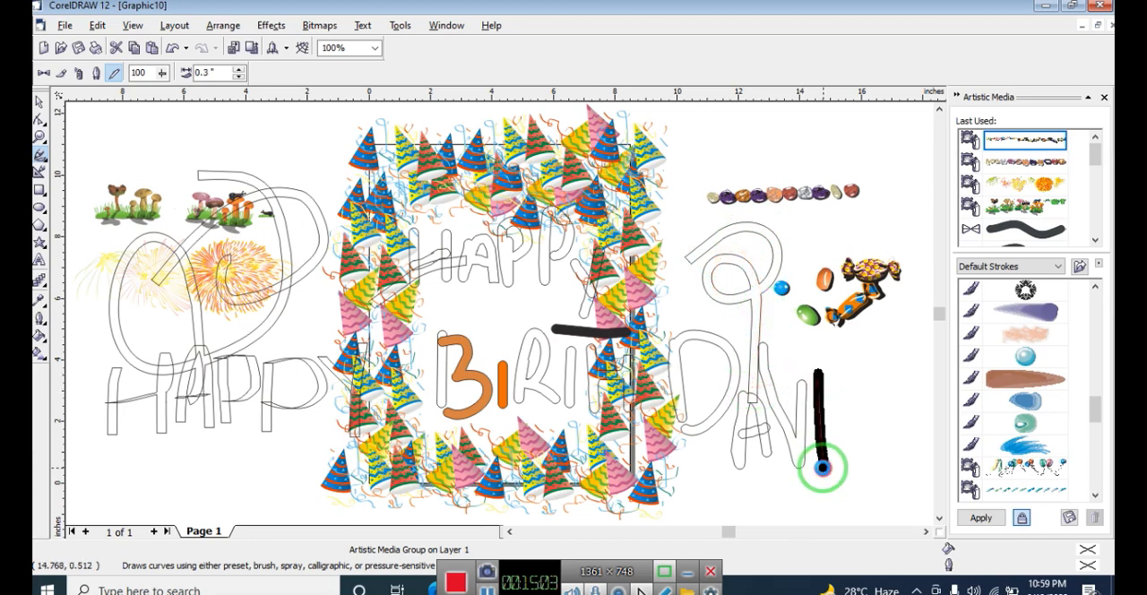
Step: Complete an H beside the N right of the page with 0.3" pressure strokes, then try an A next to it and undo the A
mouse_move(821, 427)
mouse_down()
mouse_move(862, 420)
mouse_move(867, 387)
mouse_move(877, 471)
mouse_up()
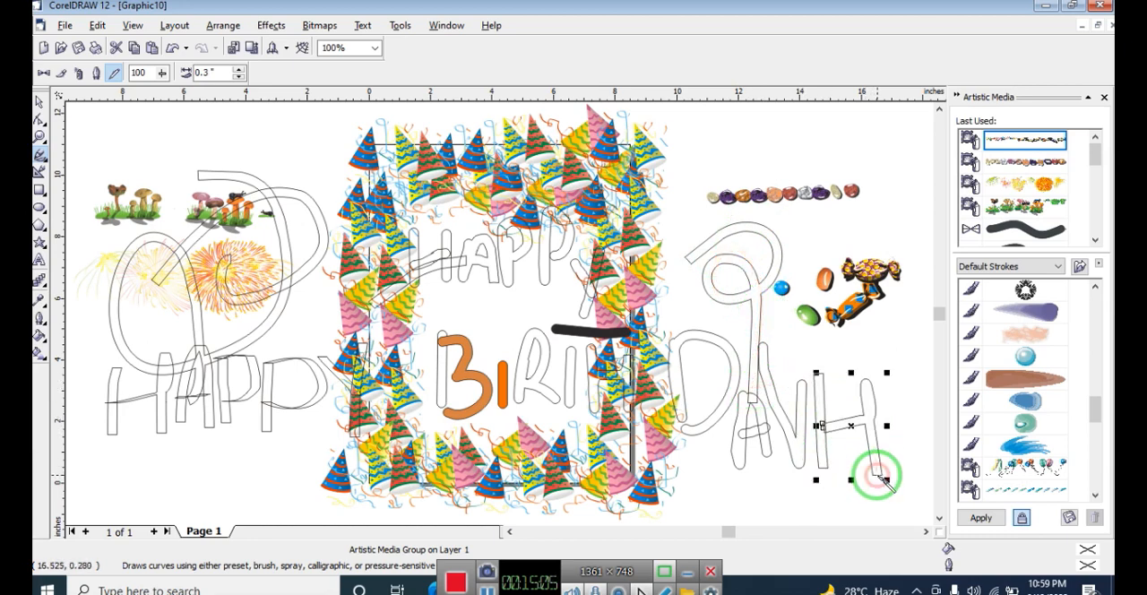
mouse_move(885, 380)
mouse_down()
mouse_move(890, 467)
mouse_move(881, 375)
mouse_move(916, 407)
mouse_move(925, 442)
mouse_up()
mouse_move(856, 422)
mouse_down()
mouse_move(880, 407)
mouse_move(886, 365)
mouse_move(904, 475)
mouse_up()
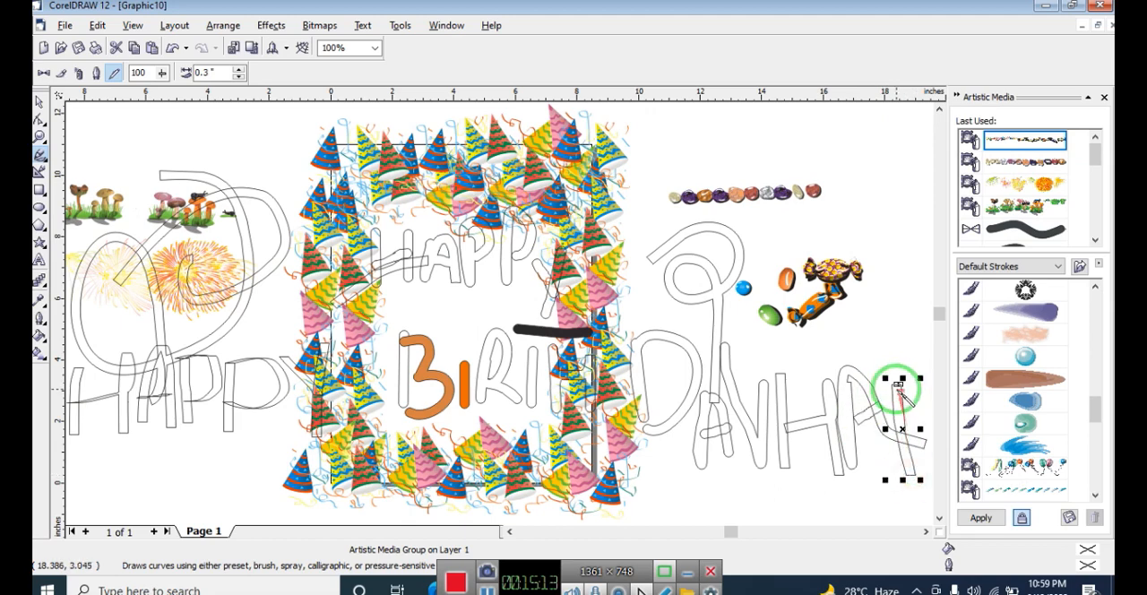
mouse_move(897, 384)
mouse_down()
mouse_move(933, 403)
mouse_move(916, 438)
mouse_up()
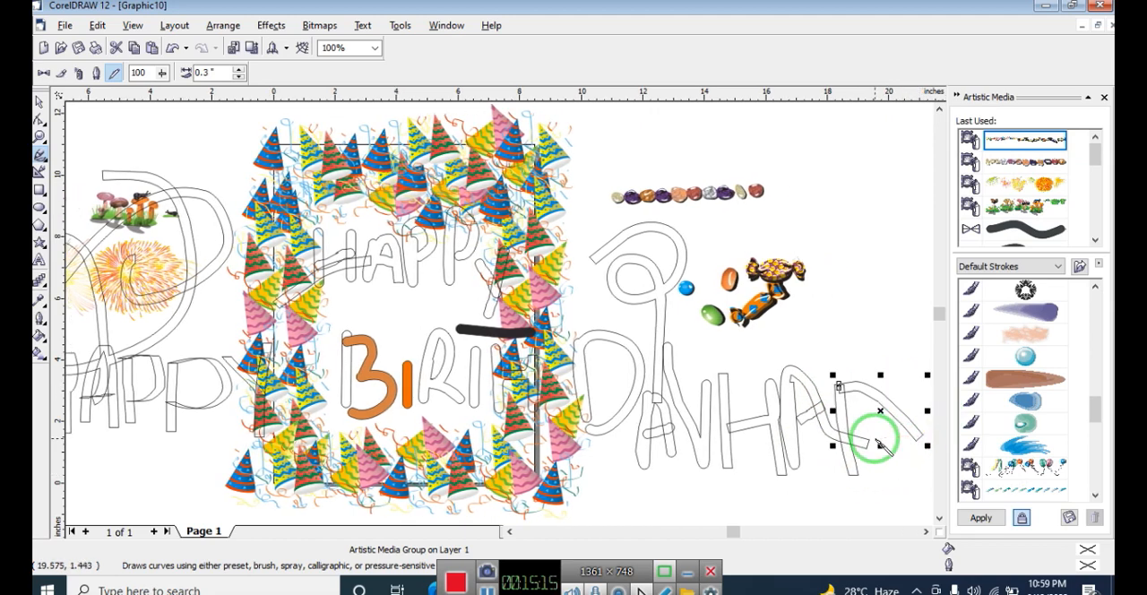
key(ctrl+z)
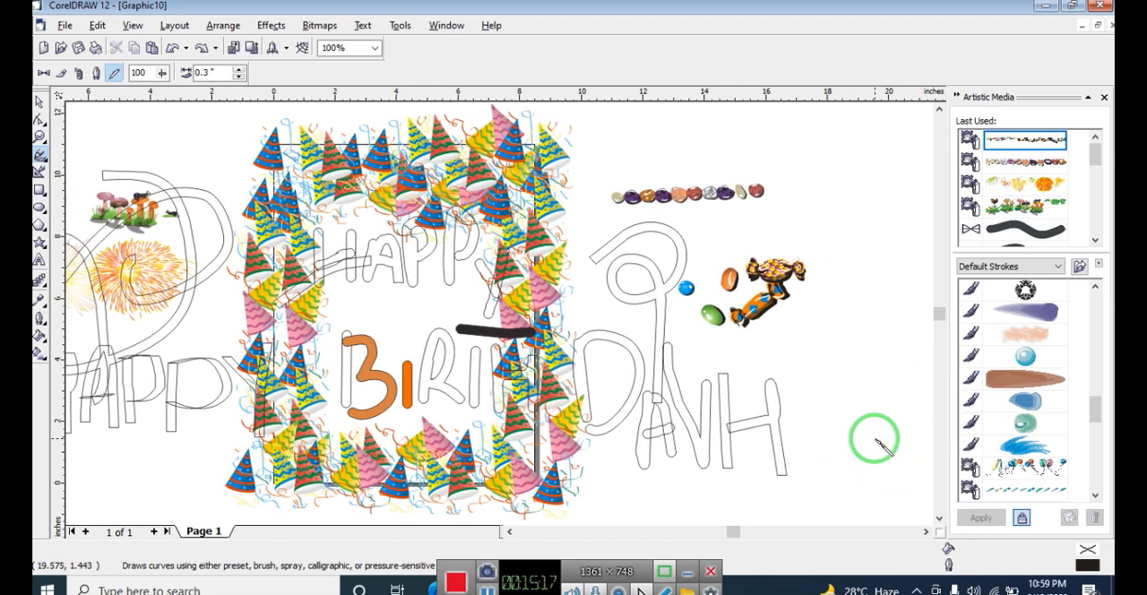
Step: Draw an A with pressure strokes next to the H, then draw a large loop around both letters
mouse_move(791, 392)
mouse_down()
mouse_move(802, 464)
mouse_move(799, 391)
mouse_move(839, 454)
mouse_move(816, 445)
mouse_move(809, 421)
mouse_move(836, 412)
mouse_up()
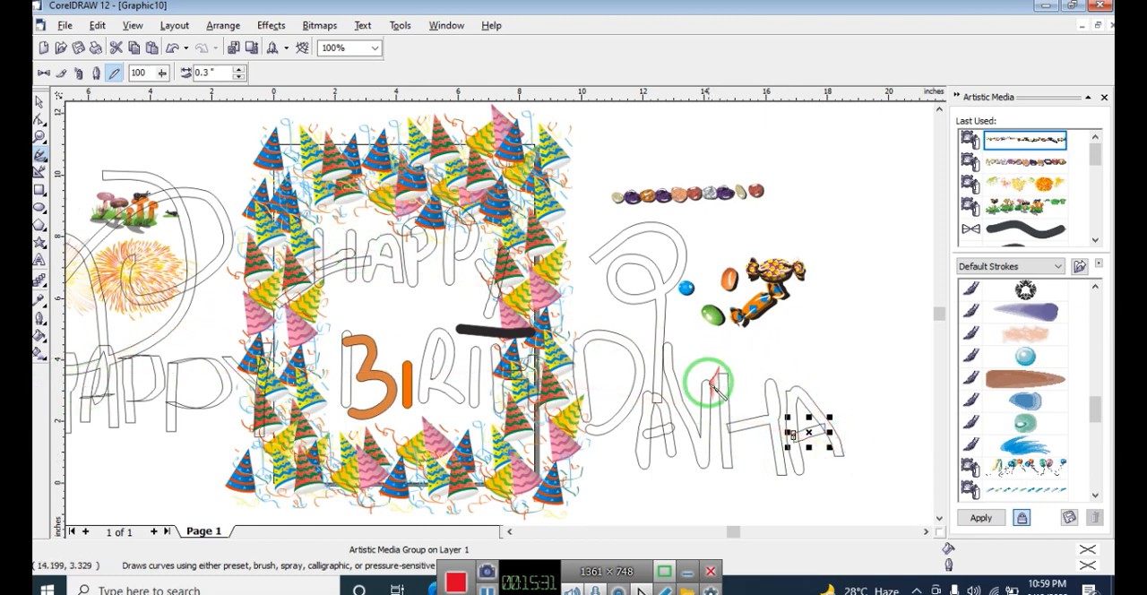
mouse_move(724, 313)
mouse_down()
mouse_move(744, 314)
mouse_move(879, 487)
mouse_move(697, 417)
mouse_move(726, 319)
mouse_up()
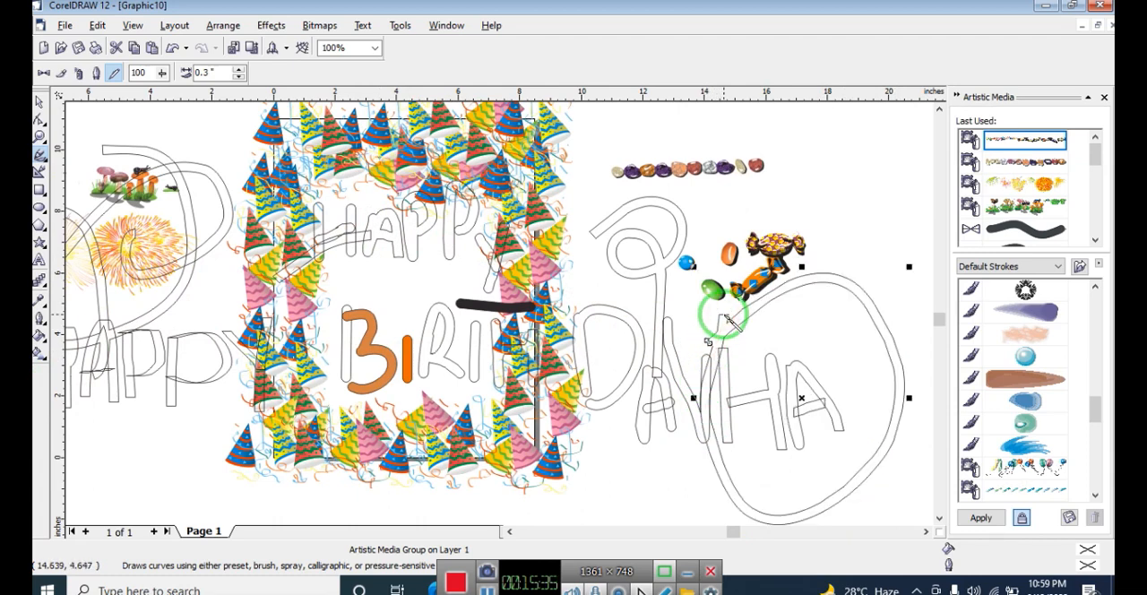
Step: Switch to the Pen tool and create a new blank document
click(45, 161)
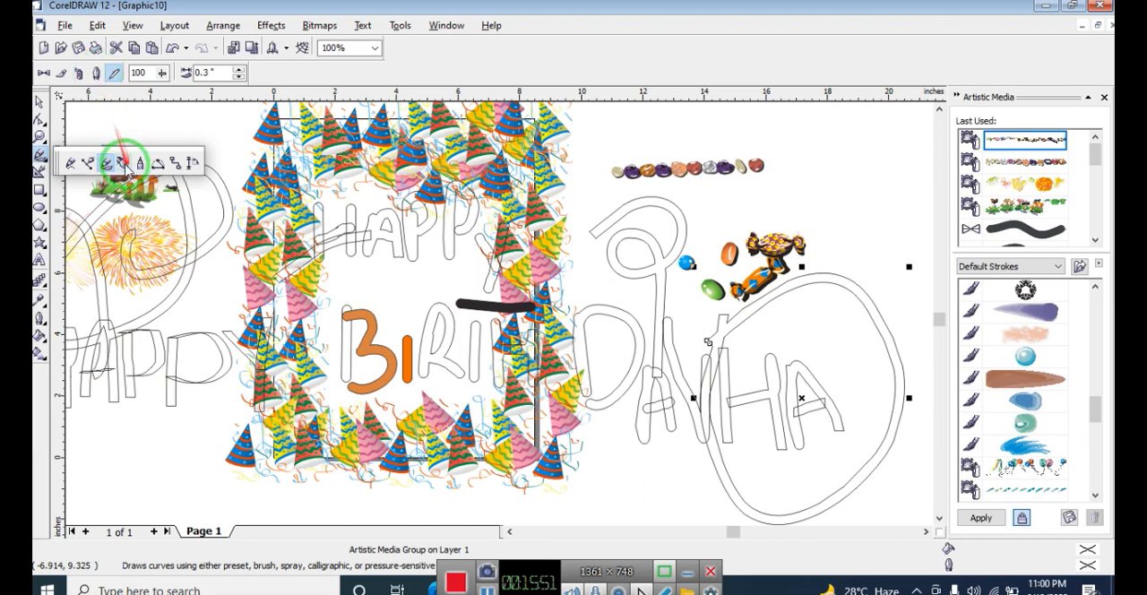
click(124, 164)
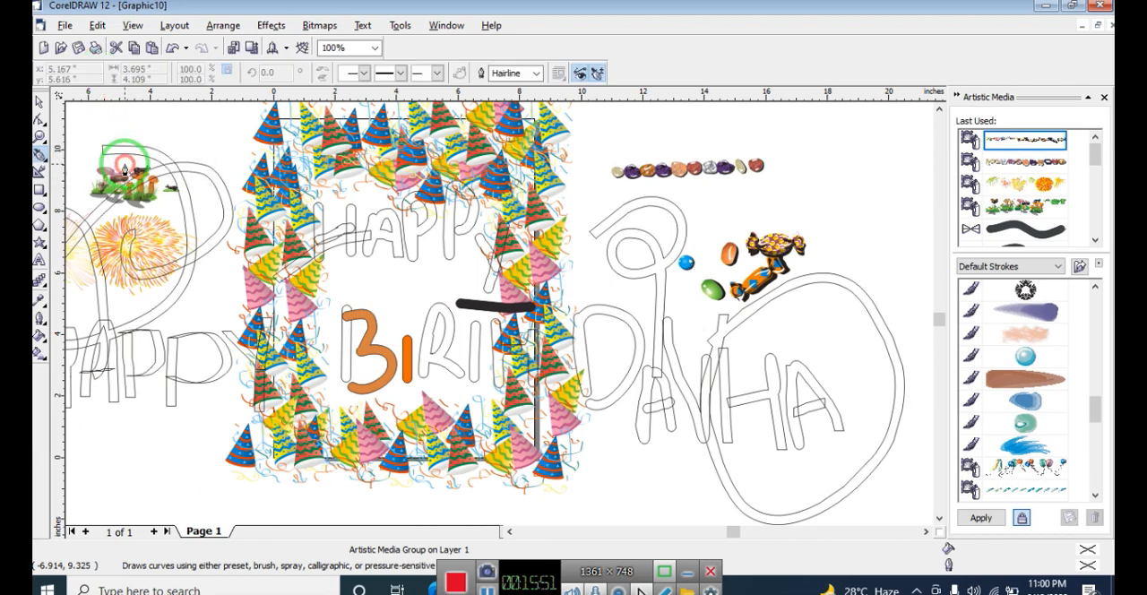
click(64, 26)
click(79, 43)
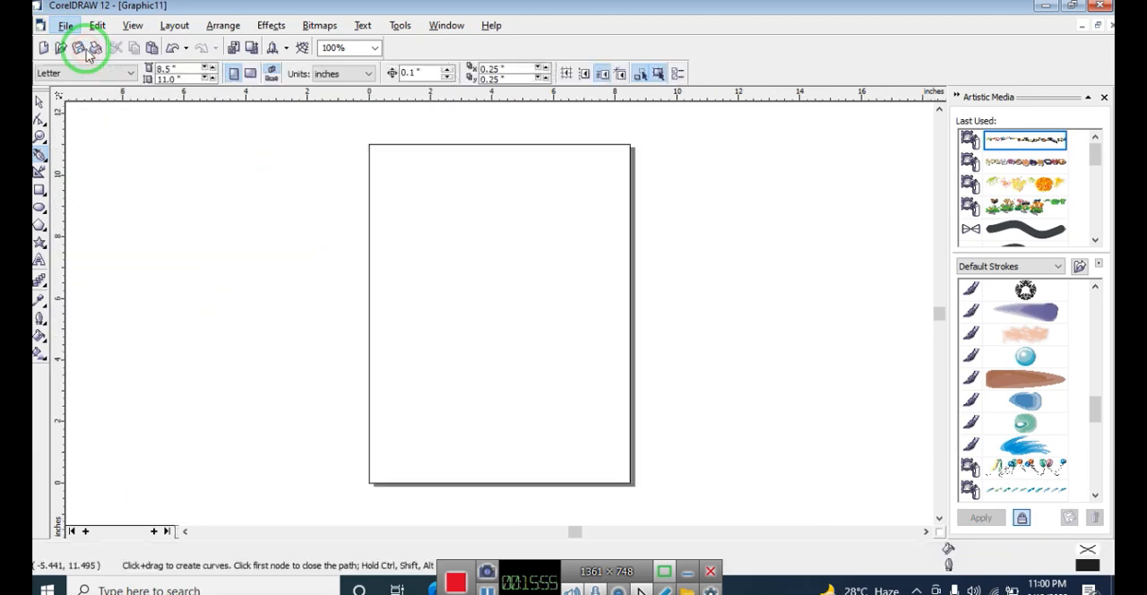
Step: Draw an open Pen path left of the page, one curve followed by two straight segments, about 2.25" wide and 4.03" high
mouse_move(160, 179)
mouse_down()
mouse_move(162, 245)
mouse_move(112, 179)
mouse_move(133, 159)
mouse_move(136, 257)
mouse_move(122, 162)
mouse_move(128, 205)
mouse_up()
click(40, 153)
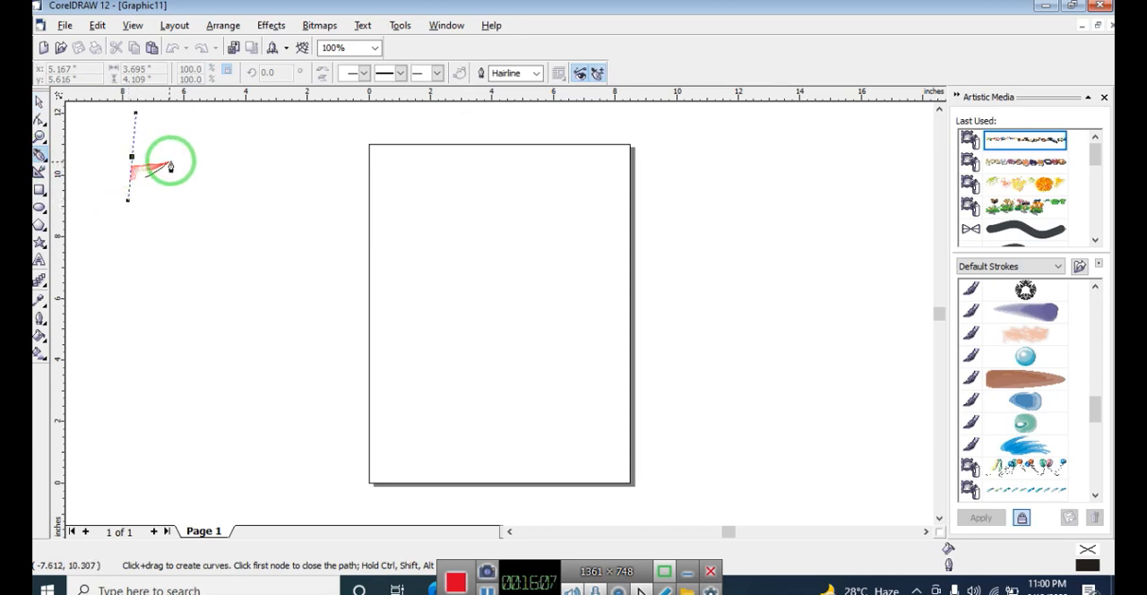
click(198, 211)
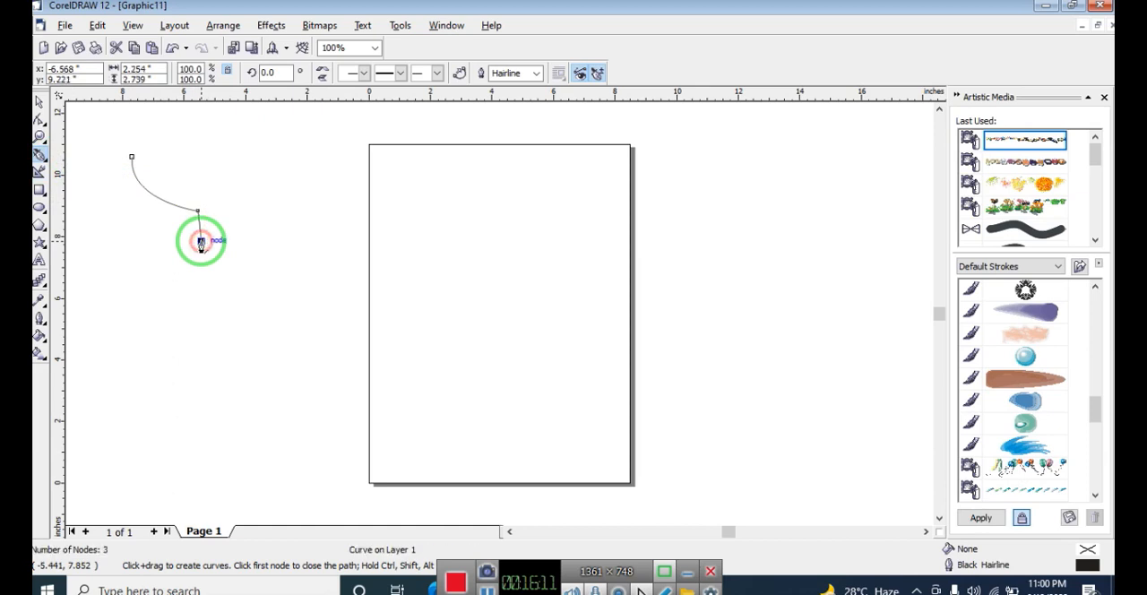
click(151, 280)
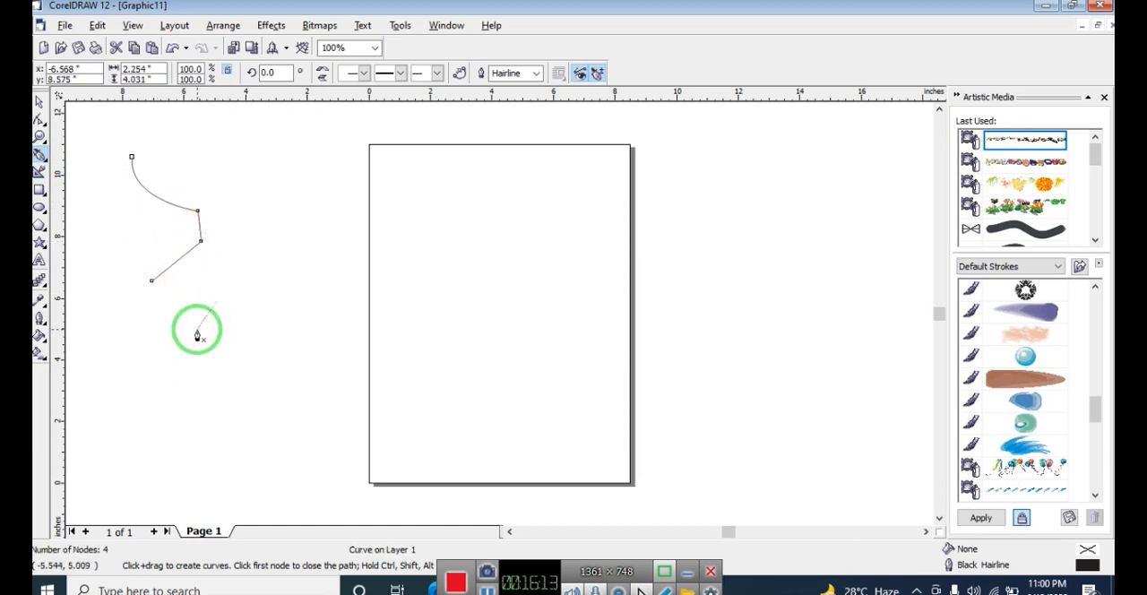
Step: Draw a second Pen path resembling an A with a looped crossbar below the first path, about 4.0" wide and 3.4" high
drag(197, 331, 226, 336)
click(227, 335)
drag(250, 252, 268, 333)
double_click(268, 334)
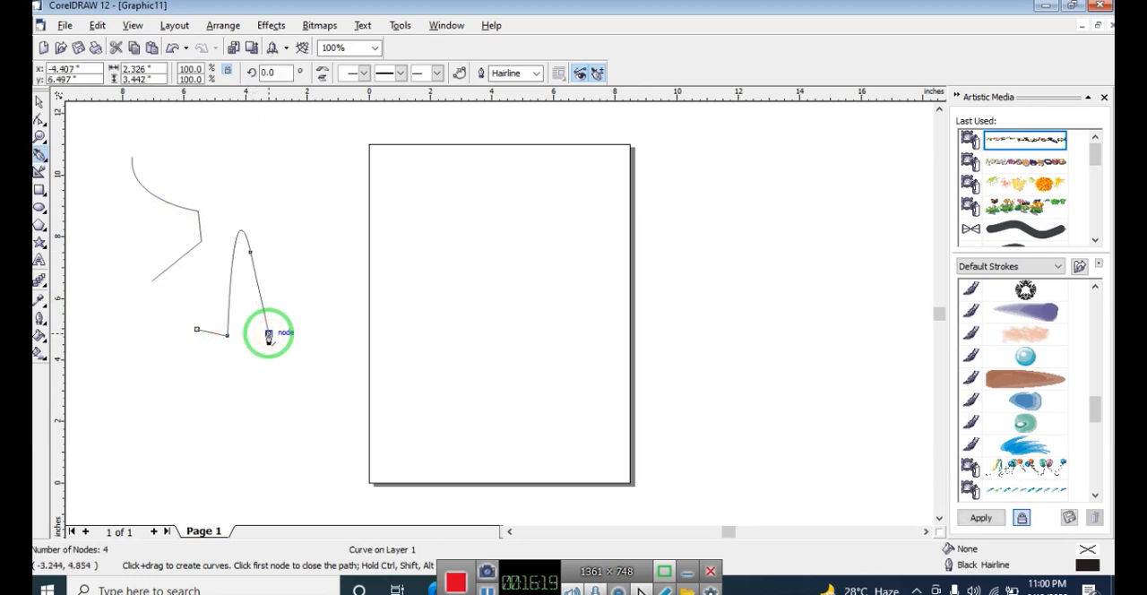
click(228, 301)
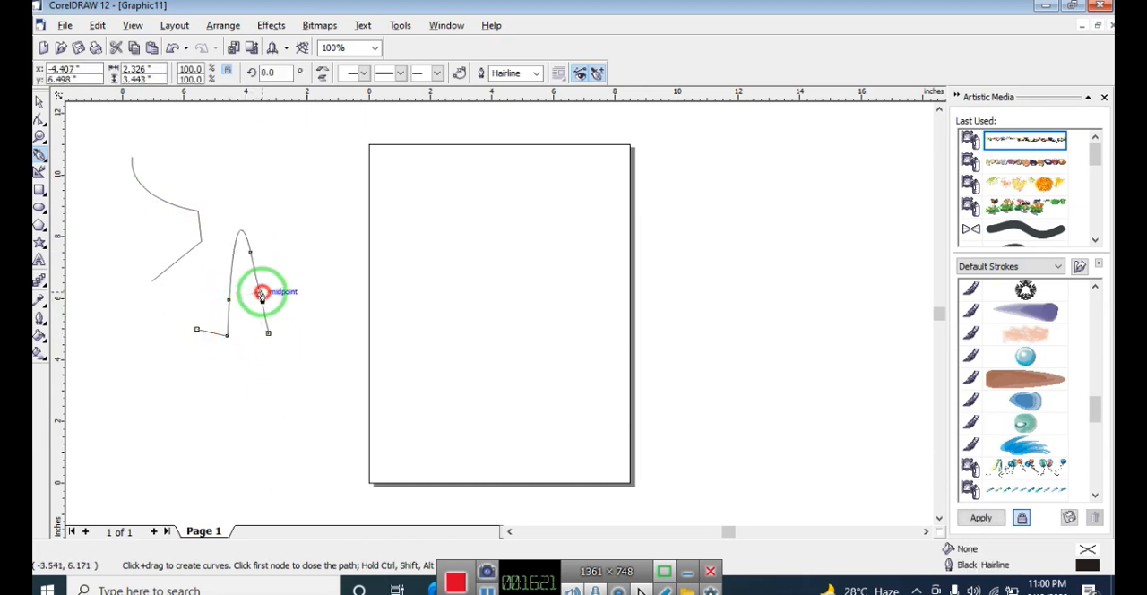
drag(260, 294, 176, 290)
click(175, 290)
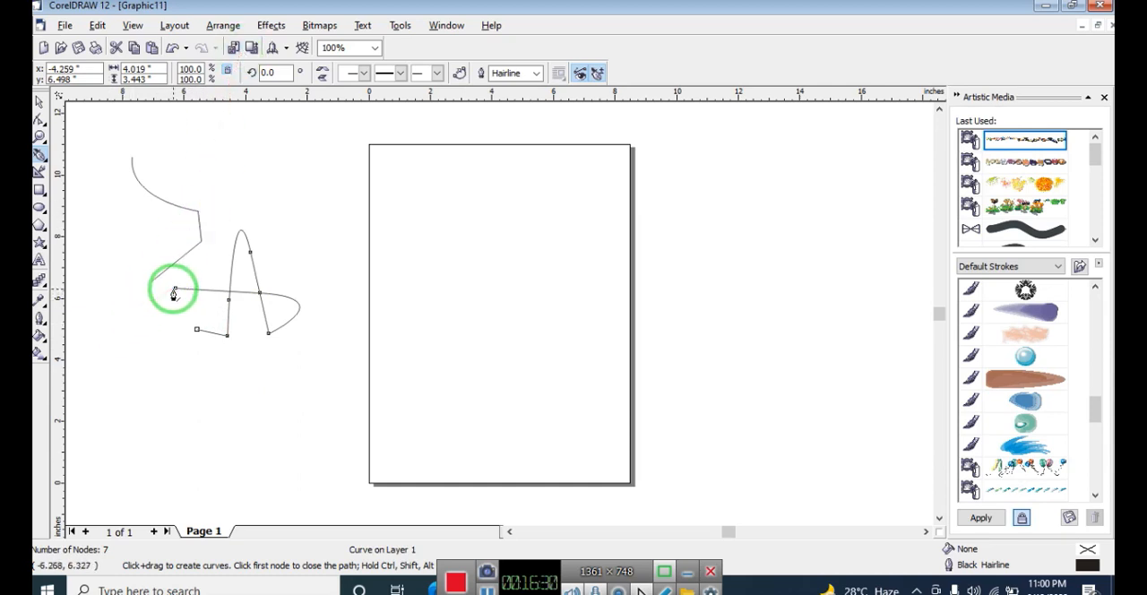
Step: Use the Polyline tool to draw a large looping freehand path across the page, plus separate vertical and zigzag strokes to its right
click(43, 159)
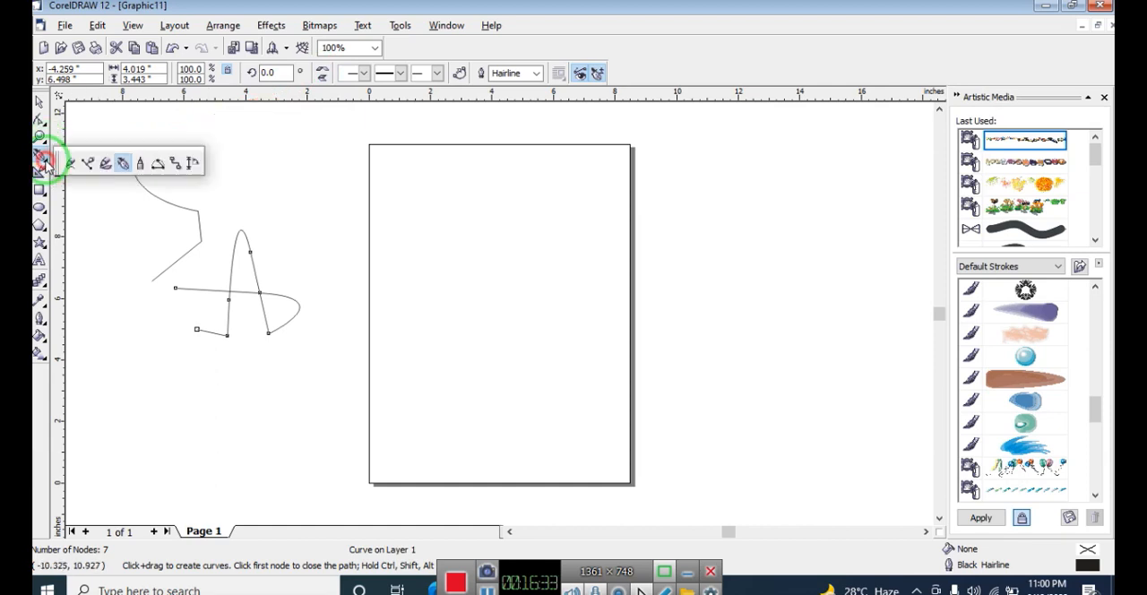
click(138, 167)
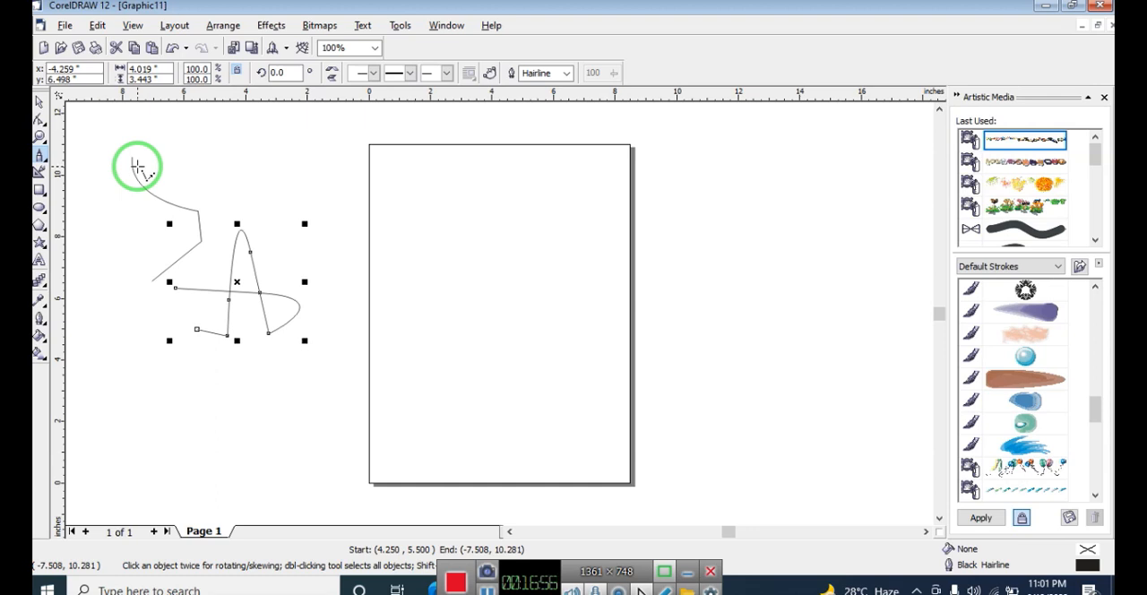
mouse_move(672, 174)
mouse_down()
mouse_move(666, 265)
mouse_move(796, 314)
mouse_move(702, 319)
mouse_move(624, 284)
mouse_move(596, 174)
mouse_move(626, 166)
mouse_move(369, 221)
mouse_move(565, 262)
mouse_move(523, 409)
mouse_move(487, 444)
mouse_move(602, 504)
mouse_move(743, 269)
mouse_move(730, 385)
mouse_up()
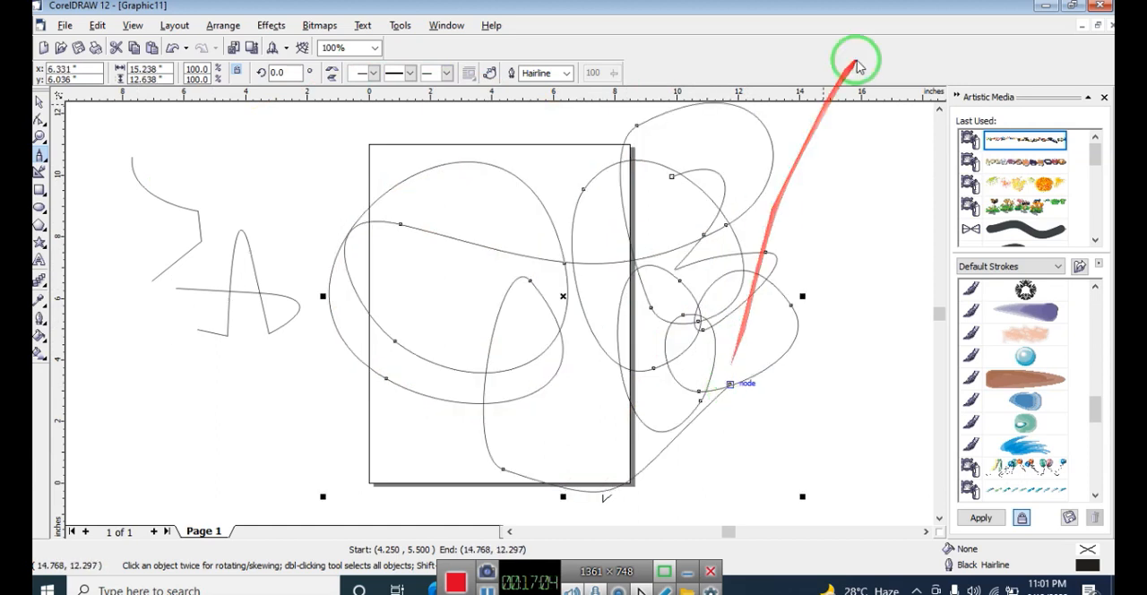
mouse_move(811, 164)
mouse_down()
mouse_move(812, 258)
mouse_move(851, 166)
mouse_move(854, 247)
mouse_move(812, 261)
mouse_up()
mouse_move(851, 187)
mouse_down()
mouse_move(849, 391)
mouse_move(866, 264)
mouse_up()
mouse_move(816, 354)
mouse_down()
mouse_move(809, 468)
mouse_move(733, 404)
mouse_move(746, 462)
mouse_move(796, 385)
mouse_move(725, 397)
mouse_up()
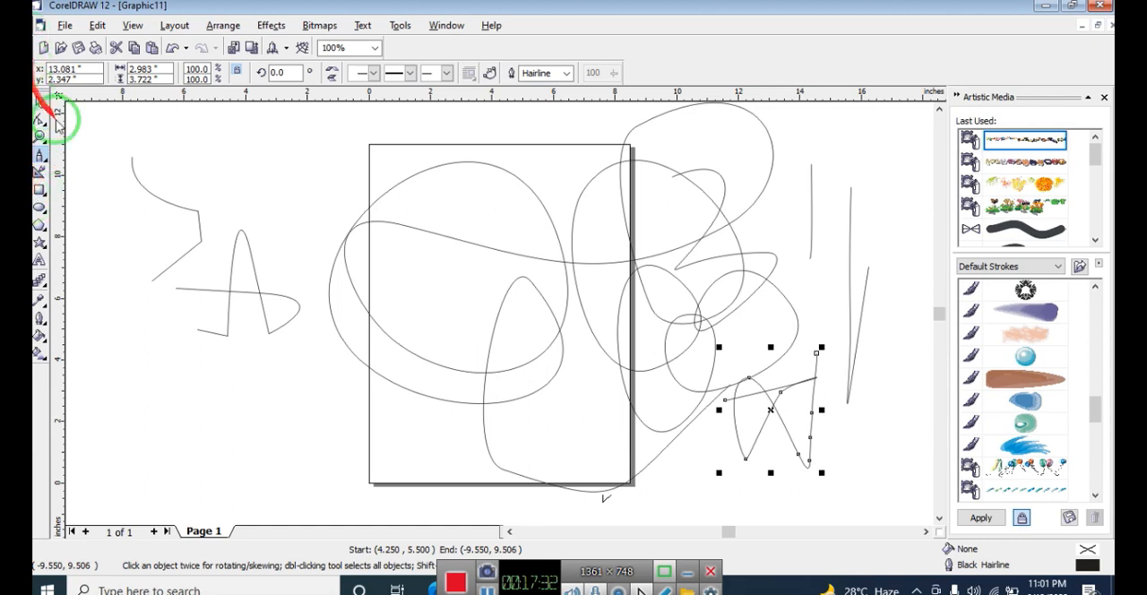
Step: Switch to the 3 Point Curve tool and undo all the polyline and Pen drawings
click(487, 591)
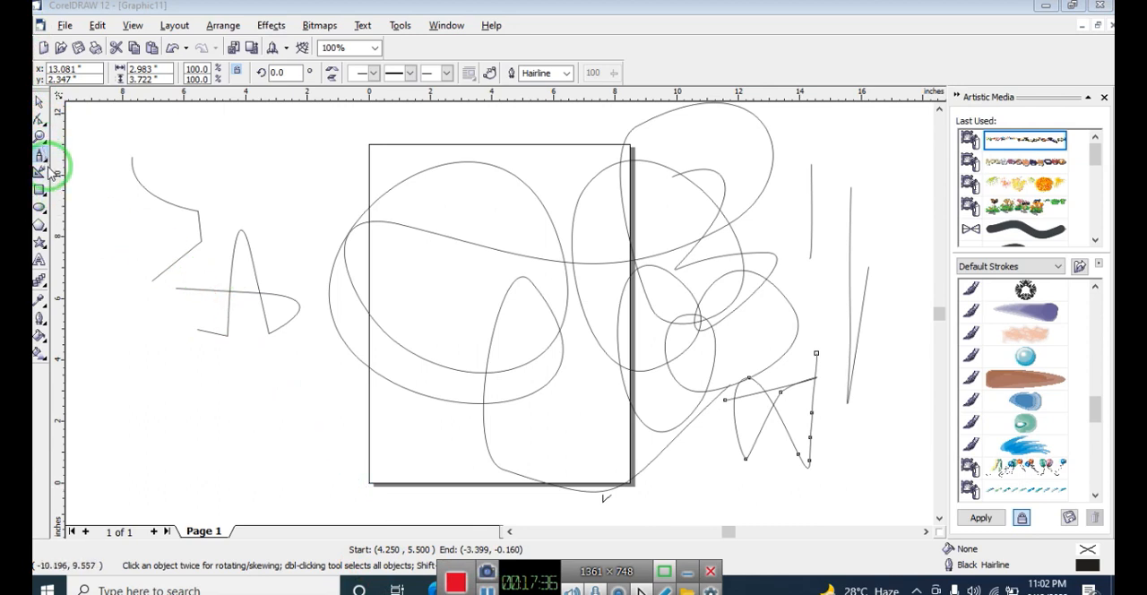
drag(51, 165, 157, 166)
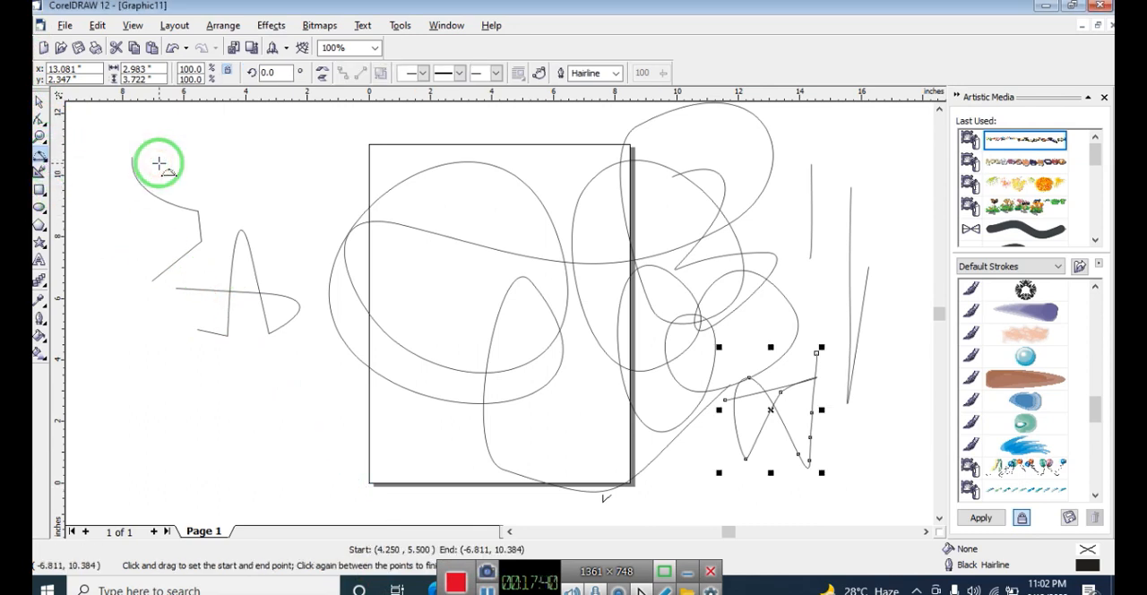
key(ctrl+z)
key(ctrl+z)
key(ctrl+z)
key(ctrl+z)
key(ctrl+z)
key(ctrl+z)
key(ctrl+z)
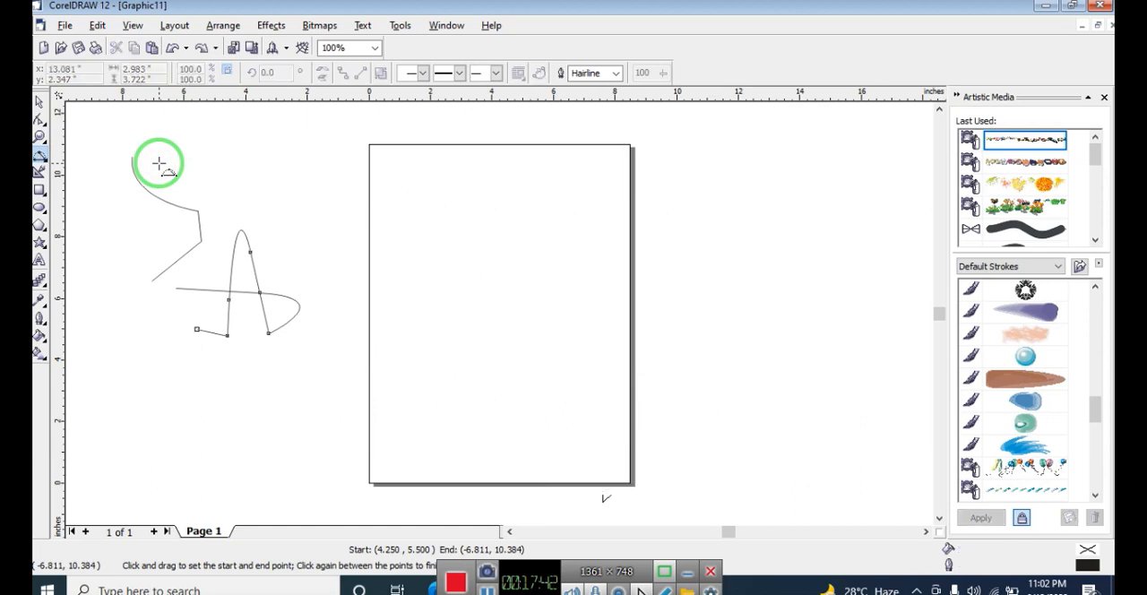
key(ctrl+z)
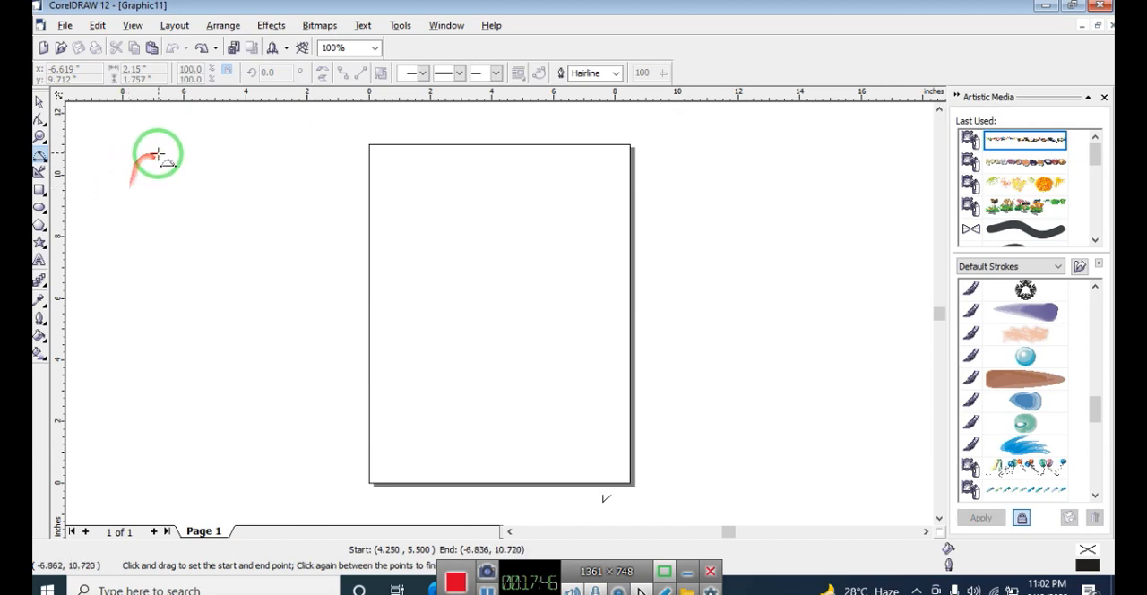
click(125, 184)
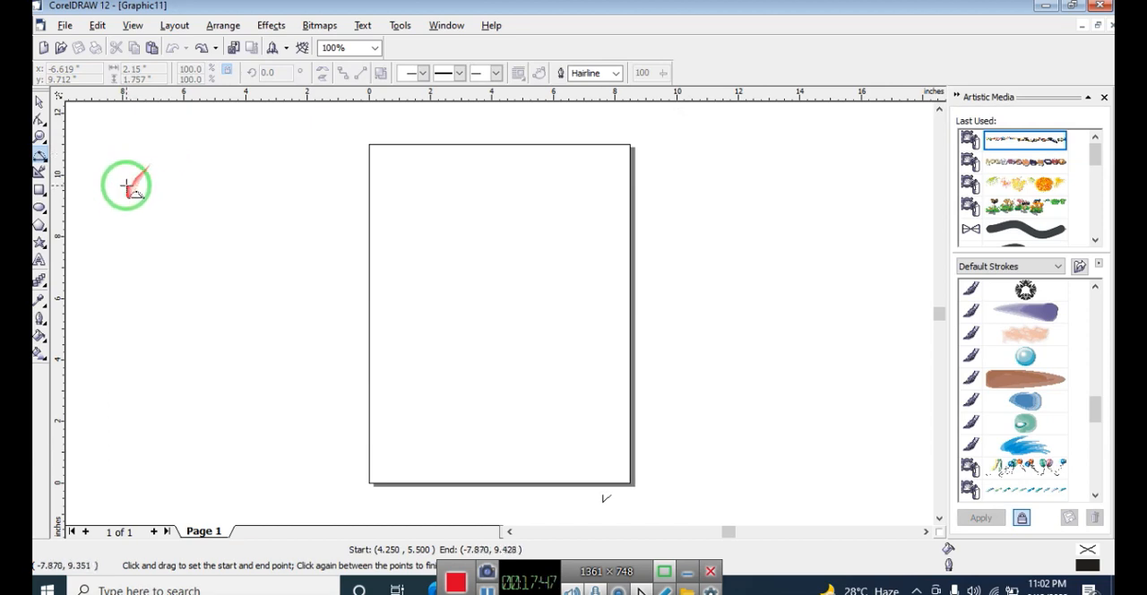
click(213, 292)
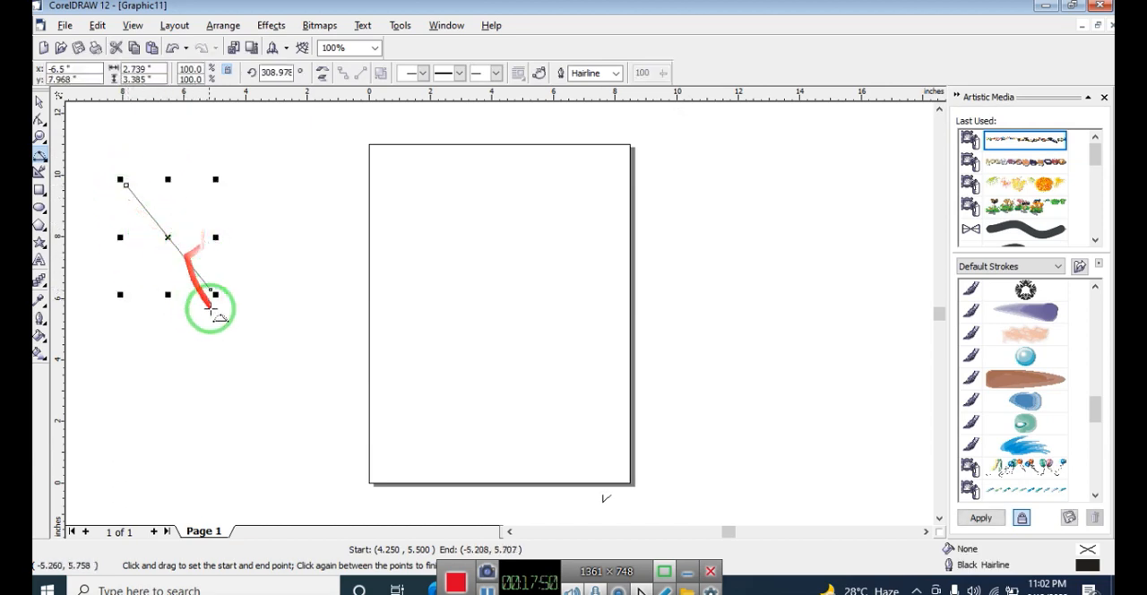
click(261, 286)
click(154, 230)
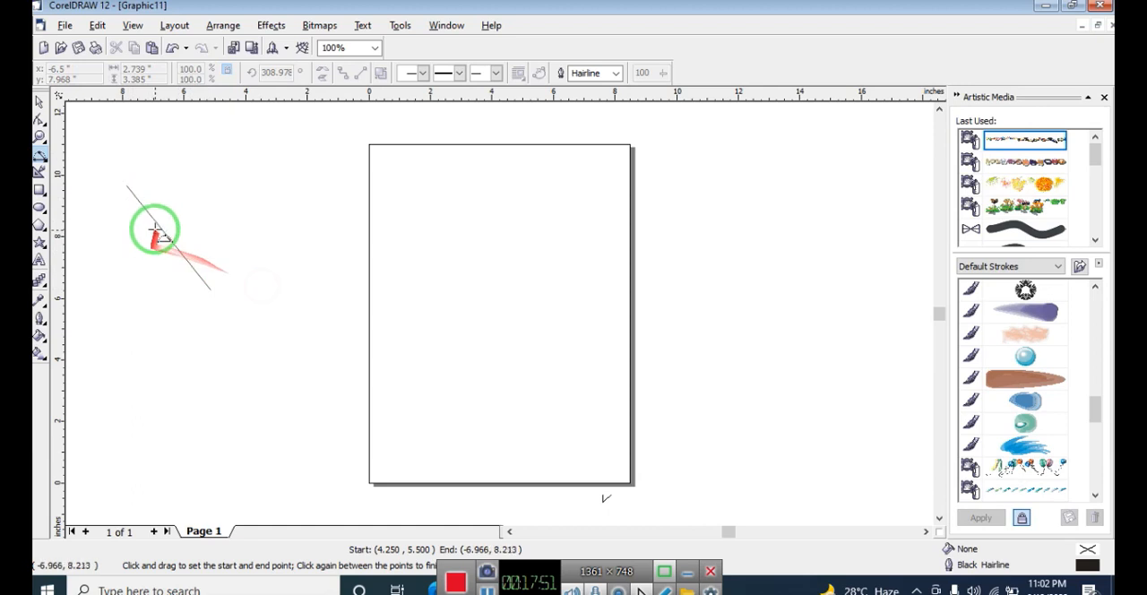
click(221, 238)
key(ctrl+z)
key(ctrl+z)
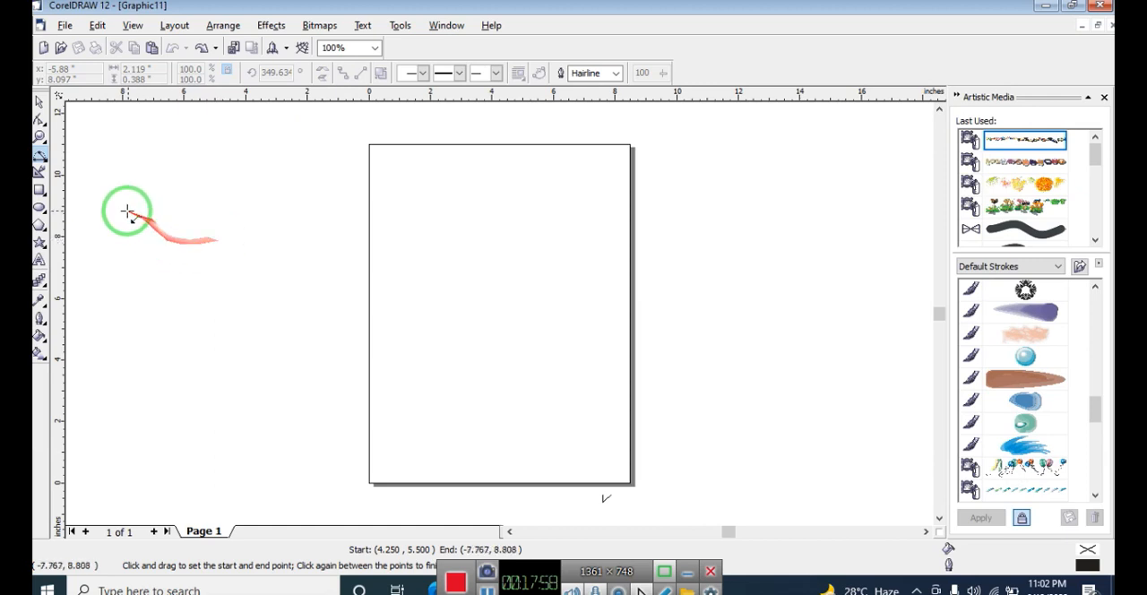
Step: Draw a nearly horizontal 3-point curve about 5.87" wide left of the page, then auto-close it and shift it lower
drag(122, 208, 302, 206)
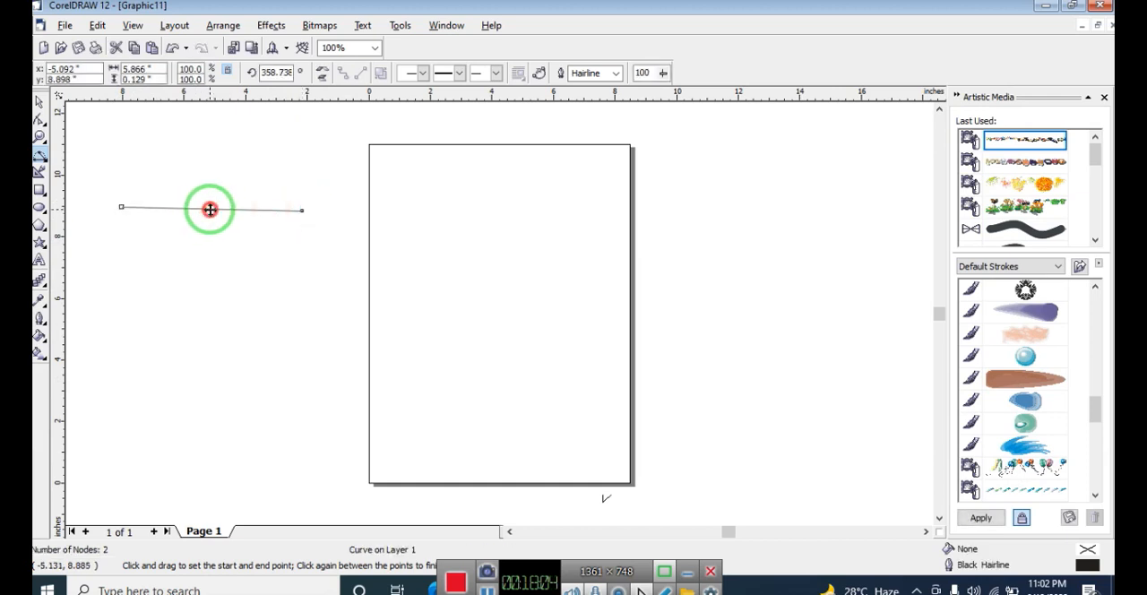
mouse_move(210, 210)
mouse_down()
mouse_move(210, 272)
mouse_move(227, 188)
mouse_move(221, 225)
mouse_up()
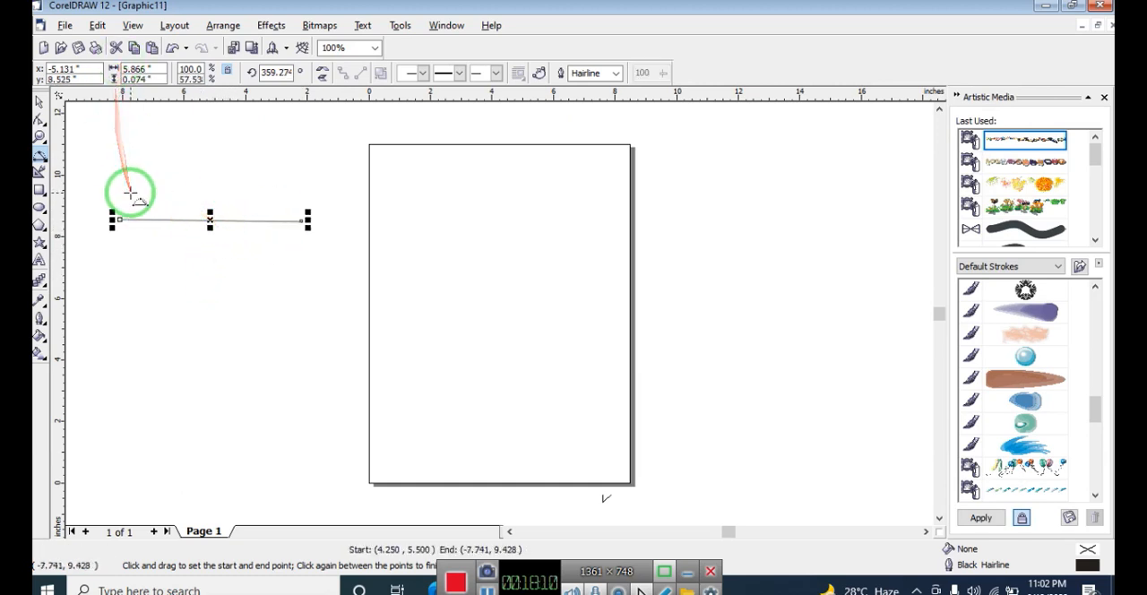
click(39, 158)
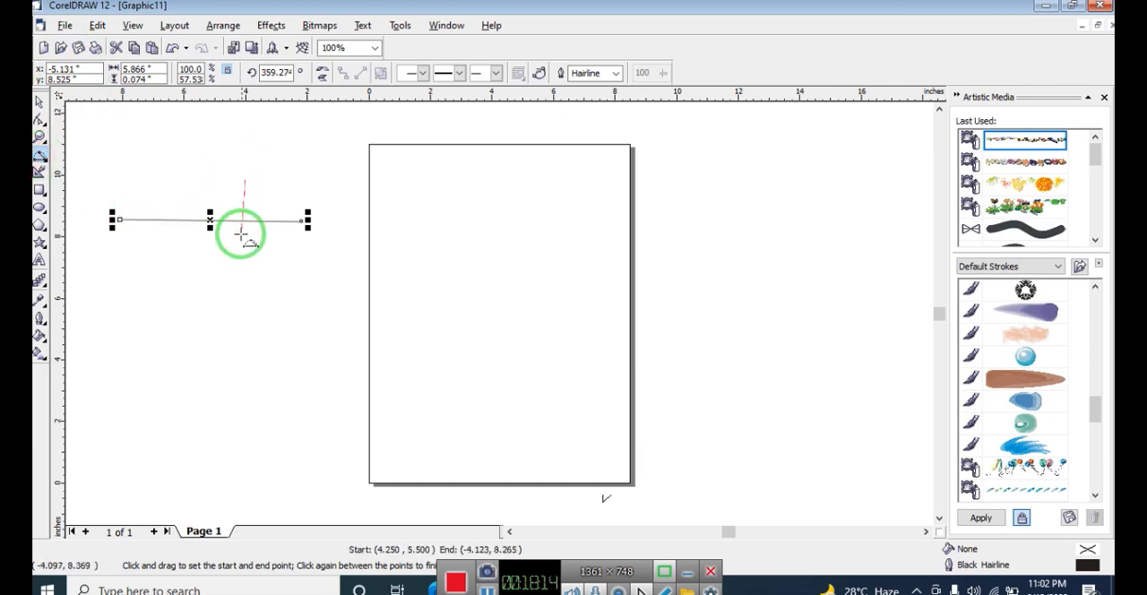
click(536, 77)
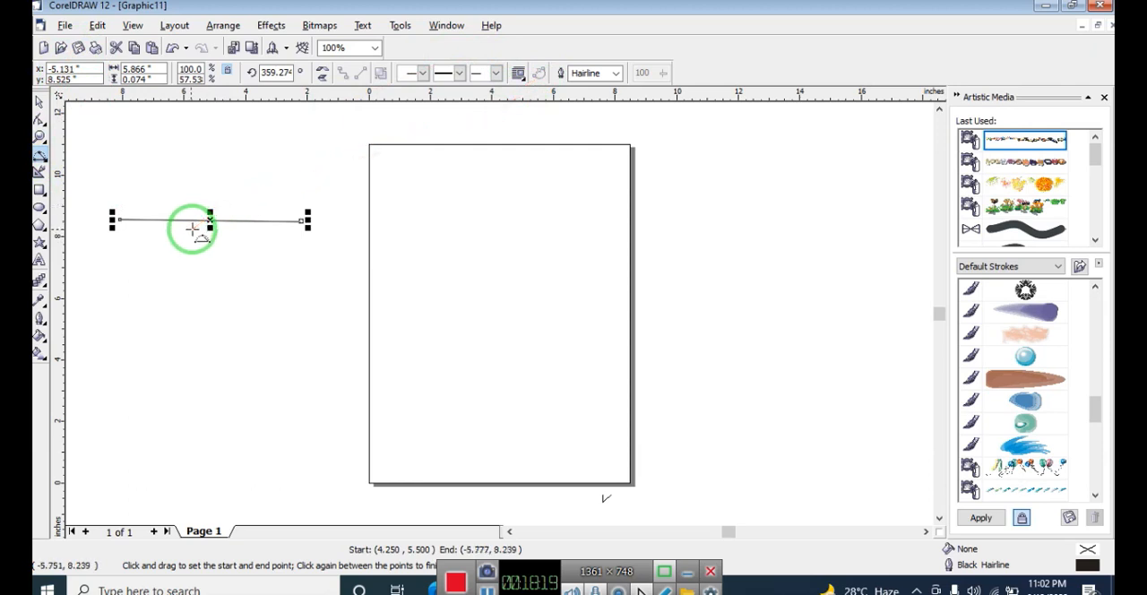
drag(207, 224, 209, 256)
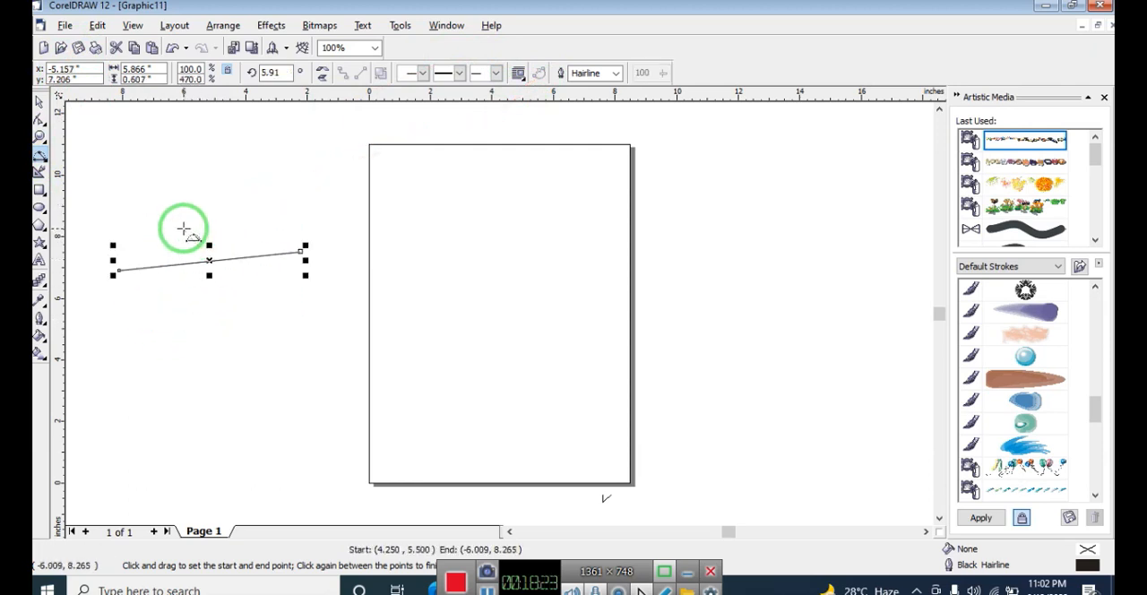
click(487, 591)
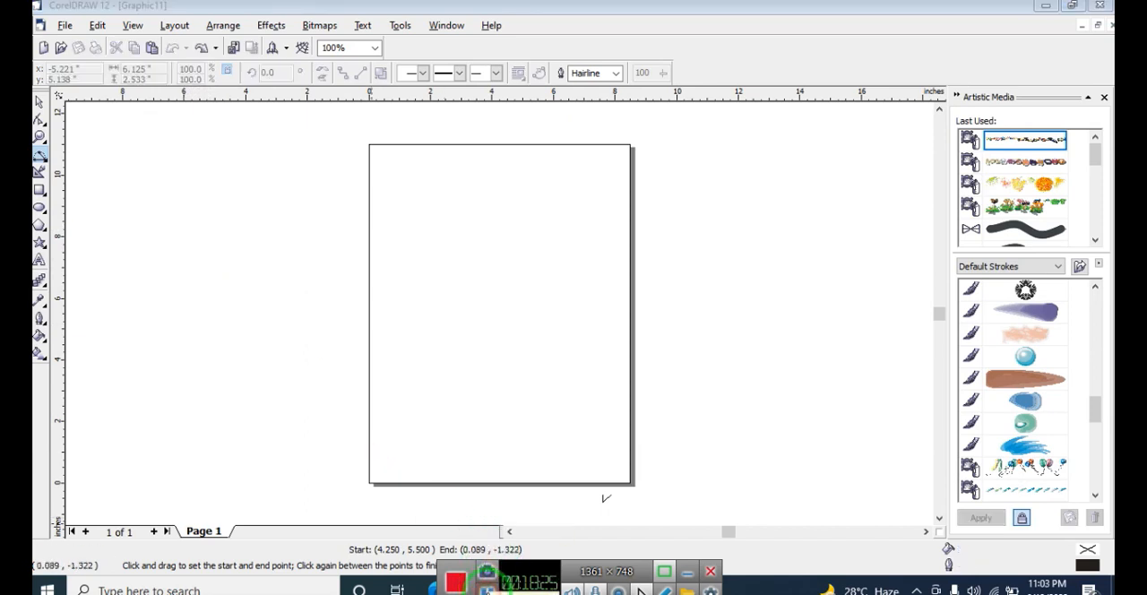
Step: Select the 3 Point Curve tool and draw a nearly horizontal line about 5.6" wide left of the page
click(41, 158)
click(45, 164)
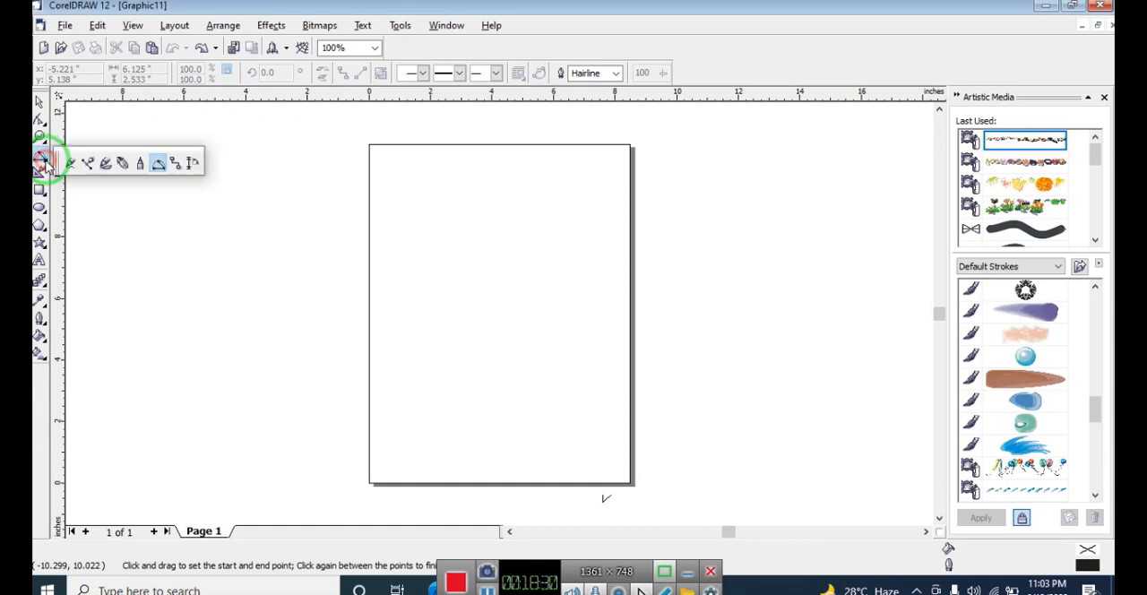
click(157, 166)
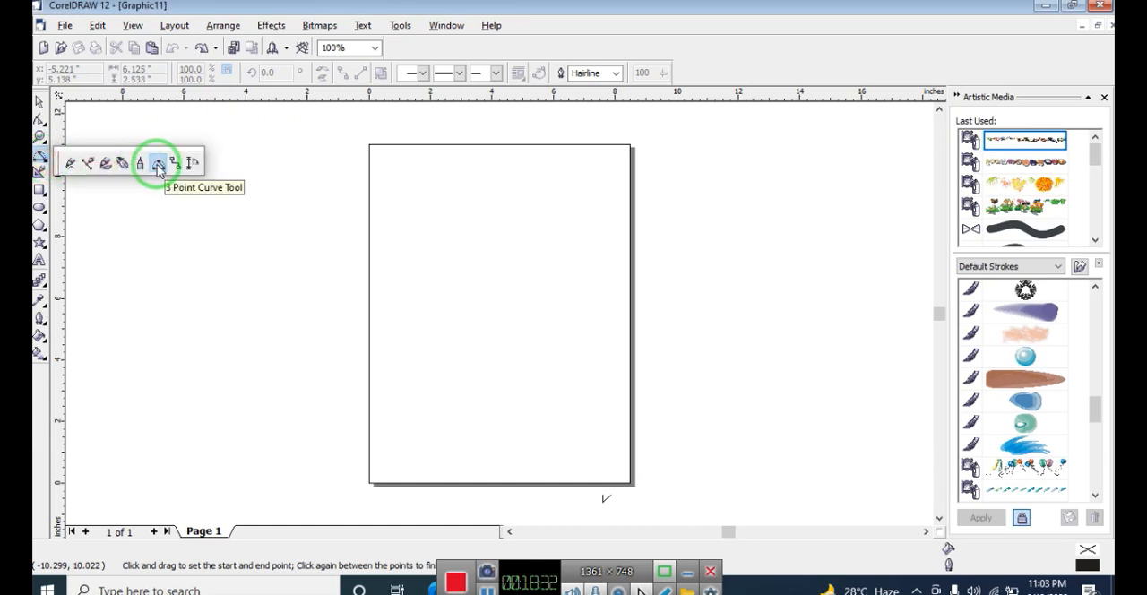
click(158, 167)
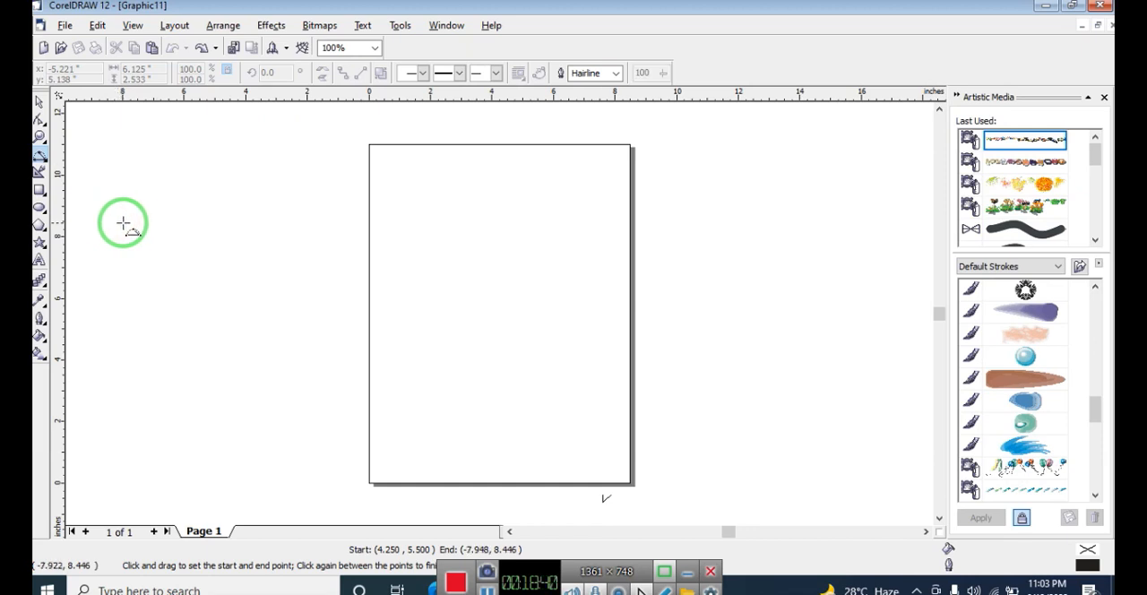
drag(138, 221, 309, 224)
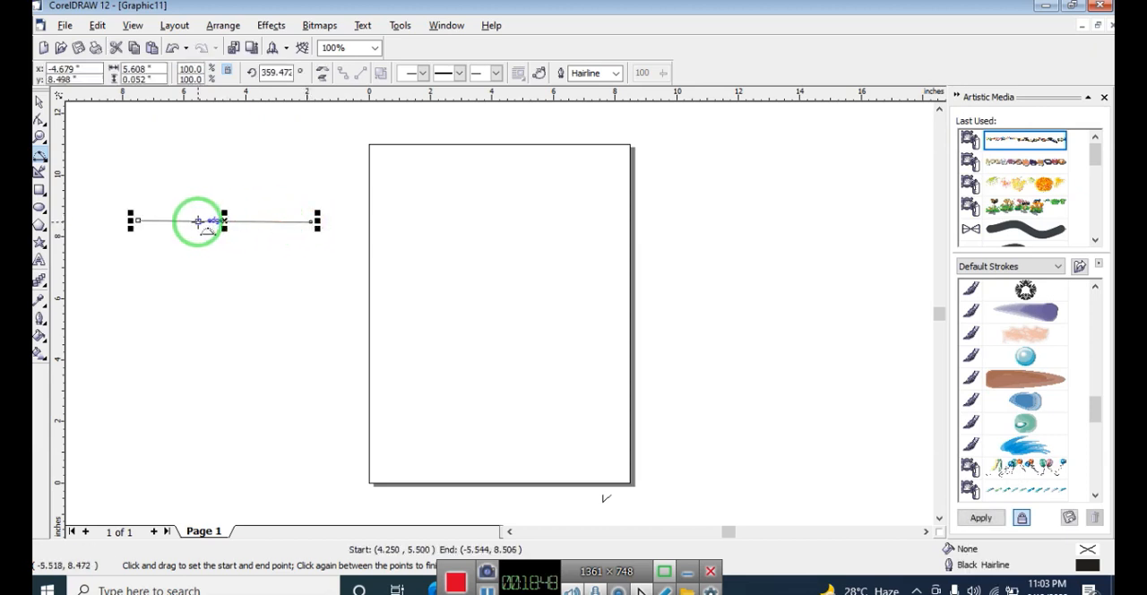
Step: Draw a near-vertical stroke about 2.6" long down from the line's middle, then undo both lines
click(206, 173)
drag(224, 222, 224, 296)
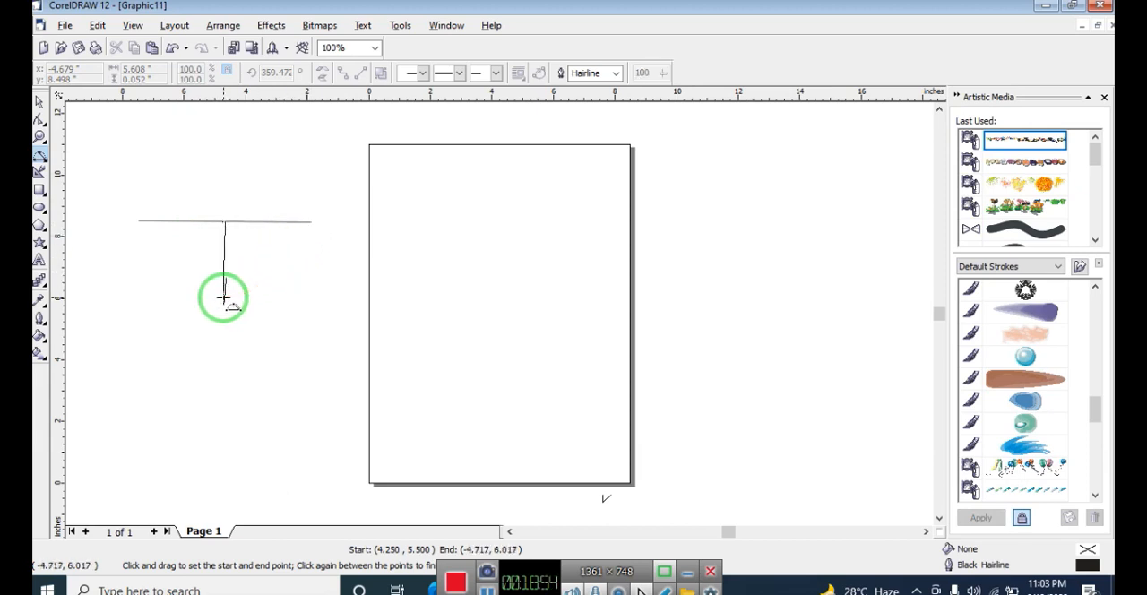
drag(224, 296, 225, 296)
key(ctrl+z)
key(ctrl+z)
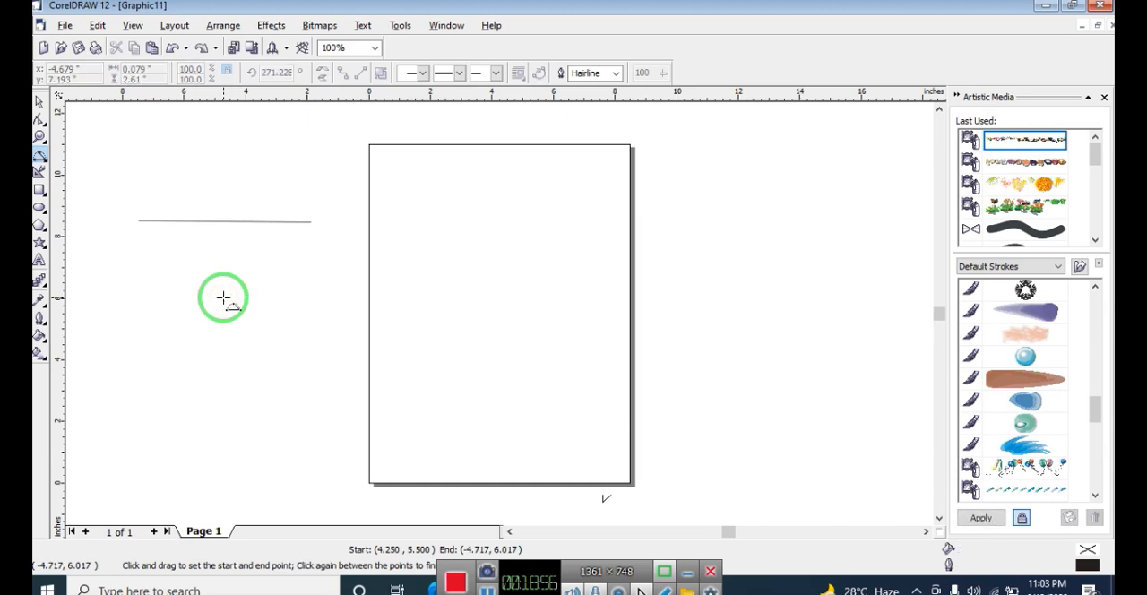
Step: Draw a rising line about 5.7" wide left of the page and a U-shaped 3-point curve about 4.3" wide below it
drag(115, 205, 243, 169)
click(221, 209)
click(155, 266)
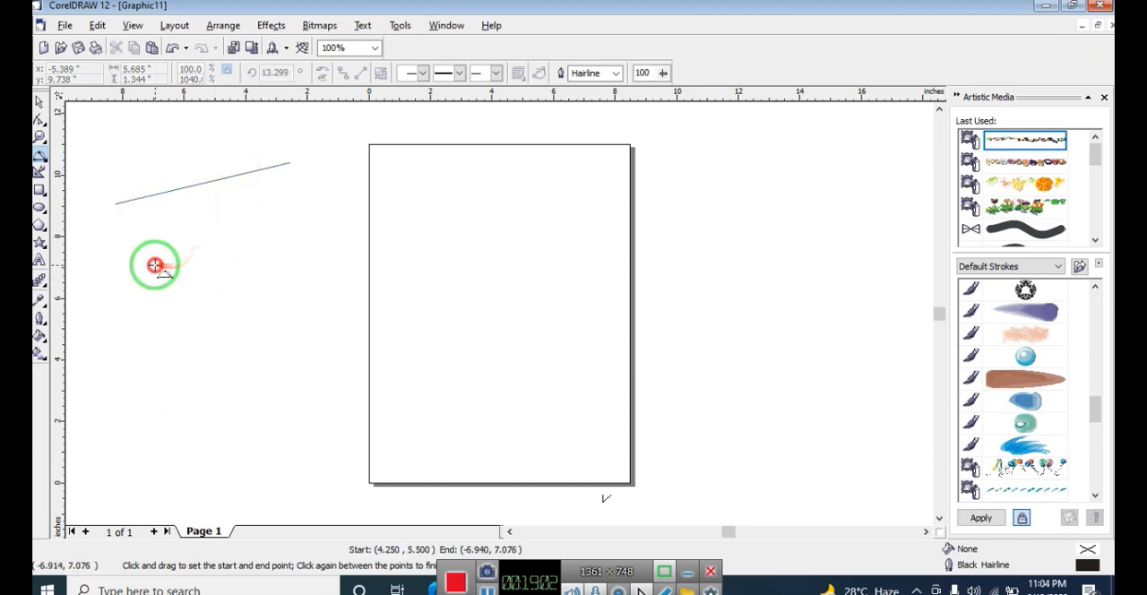
drag(155, 266, 285, 266)
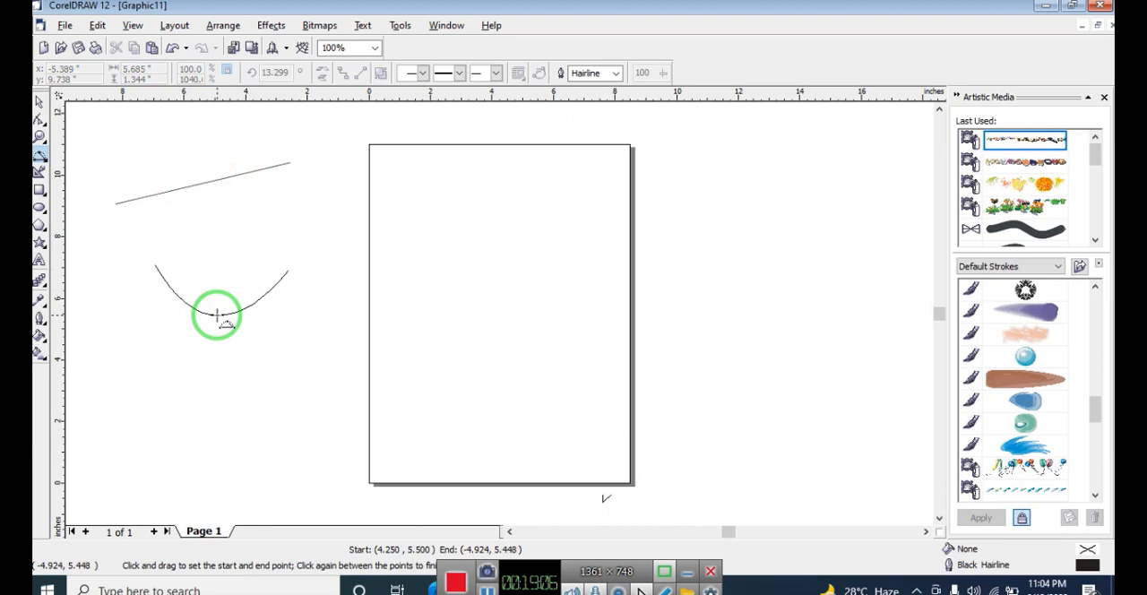
click(216, 316)
click(235, 386)
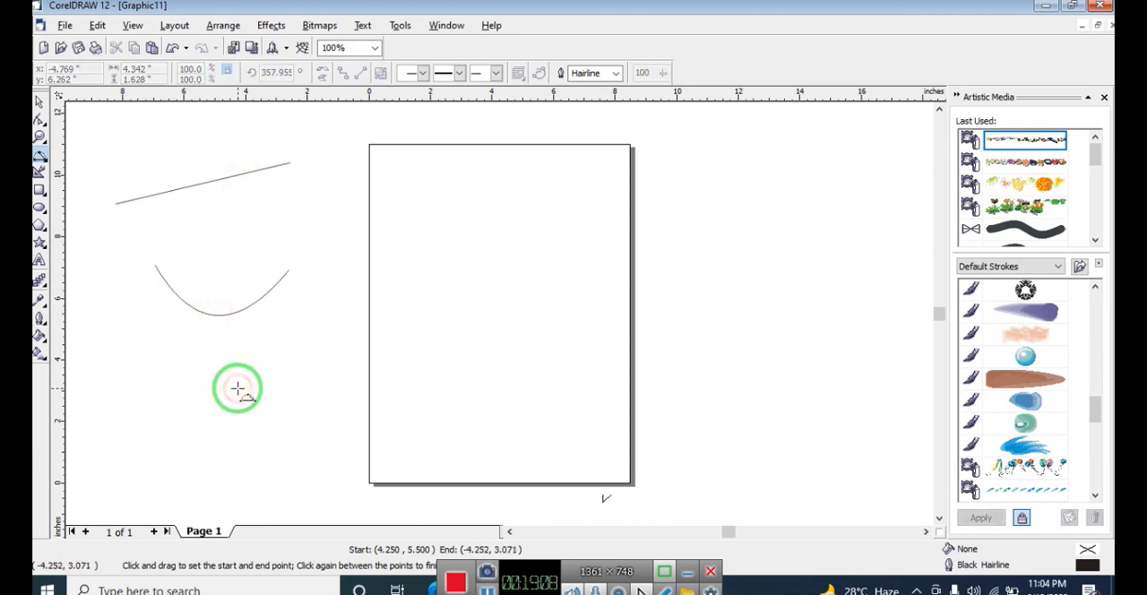
Step: Draw a second, deeper U curve about 4.7" wide below the first, and an arch about 6.0" wide and 3.3" high right of the page
drag(137, 369, 284, 388)
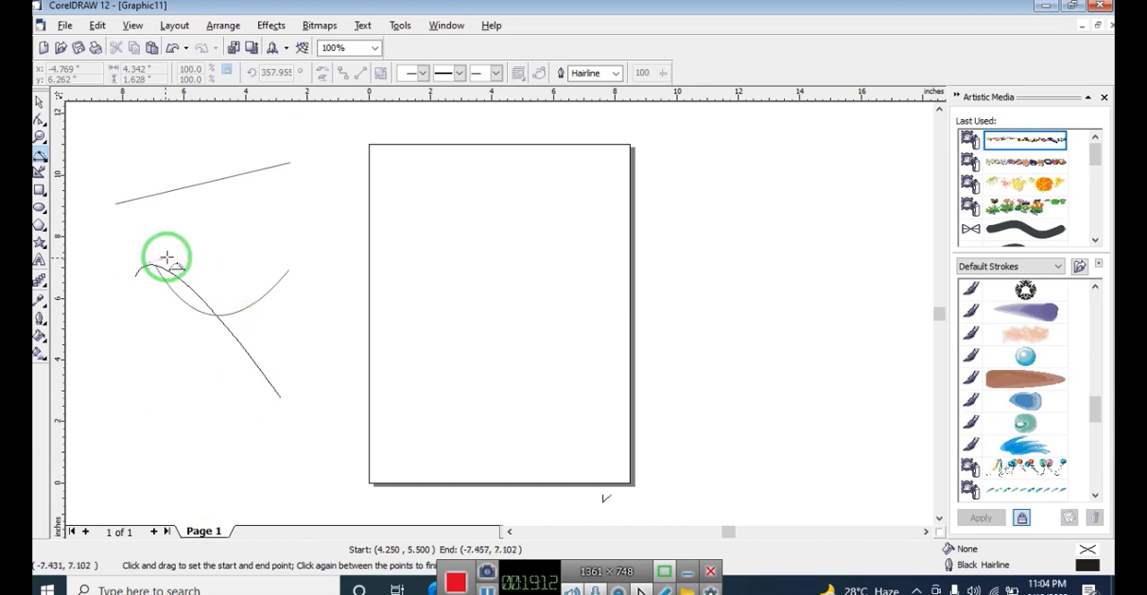
click(206, 444)
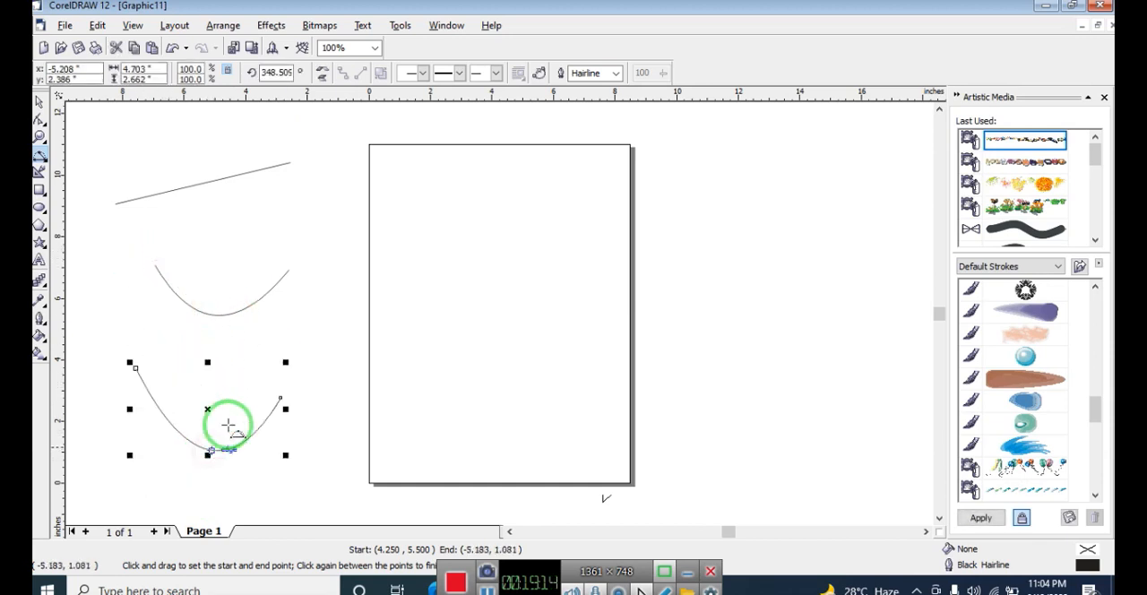
drag(663, 310, 849, 322)
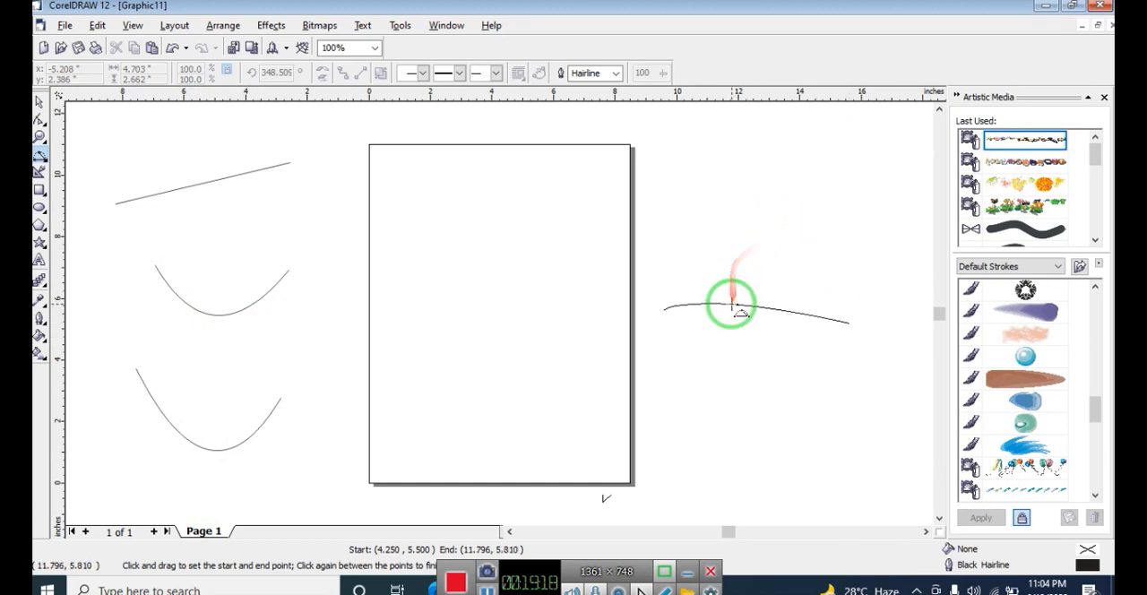
click(764, 223)
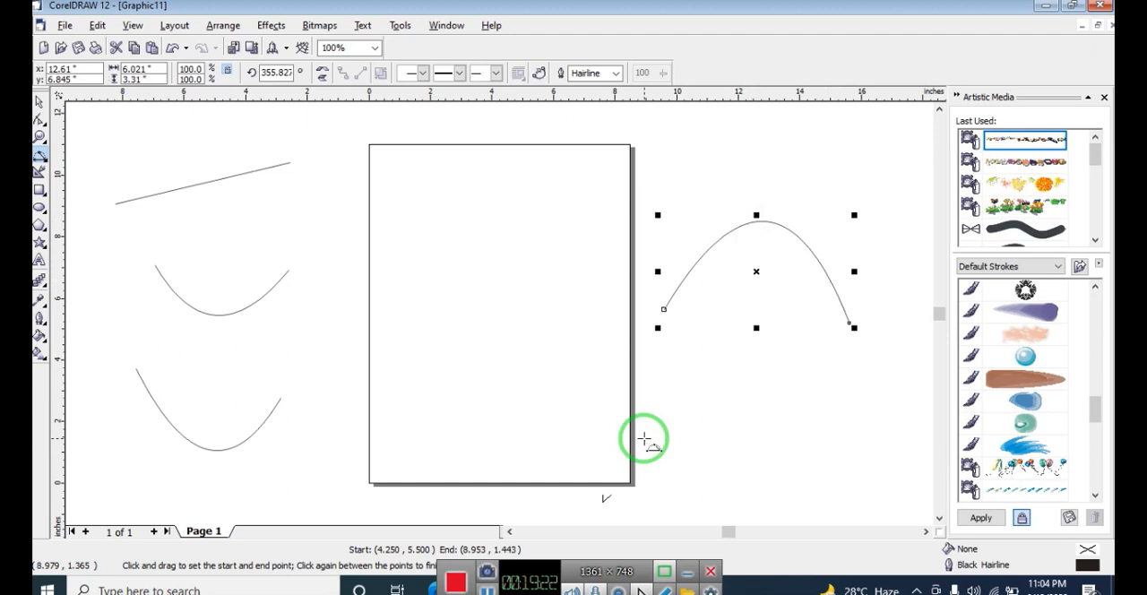
Step: Undo the line and all the 3-point curves on both sides of the page
key(ctrl+z)
key(ctrl+z)
key(ctrl+z)
key(ctrl+z)
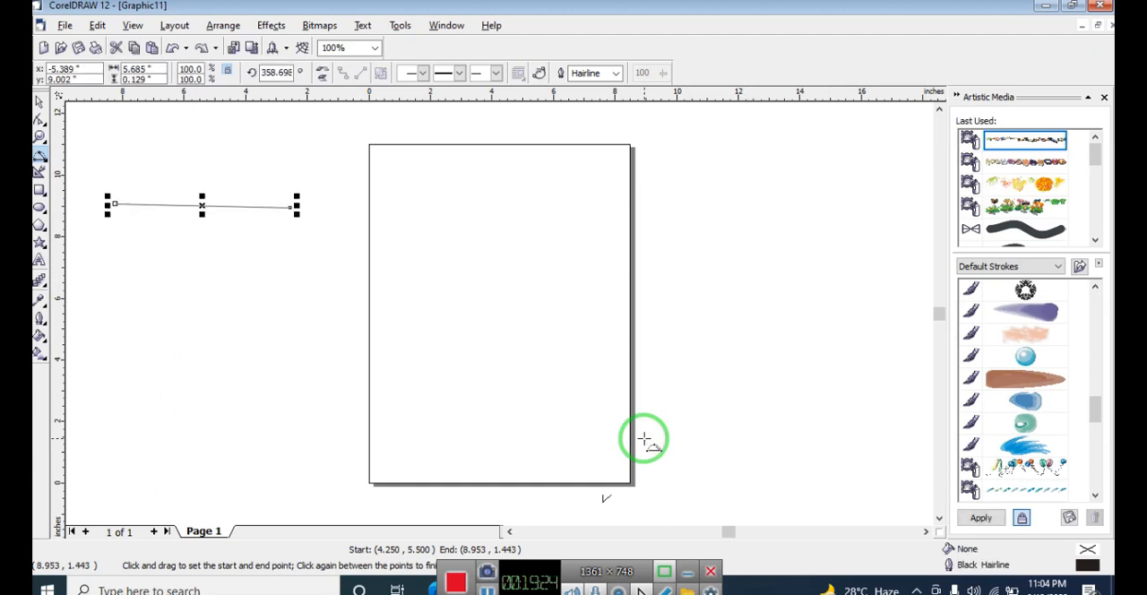
key(z)
key(ctrl+z)
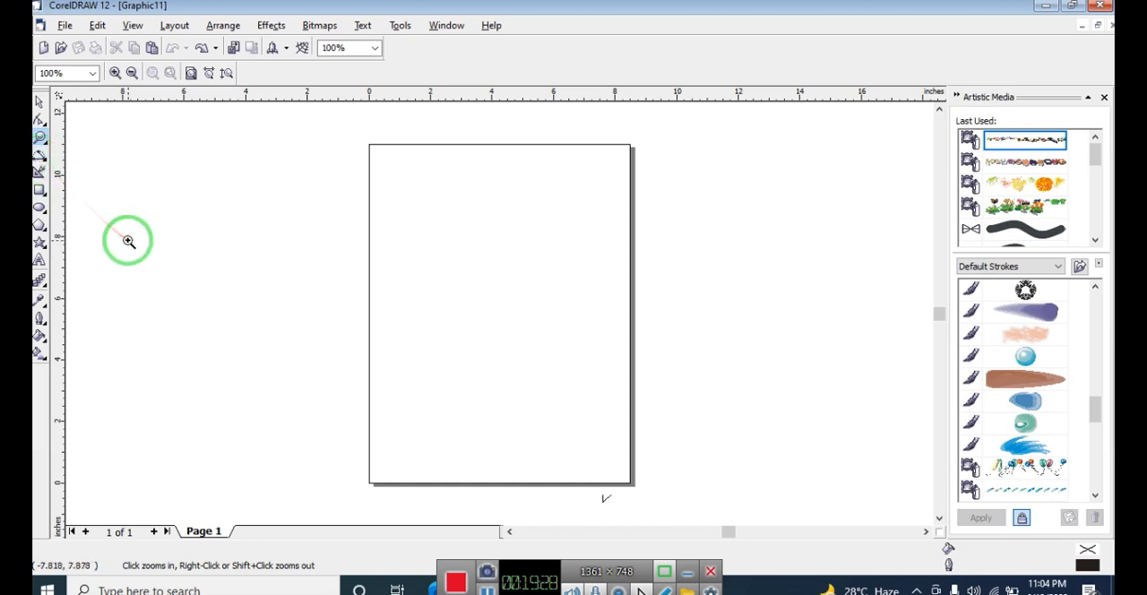
Step: With the 3 Point Curve tool, draw an arch about 6.3" by 2.9" left of the page and a U curve about 6.6" by 3.4" right of it
click(39, 156)
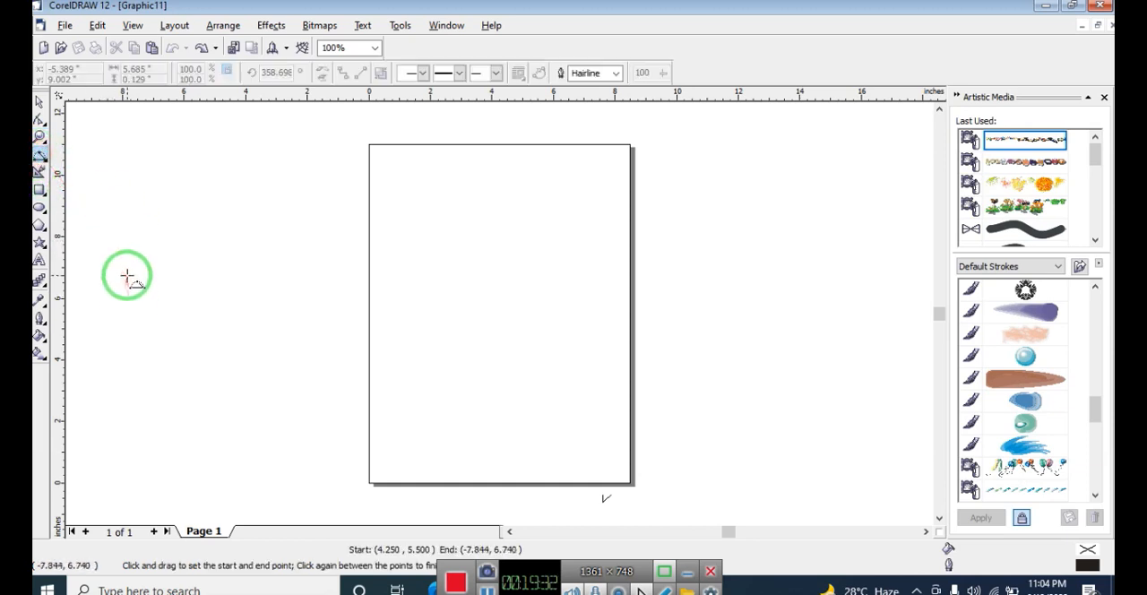
drag(129, 274, 320, 281)
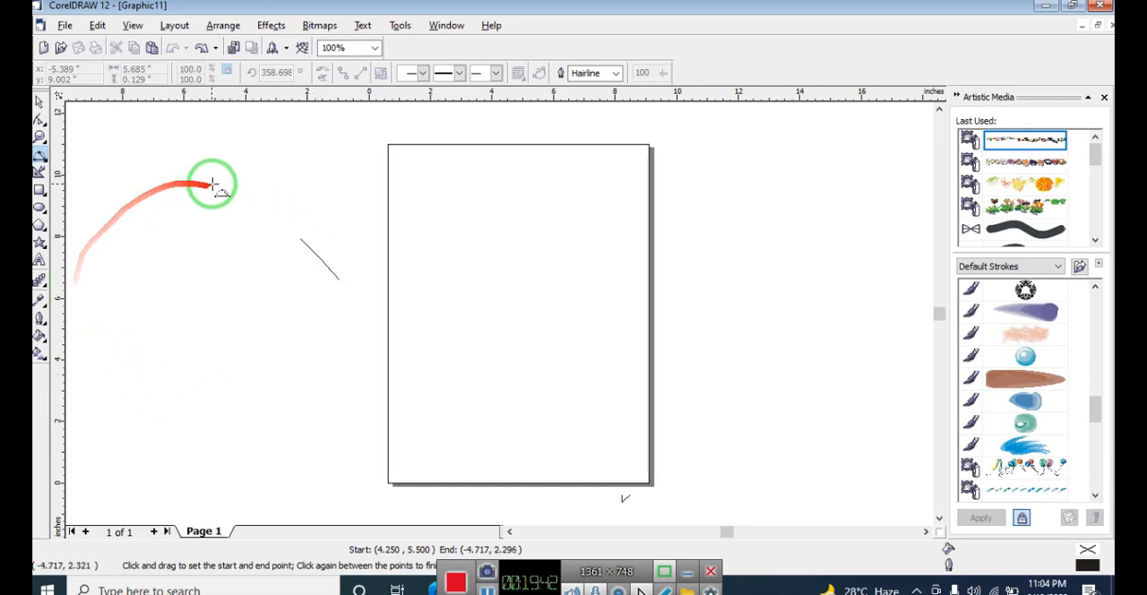
click(232, 191)
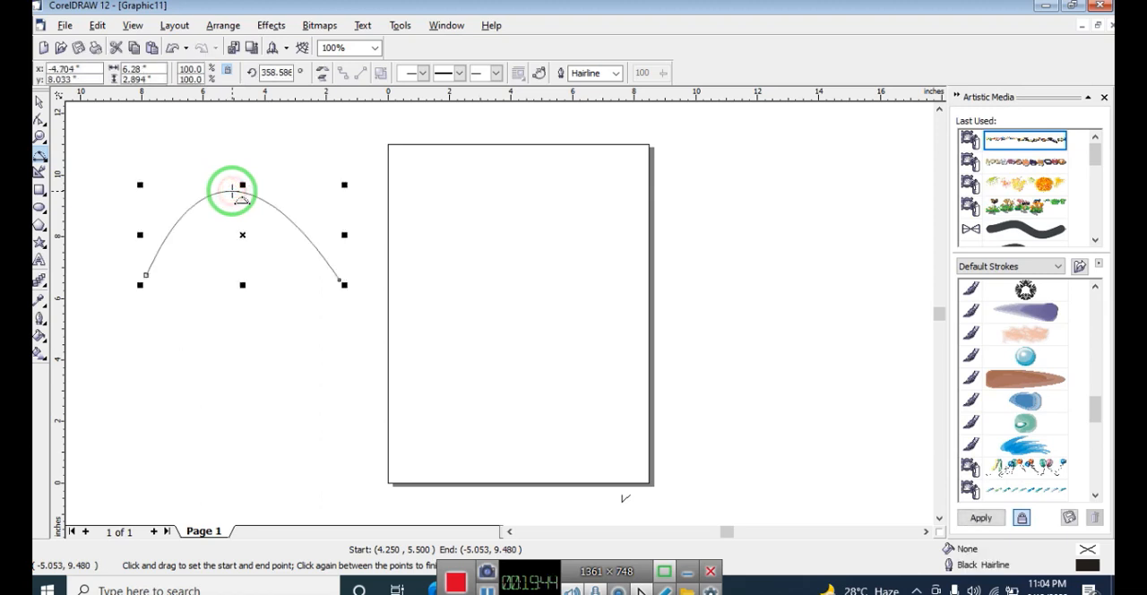
drag(674, 313, 876, 311)
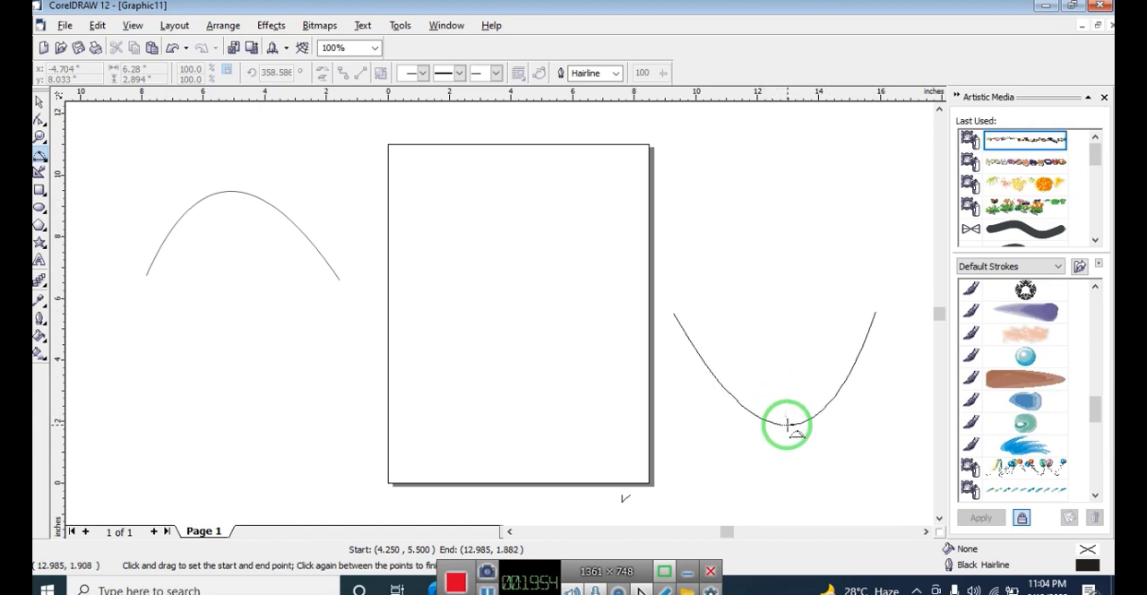
click(787, 416)
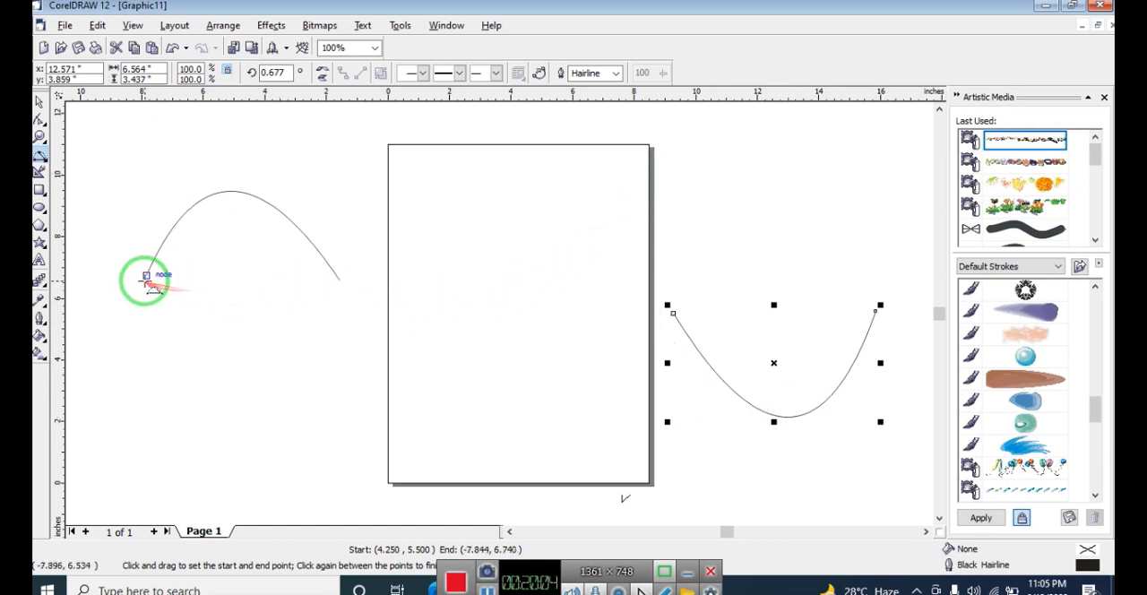
Step: Draw two taller 3-point arches between the first arch's end nodes, about 4.5" and 5.4" high
drag(145, 278, 340, 284)
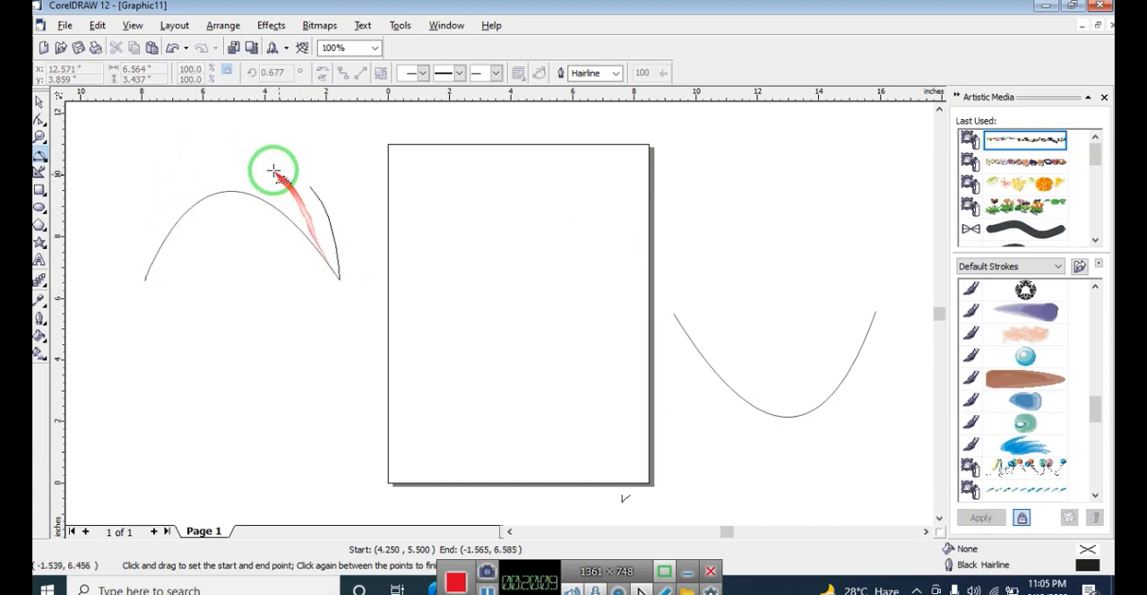
click(233, 144)
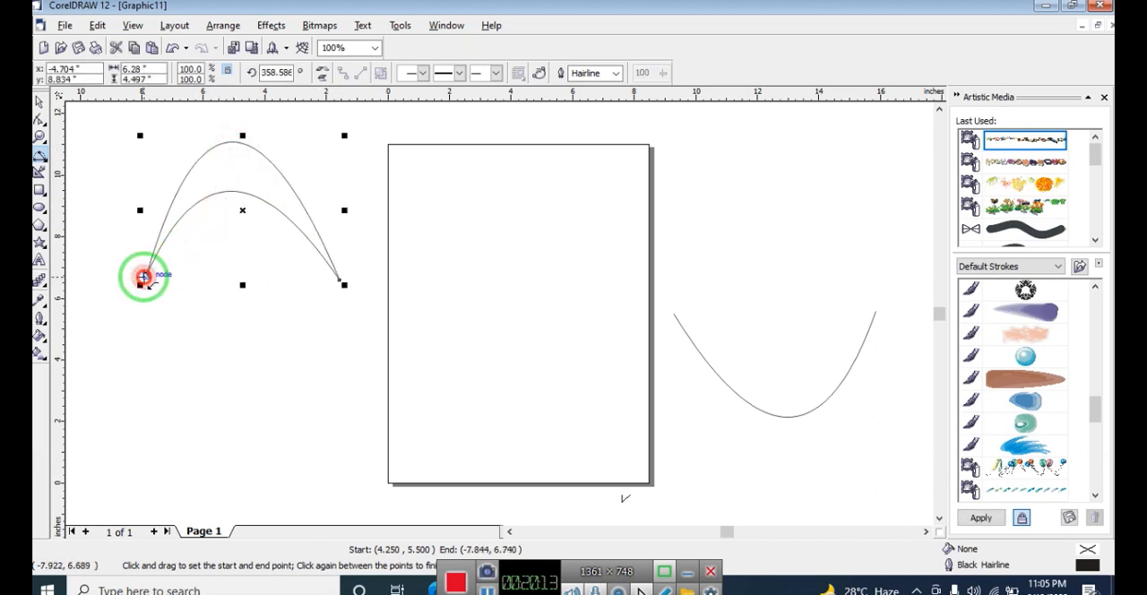
drag(143, 276, 334, 278)
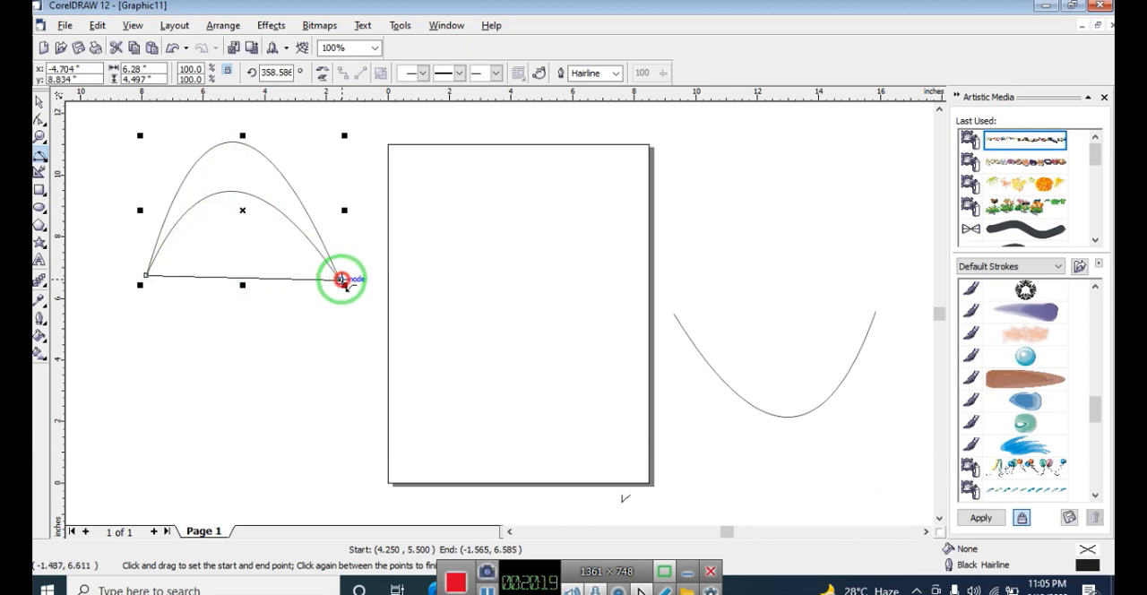
drag(344, 284, 343, 283)
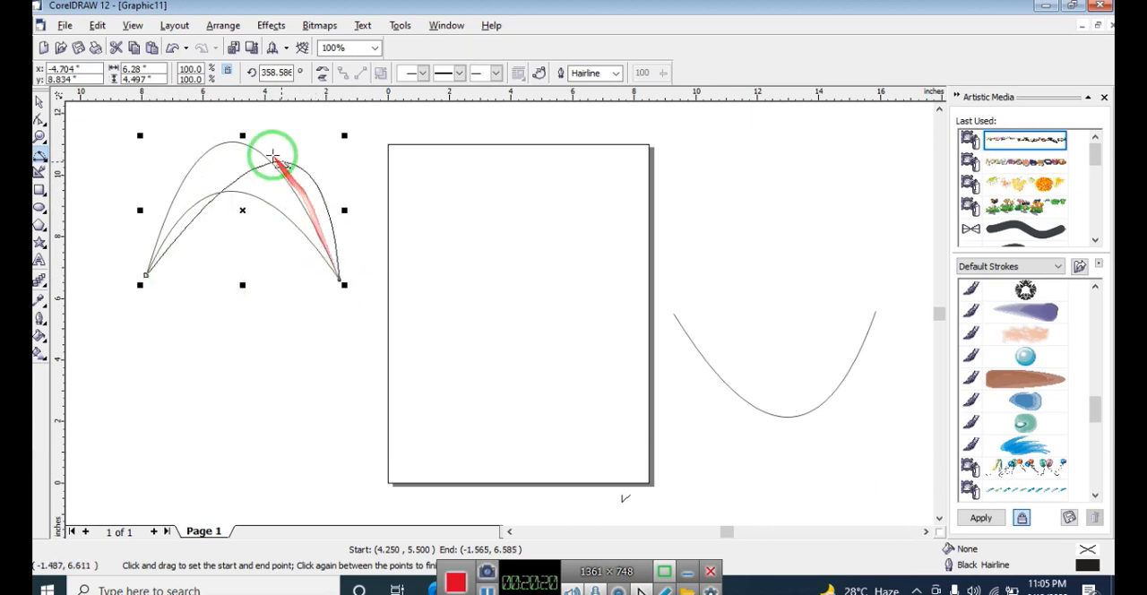
click(231, 114)
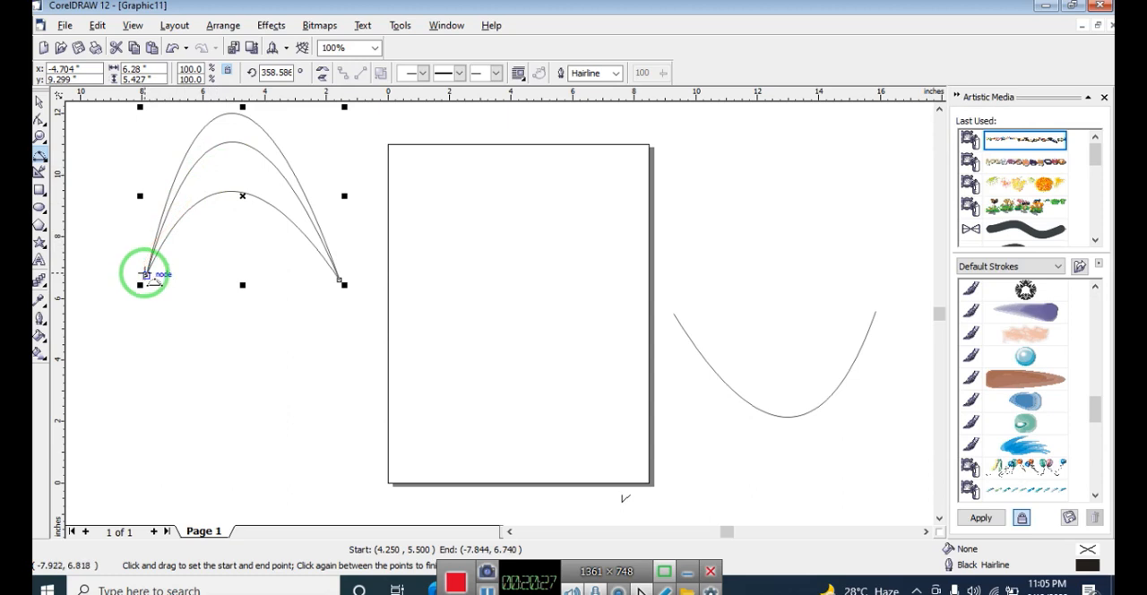
Step: Add an arch about 3.7" high between the lower two arches, and connect the shared end nodes with a straight baseline
mouse_move(146, 274)
mouse_down()
mouse_move(216, 258)
mouse_move(317, 266)
mouse_move(338, 281)
mouse_up()
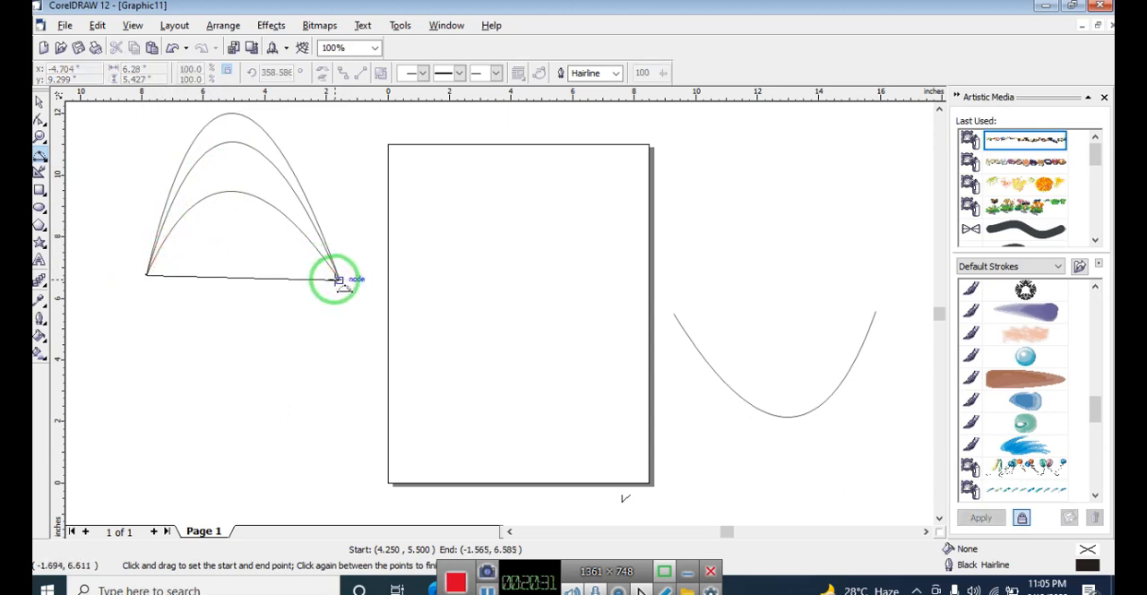
click(232, 169)
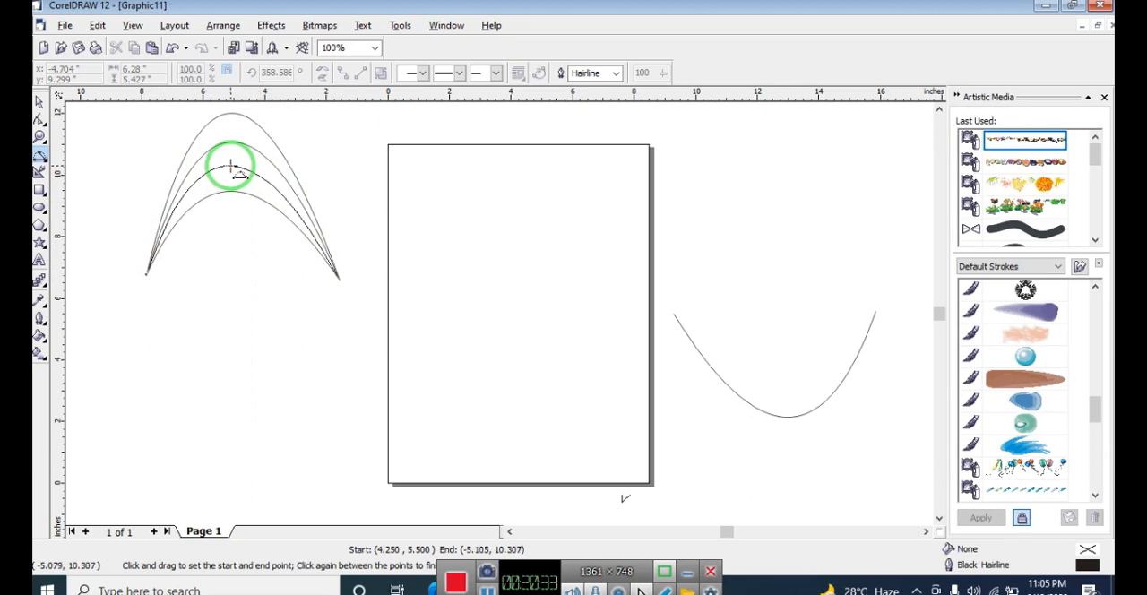
click(230, 166)
click(243, 343)
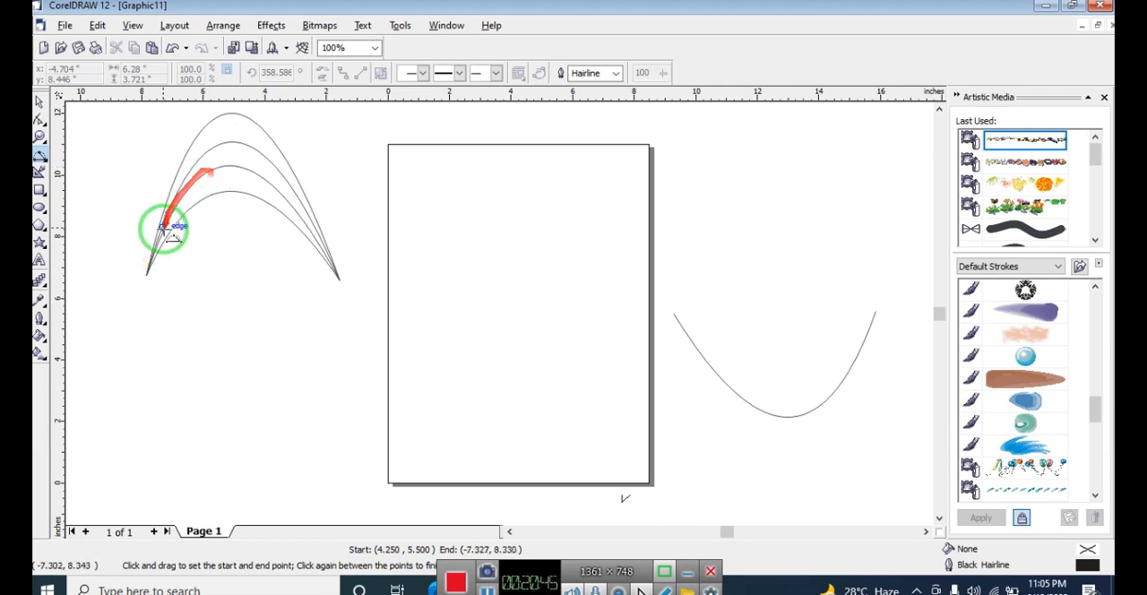
click(146, 272)
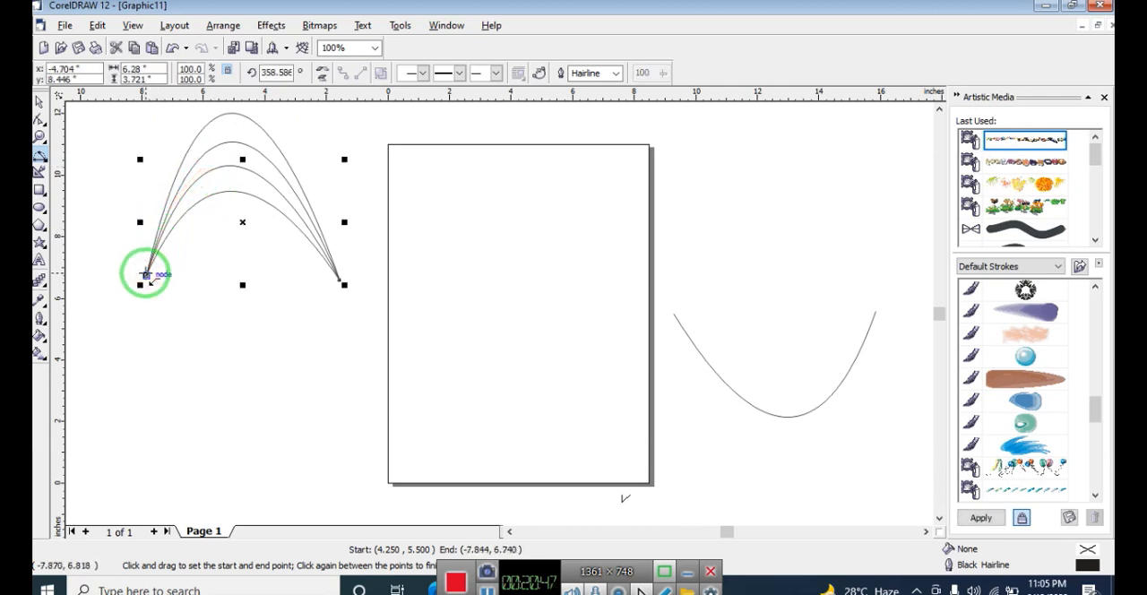
mouse_move(145, 273)
mouse_down()
mouse_move(295, 265)
mouse_move(338, 284)
mouse_move(147, 266)
mouse_move(147, 276)
mouse_move(679, 26)
mouse_move(537, 79)
mouse_move(533, 71)
mouse_move(285, 249)
mouse_move(148, 269)
mouse_move(341, 281)
mouse_move(255, 465)
mouse_move(353, 300)
mouse_move(305, 247)
mouse_move(161, 259)
mouse_move(134, 283)
mouse_move(148, 272)
mouse_up()
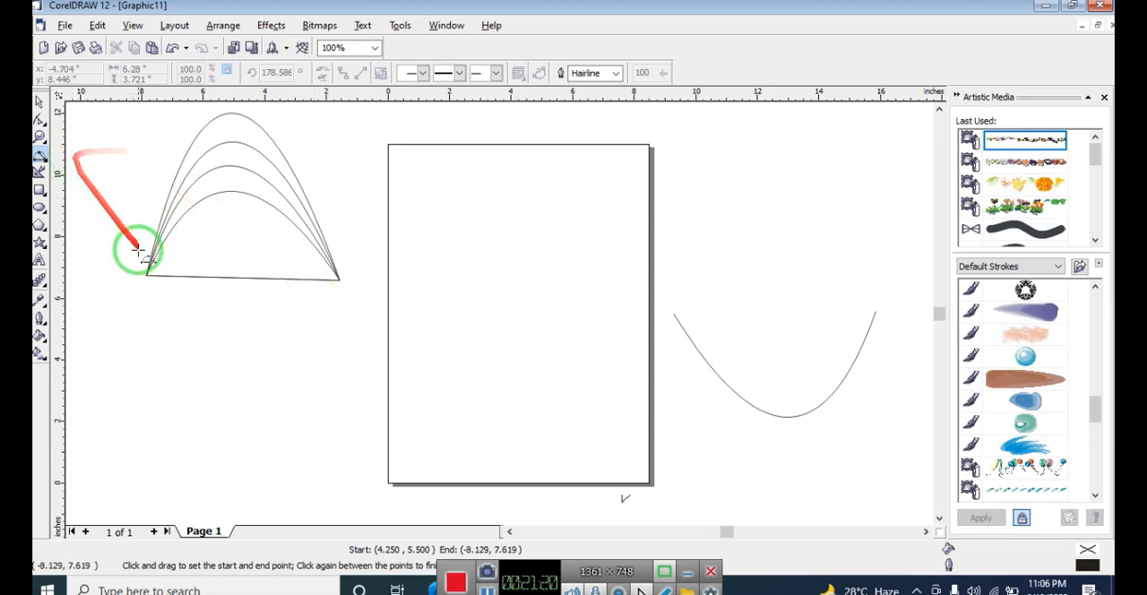
Step: Undo the nested arches, their baseline and the U curve to clear the drawing
key(ctrl+z)
key(ctrl+z)
key(ctrl+z)
key(ctrl+z)
key(ctrl+z)
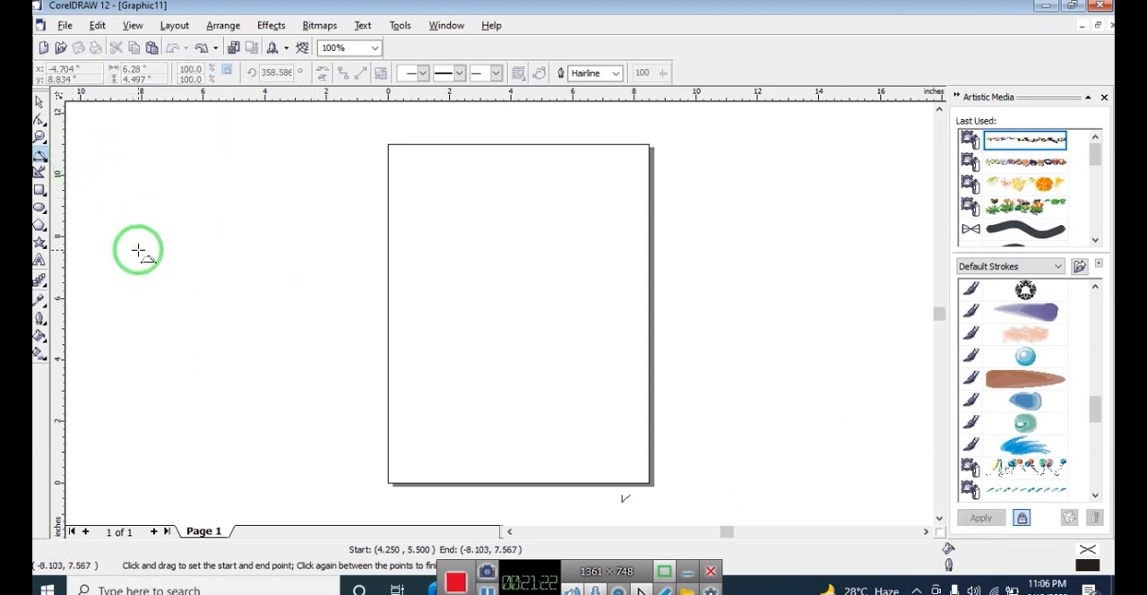
drag(42, 161, 178, 170)
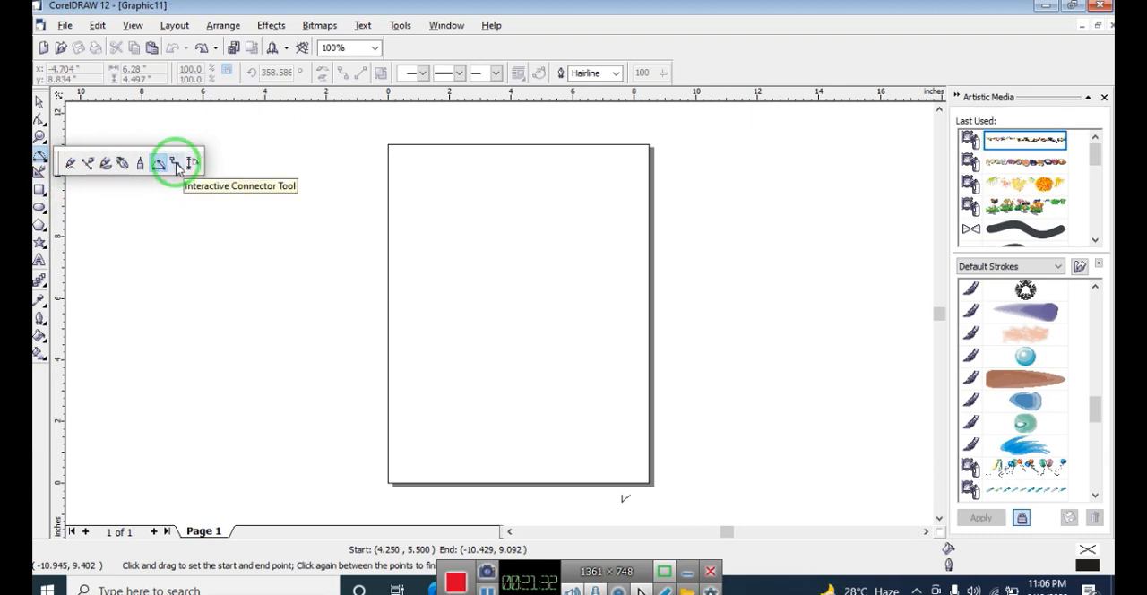
click(177, 168)
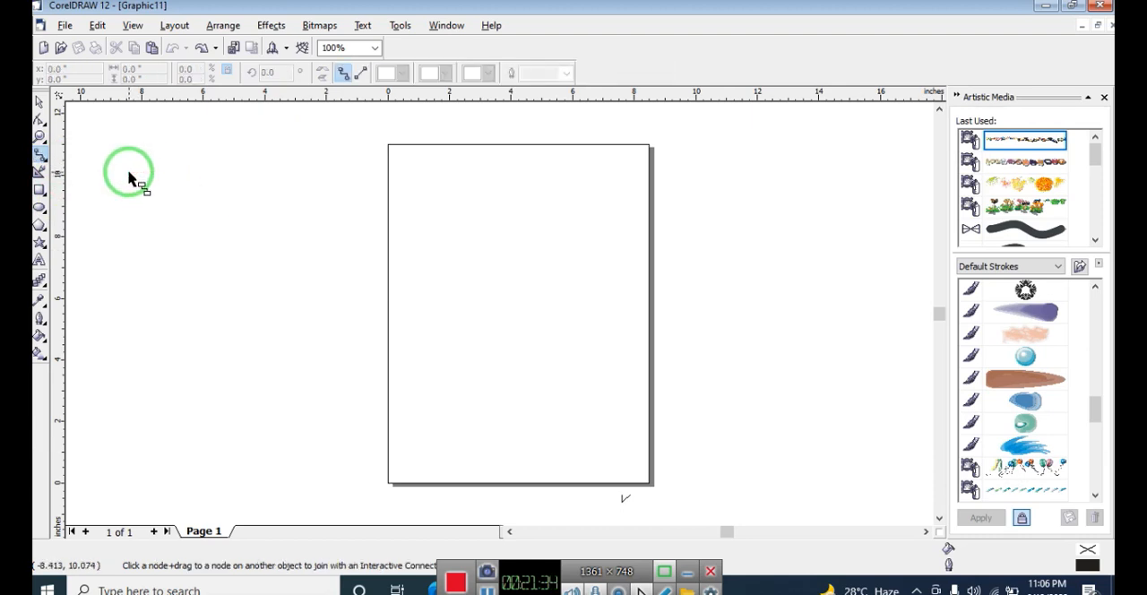
click(45, 159)
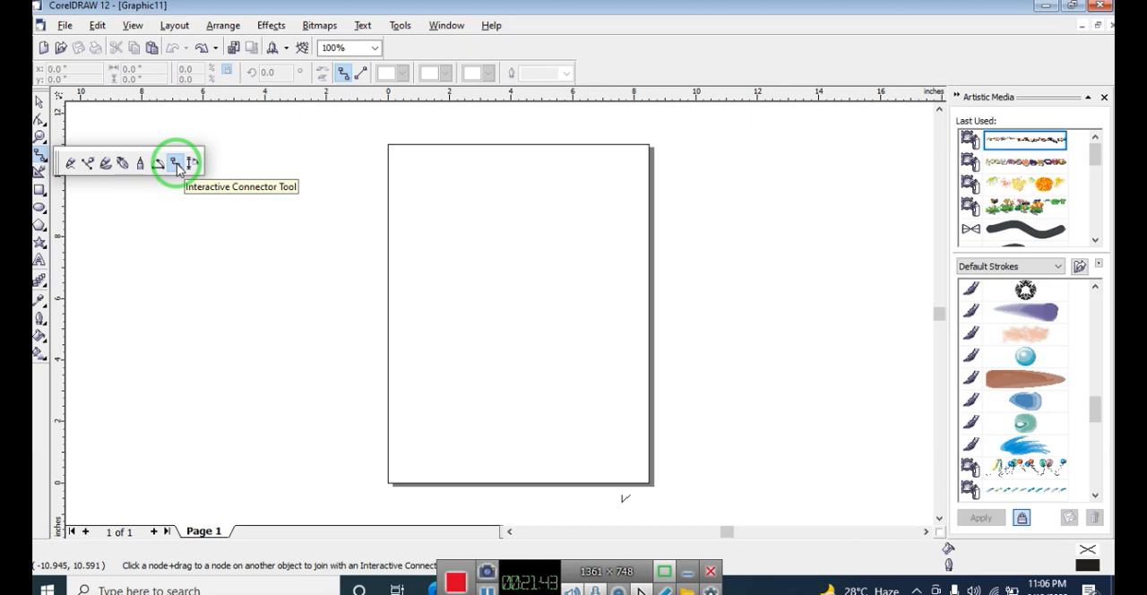
Step: Draw four separate rectangles from the left pasteboard to the page's upper-right corner, about 2.2" by 2.7", 2.8" by 2.7", 1.9" by 2.1" and 2.7" by 1.5"
click(40, 190)
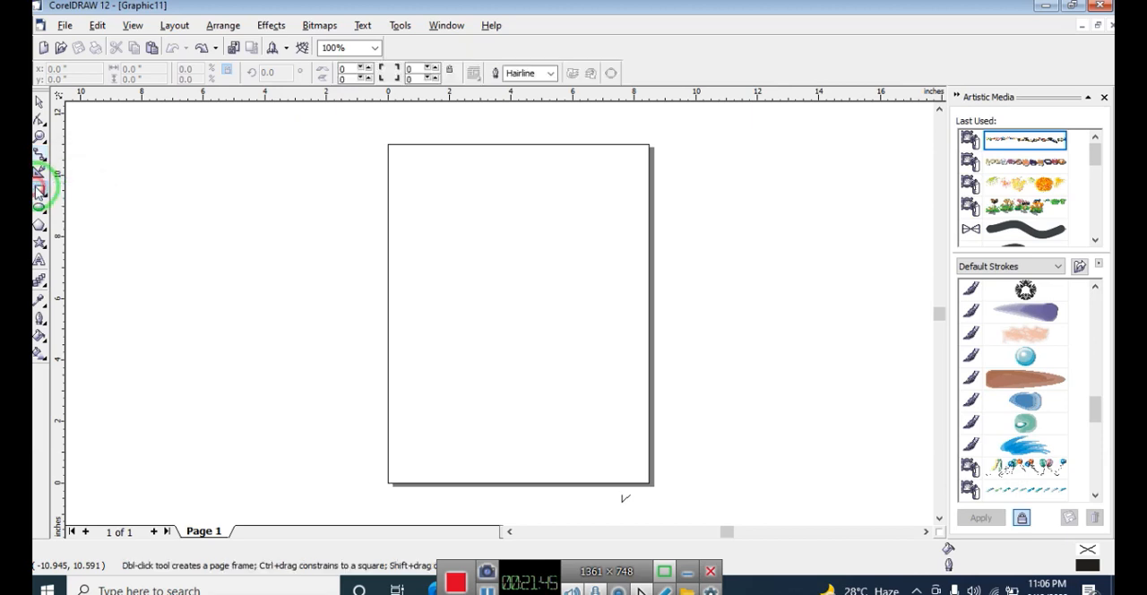
drag(104, 206, 171, 287)
drag(280, 223, 366, 307)
drag(489, 268, 547, 335)
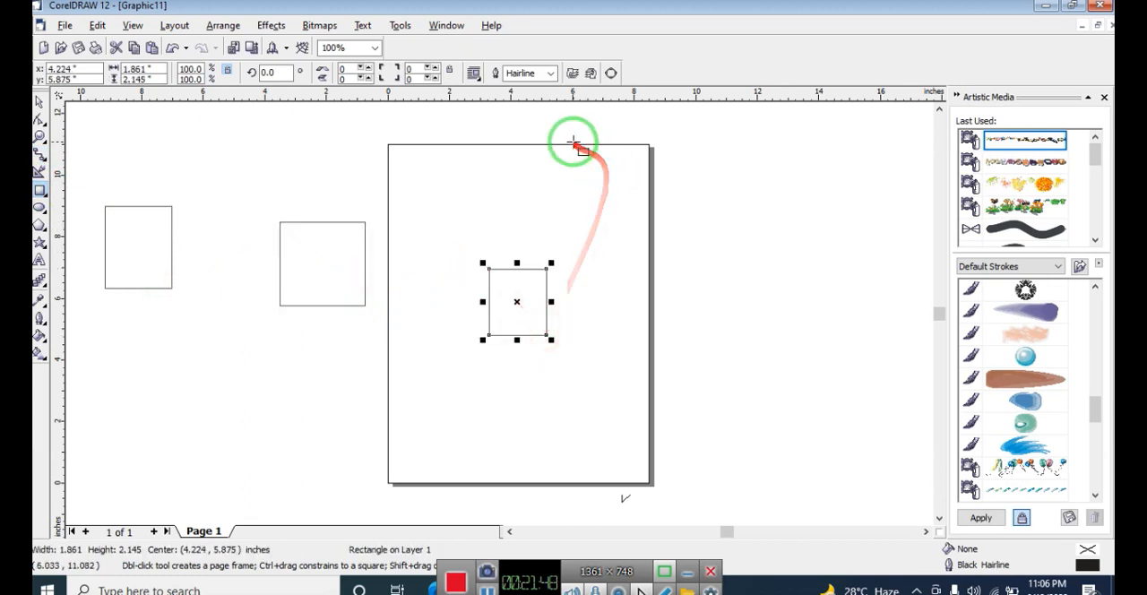
drag(573, 143, 658, 188)
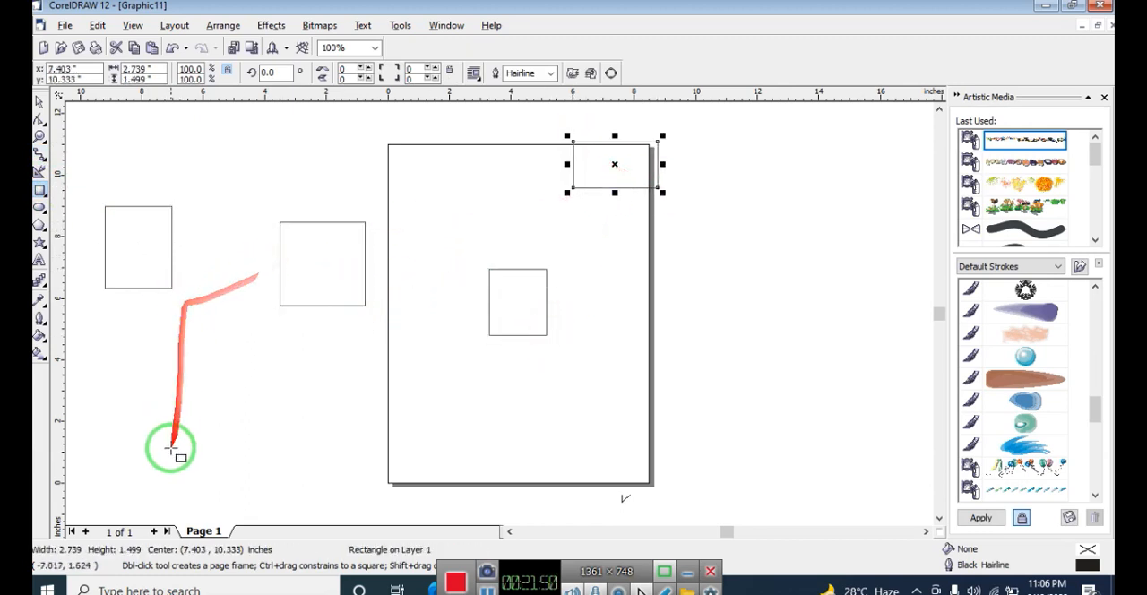
Step: With the Interactive Connector tool, link the four rectangles in sequence with angled connector lines
click(46, 156)
click(45, 159)
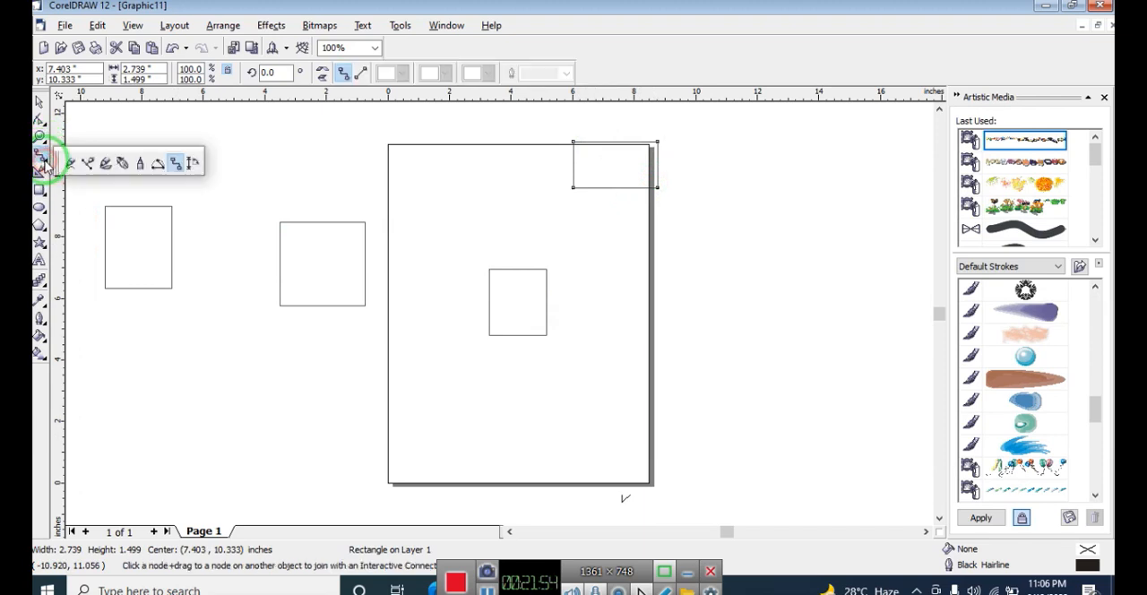
click(176, 164)
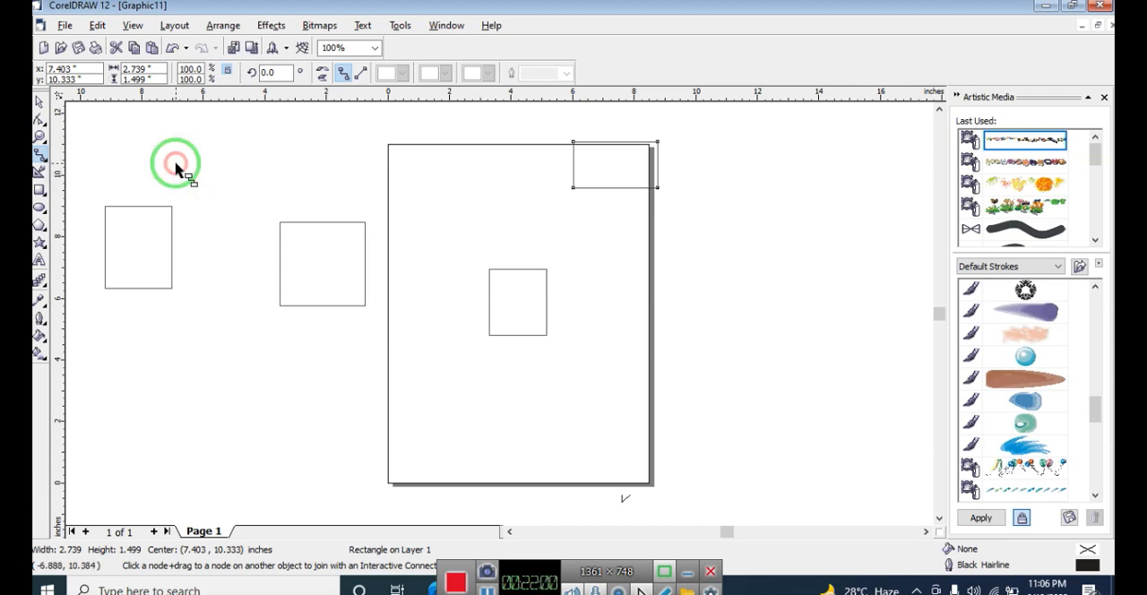
click(146, 264)
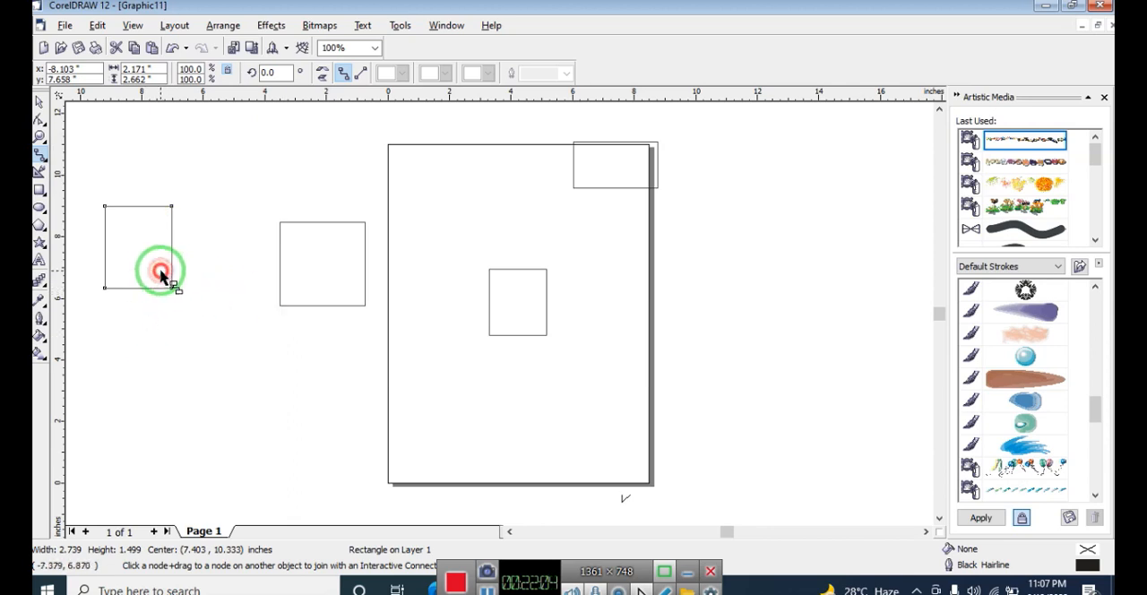
drag(162, 275, 296, 269)
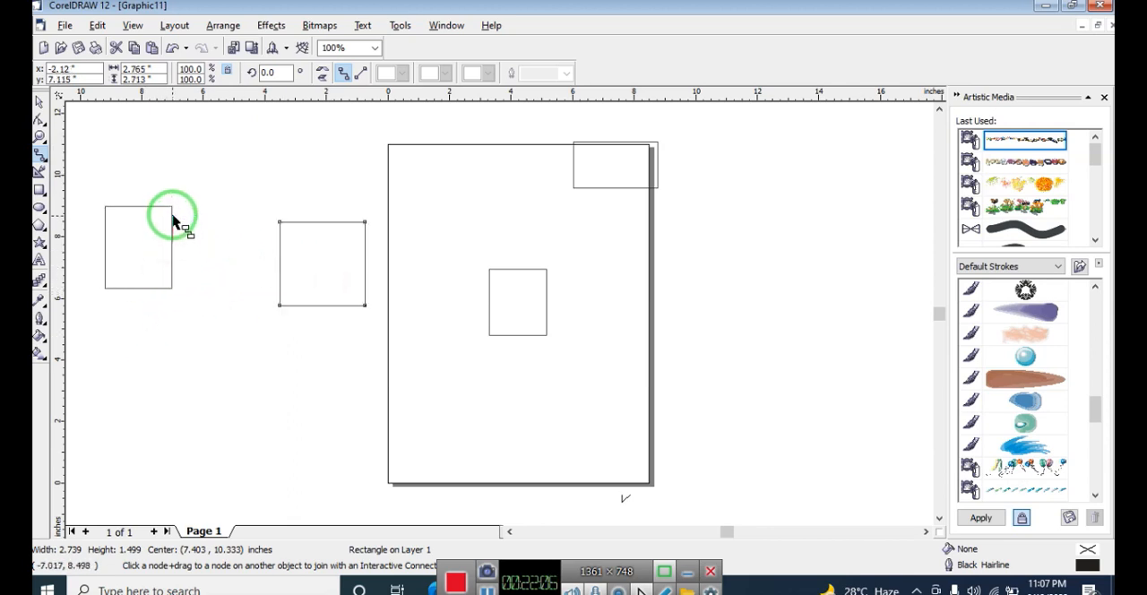
drag(173, 219, 280, 282)
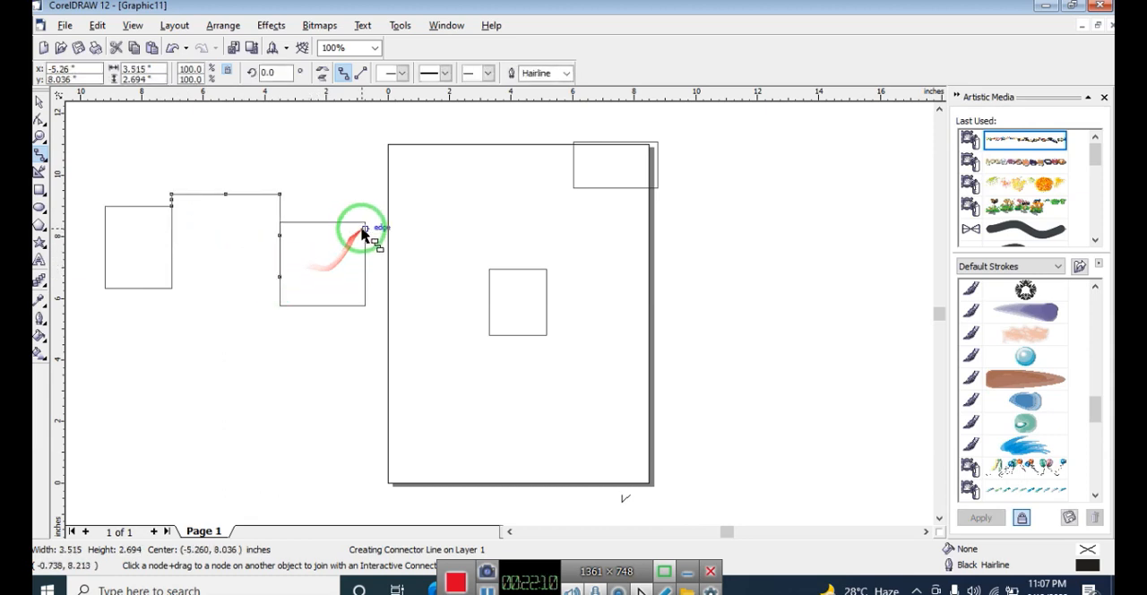
drag(365, 224, 491, 270)
drag(489, 212, 574, 135)
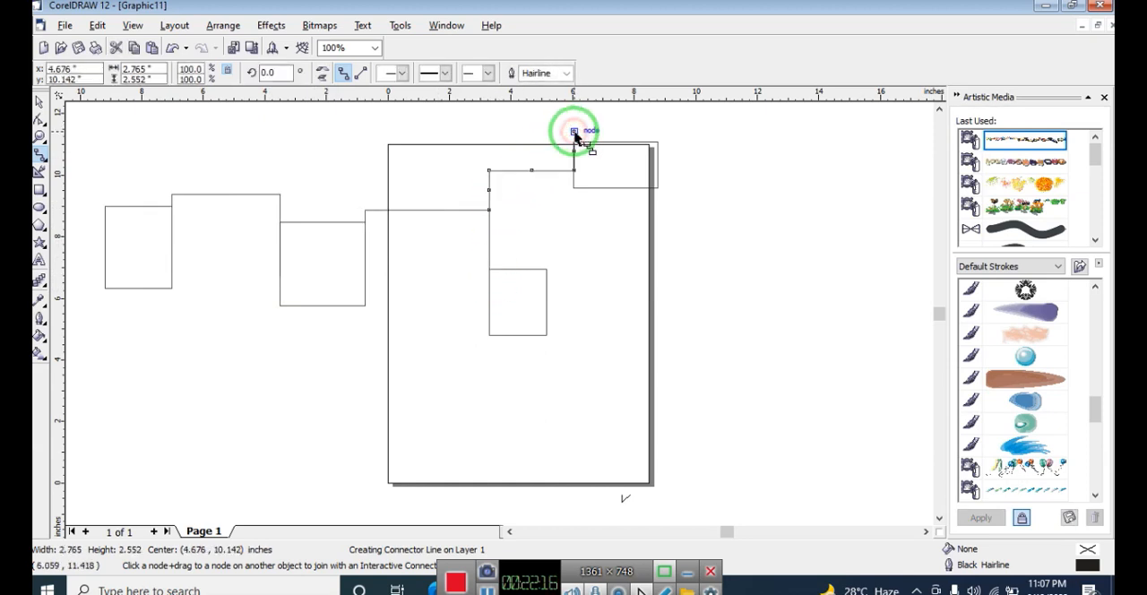
click(629, 352)
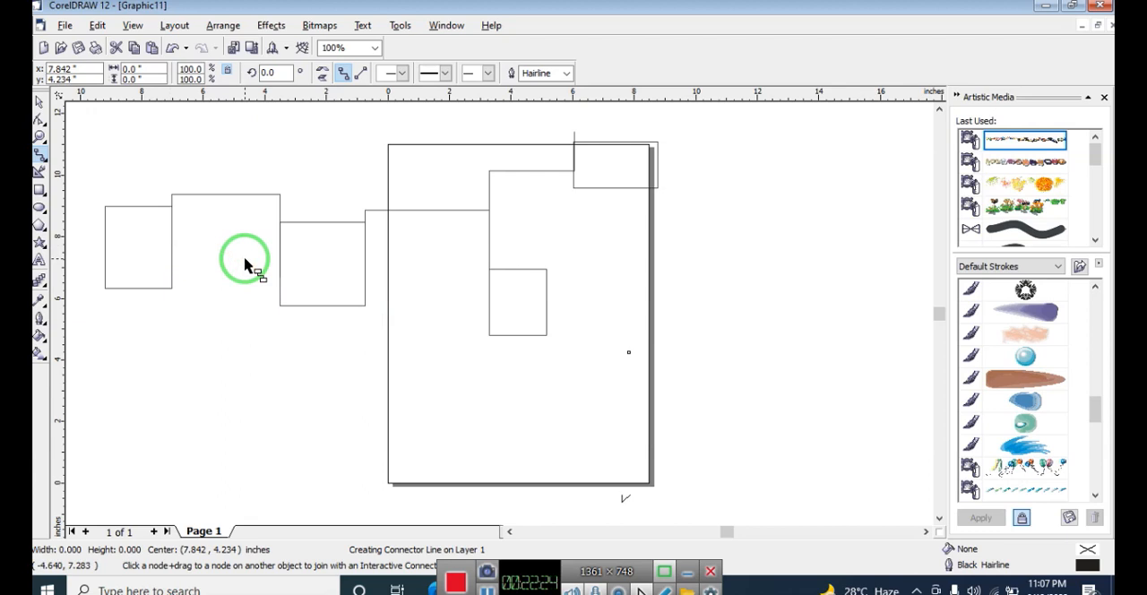
Step: Switch to the Dimension tool, and undo the connector lines and rectangles to clear the drawing
click(41, 169)
click(41, 162)
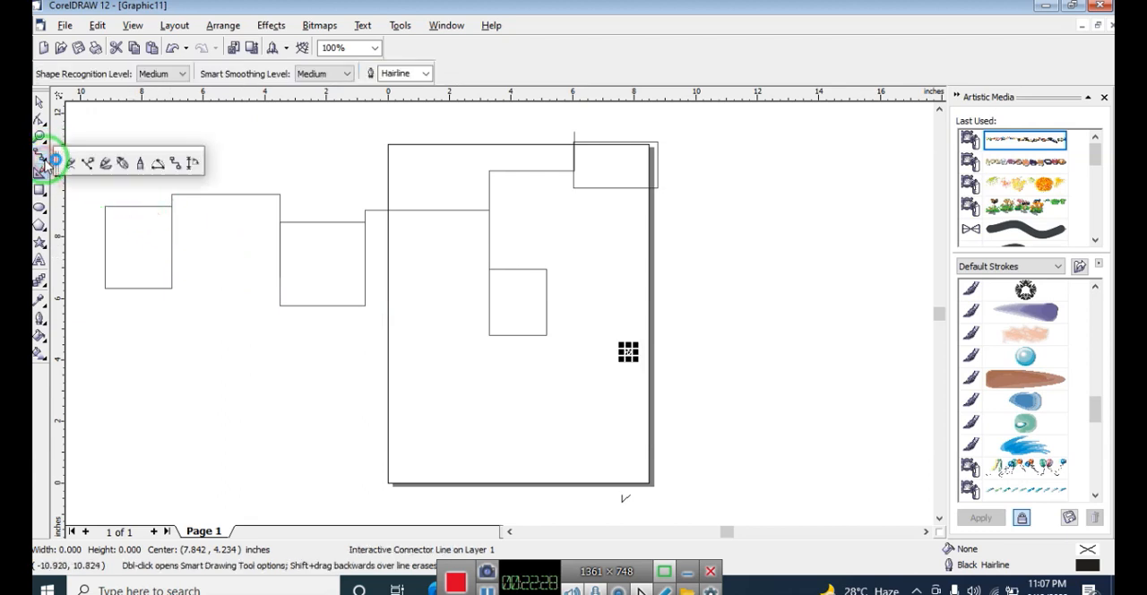
click(192, 166)
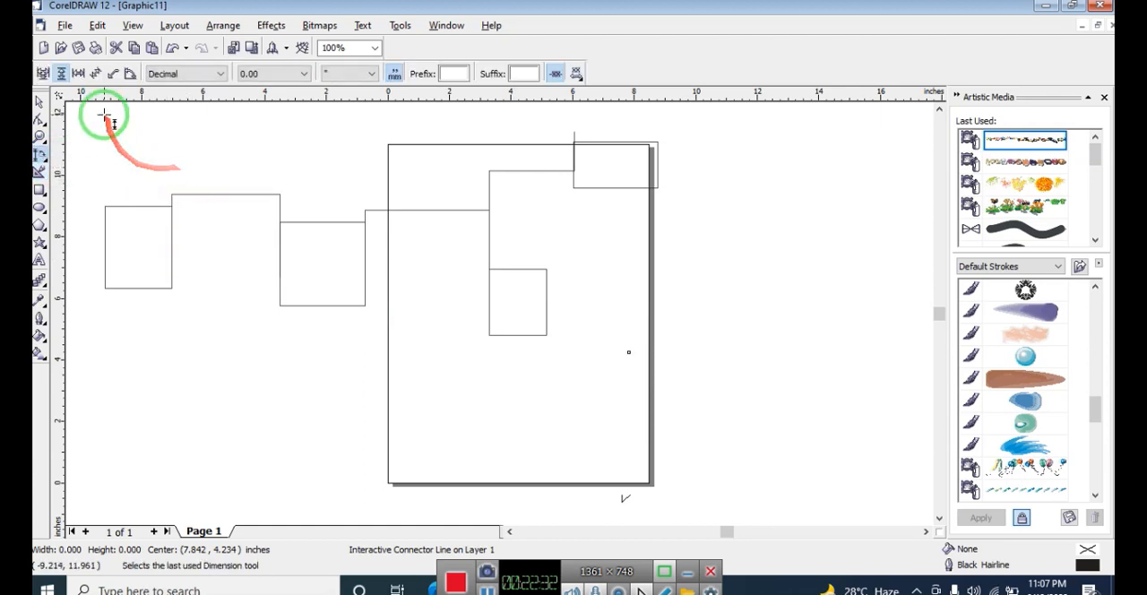
click(64, 25)
click(273, 314)
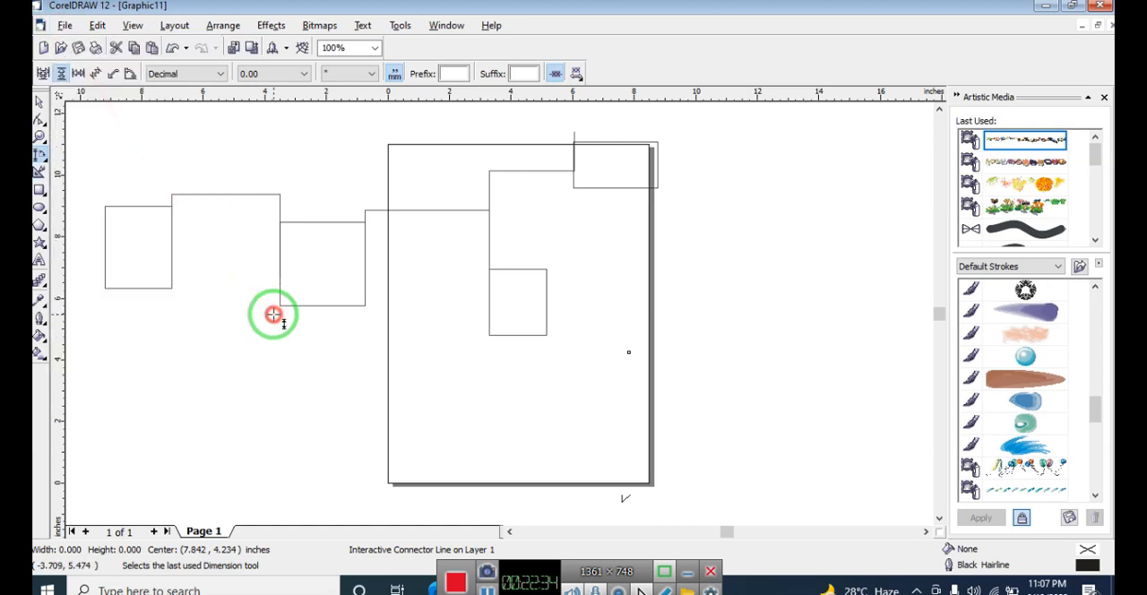
key(z)
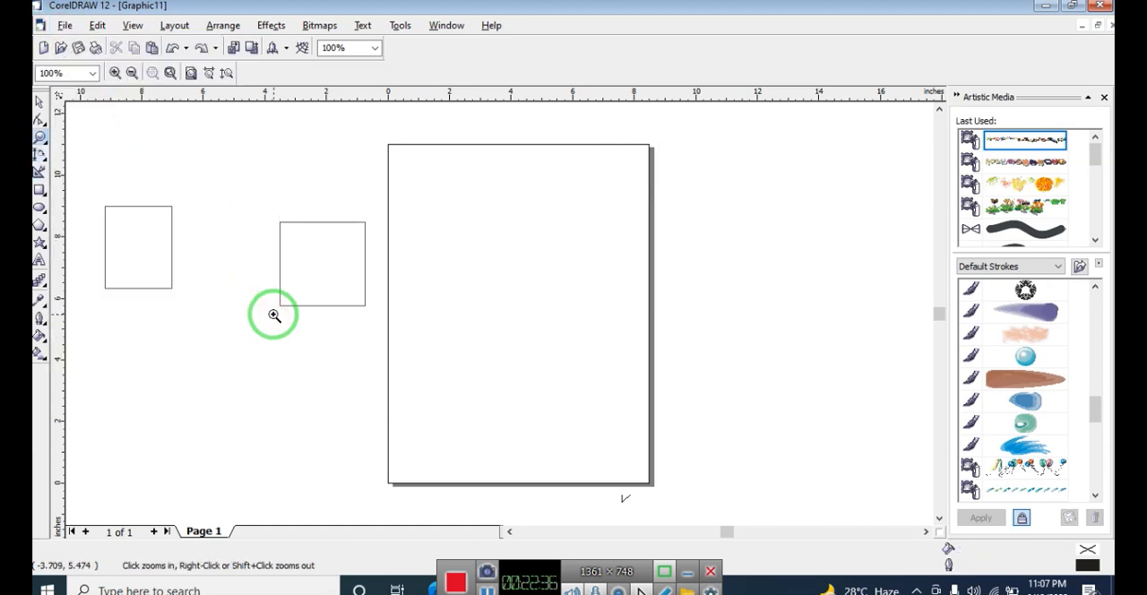
Step: Draw a rectangle about 4.1" by 4.3" left of the page and add a vertical dimension for its height beside its right edge
click(40, 190)
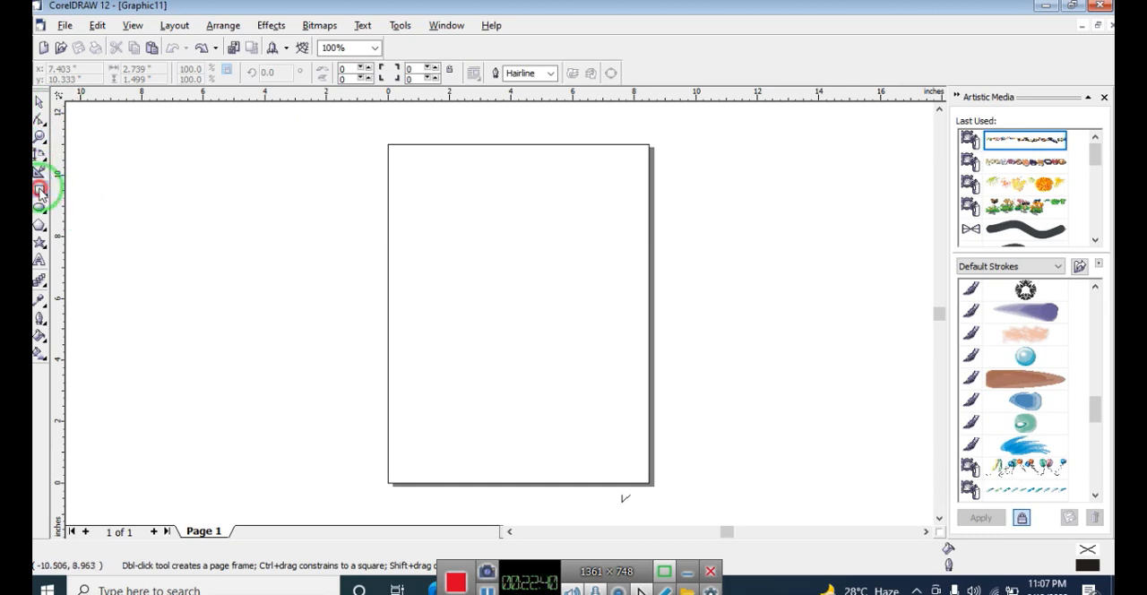
mouse_move(106, 202)
mouse_down()
mouse_move(248, 320)
mouse_move(231, 334)
mouse_up()
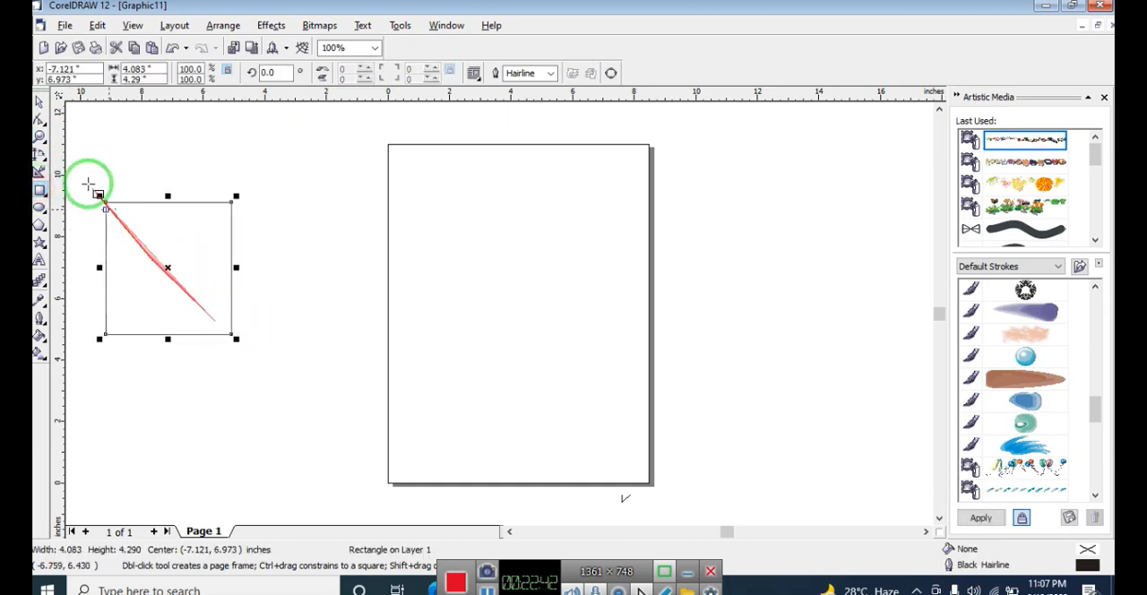
click(40, 156)
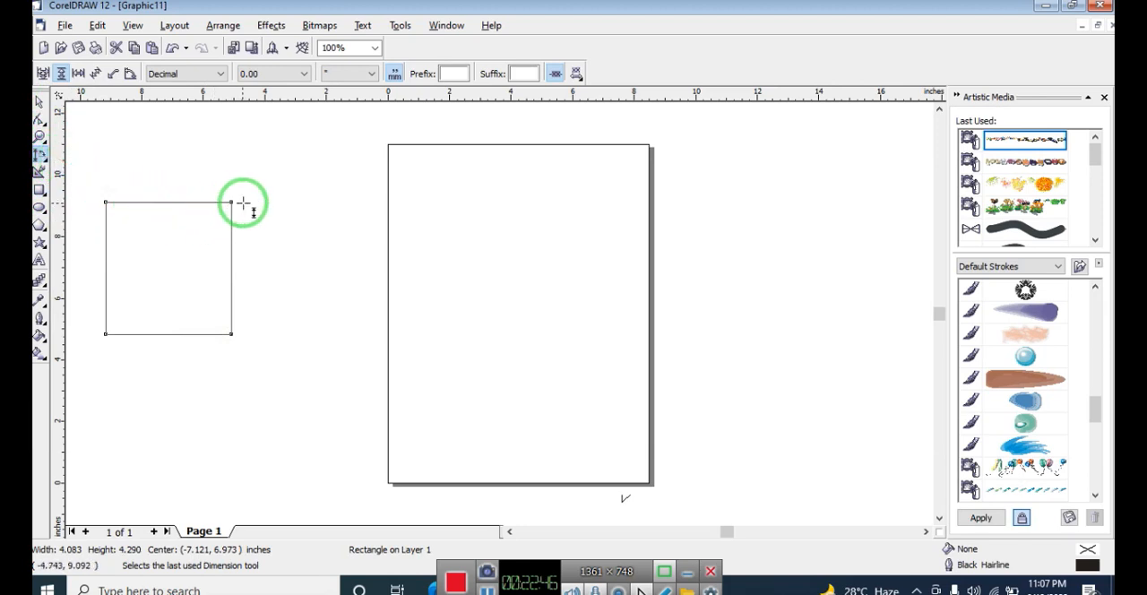
drag(247, 204, 248, 334)
click(279, 328)
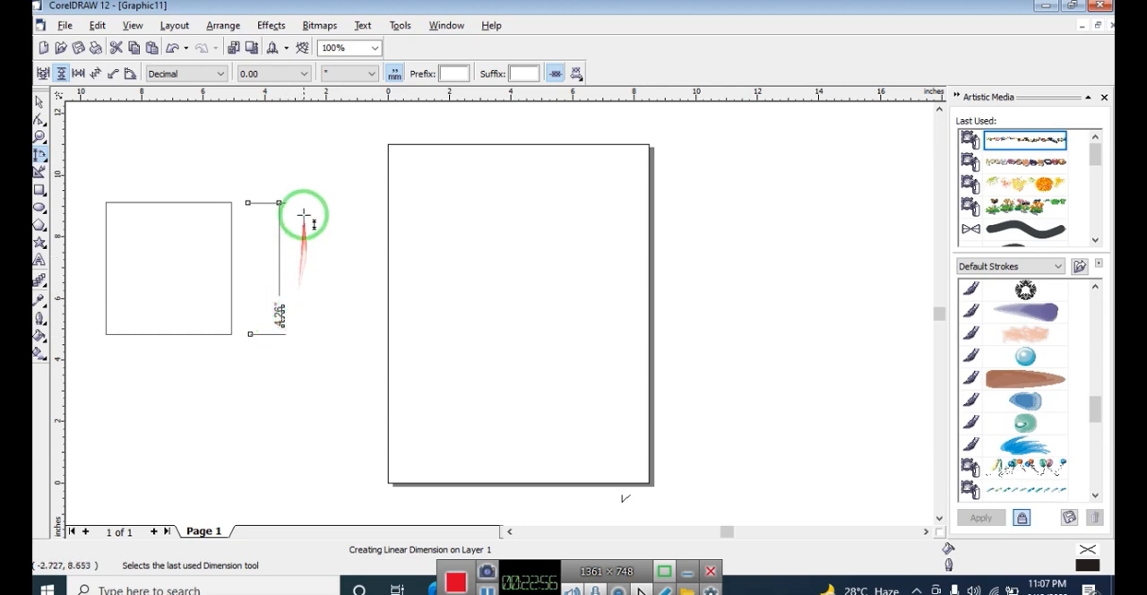
Step: Add two more vertical dimensions, one about 6.43" left of the rectangle and one about 0.52" measured below it
drag(299, 205, 88, 405)
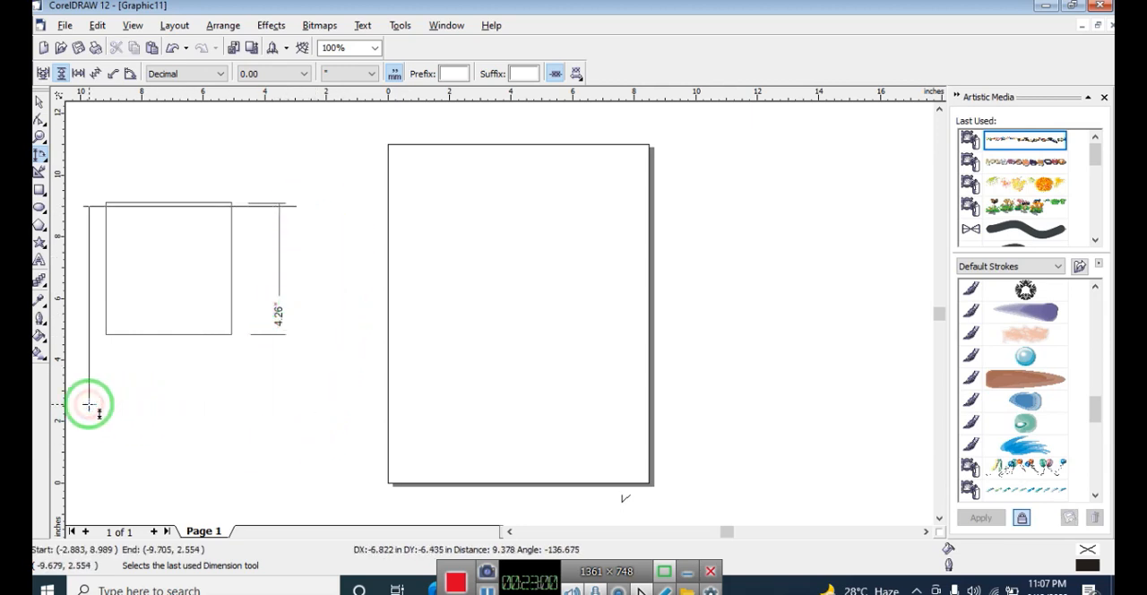
click(82, 204)
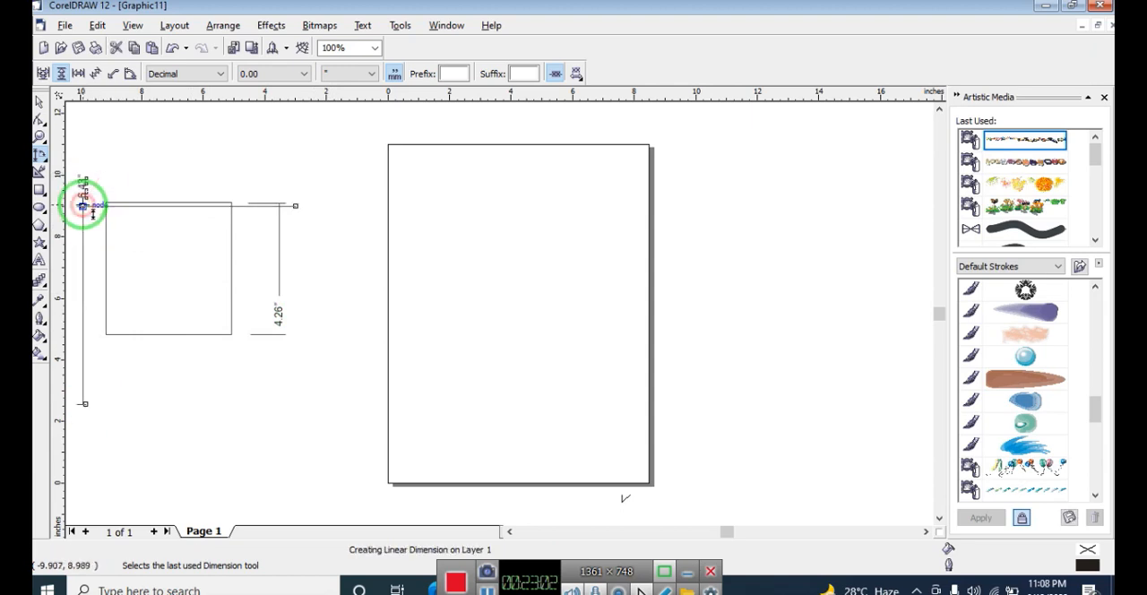
click(133, 407)
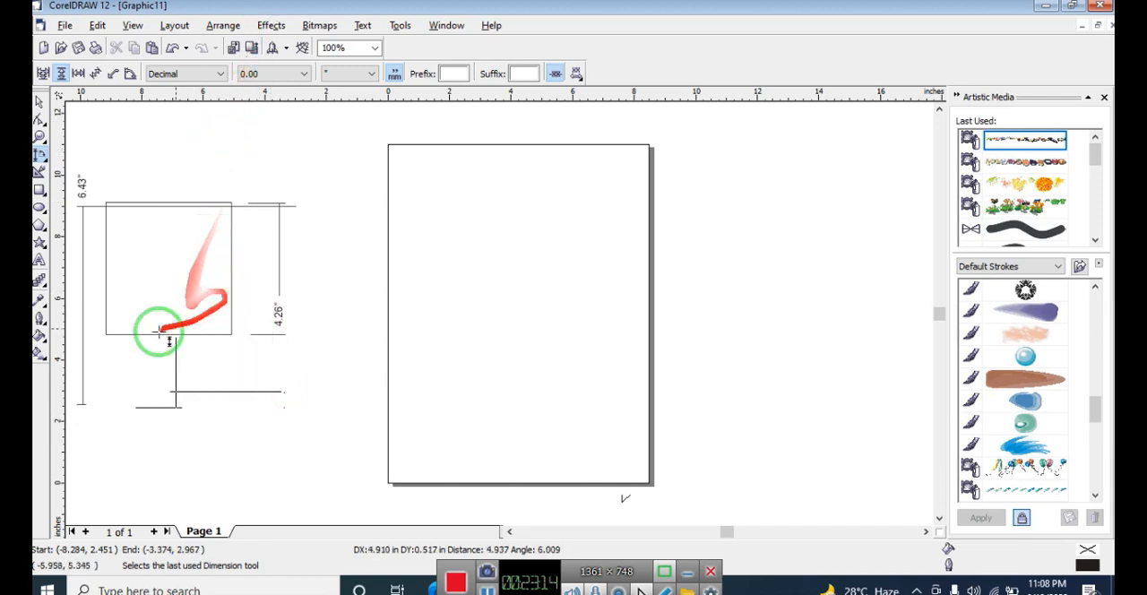
click(108, 336)
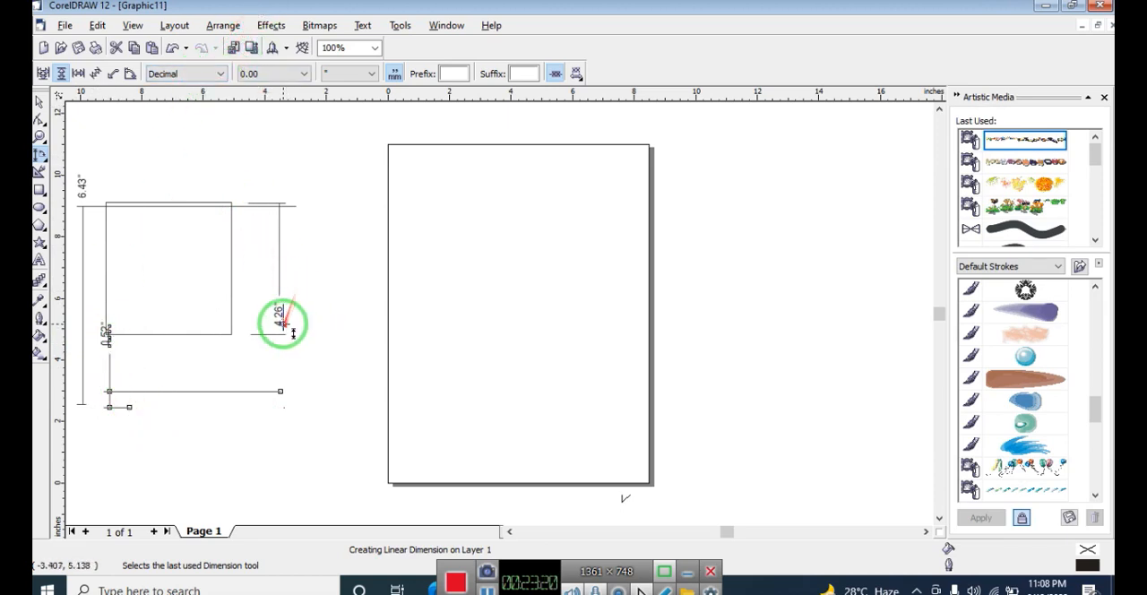
Step: Set the last dimension's style to Fractional, and toggle its unit display off and back on
click(220, 74)
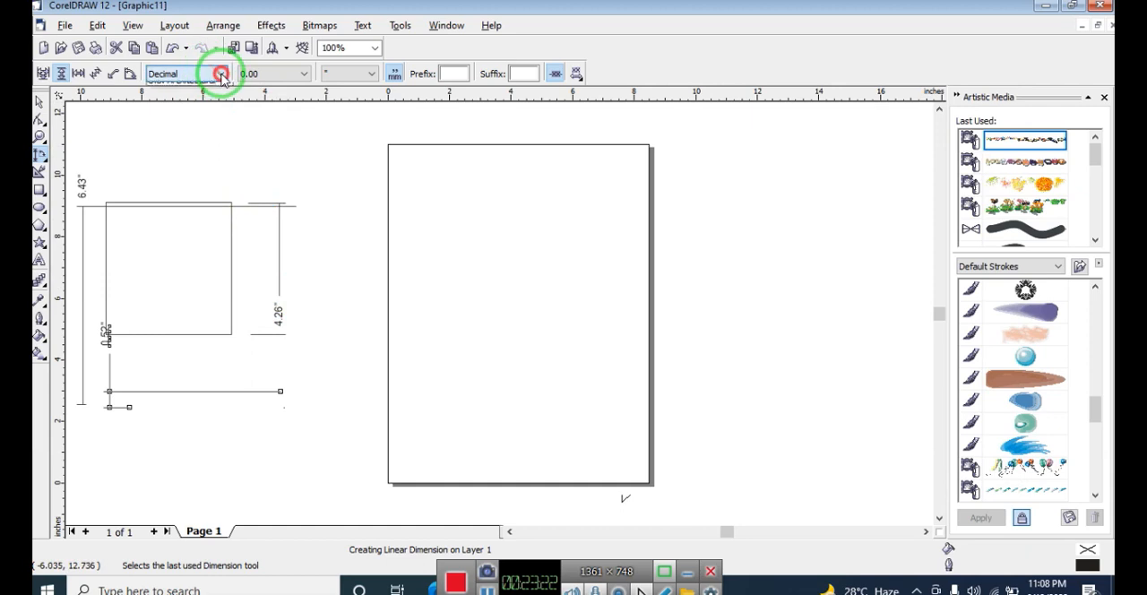
click(211, 98)
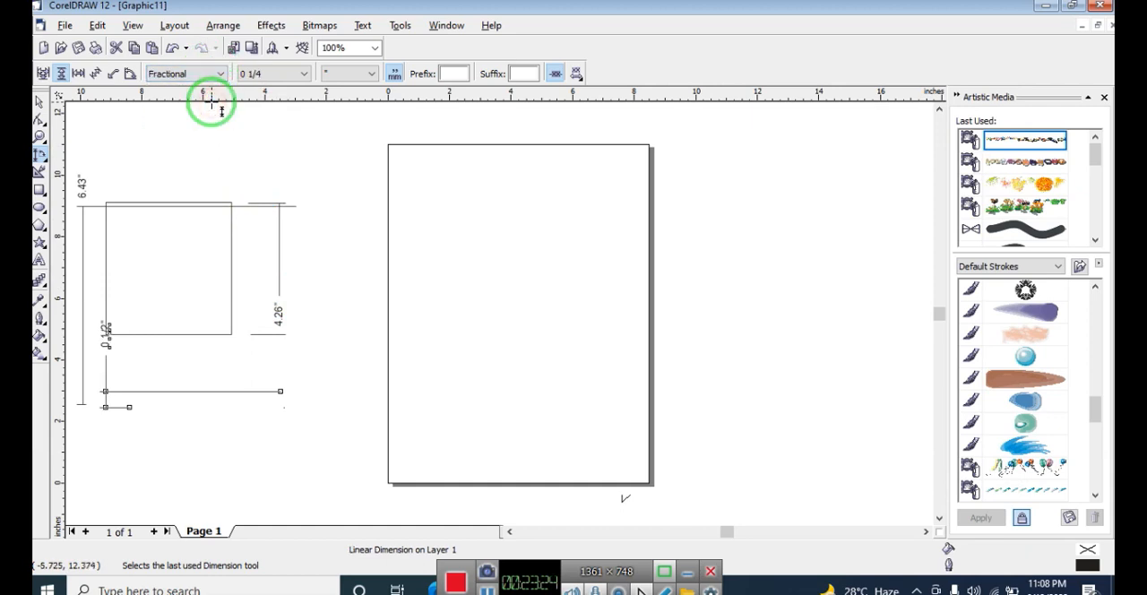
click(395, 76)
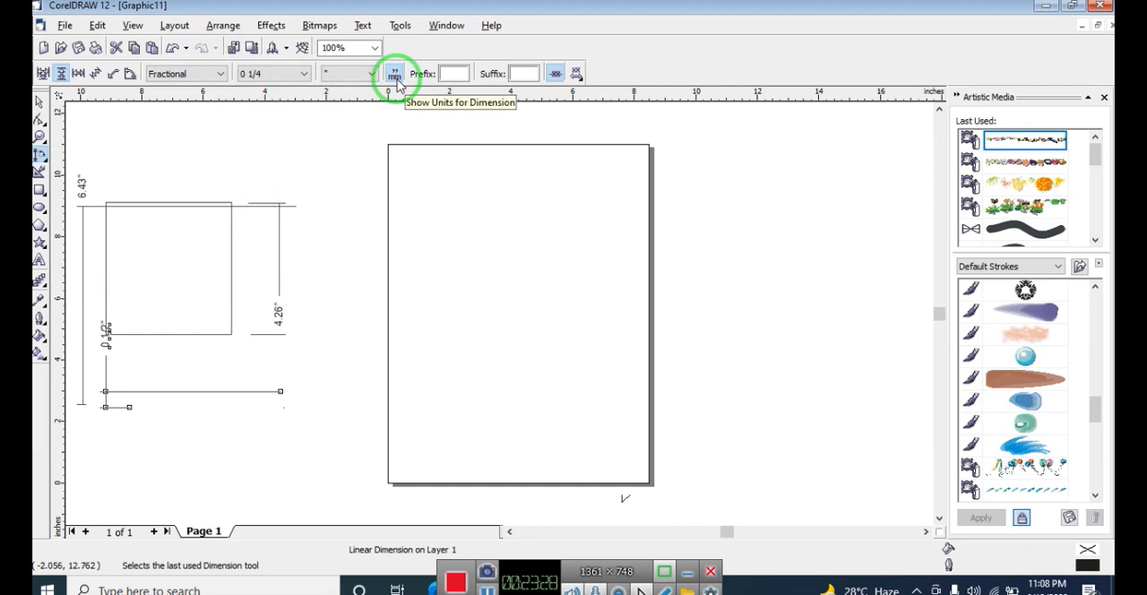
click(398, 86)
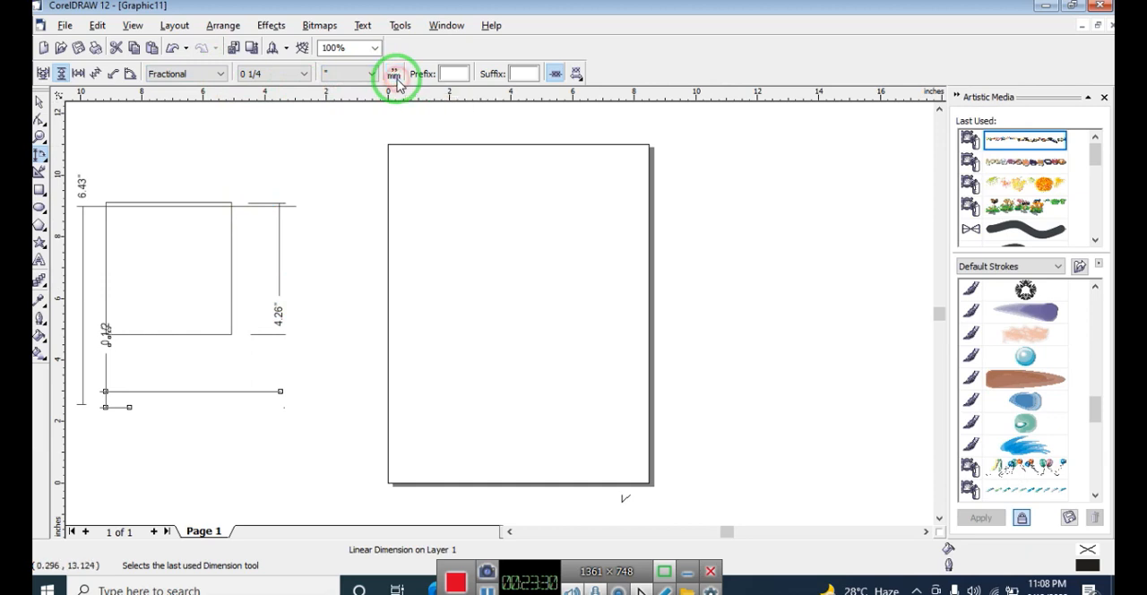
click(398, 85)
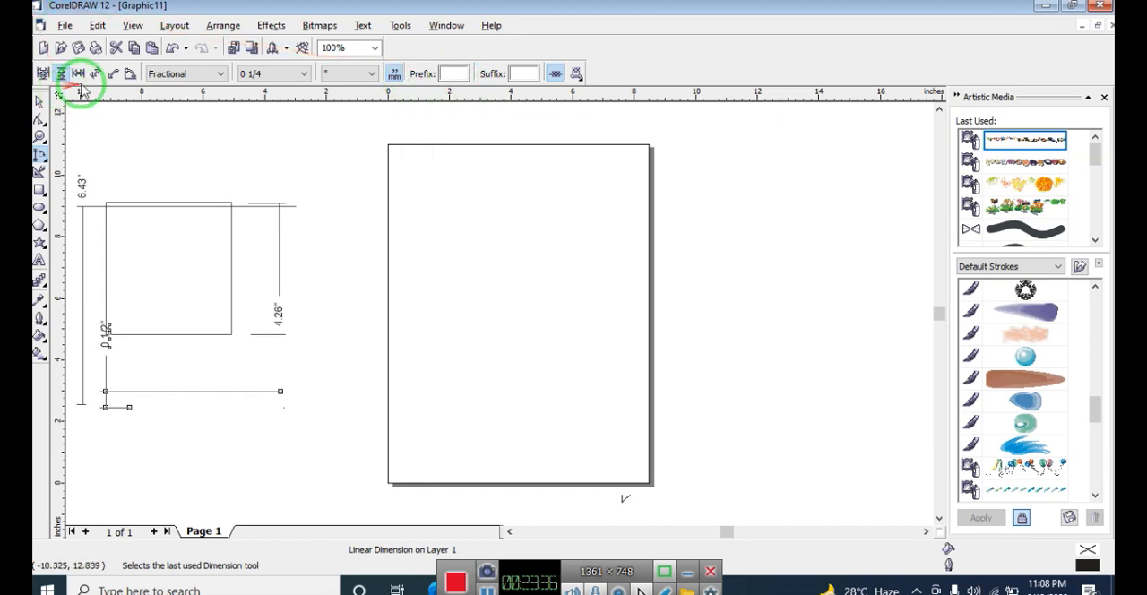
Step: Add an angular dimension of about 44 degrees at the rectangle's top-left corner, between its diagonal and its left edge
click(130, 74)
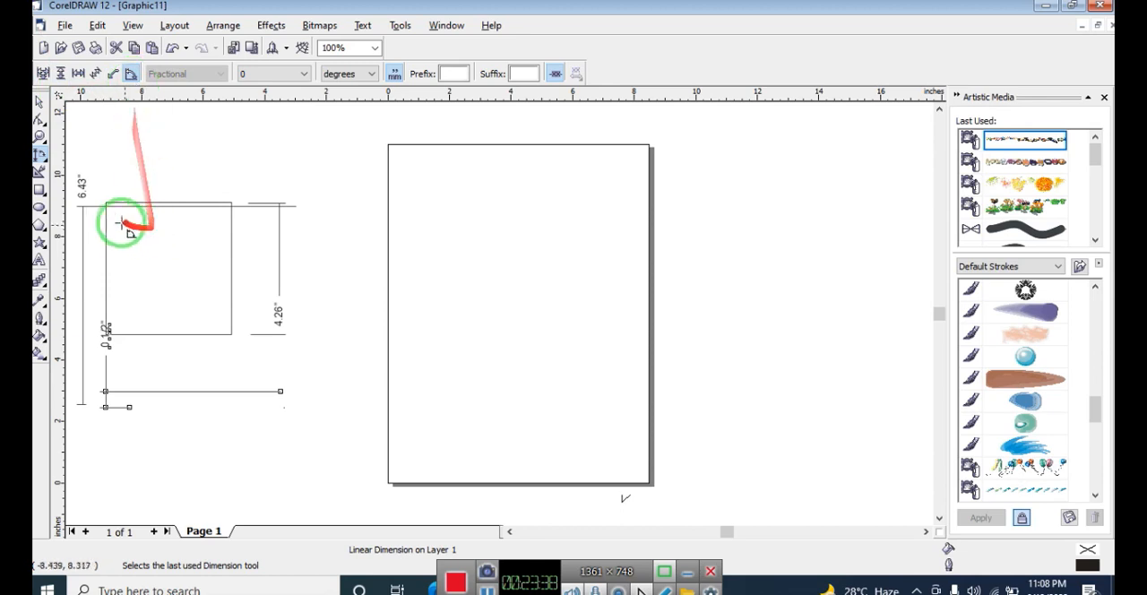
drag(106, 206, 231, 334)
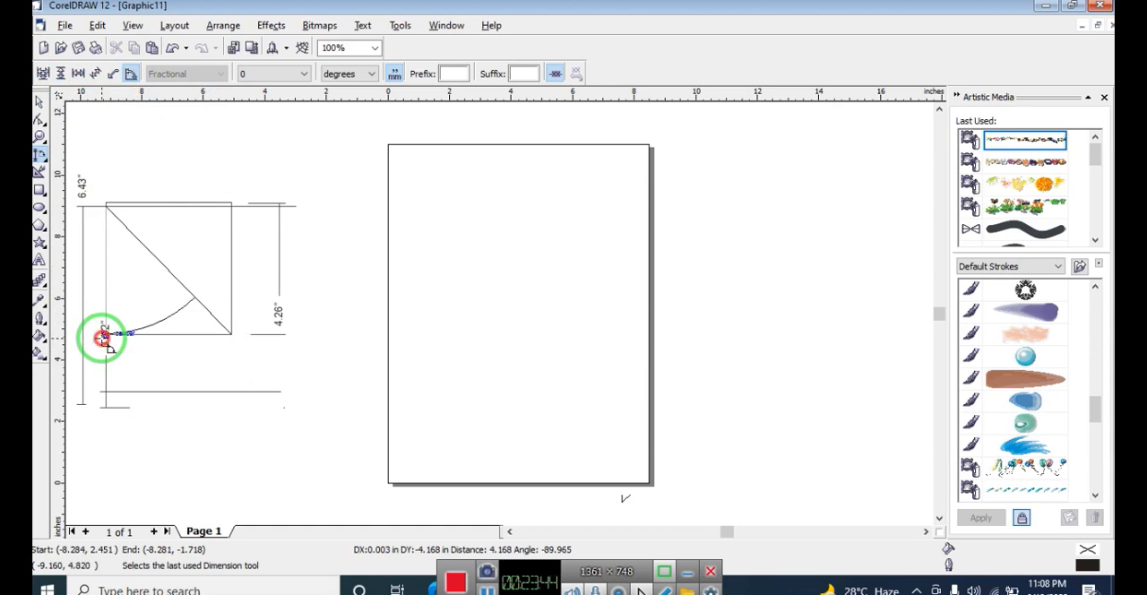
click(104, 337)
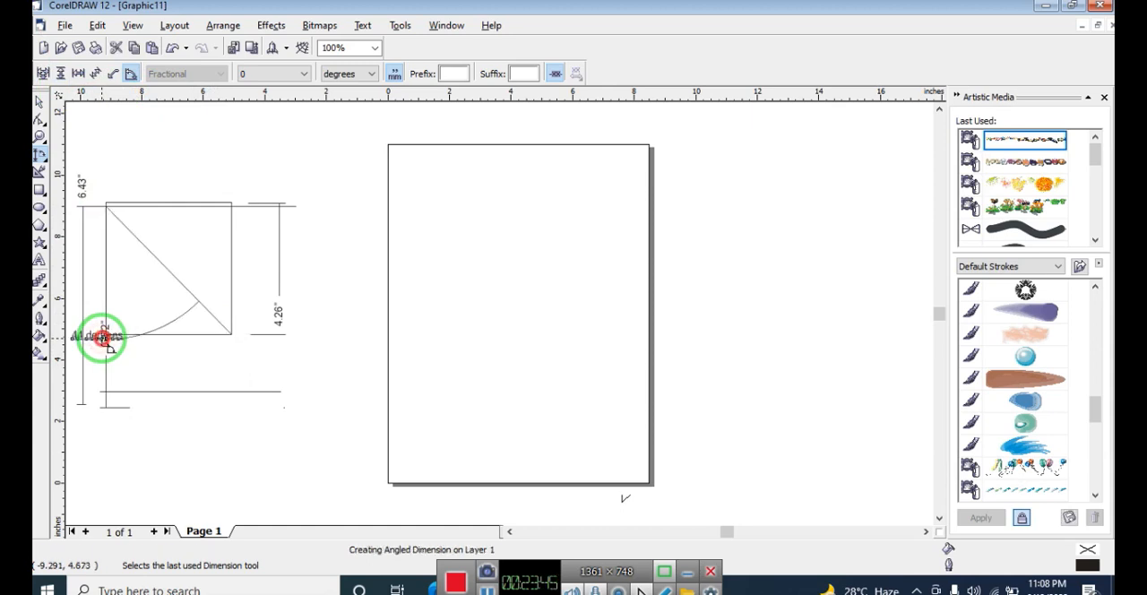
Step: Add an angular dimension of about 54 degrees opening toward the page, with its vertex below and left of the rectangle
click(77, 381)
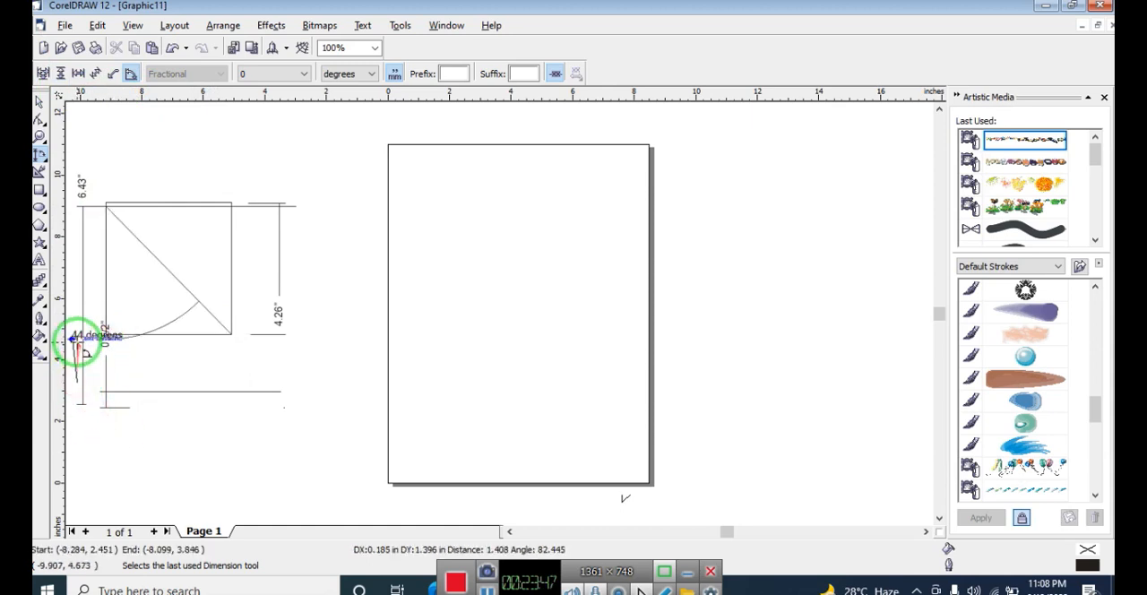
click(345, 263)
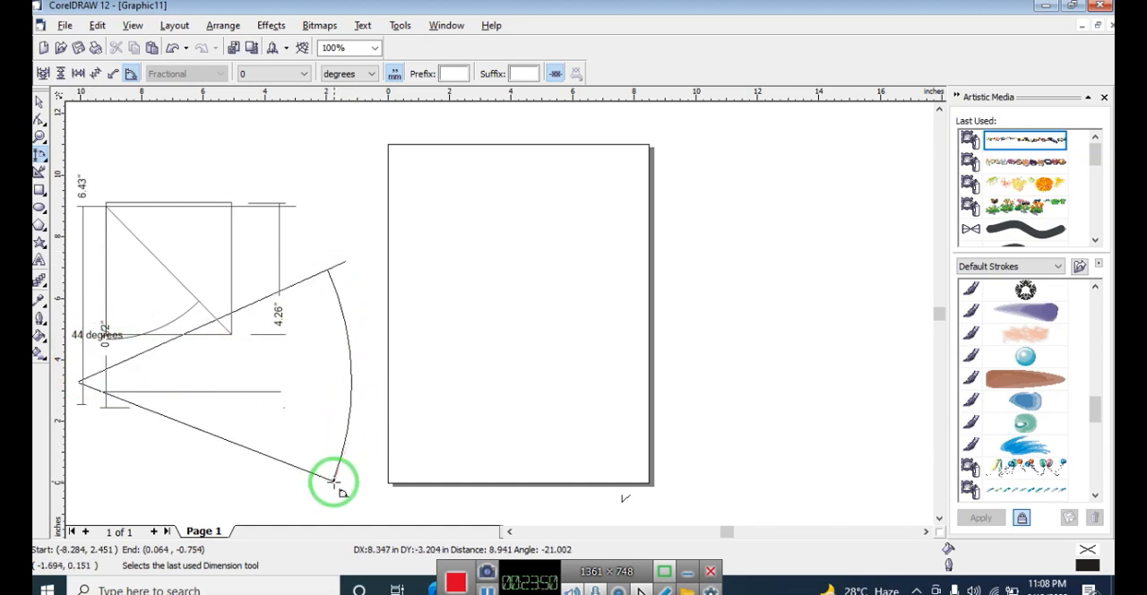
click(300, 508)
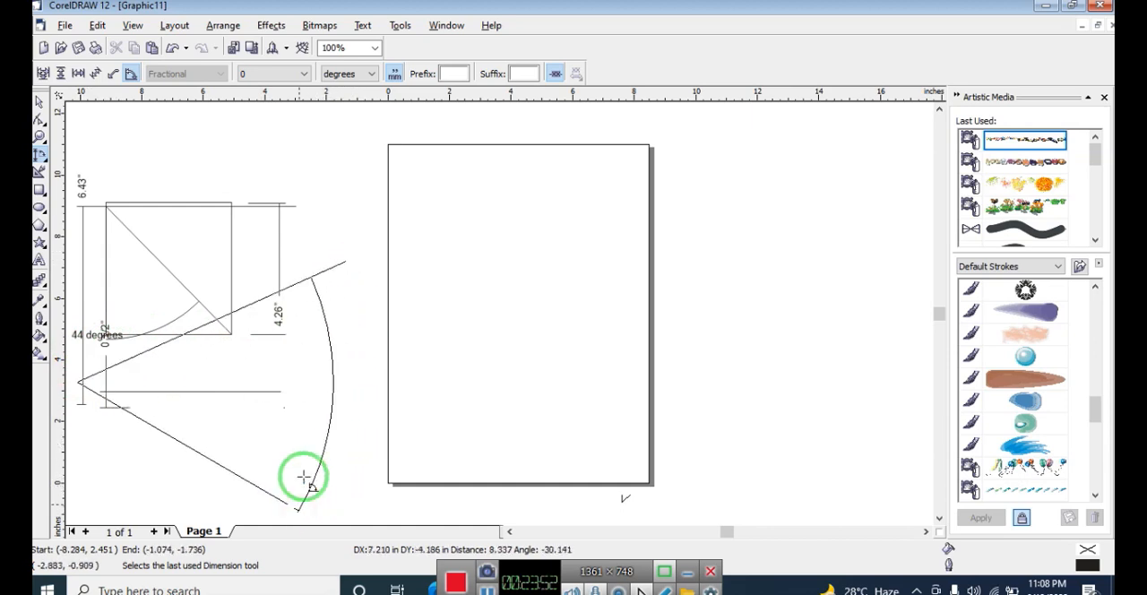
click(315, 390)
click(292, 404)
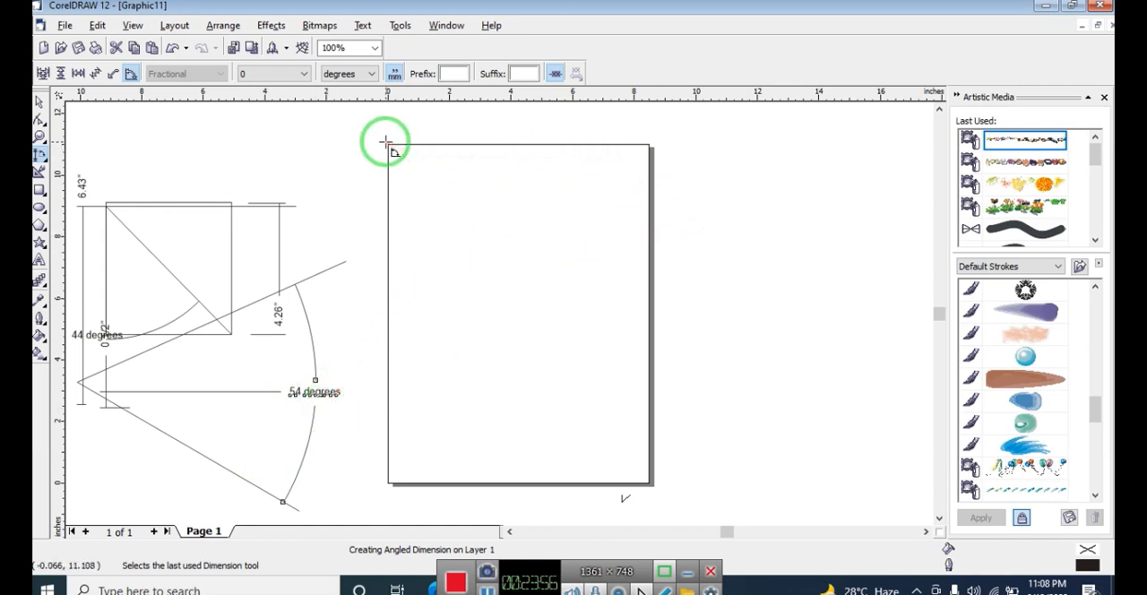
Step: Add an angular dimension of about 91 degrees at the page's top-left corner, between its left and top edges
drag(387, 144, 388, 368)
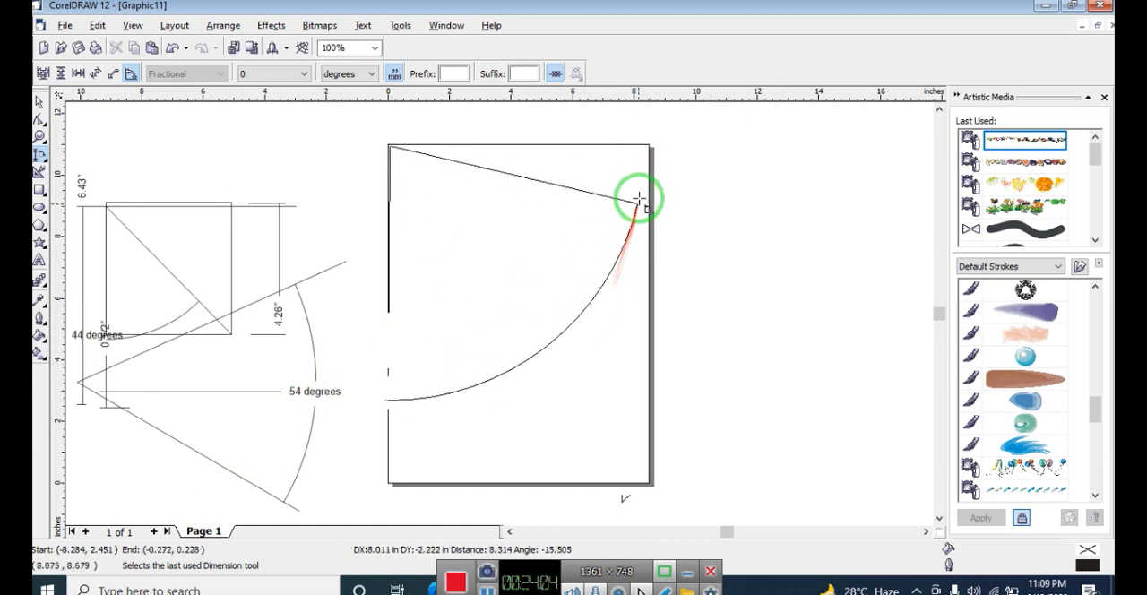
click(651, 142)
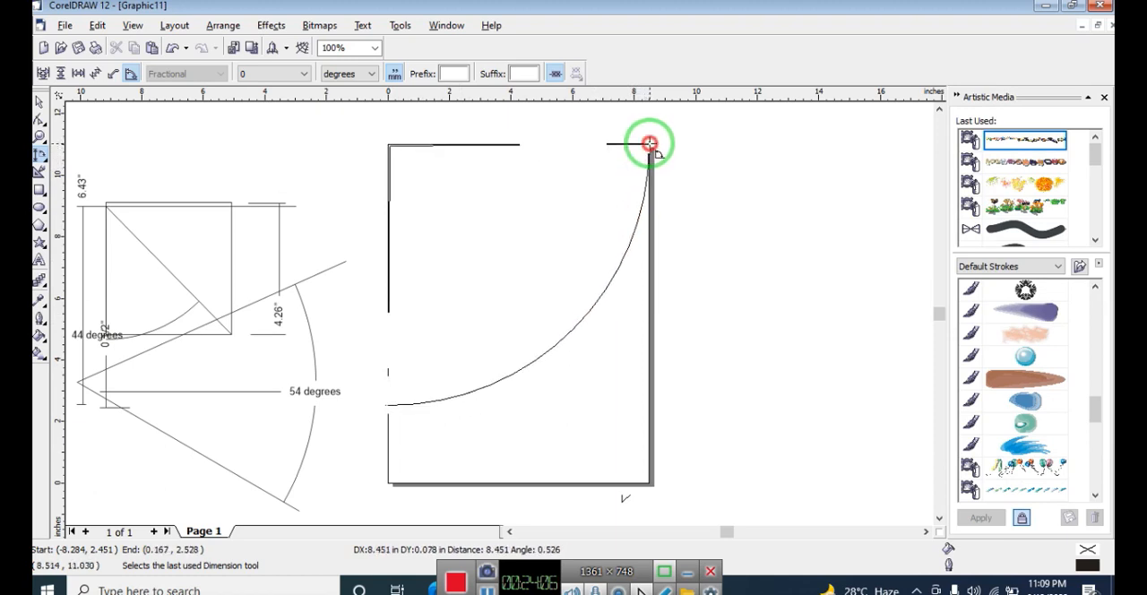
click(650, 146)
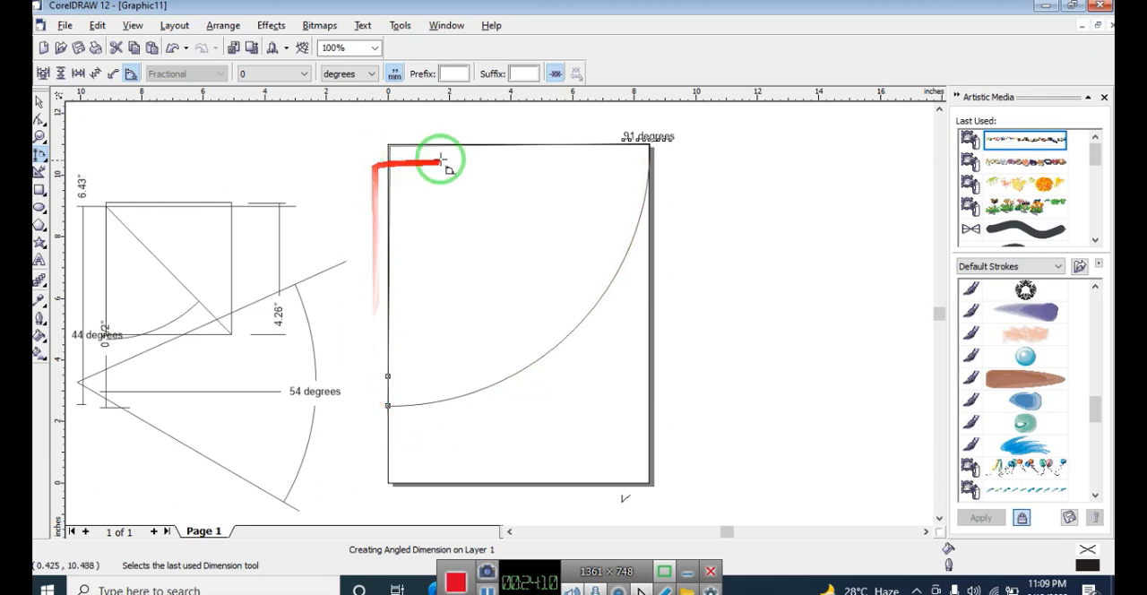
Step: Add a downward-opening angular dimension of about 114 degrees with its vertex beyond the page's upper-right corner
click(710, 156)
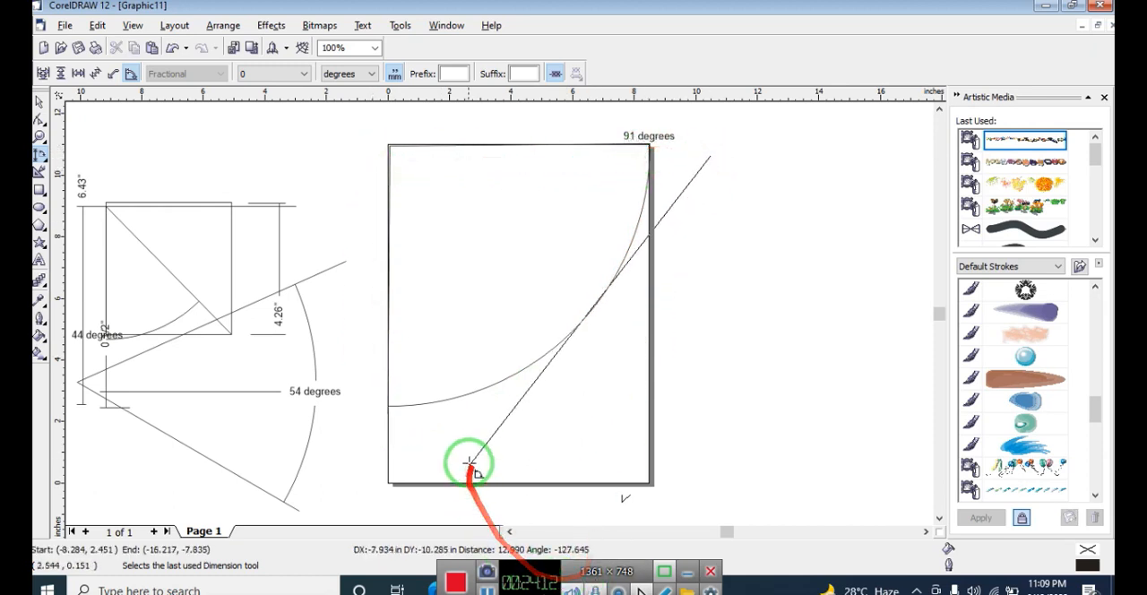
click(434, 296)
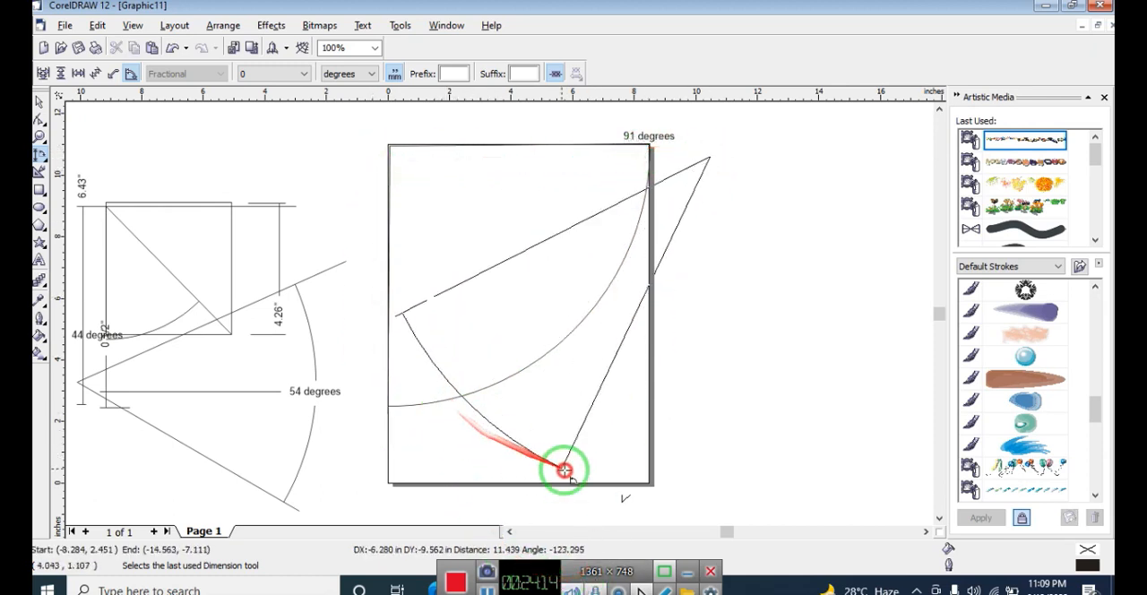
click(885, 298)
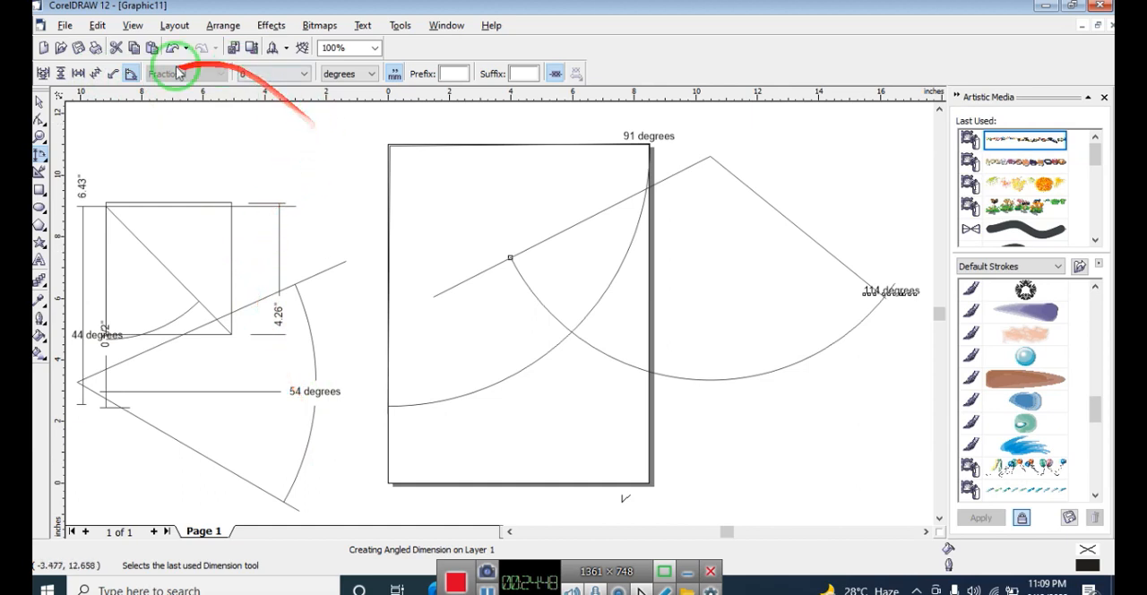
Step: Switch the last angular dimension's units to radians, and finish with gradians
click(132, 74)
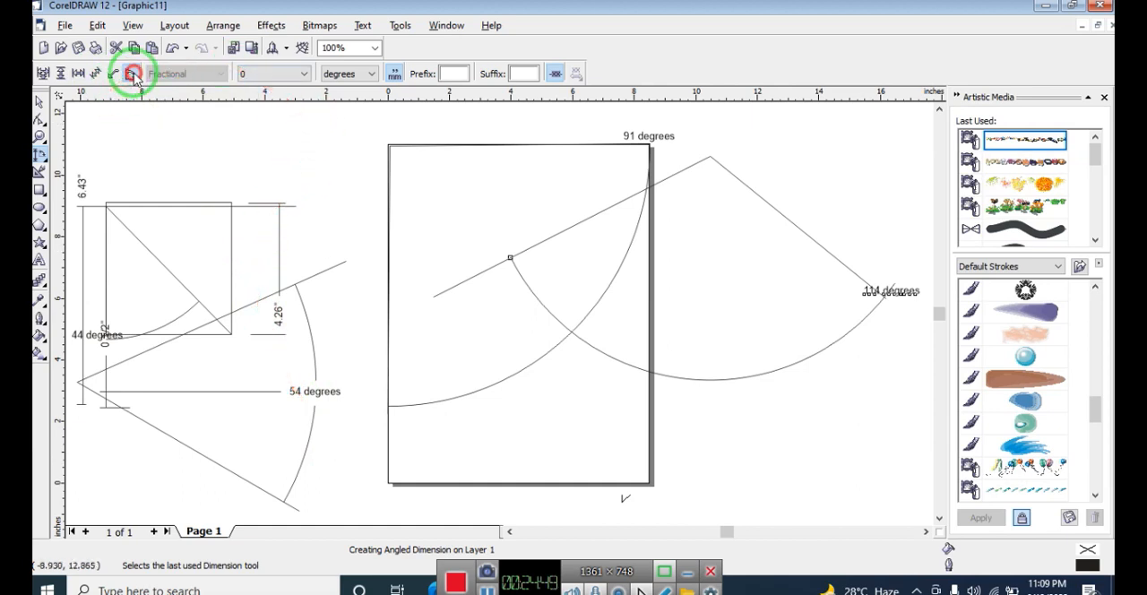
click(359, 76)
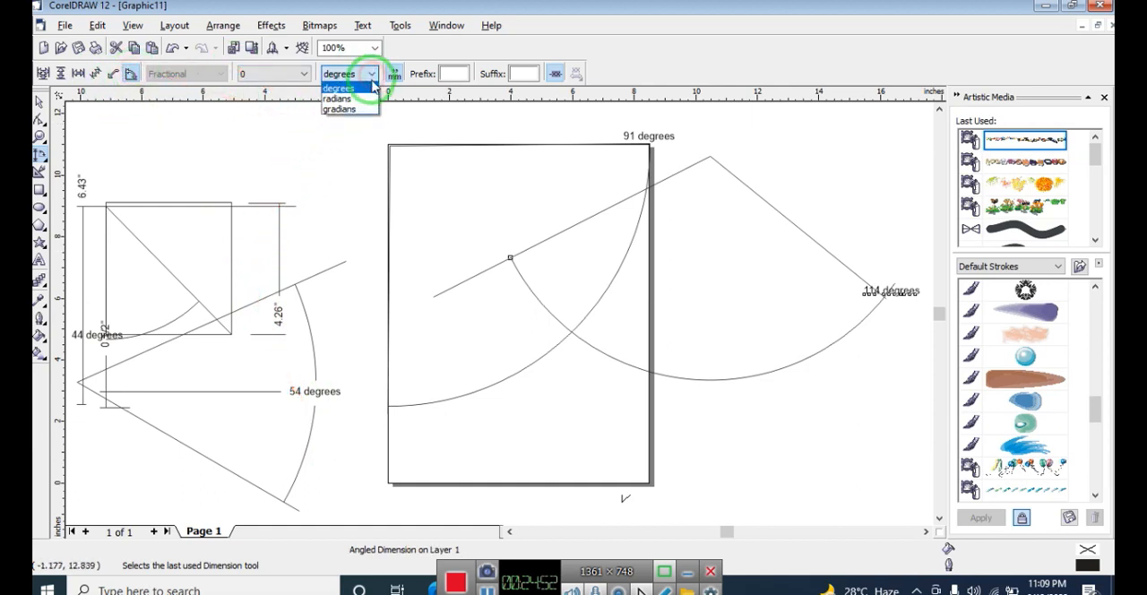
click(359, 99)
click(367, 76)
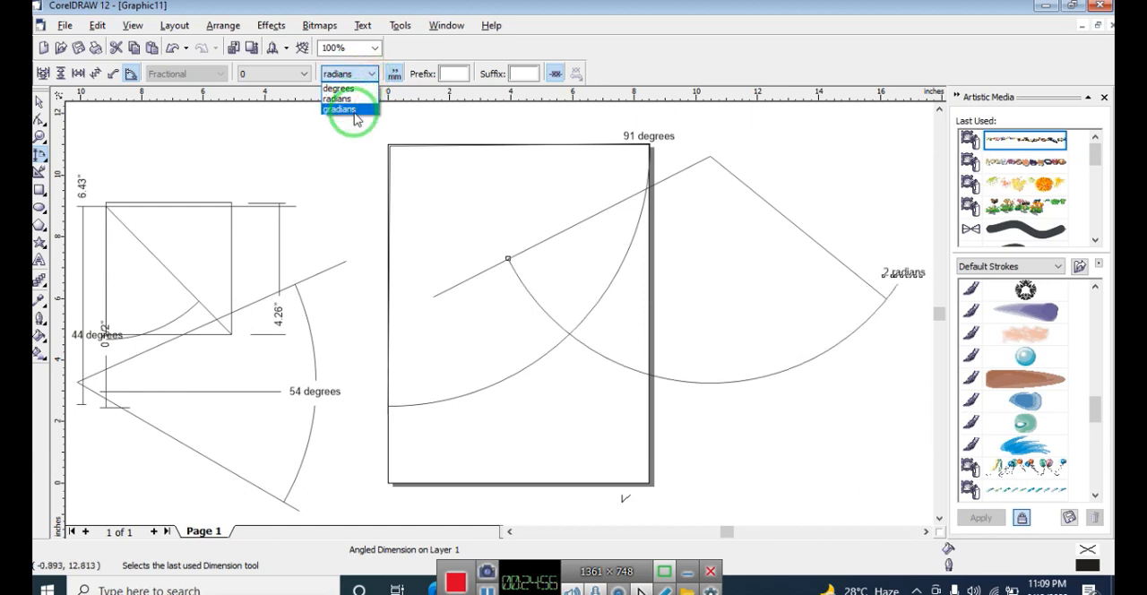
click(354, 110)
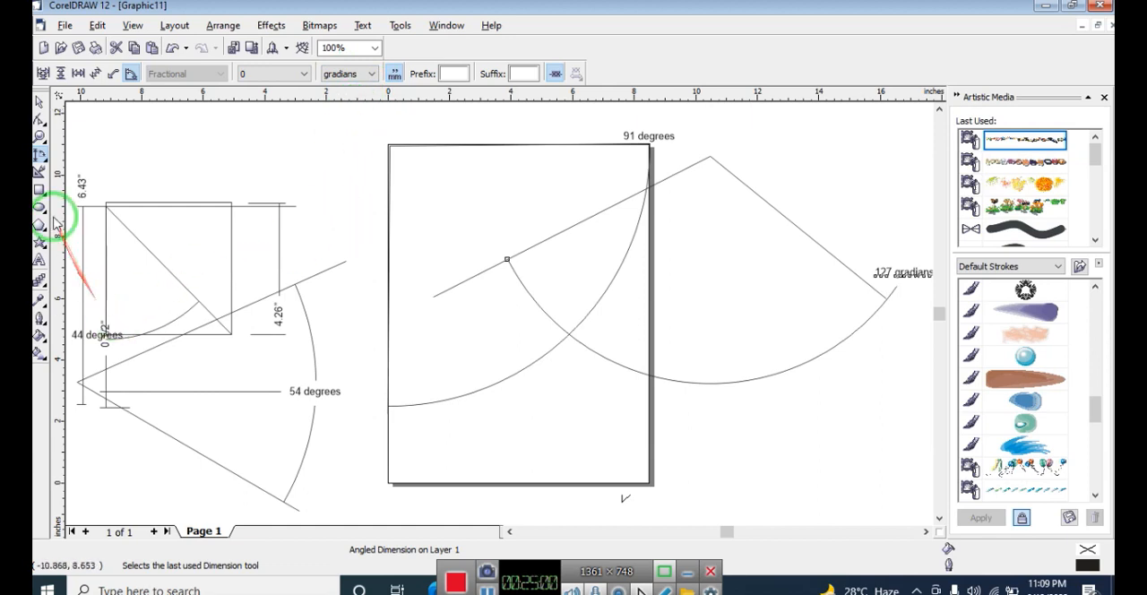
click(50, 166)
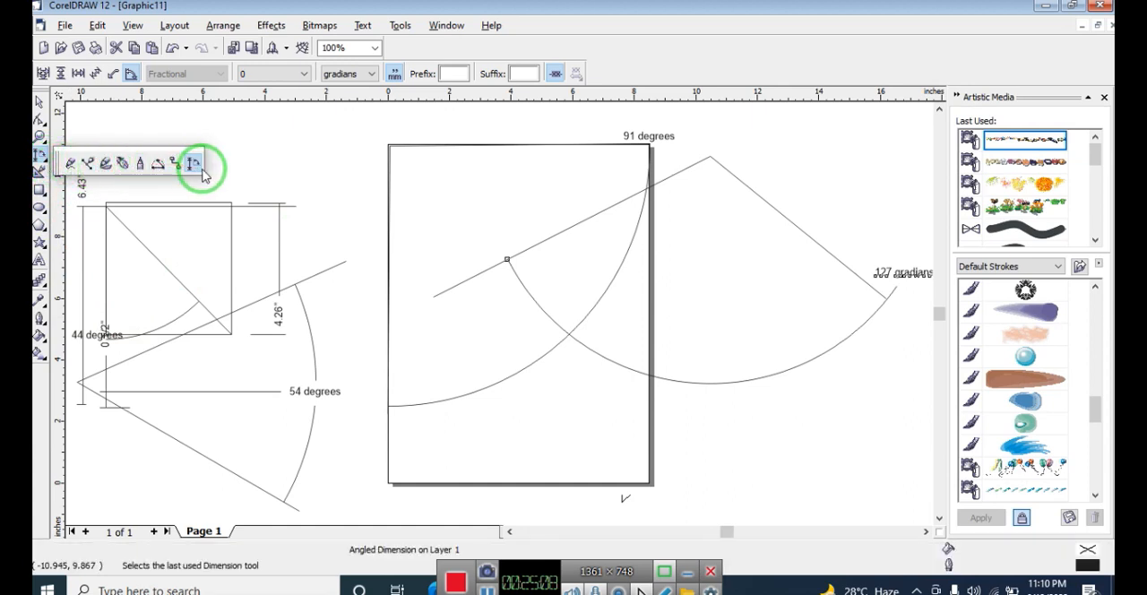
click(44, 155)
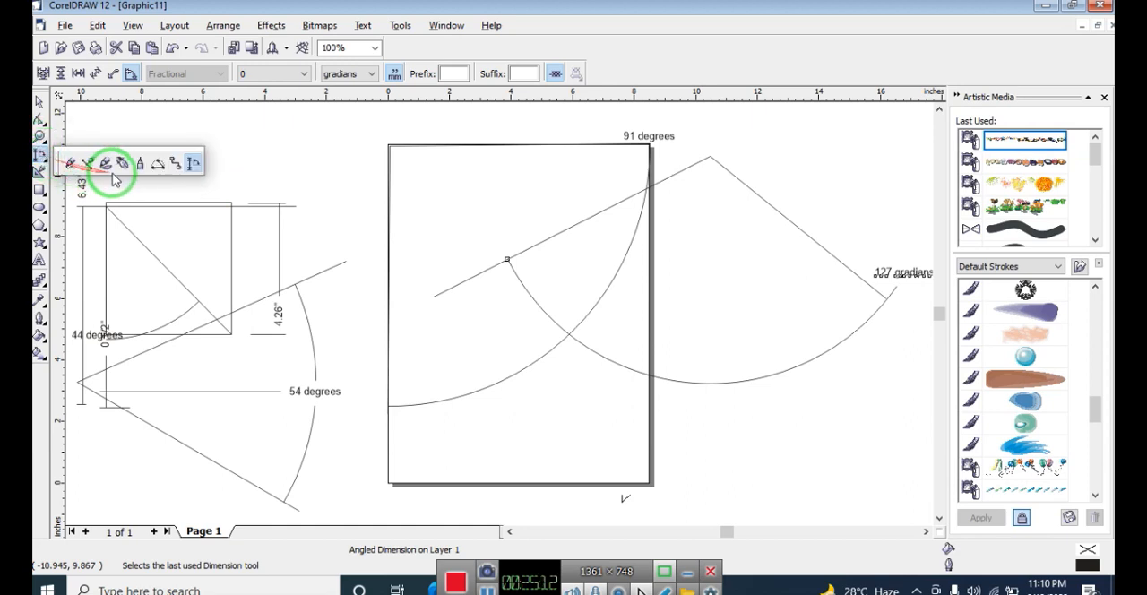
click(243, 175)
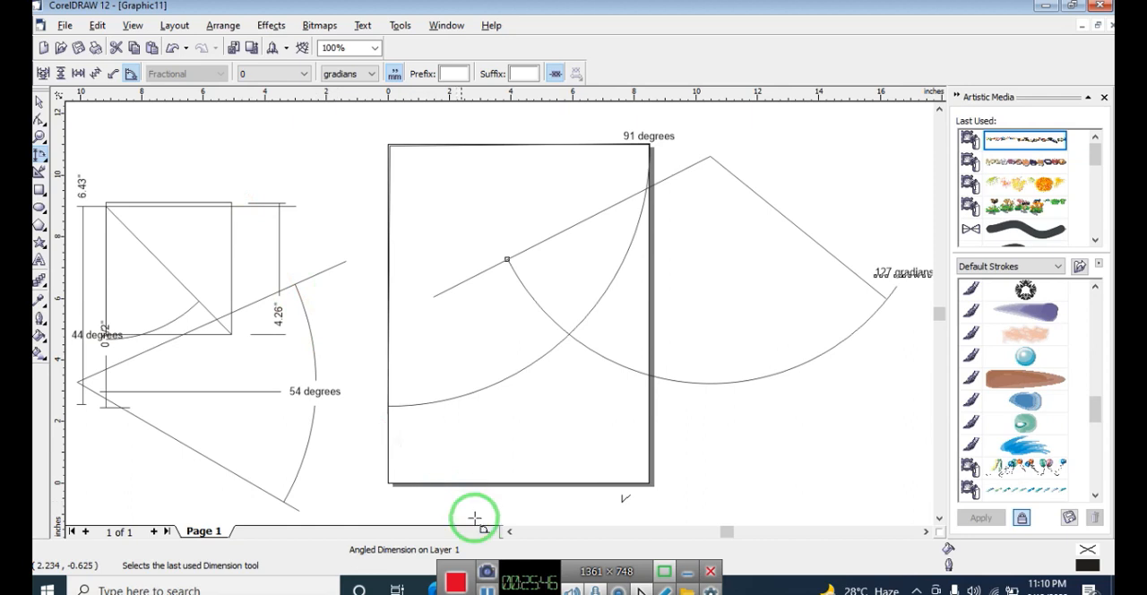
drag(455, 563, 379, 576)
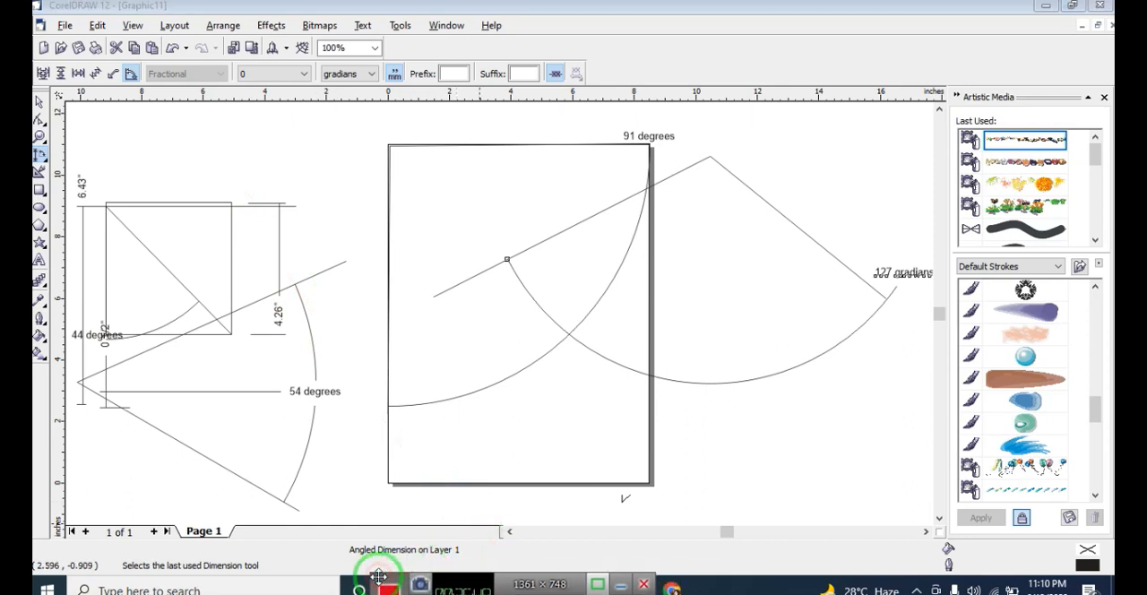